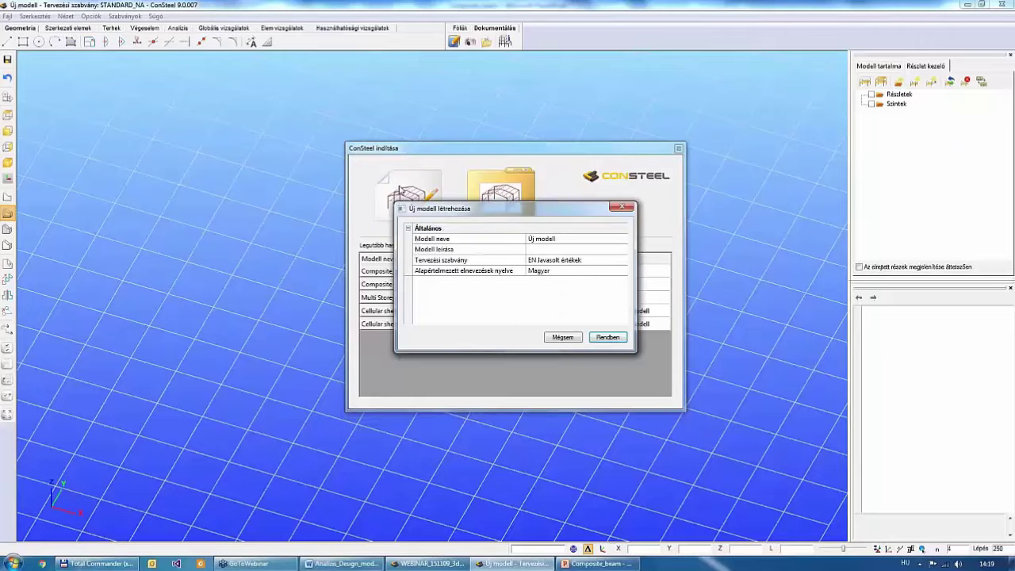
- Accept the new model with the EN recommended values standard and set the program's interface language to English
left_click(607, 338)
left_click(92, 16)
left_click(111, 29)
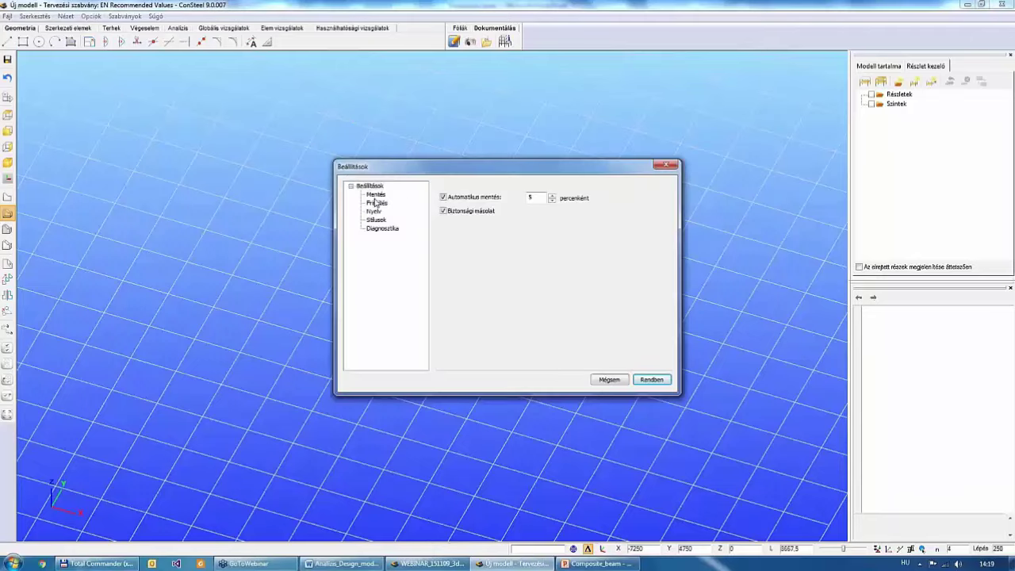
left_click(374, 211)
left_click(608, 202)
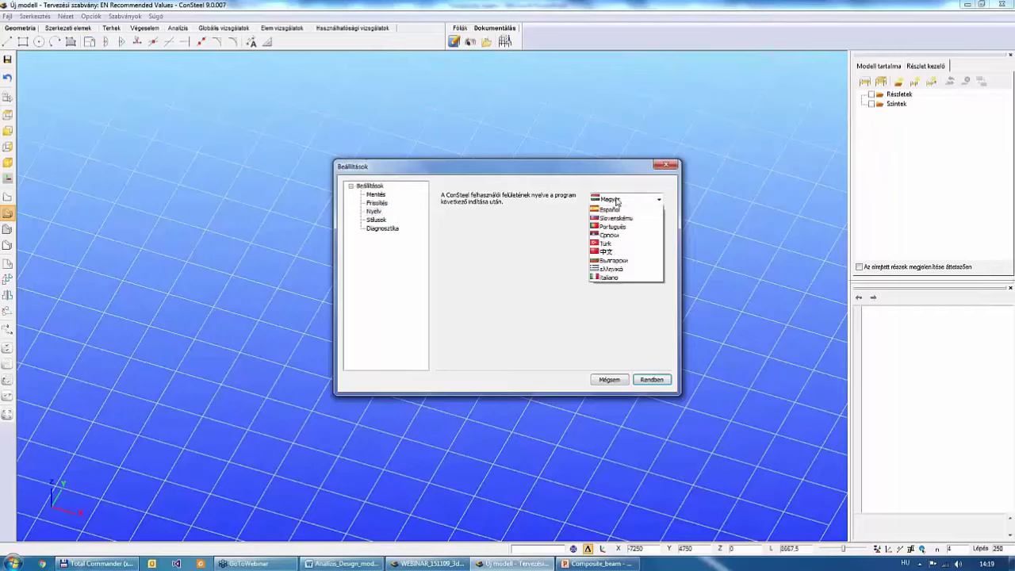
left_click(619, 220)
left_click(652, 379)
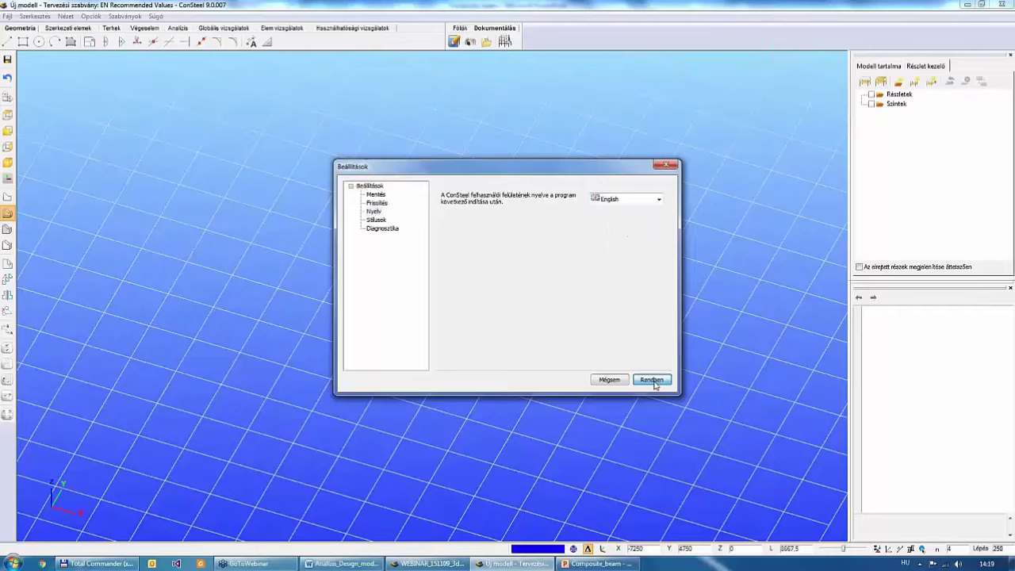
- Close ConSteel and start it again to apply the language change
left_click(1003, 5)
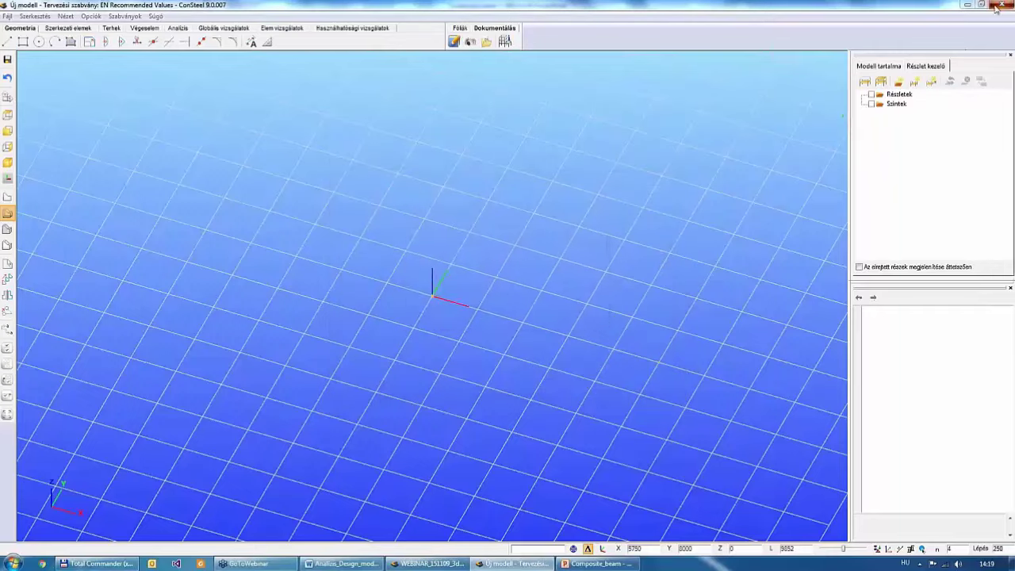
left_click(535, 310)
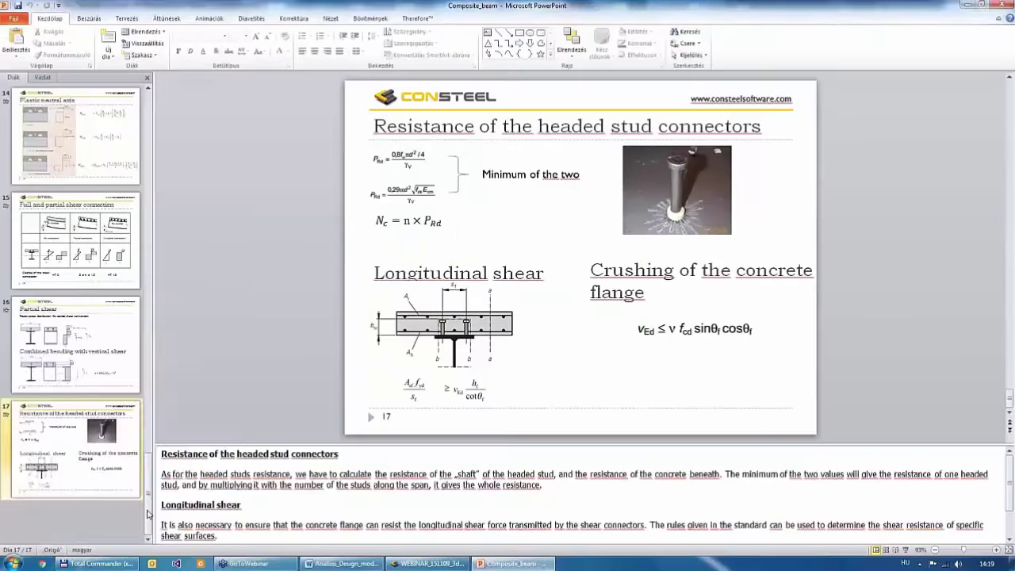
left_click(13, 563)
left_click(57, 344)
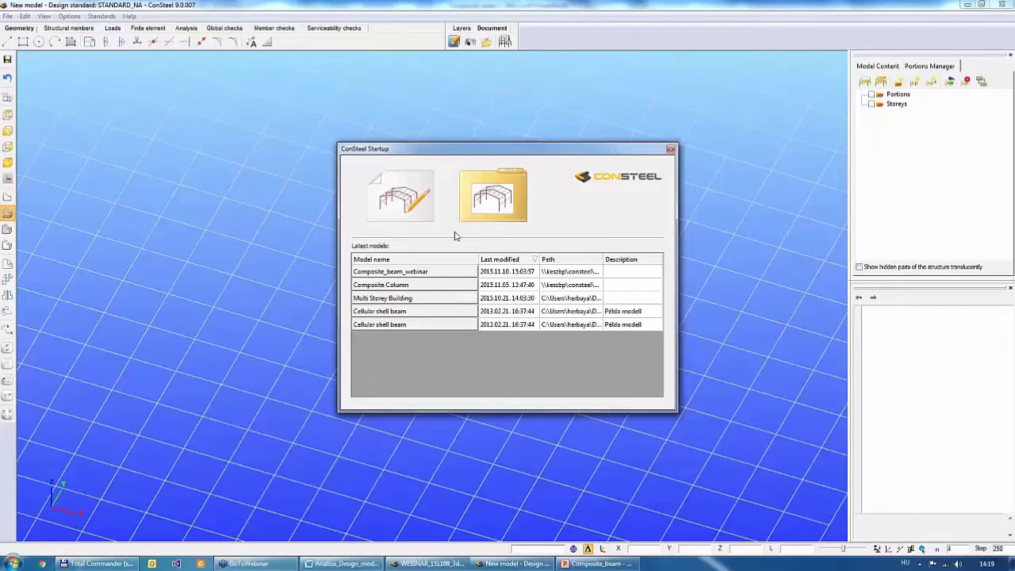
- Create a new model with the EN Recommended Values standard, choosing the language of its default model scripts
left_click(421, 210)
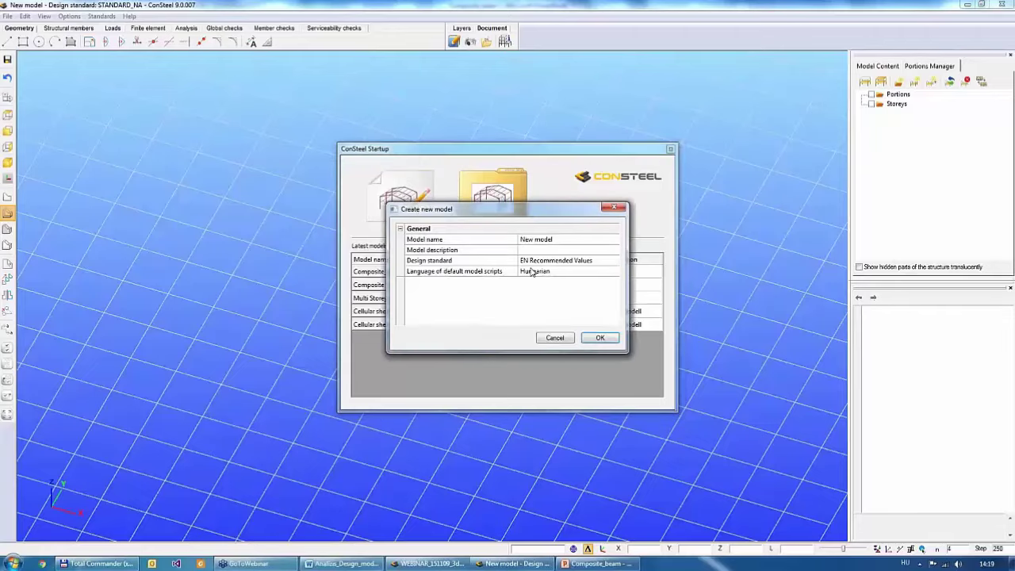
left_click(565, 274)
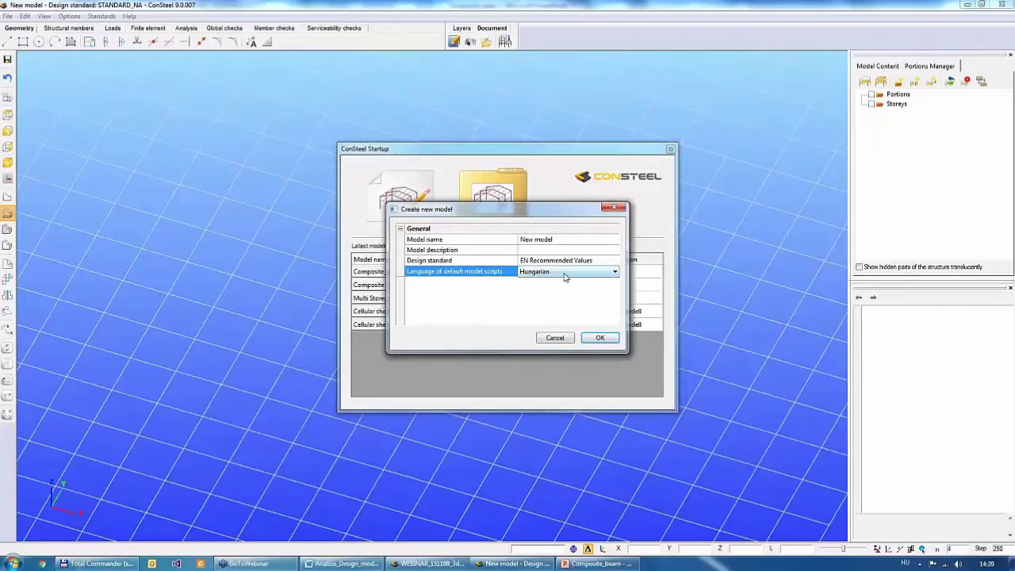
left_click(565, 274)
left_click(547, 290)
left_click(599, 338)
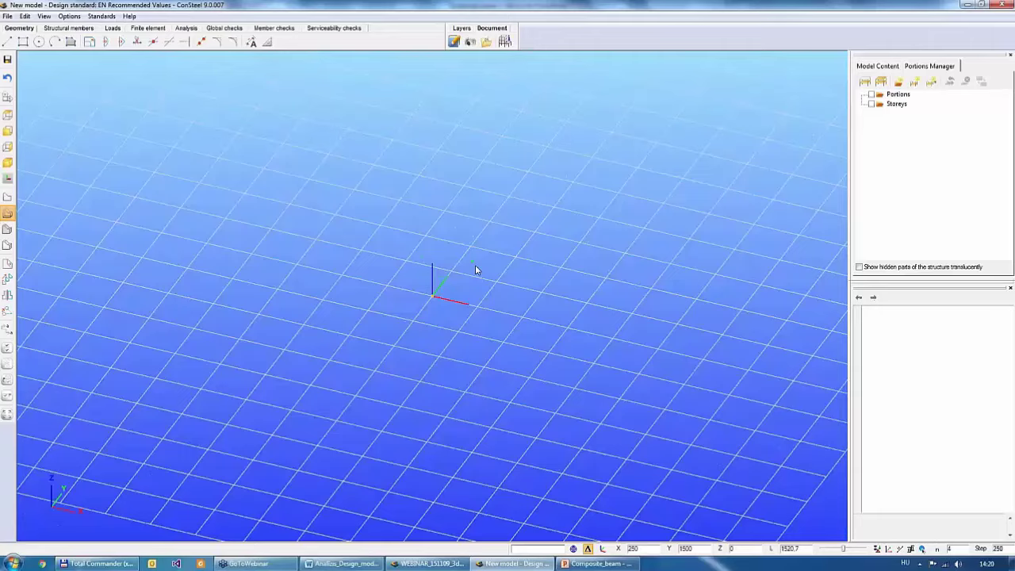
- Open the section library to load sections into the new model
left_click(78, 28)
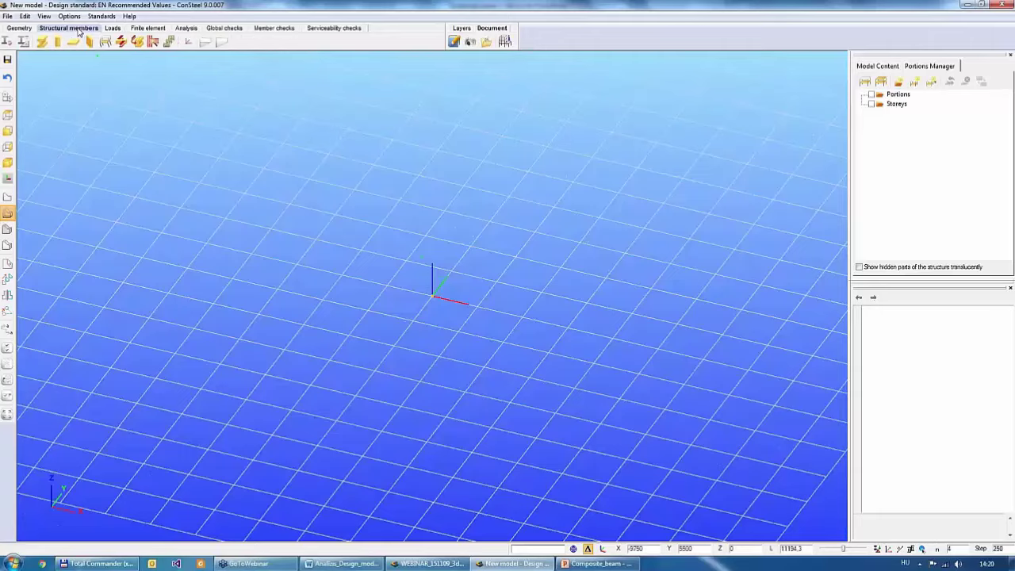
left_click(57, 42)
key("Escape")
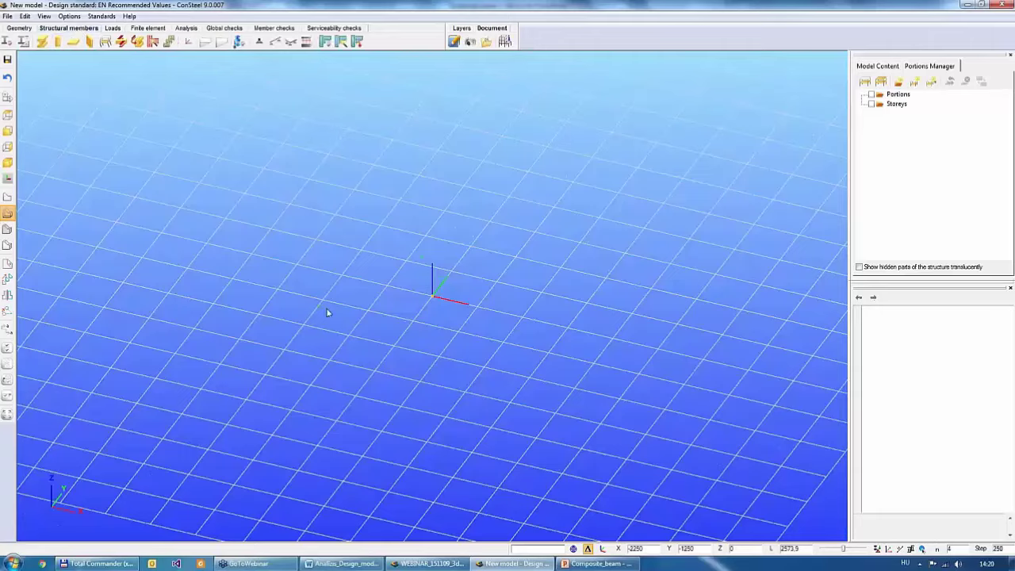
left_click(8, 43)
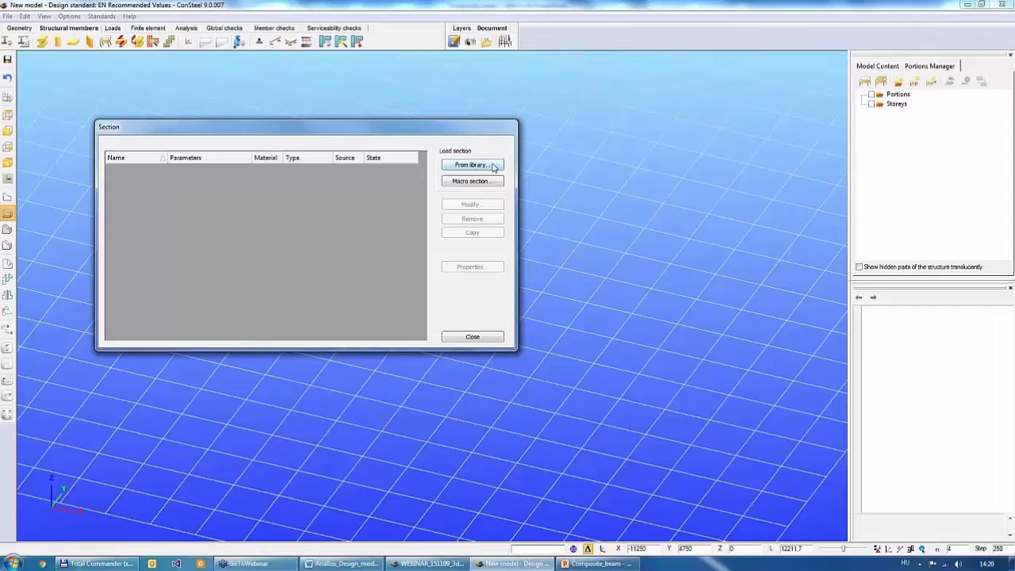
left_click(484, 166)
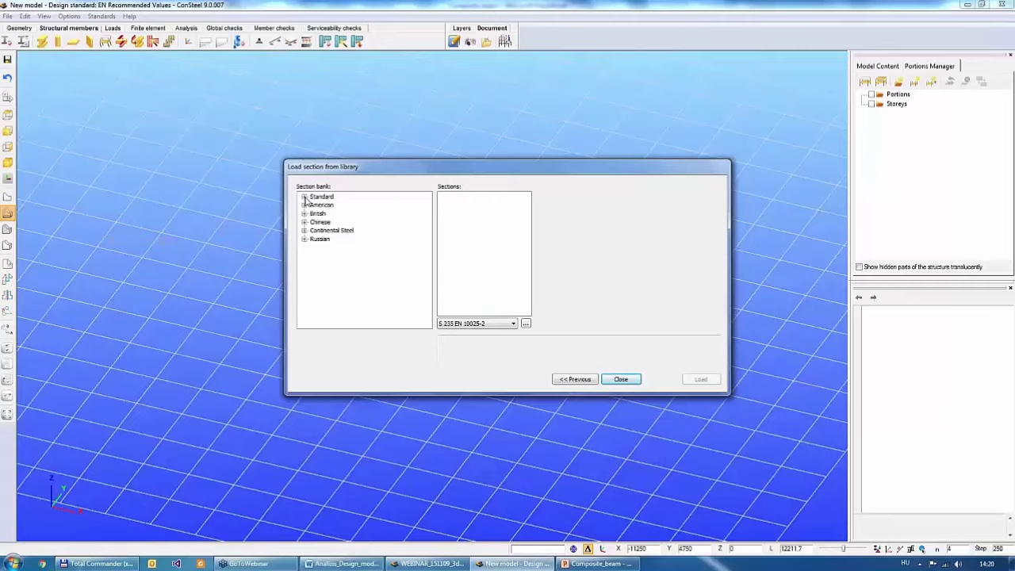
- Load the standard steel I profiles IPE 140 through IPE 240 in S 235 EN 10025-2 and return to the section list
double_click(328, 196)
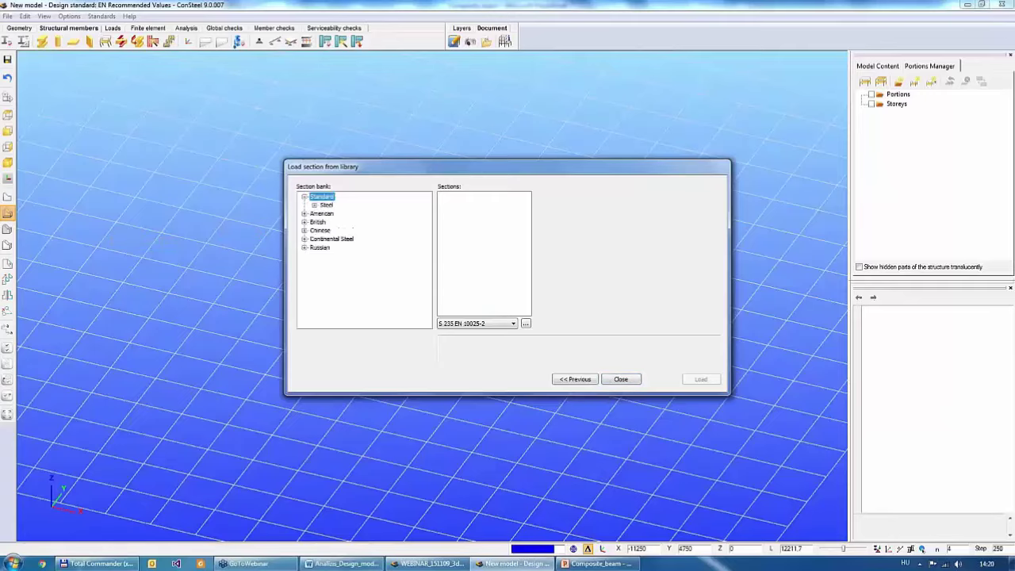
left_click(315, 213)
left_click(325, 206)
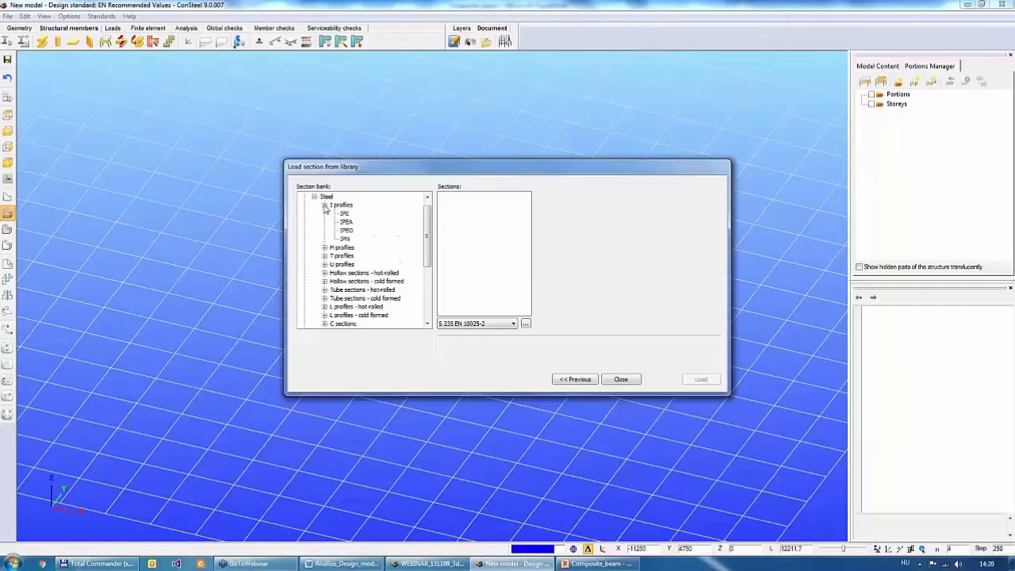
left_click(345, 213)
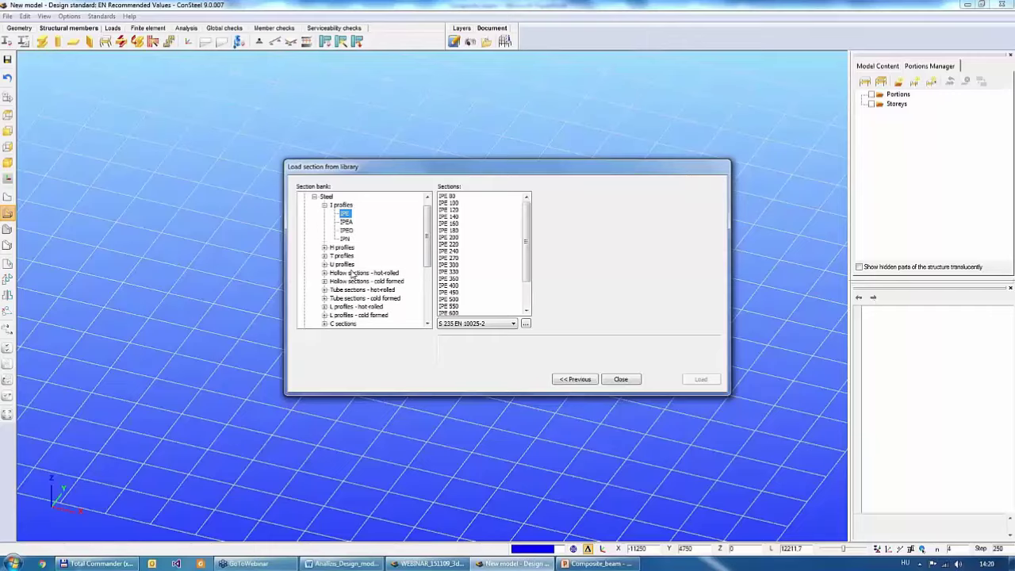
left_click(453, 218)
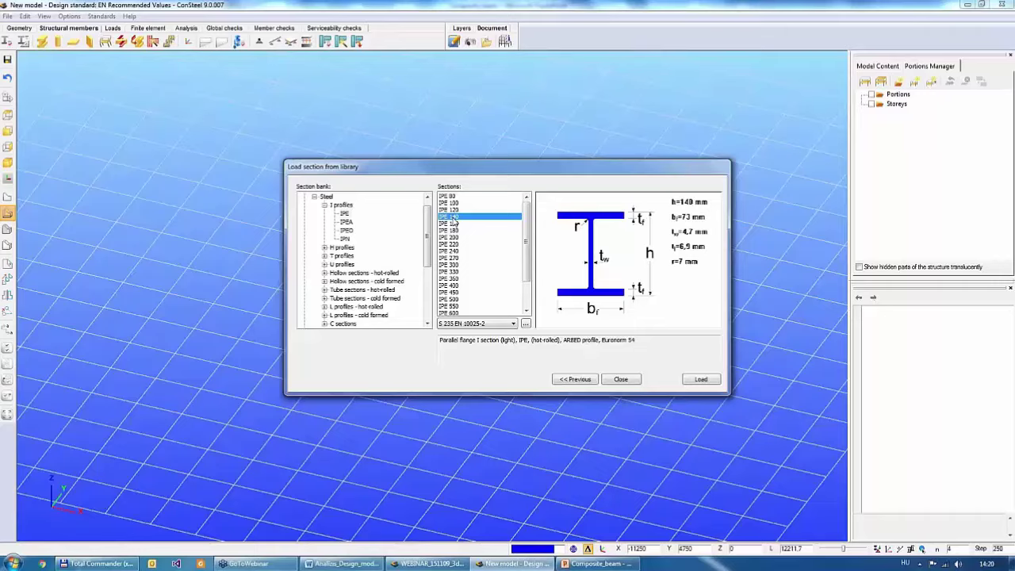
key("shift+Down")
key("shift+Down")
key("shift+Down")
key("shift+Down")
key("shift+Down")
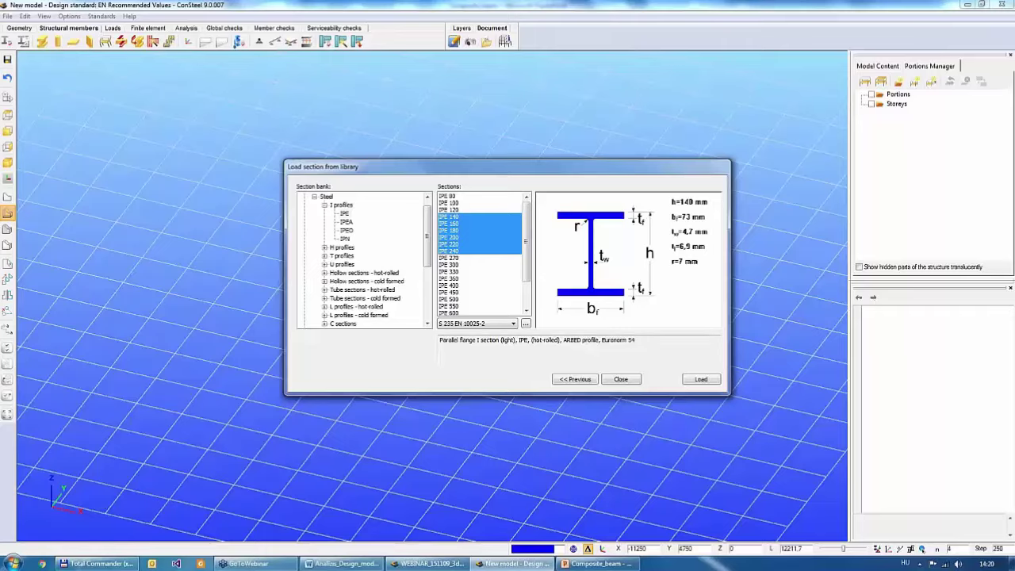
left_click(701, 379)
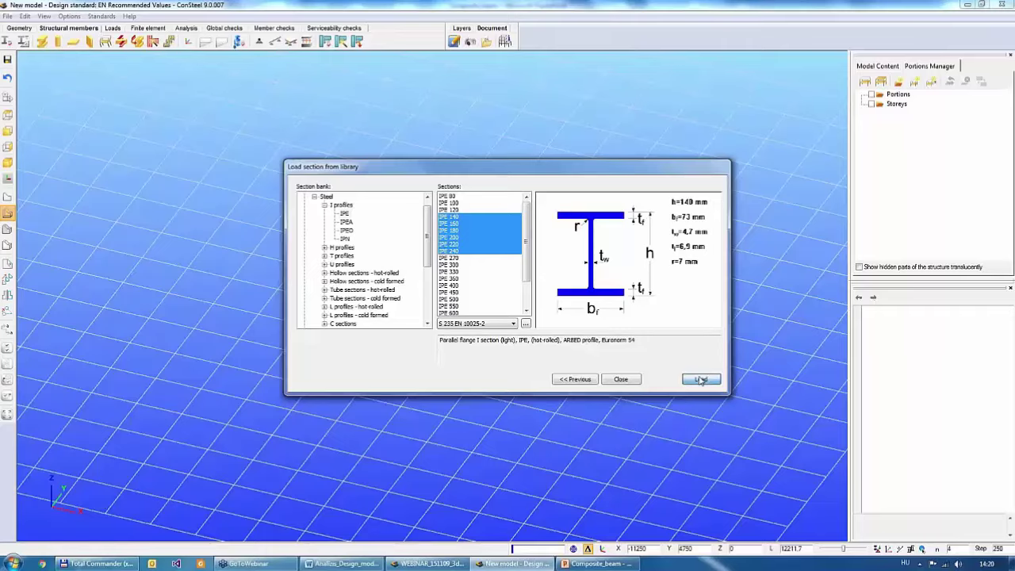
left_click(576, 379)
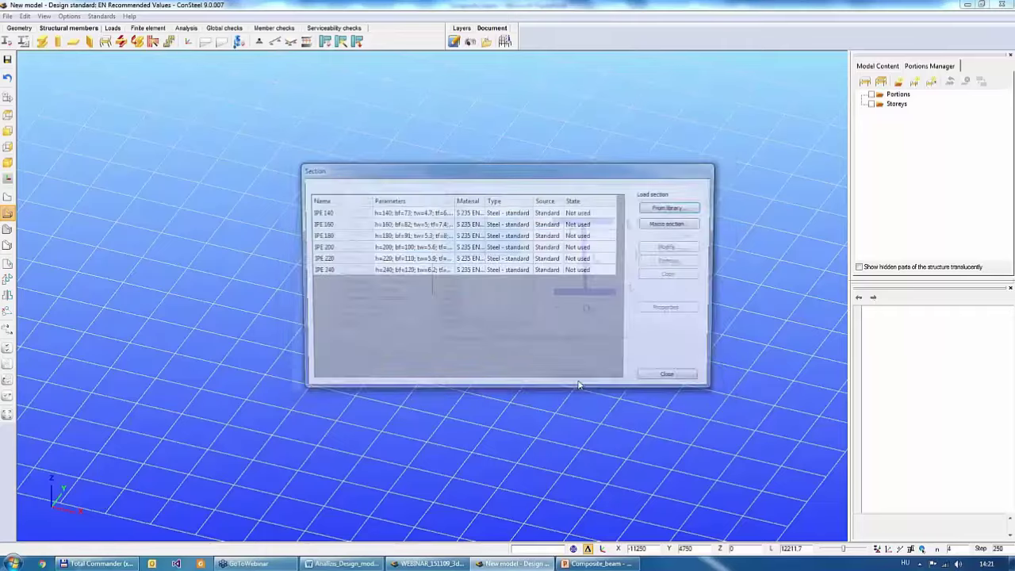
- Start a composite beam macro section with constant slab thickness
left_click(660, 227)
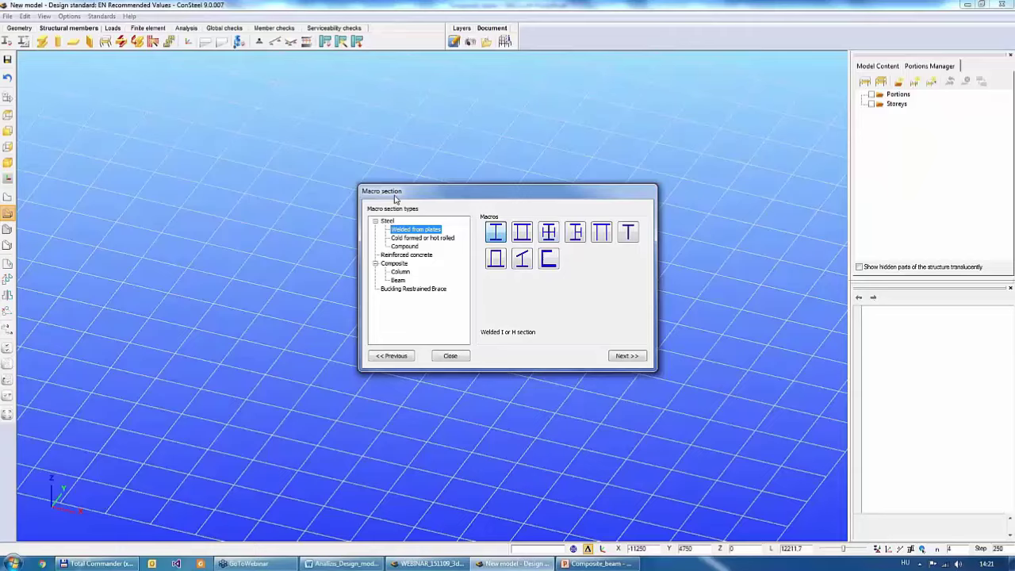
left_click(399, 280)
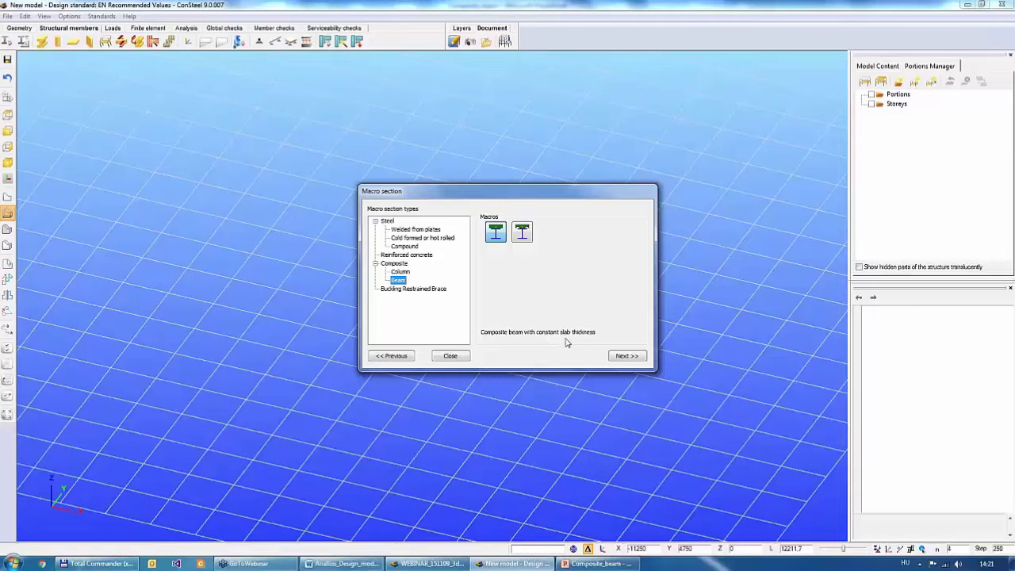
left_click(522, 238)
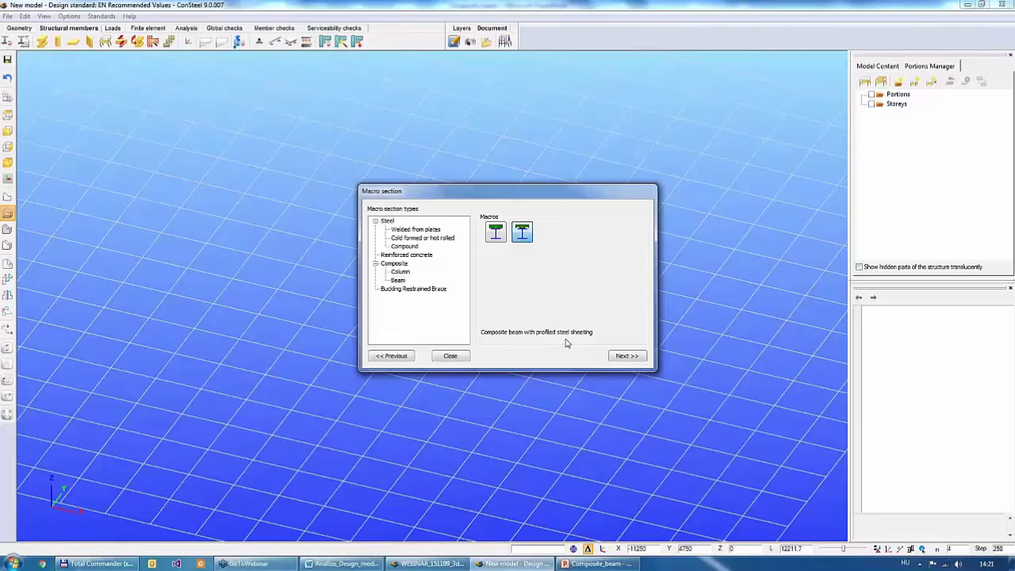
left_click(495, 235)
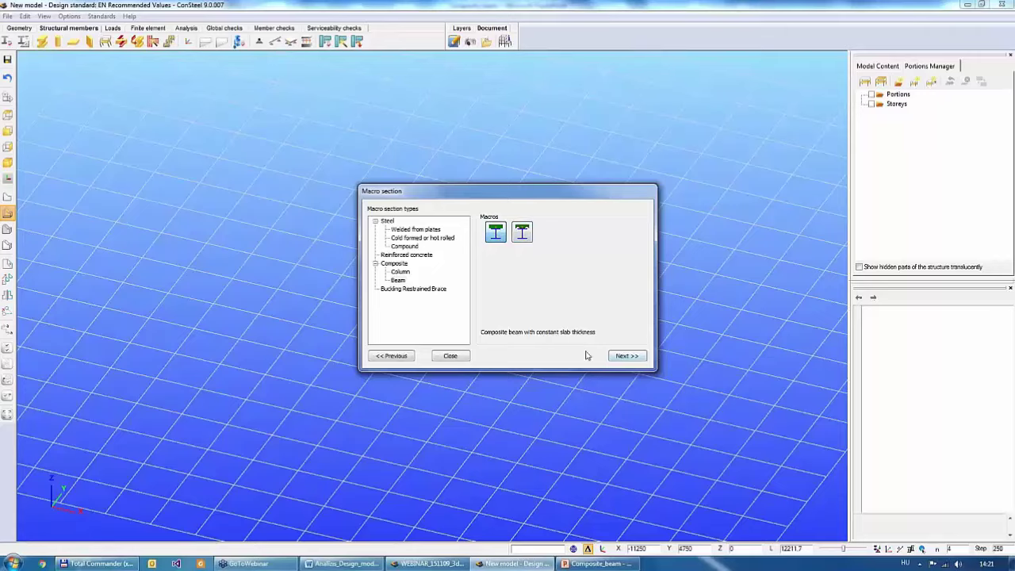
left_click(626, 356)
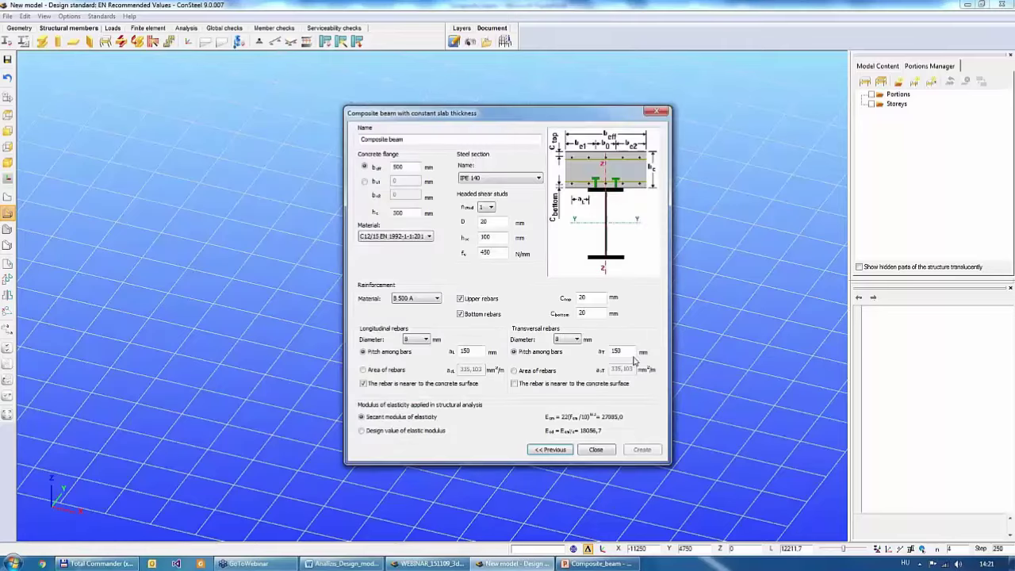
- Set the concrete flange's effective width to 2000 mm and its material to C25/30
left_click_drag(514, 118, 490, 112)
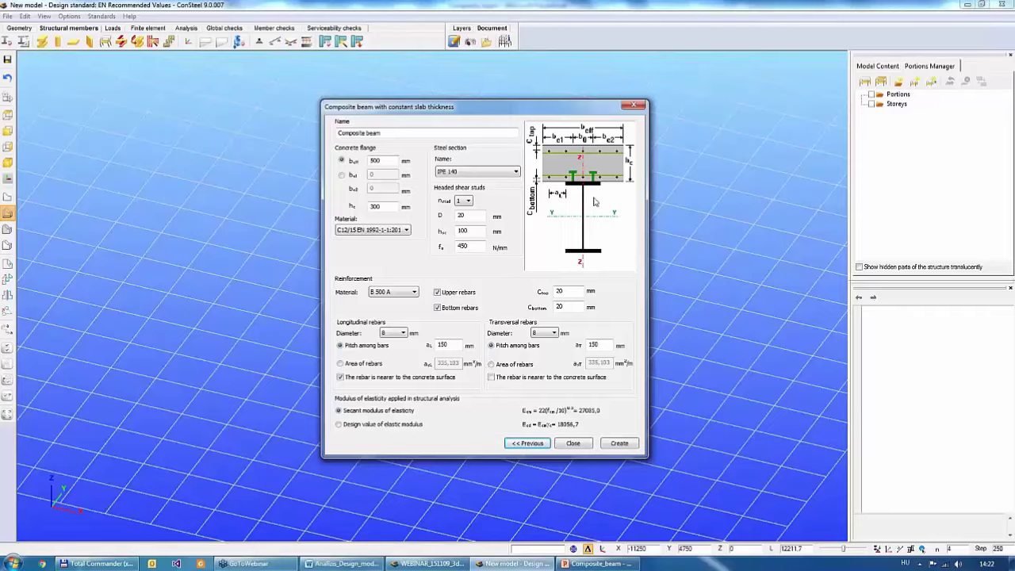
left_click(342, 176)
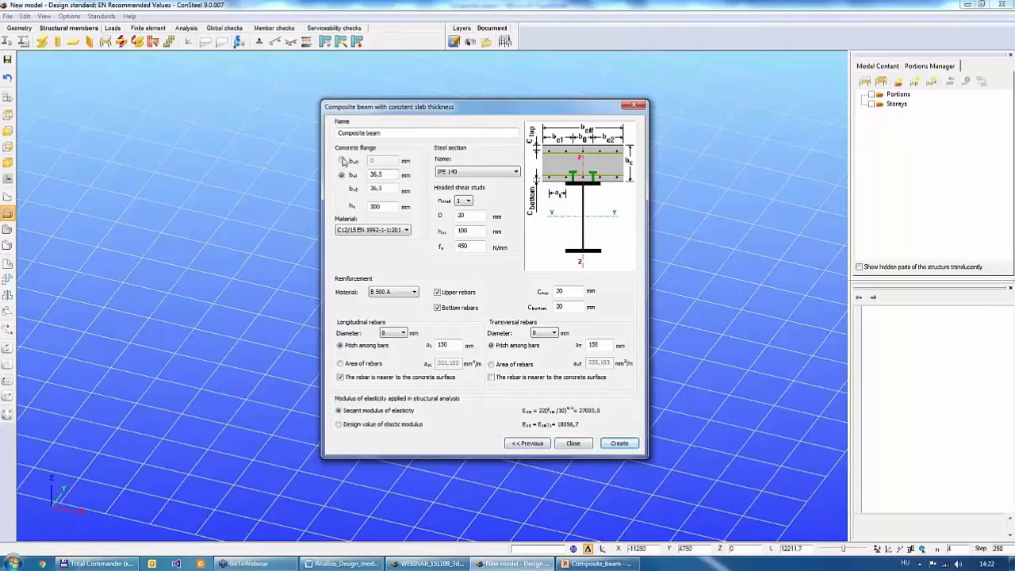
left_click(342, 160)
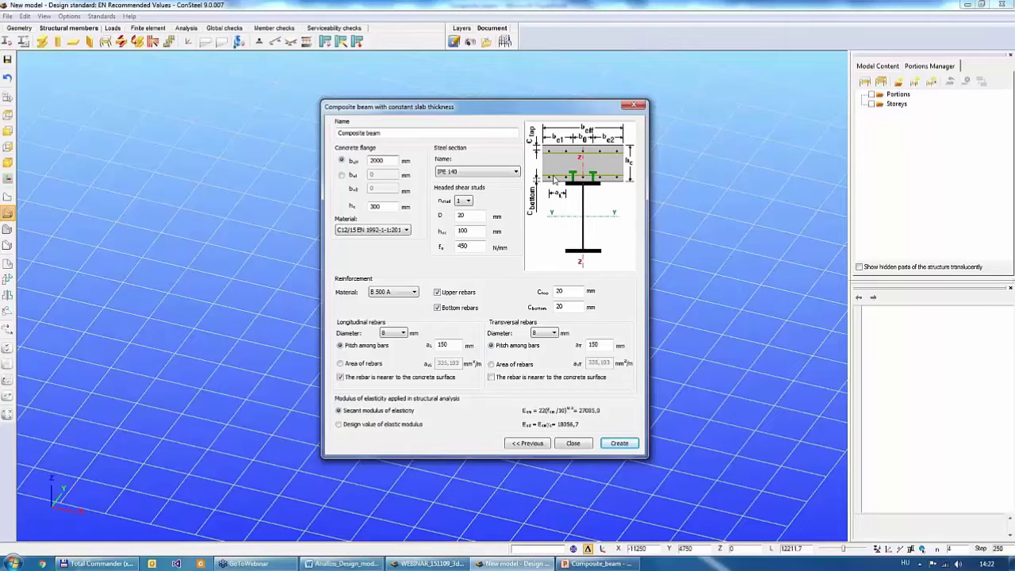
left_click(359, 167)
left_click(366, 230)
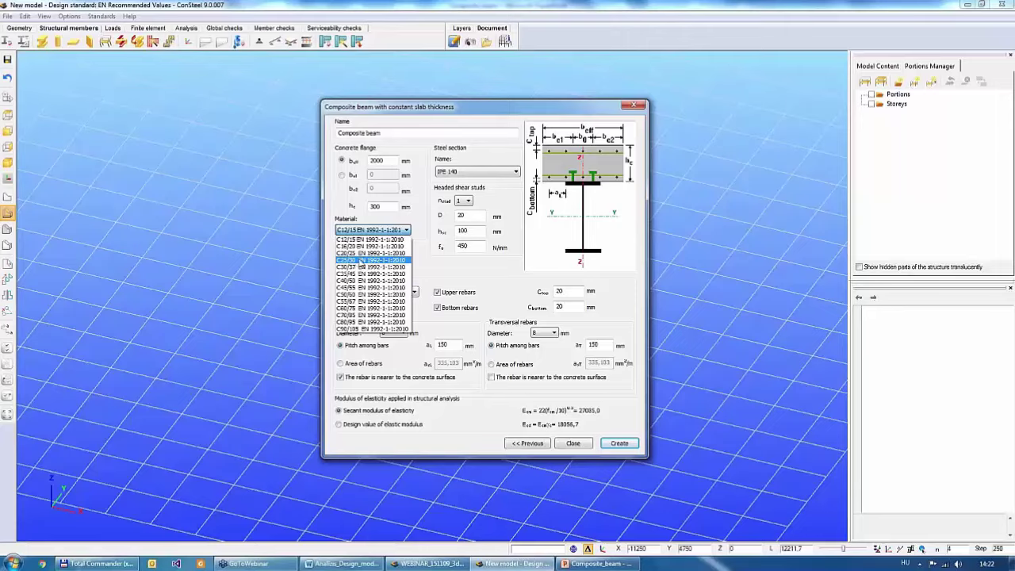
left_click(359, 261)
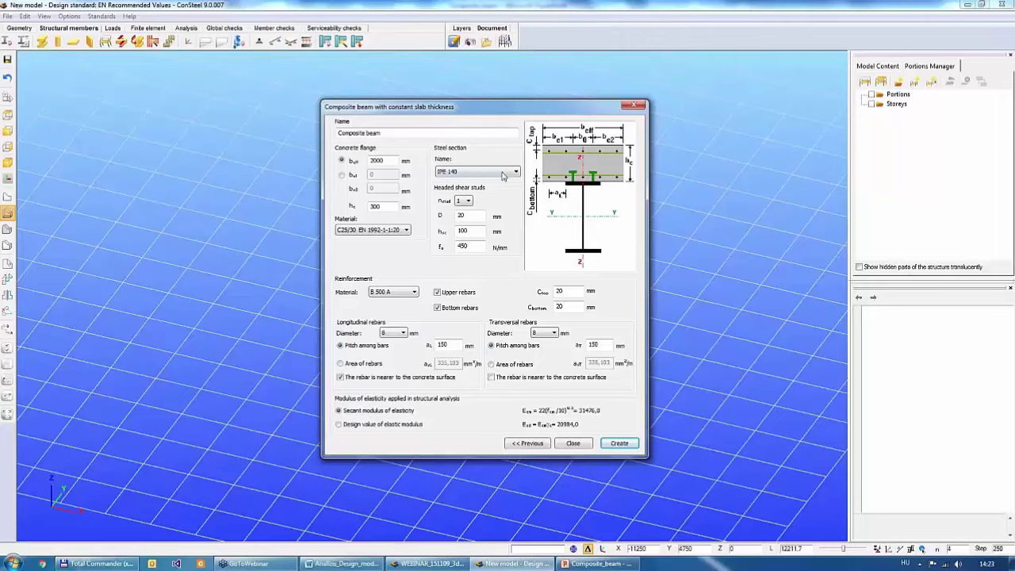
- Choose IPE 200 as the composite beam's steel section and set the number of headed shear studs to 1
left_click(491, 173)
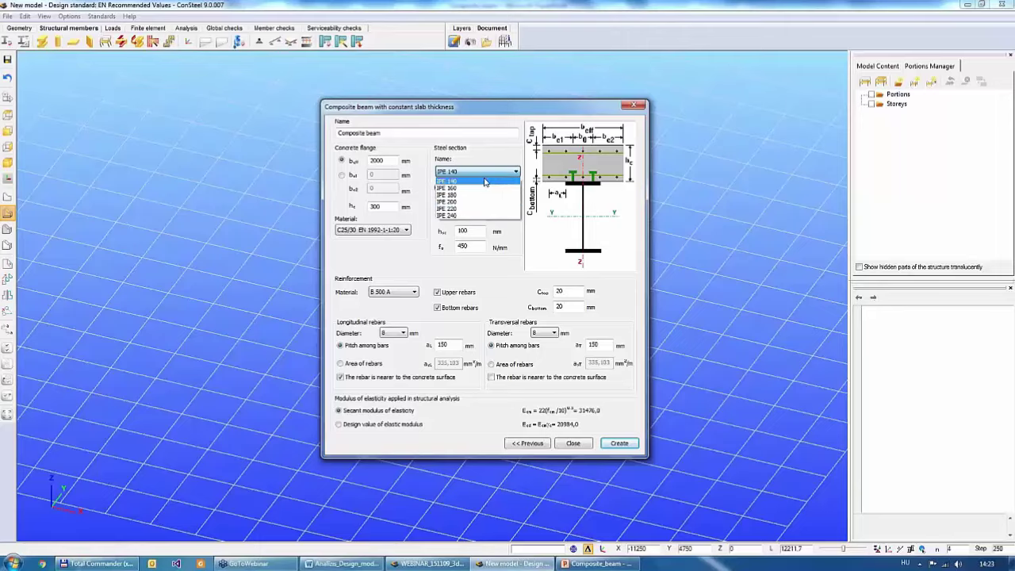
left_click(459, 202)
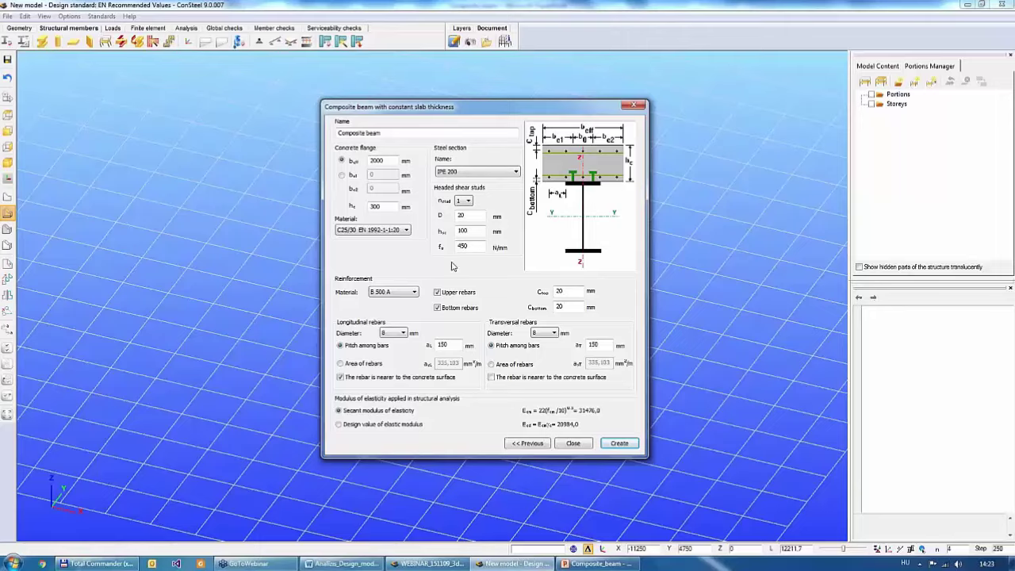
left_click(466, 201)
left_click(464, 217)
left_click(468, 201)
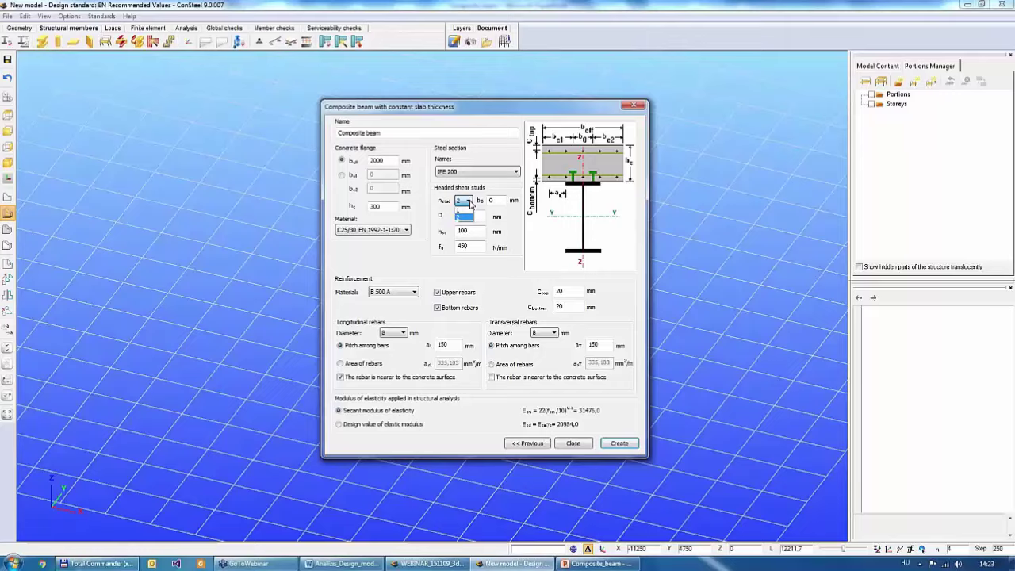
left_click(462, 209)
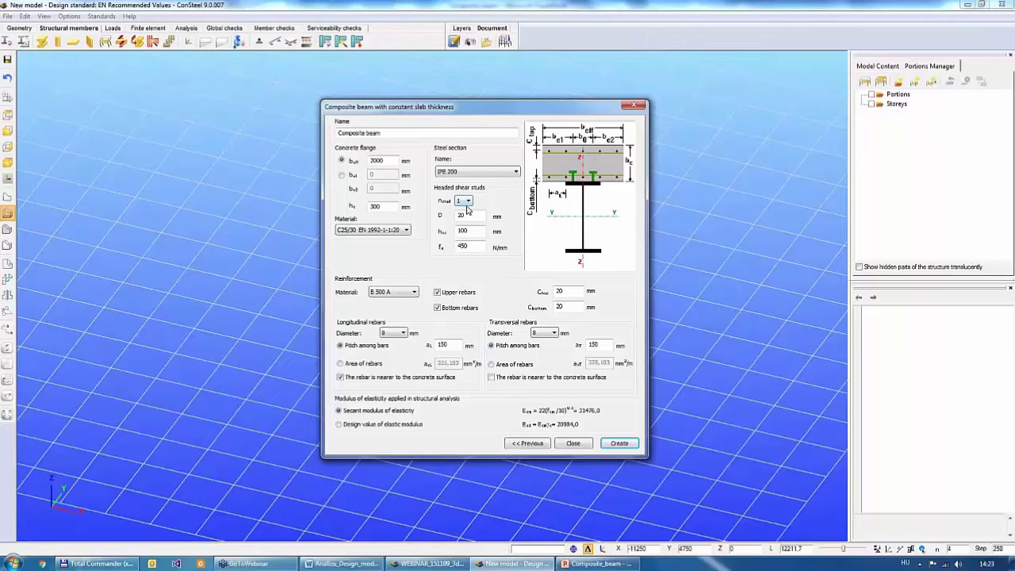
left_click_drag(496, 102, 483, 77)
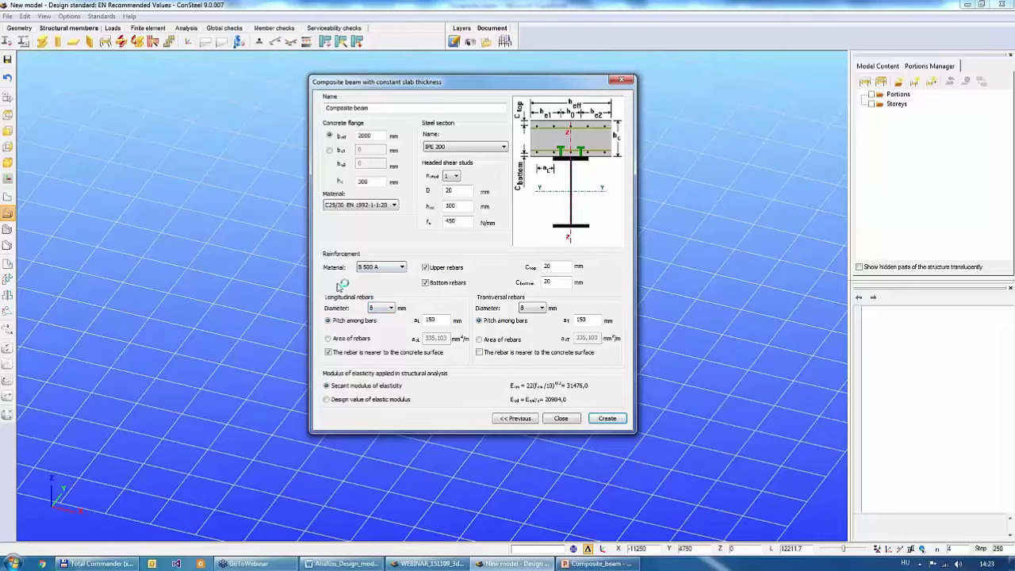
- Review the available reinforcement materials and longitudinal rebar diameters for the composite beam
left_click(402, 267)
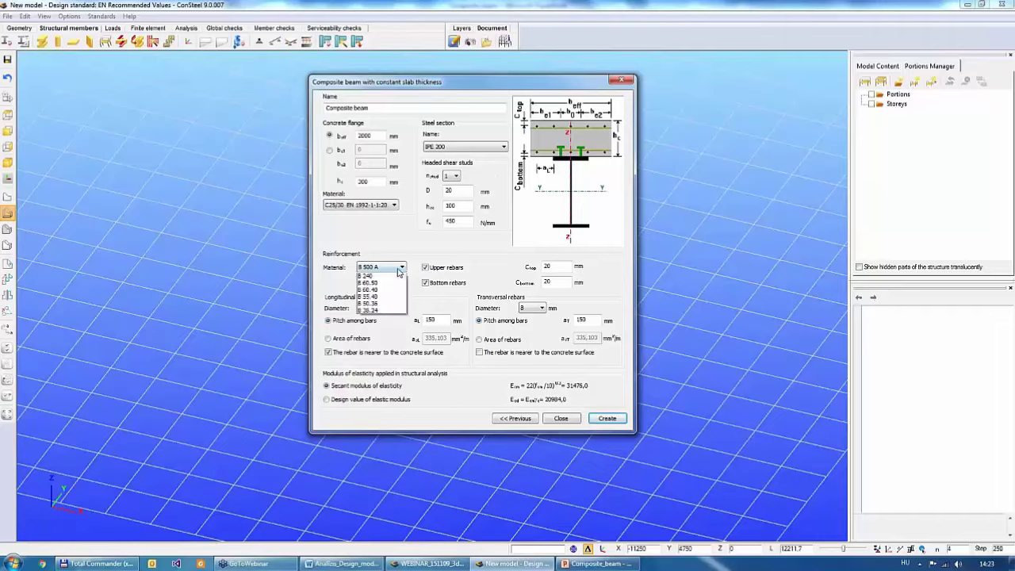
left_click(401, 267)
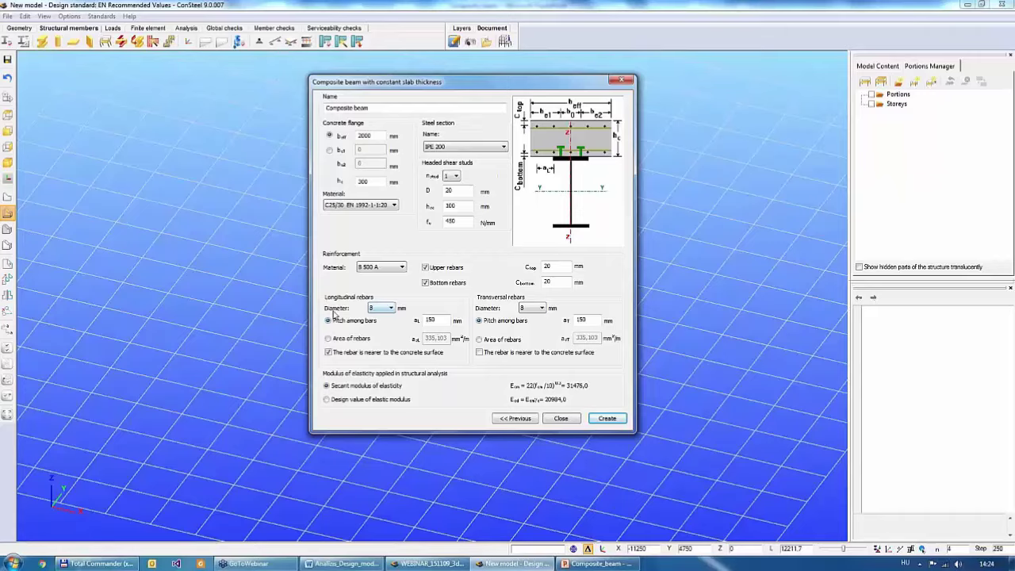
left_click(391, 309)
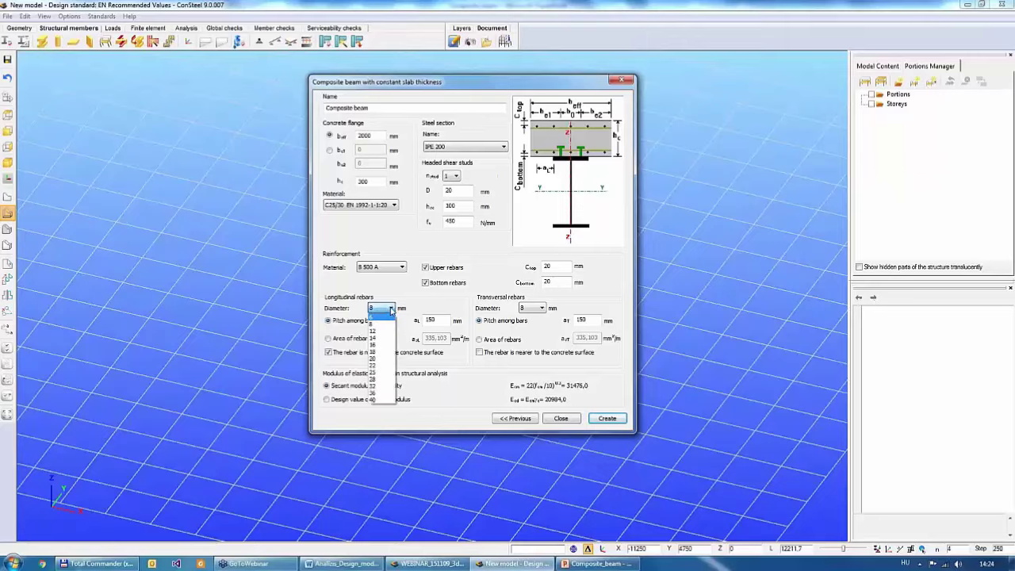
left_click(391, 309)
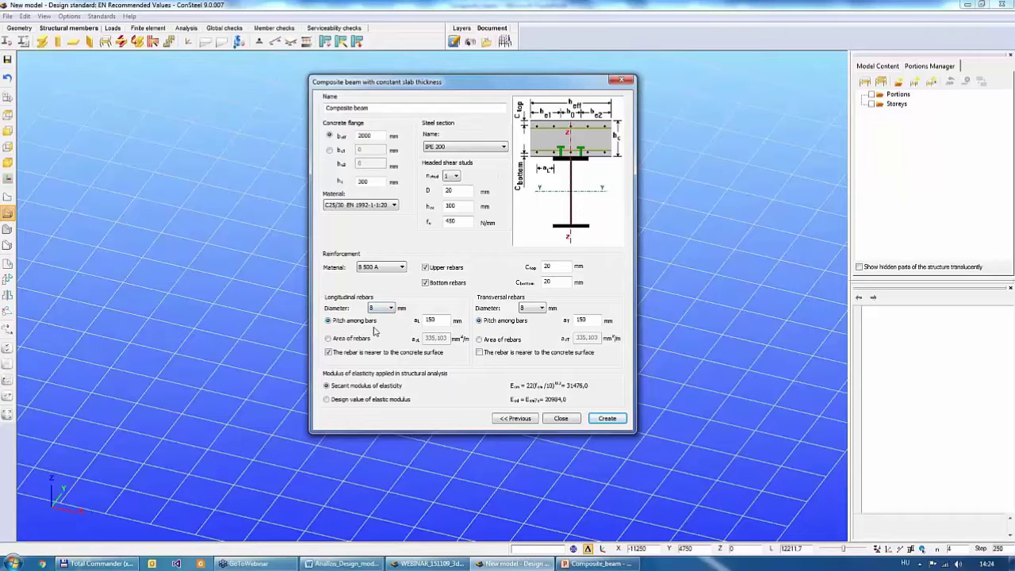
- Try a 200 mm longitudinal rebar pitch and then defining the longitudinal rebars by area instead of pitch
double_click(439, 319)
left_click(587, 320)
left_click(338, 341)
double_click(449, 338)
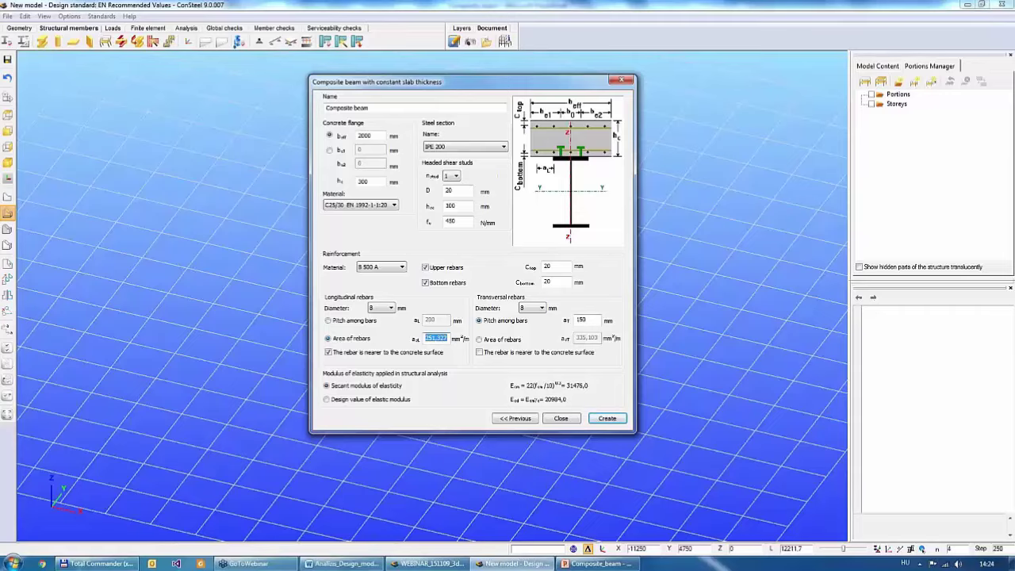
type("5,103")
- Define the longitudinal rebars by a pitch of 150 mm and create the composite beam section
left_click(343, 323)
double_click(443, 321)
type("1")
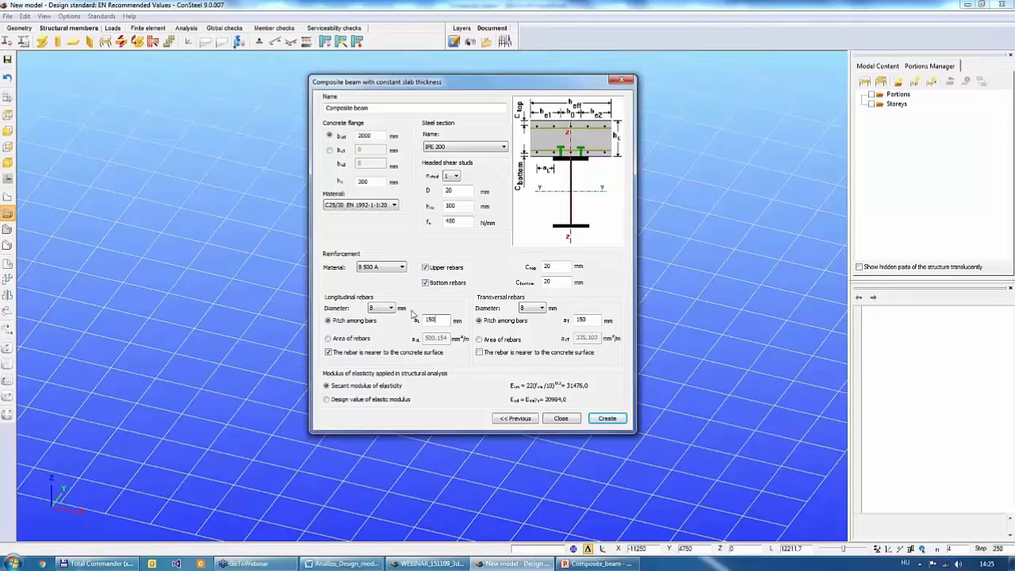
left_click(479, 353)
left_click(607, 419)
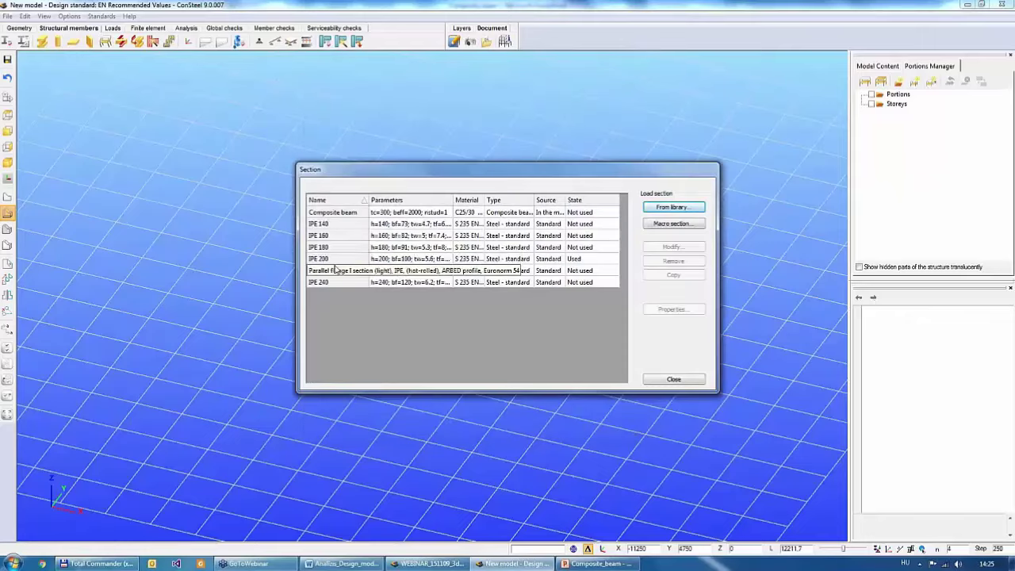
- View the dimensions, material and properties of the IPE 200 section without modifying it
left_click(571, 259)
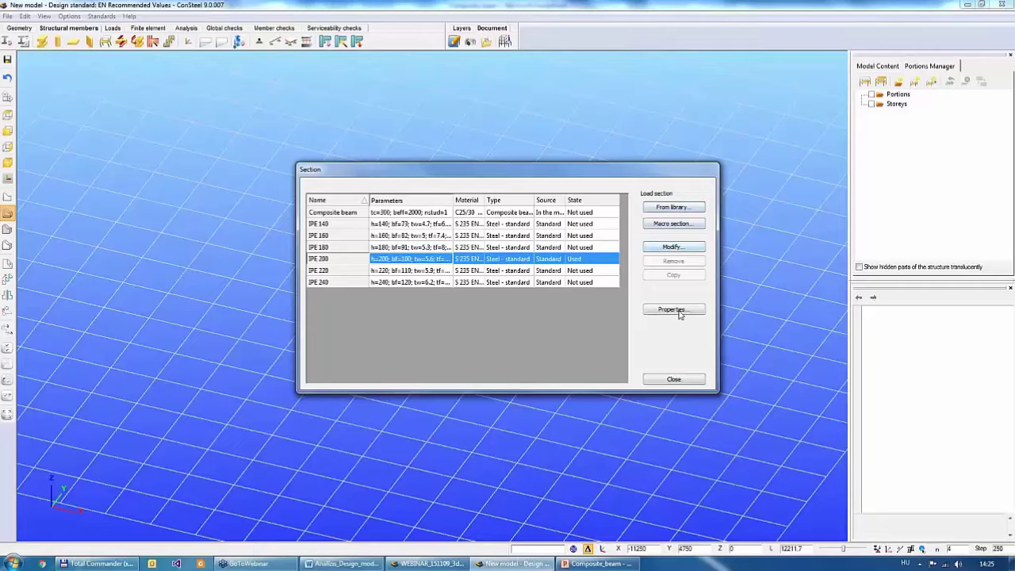
left_click(671, 246)
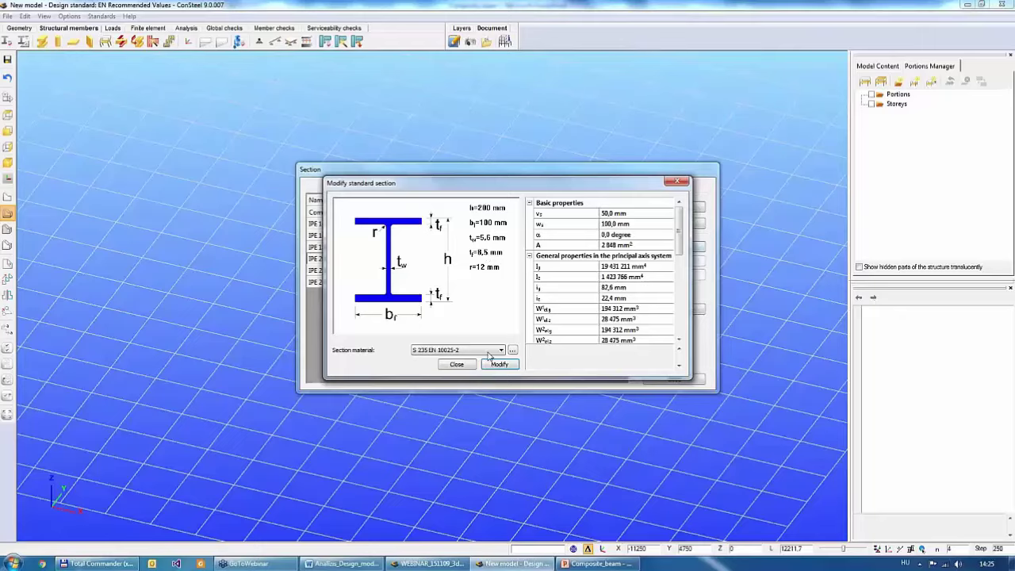
left_click(465, 365)
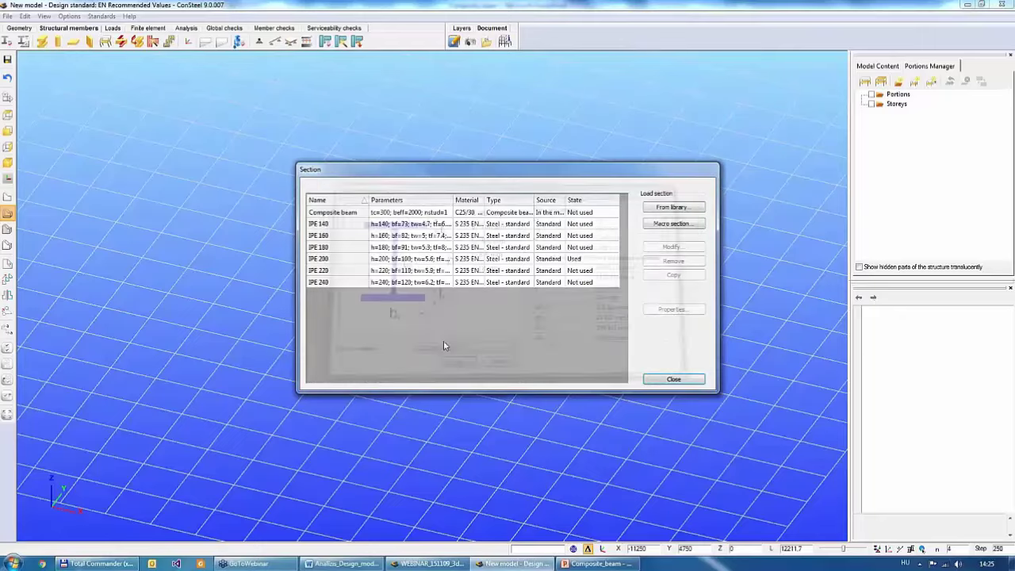
- Set the Composite beam section's concrete flange thickness to 200 mm and close the section list
left_click(326, 214)
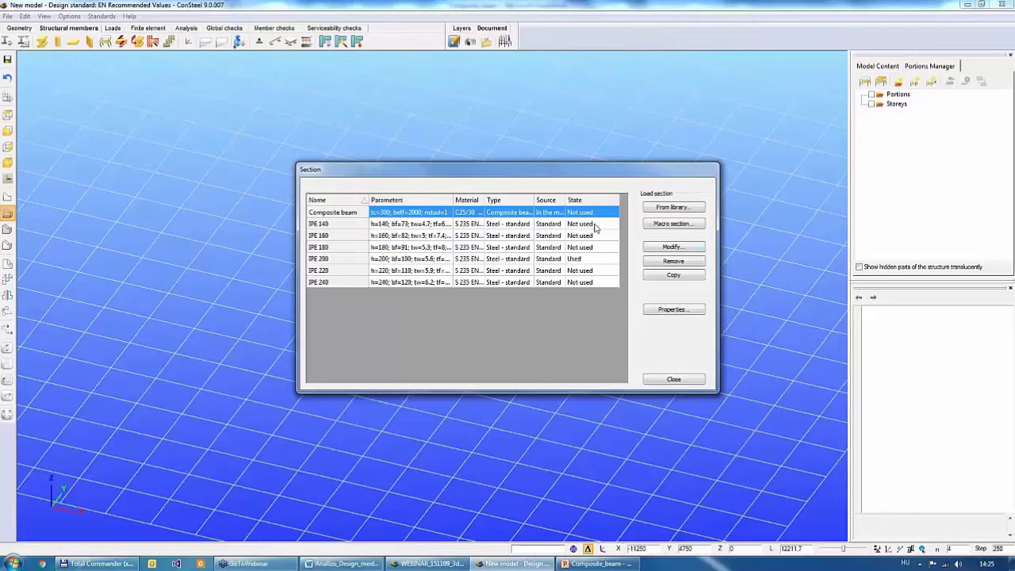
left_click(671, 249)
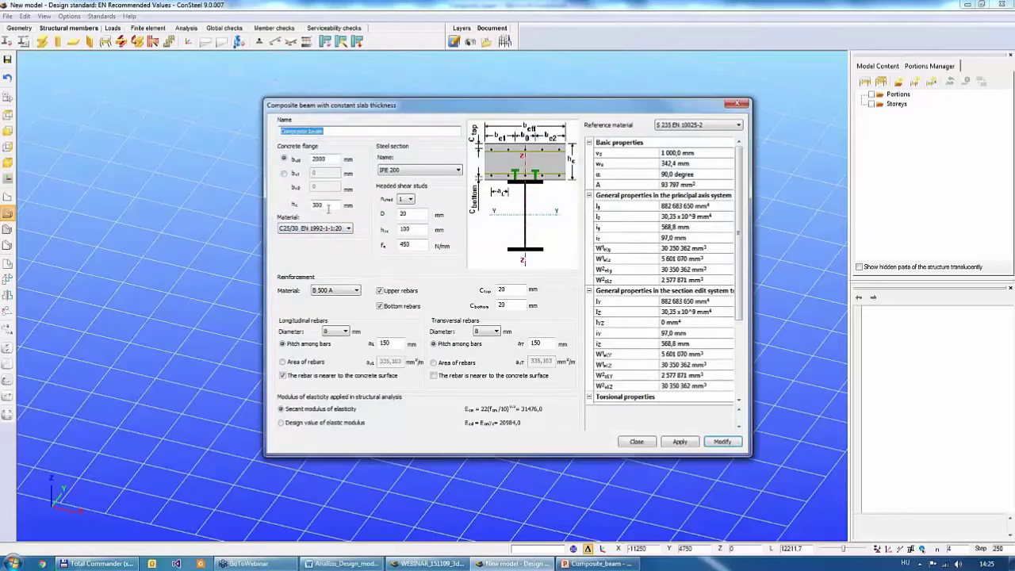
type("200")
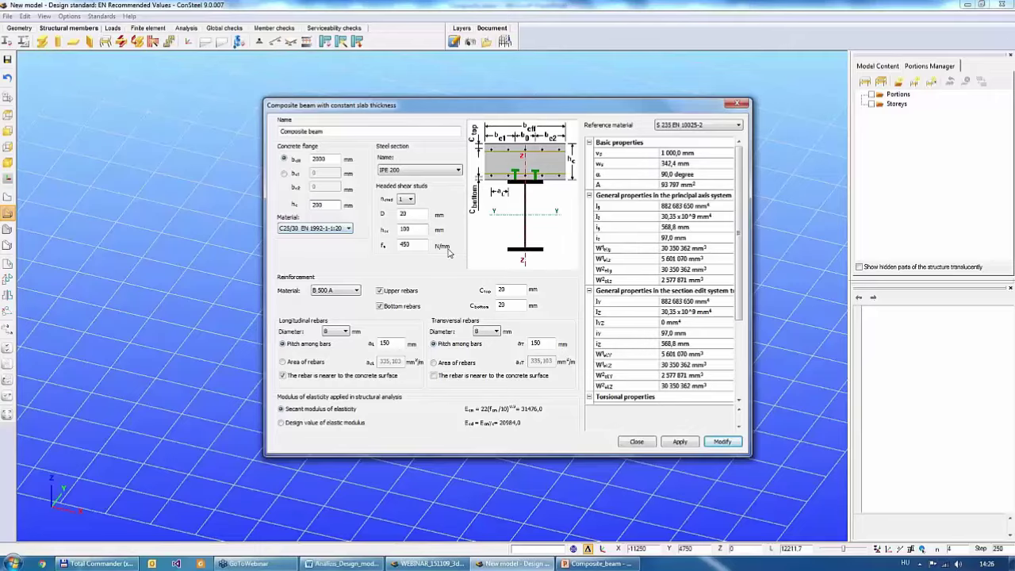
left_click(721, 443)
left_click(720, 442)
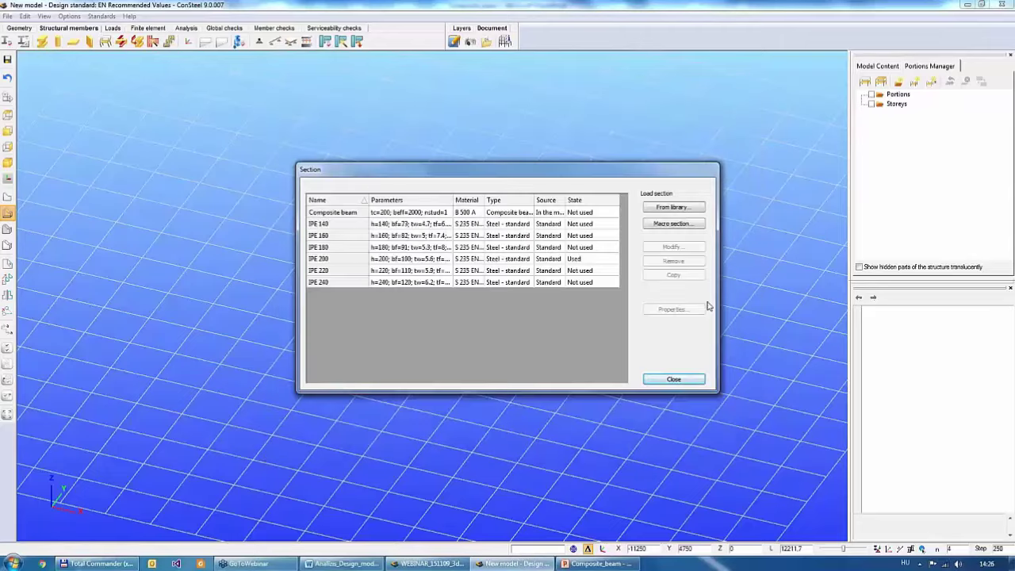
left_click(674, 380)
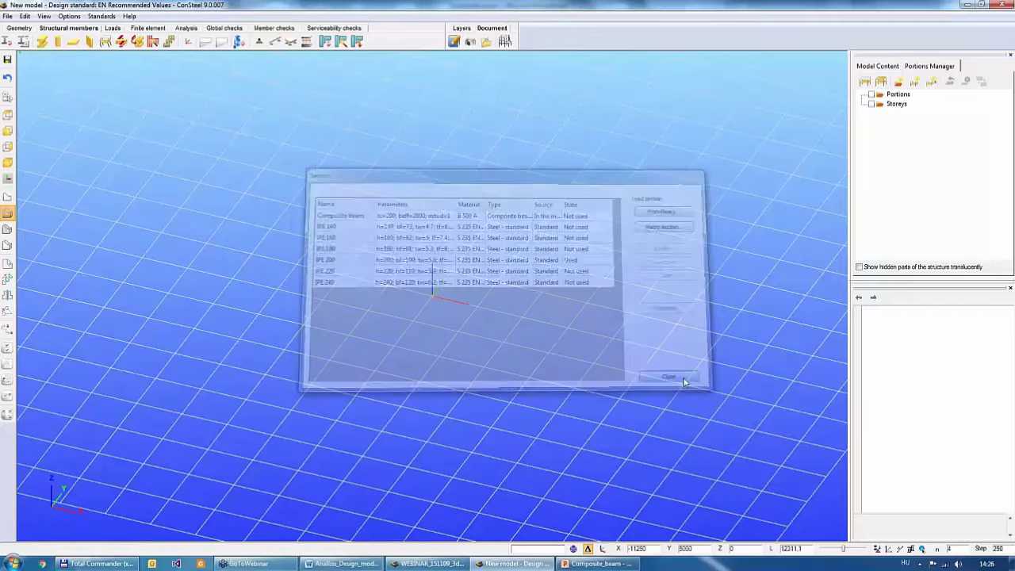
- Draw a straight beam with the Composite beam section from the origin along the X axis
left_click(42, 41)
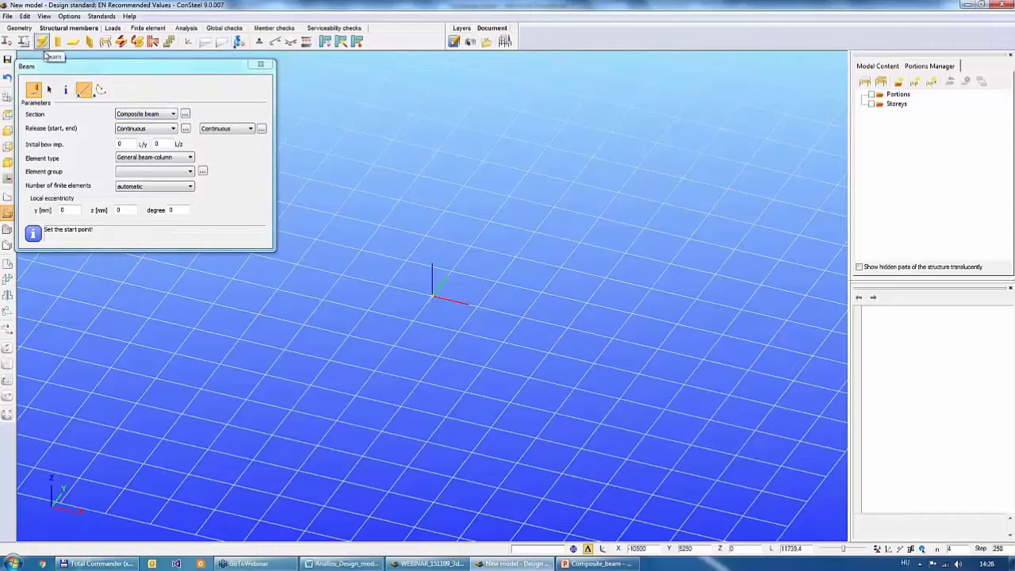
left_click_drag(225, 69, 231, 69)
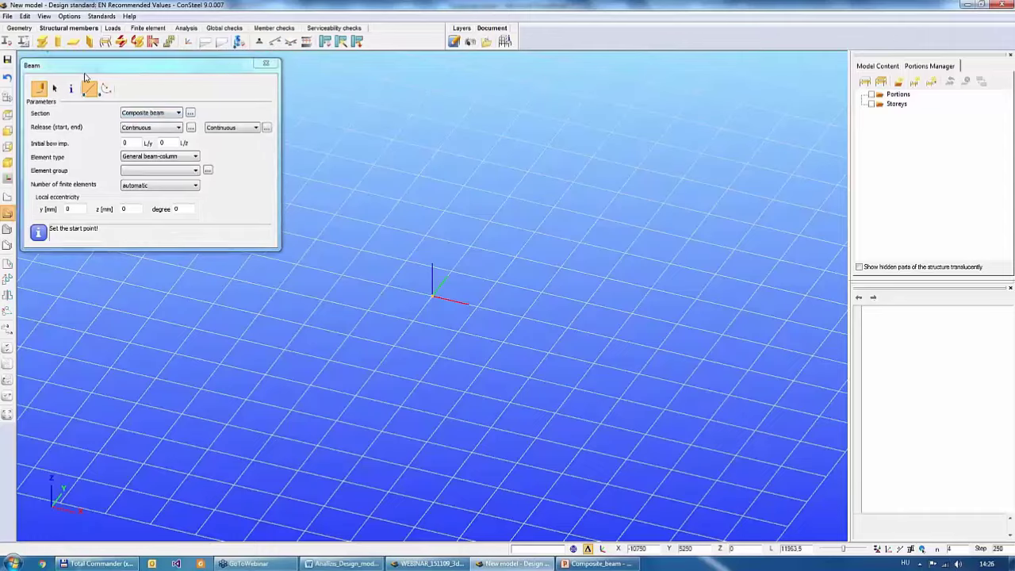
left_click(432, 299)
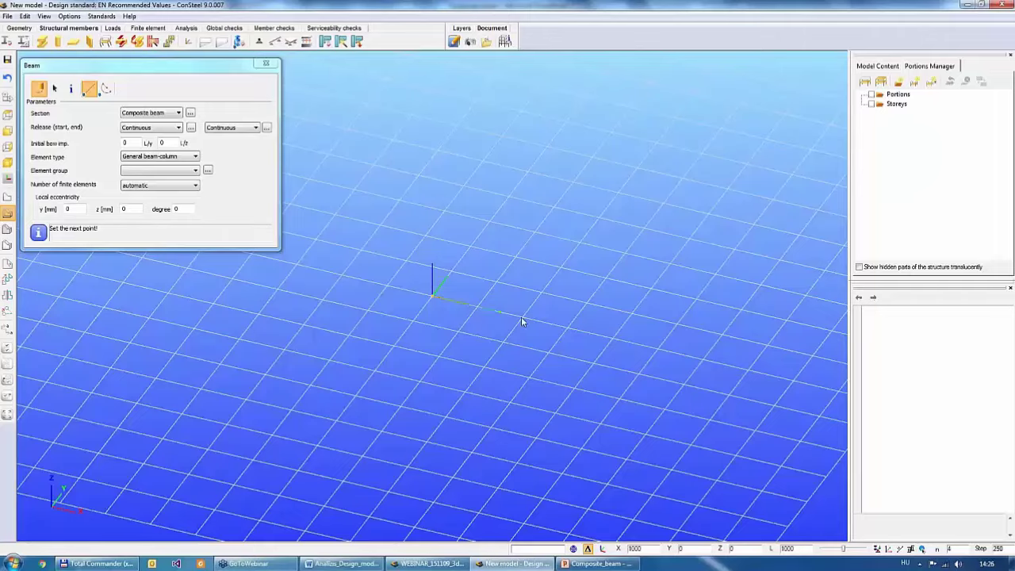
left_click(701, 364)
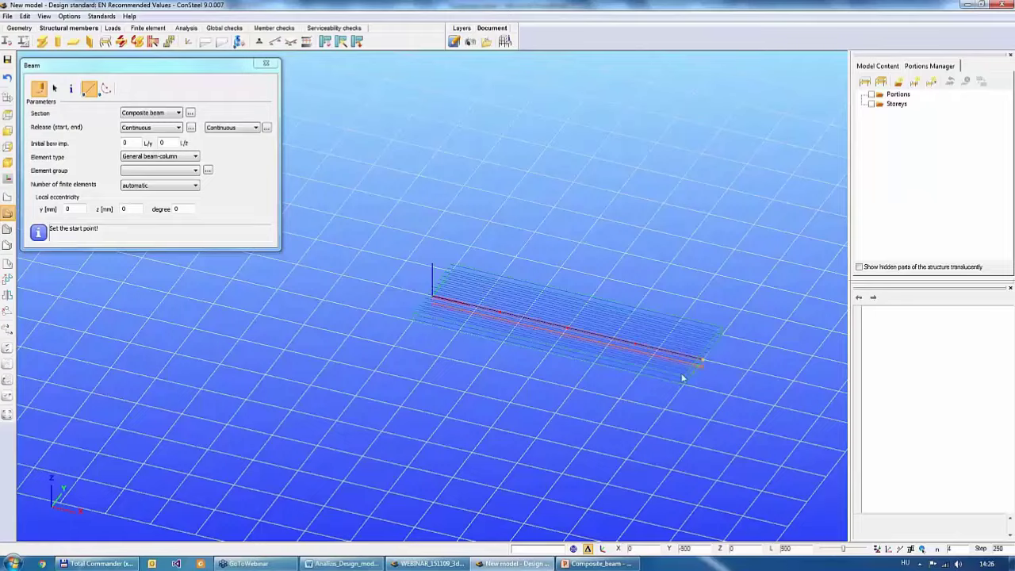
scroll(544, 403, "down", 2)
left_click(265, 63)
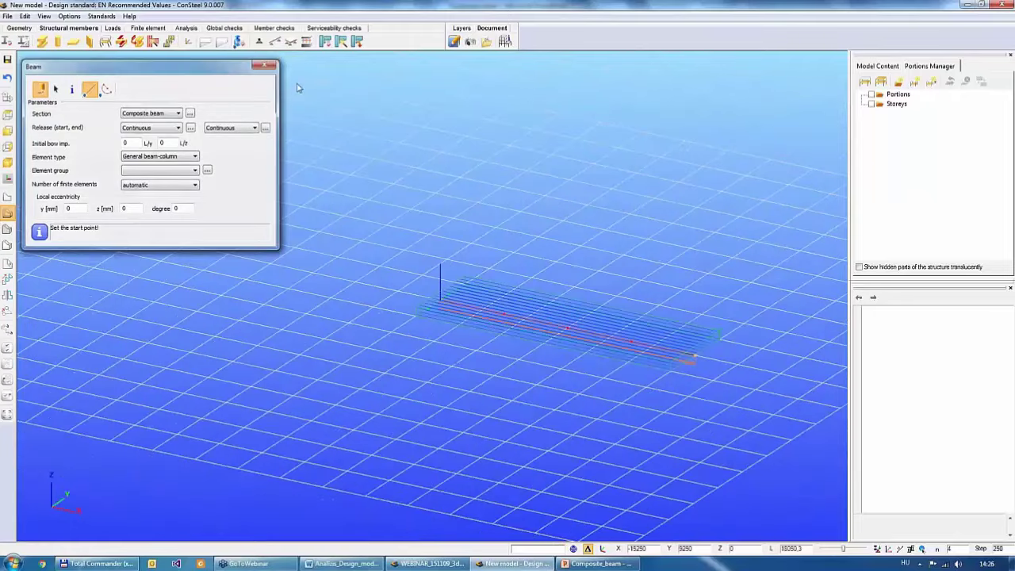
- Display the composite beam as a solid, first with visible edges and then shaded without them
middle_click_drag(369, 158, 31, 238)
left_click(7, 230)
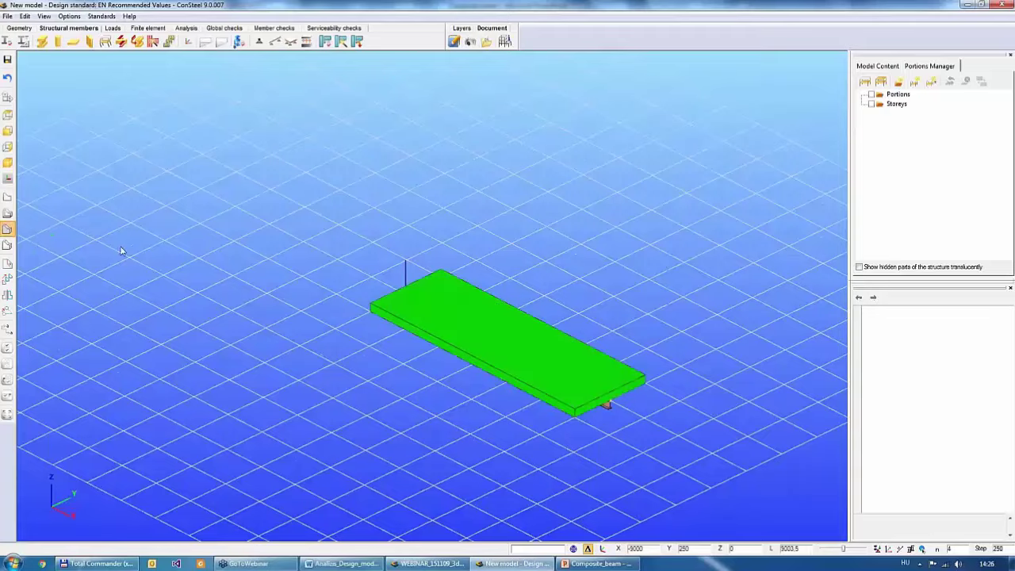
left_click(7, 245)
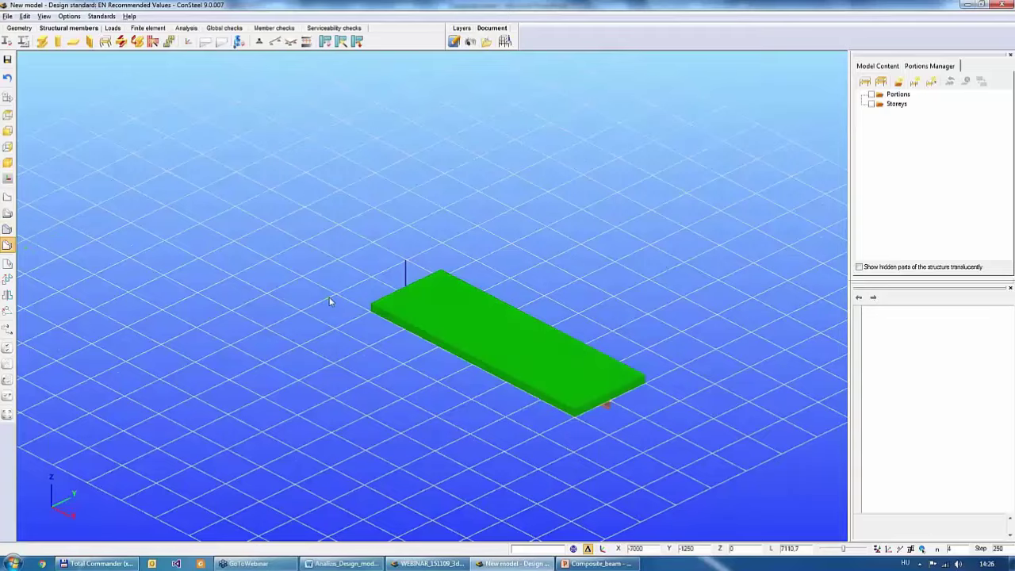
middle_click_drag(333, 295, 311, 308)
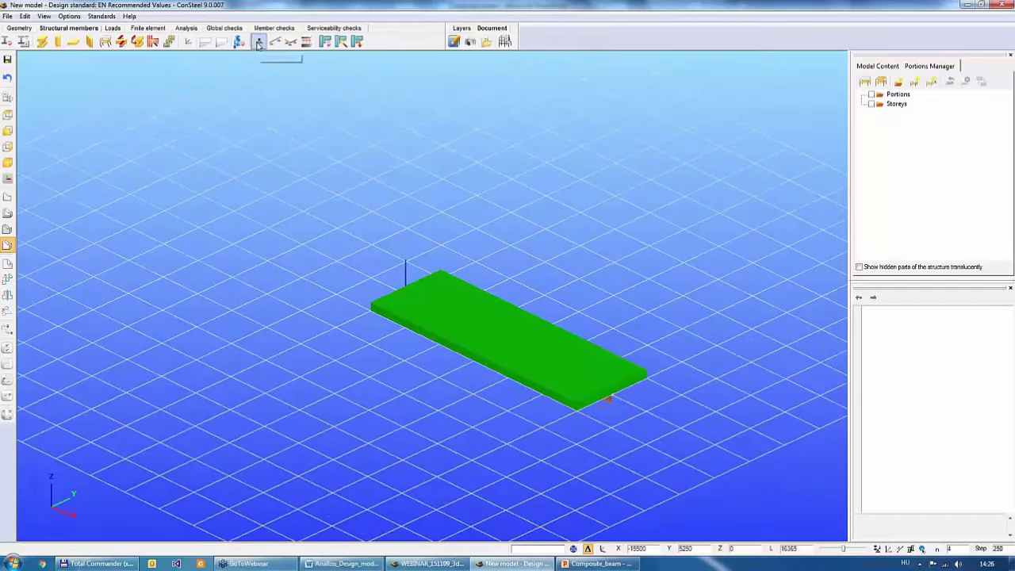
- Place an x,y,z,xx point support on the reference line at the beam's end away from the origin
left_click(258, 45)
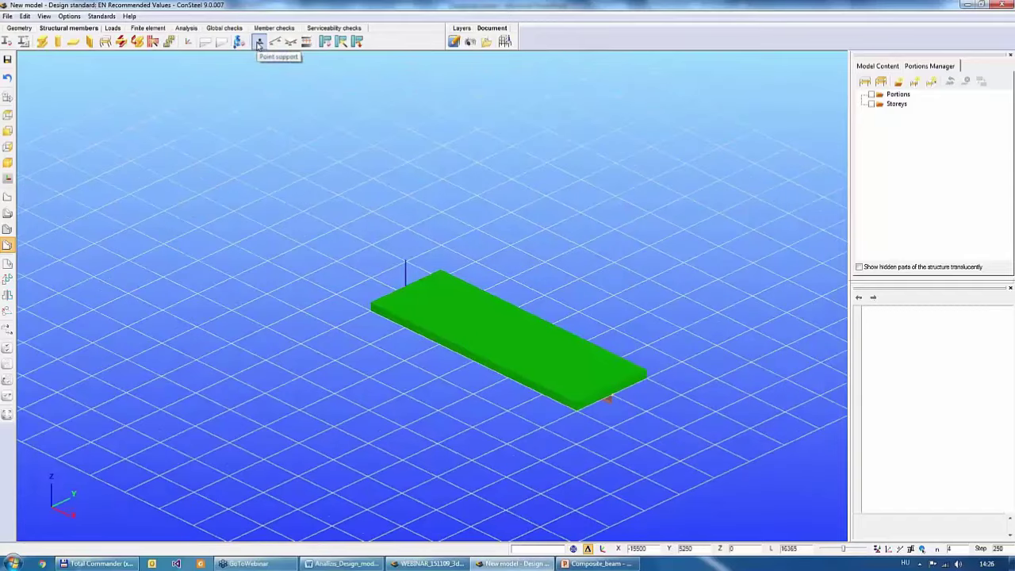
left_click_drag(170, 57, 178, 65)
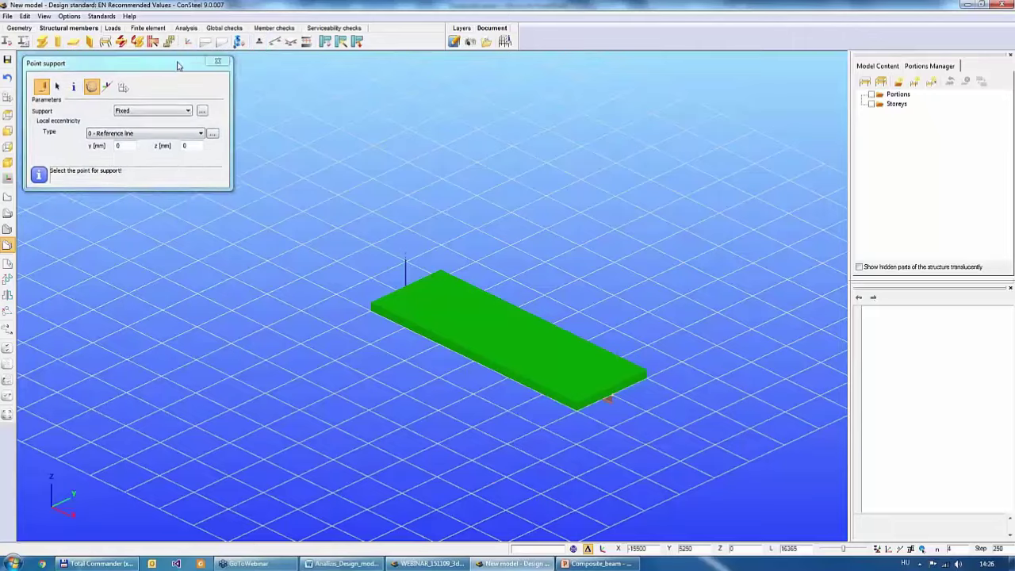
left_click(182, 111)
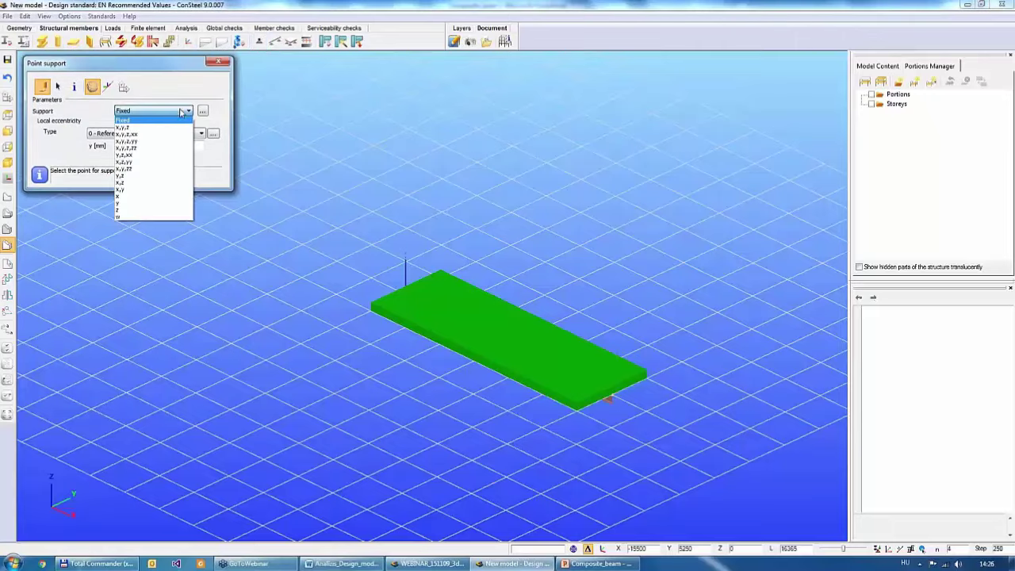
left_click(146, 136)
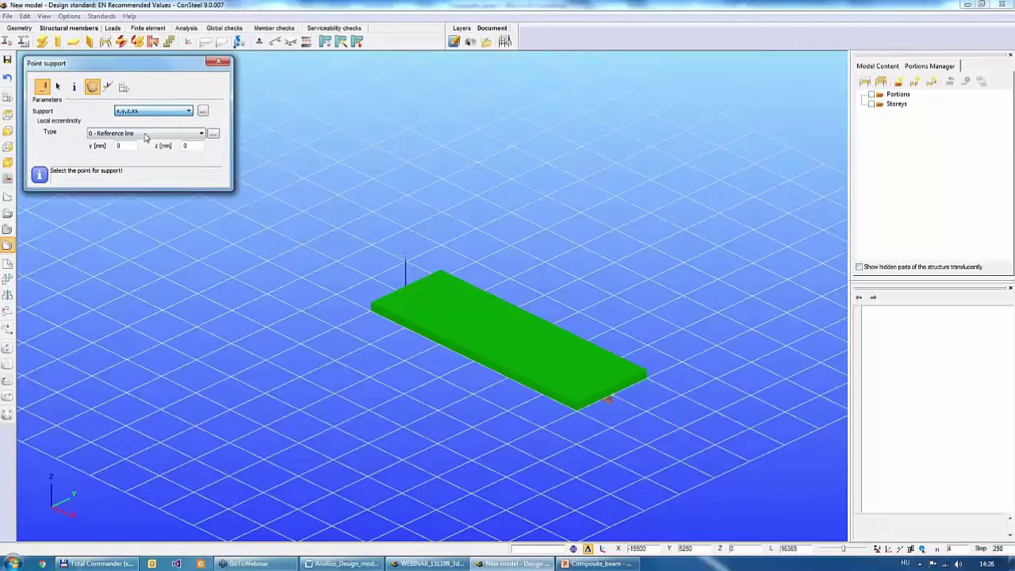
left_click(611, 400)
- Place a y,z,xx point support on the reference line at the beam's end at the origin
middle_click_drag(450, 392, 317, 317)
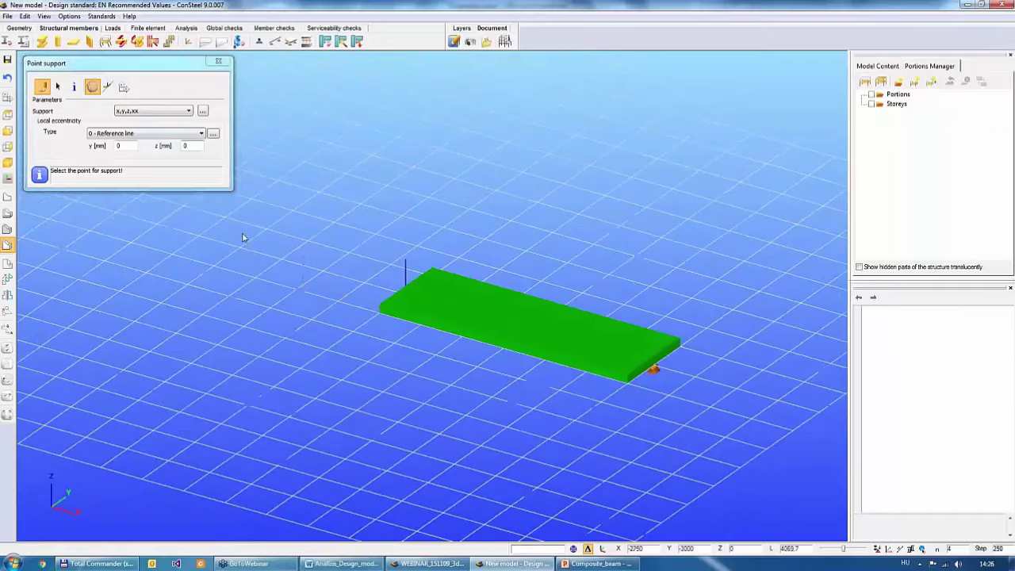
left_click(154, 112)
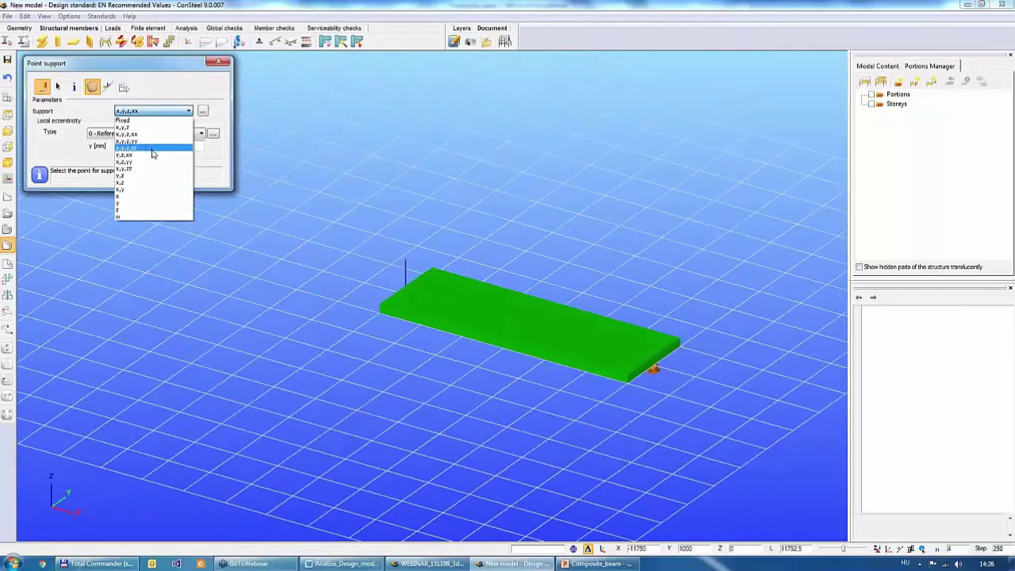
left_click(151, 154)
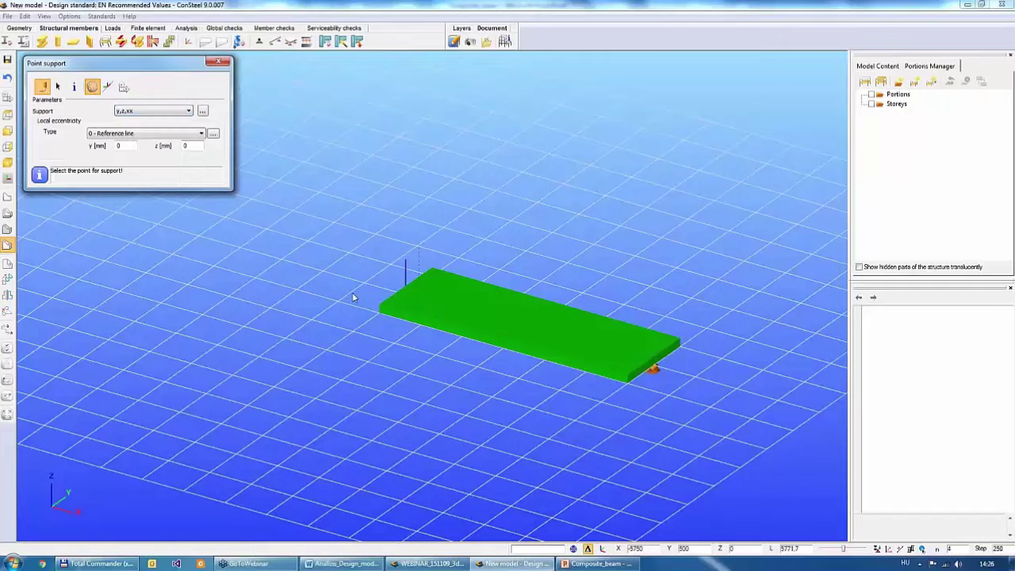
middle_click_drag(353, 297, 406, 294)
left_click(405, 298)
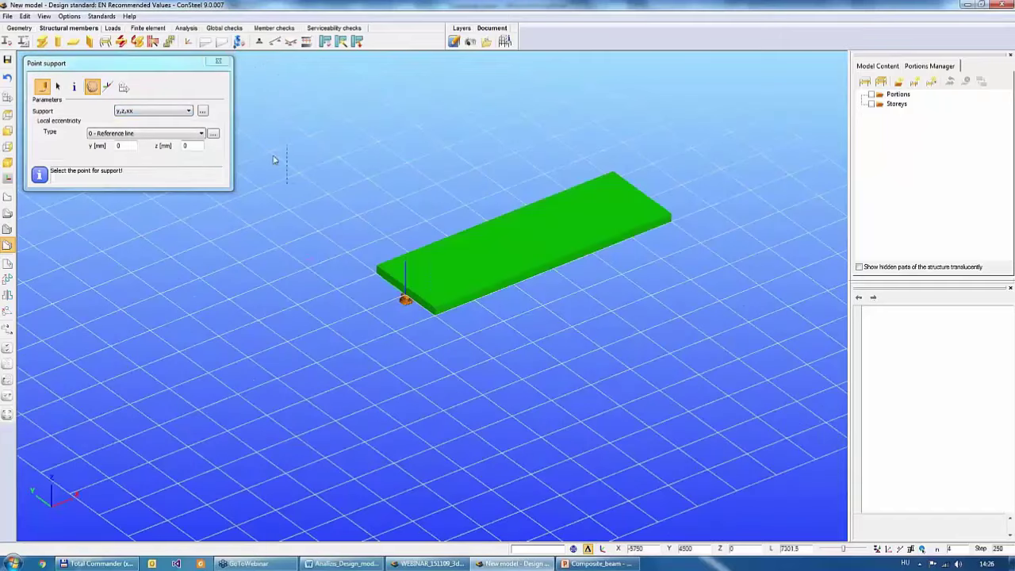
left_click(219, 61)
- Inspect the supported composite beam from several angles and display it as a solid with visible edges
middle_click_drag(345, 190, 639, 268)
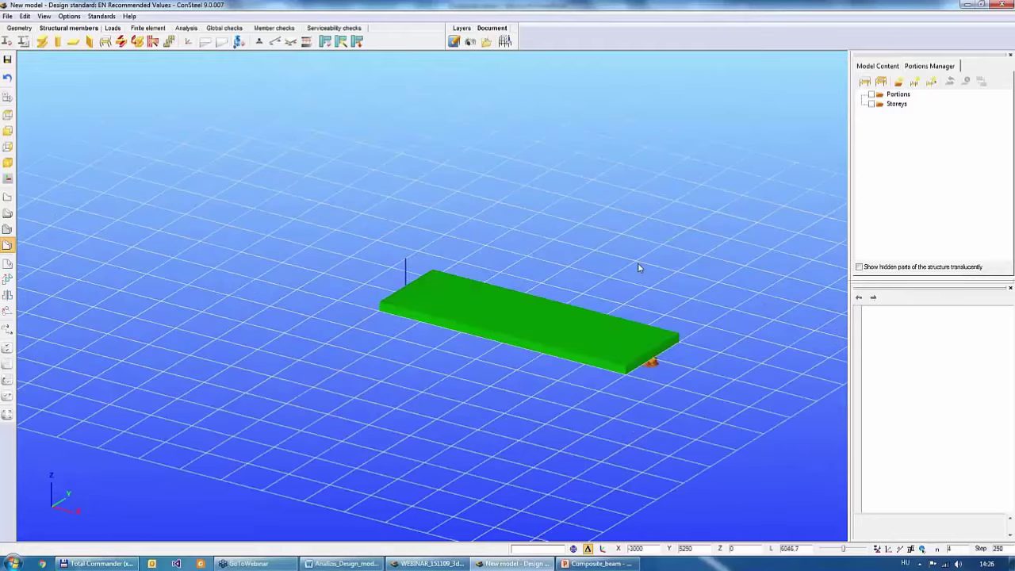
scroll(661, 333, "up", 3)
middle_click_drag(659, 315, 601, 328)
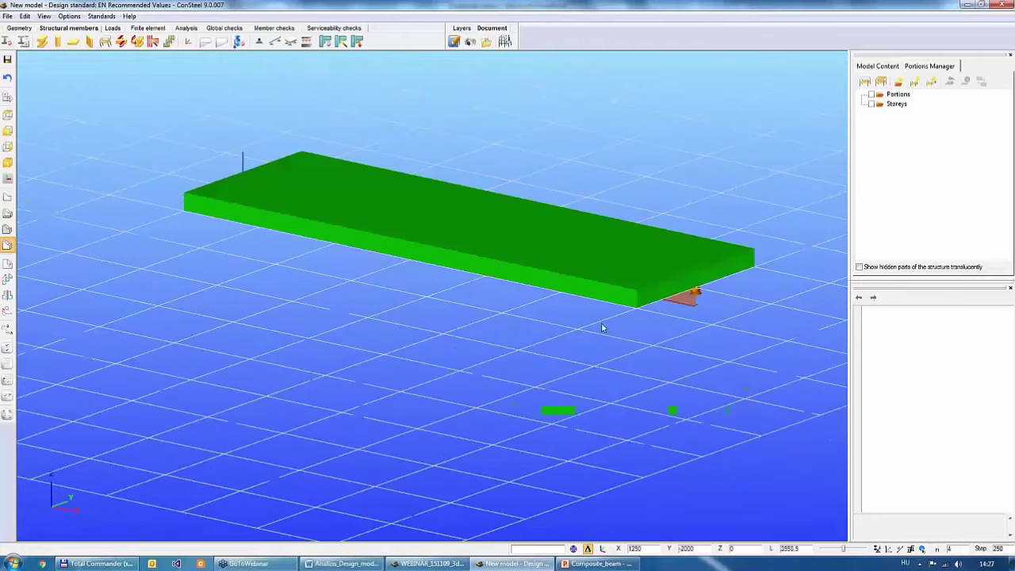
left_click(7, 213)
left_click(7, 229)
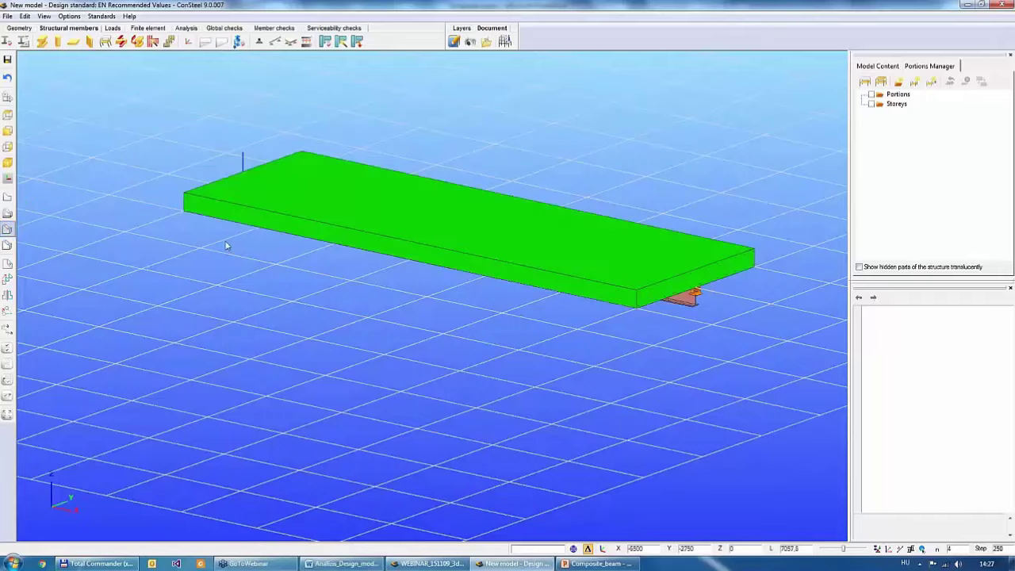
middle_click_drag(296, 249, 373, 349)
scroll(369, 364, "down", 3)
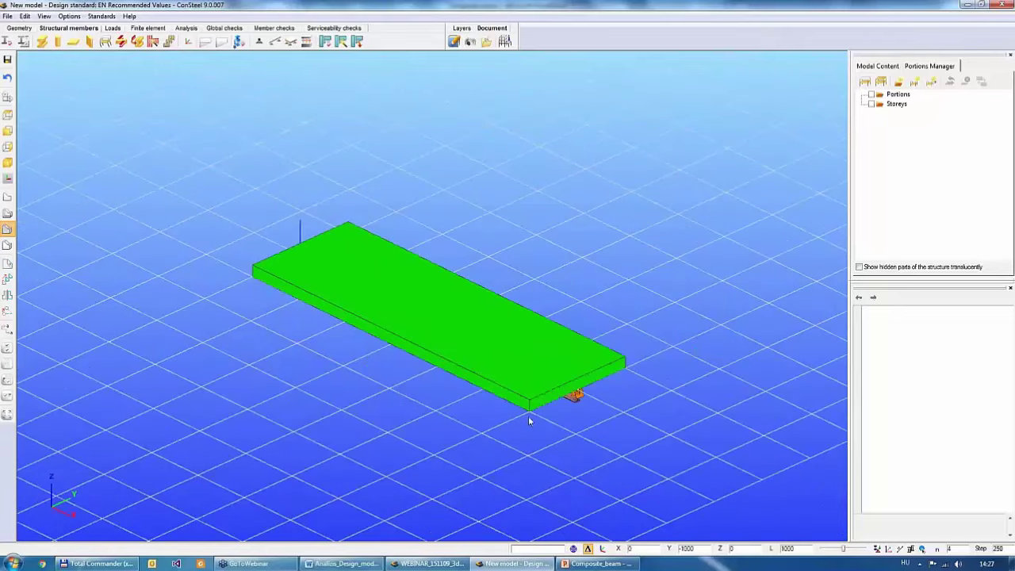
- Select the composite beam and switch to the Analizis_Design_modell document in Word to examine the analysis, uncracked and cracked design model diagrams
left_click(600, 364)
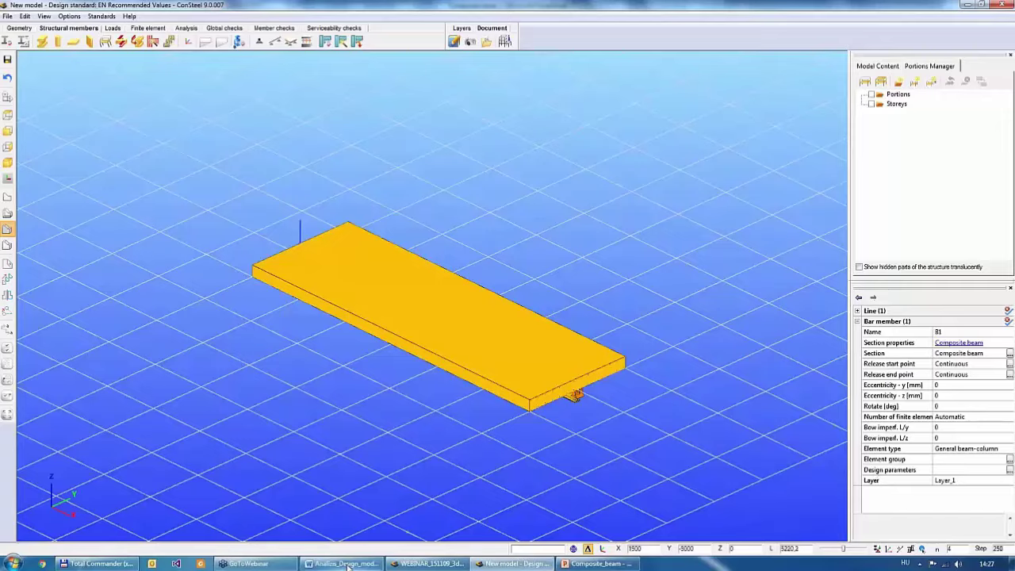
mouse_move(347, 565)
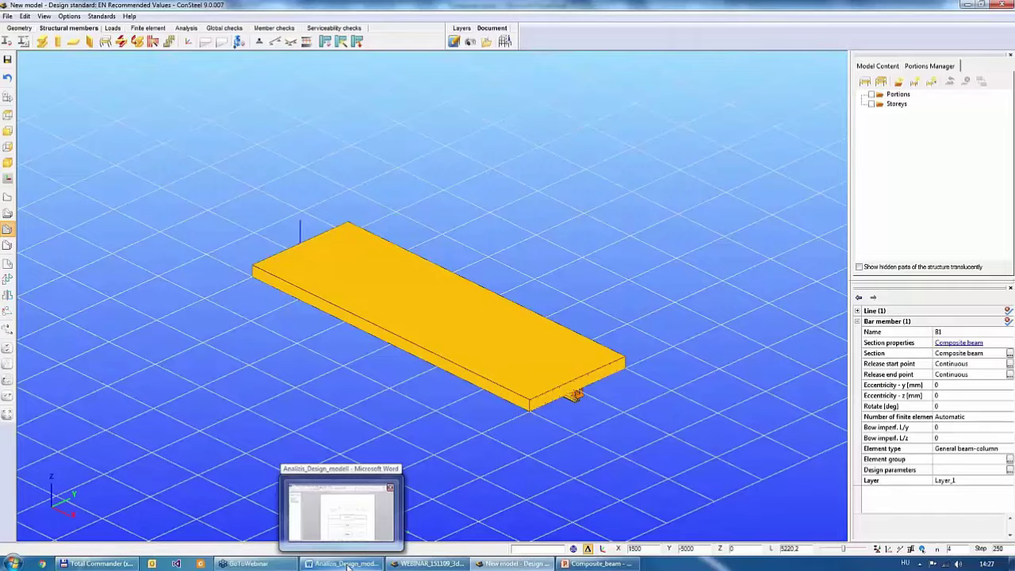
left_click(346, 565)
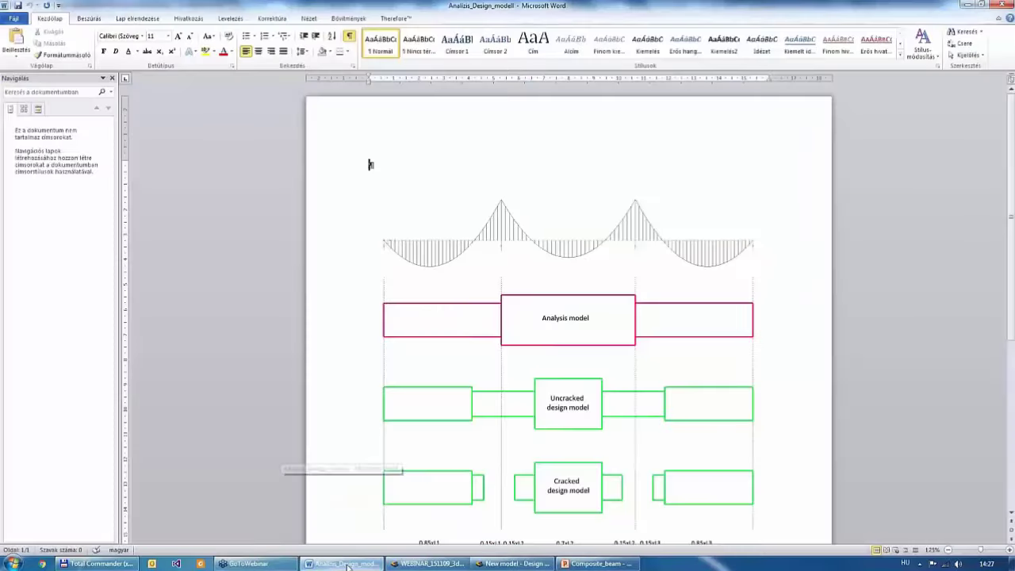
scroll(549, 441, "down", 1)
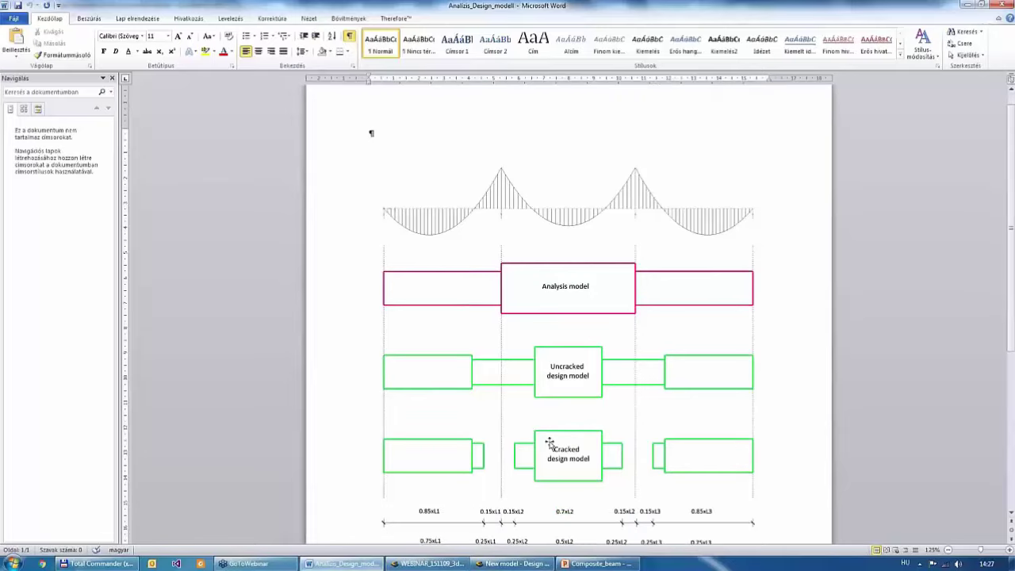
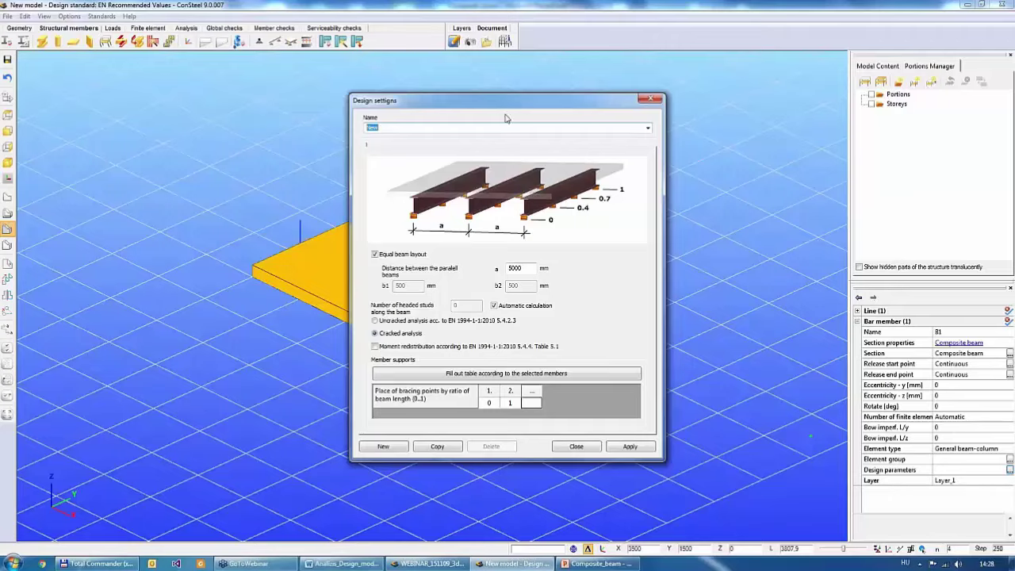
- Try the unequal beam layout with separate b1 and b2 distances in the beam's design settings, then restore the equal layout
left_click_drag(509, 100, 545, 88)
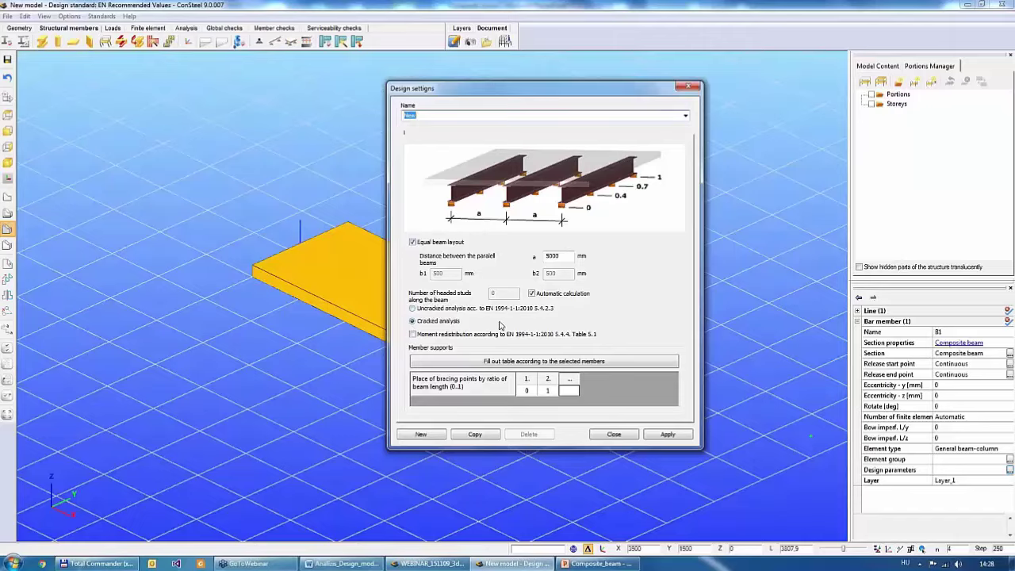
left_click(412, 308)
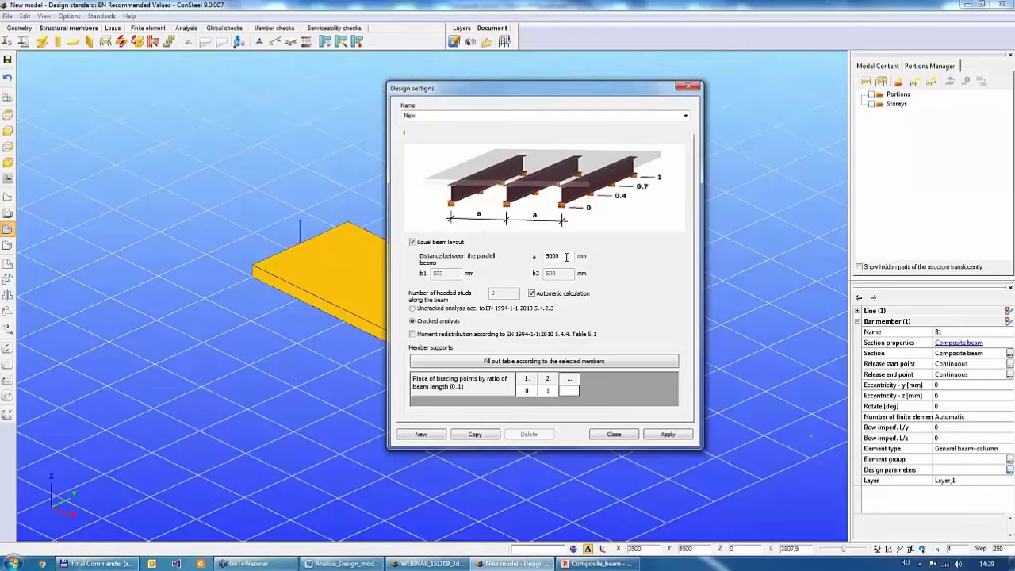
left_click(412, 242)
double_click(432, 273)
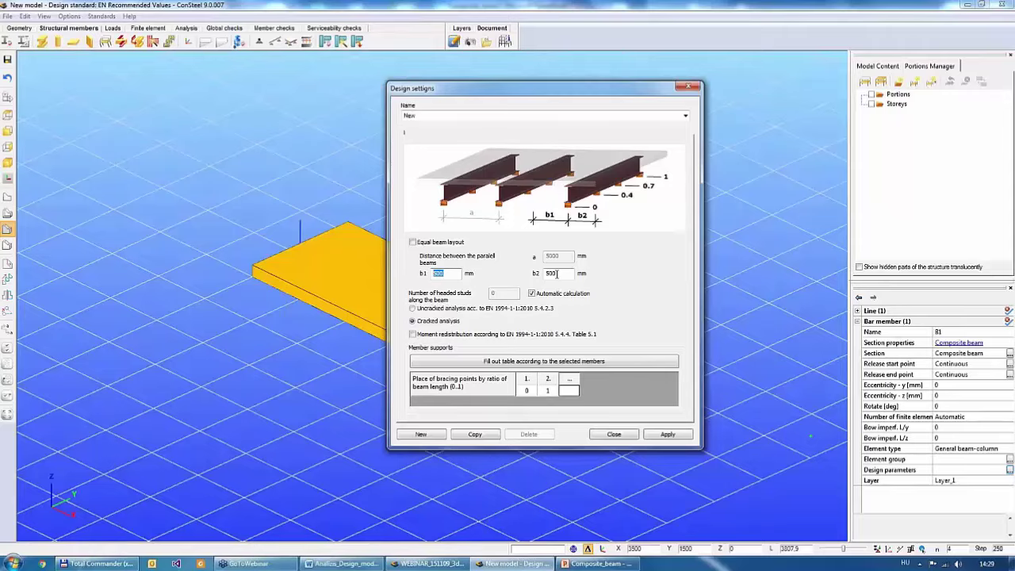
left_click(412, 243)
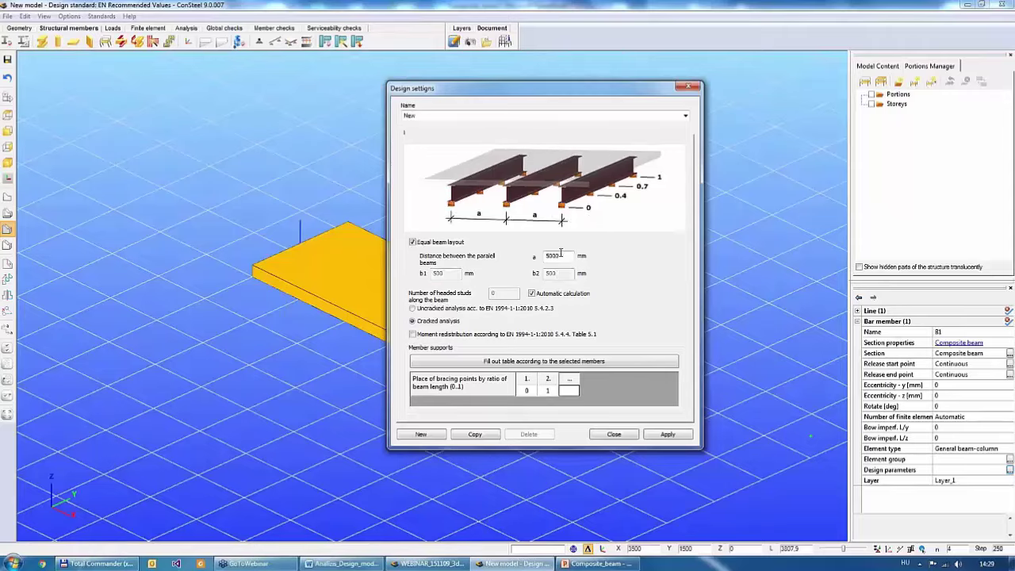
- Set the distance between the parallel beams to 2000 mm and specify 30 headed studs with automatic calculation turned off
double_click(561, 255)
type("20")
left_click(533, 294)
double_click(509, 294)
type("30")
- Apply the New design parameters with cracked analysis and bracing points at 0 and 1 to the selected composite beam
left_click_drag(475, 90, 778, 46)
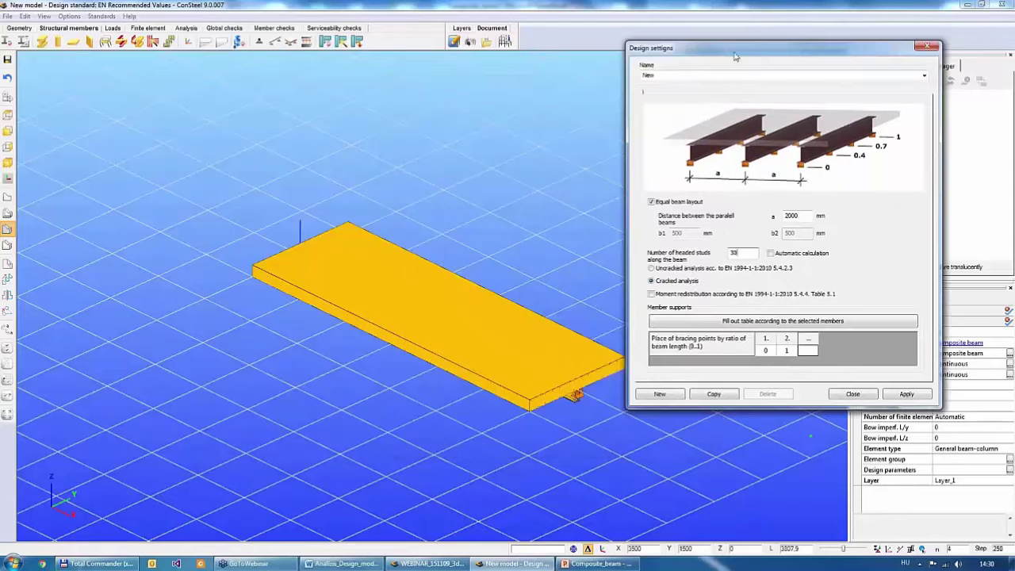
left_click_drag(735, 56, 627, 86)
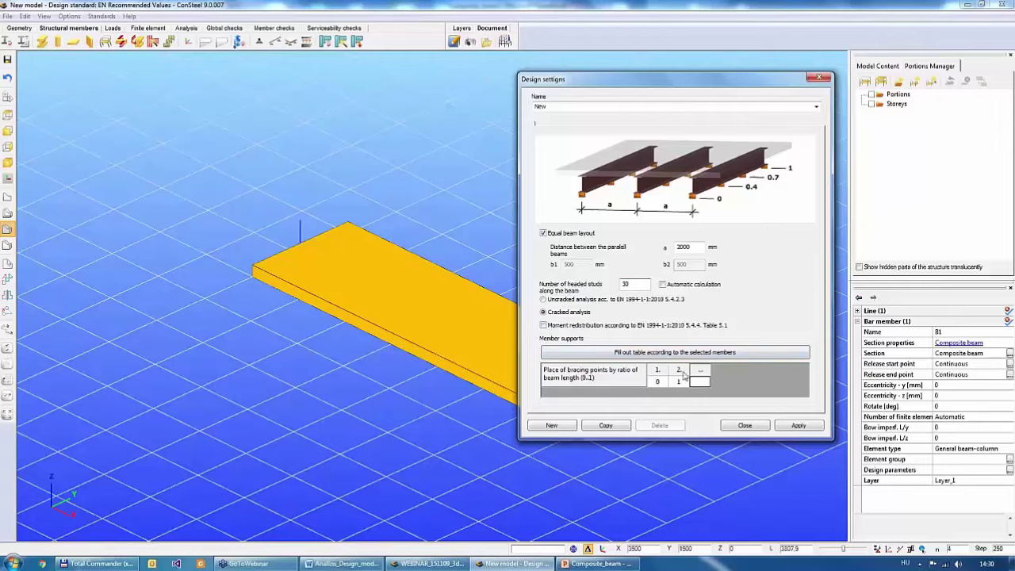
left_click_drag(668, 80, 776, 53)
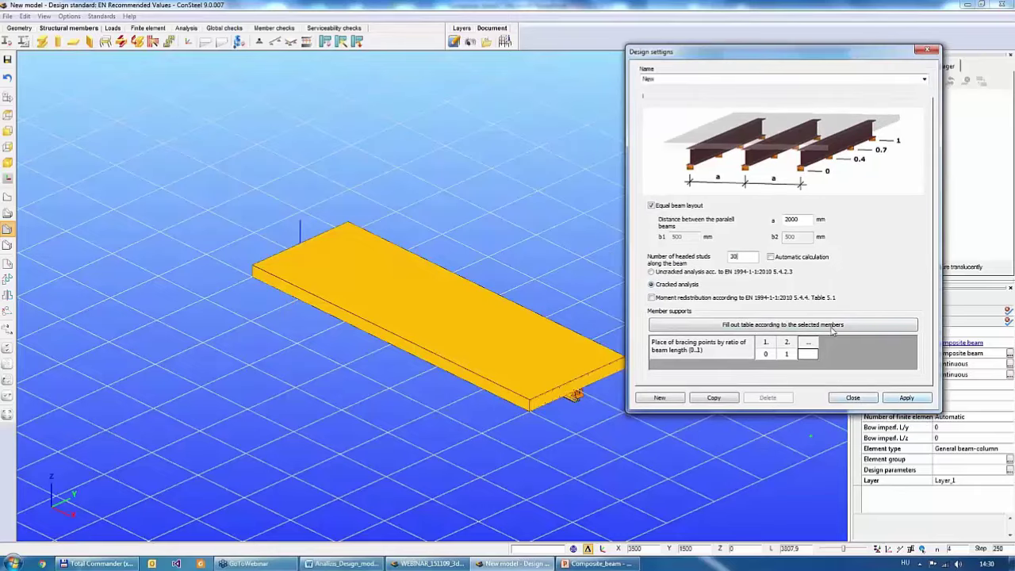
left_click(907, 401)
left_click(906, 399)
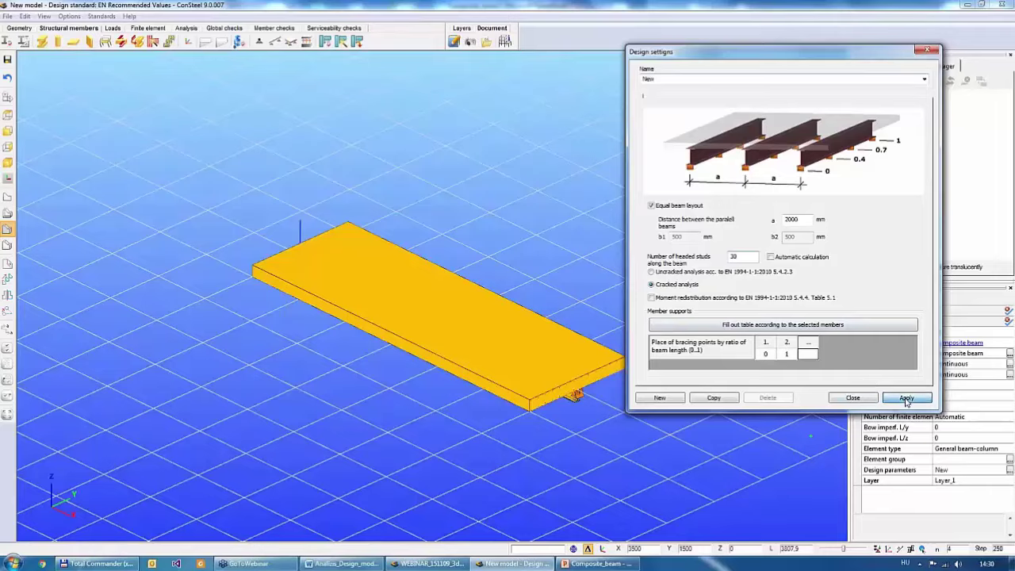
left_click(856, 401)
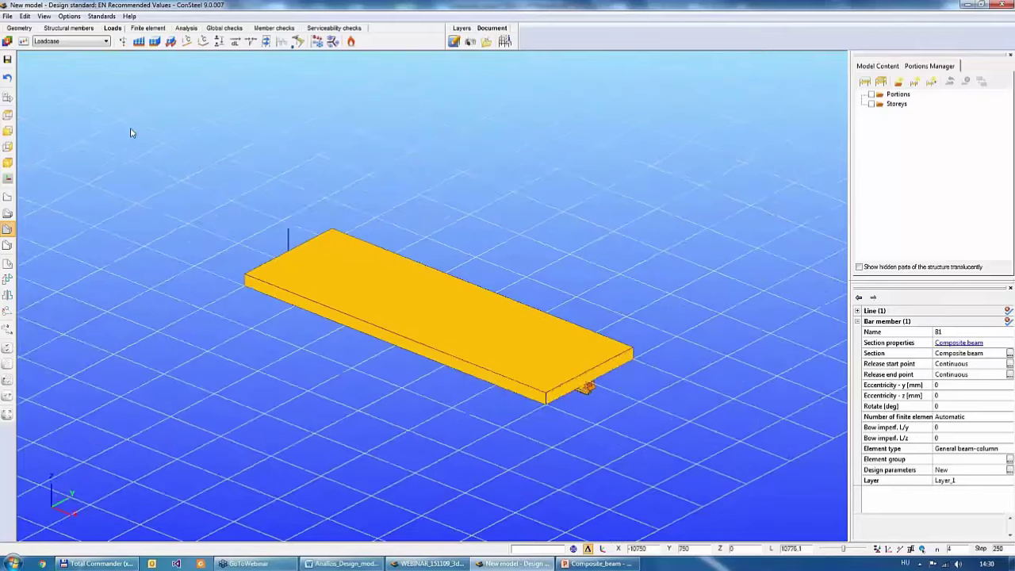
- Display the beam as a wireframe and place a uniform line load of -25 kN/m in Z along its full length
left_click(139, 42)
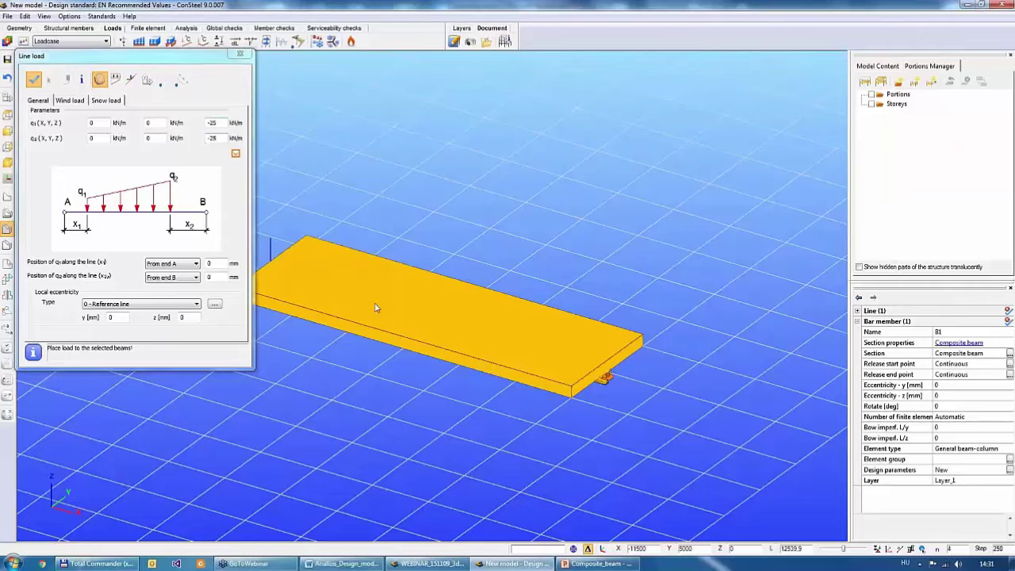
left_click_drag(178, 58, 200, 57)
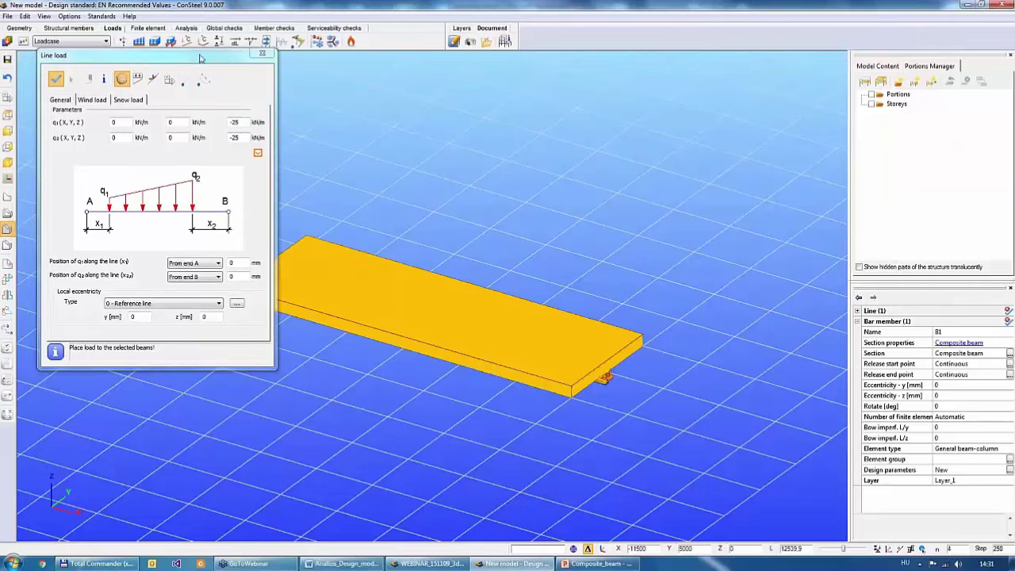
left_click(7, 213)
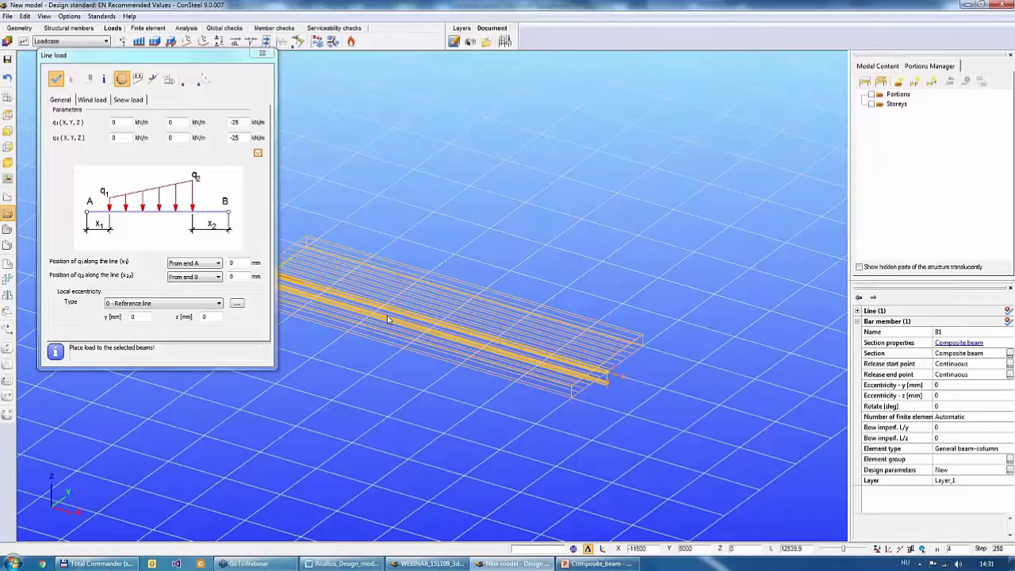
left_click(57, 79)
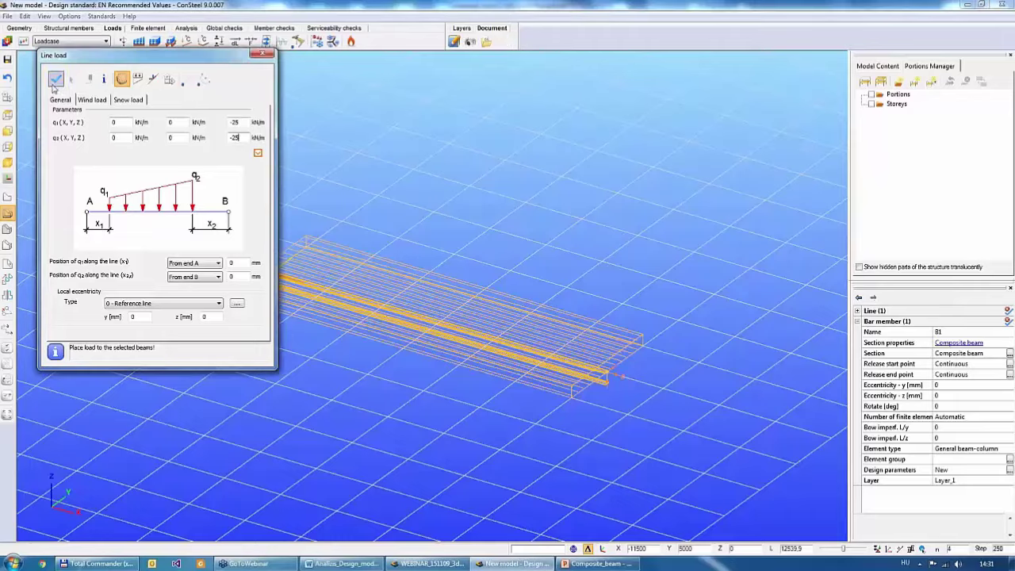
left_click(262, 54)
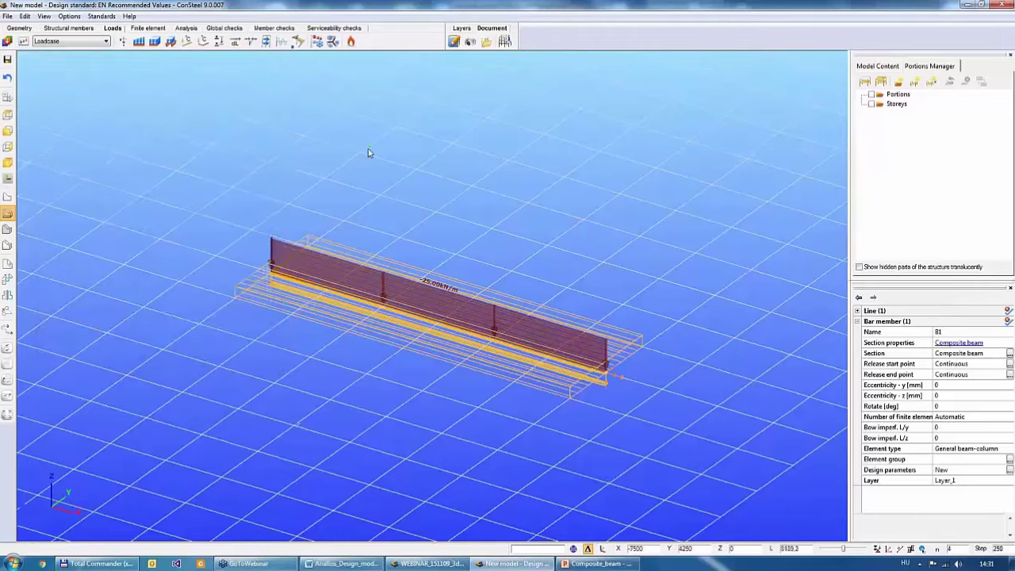
middle_click_drag(368, 148, 287, 235)
key("Escape")
- Run an elastic first order analysis of the load combinations for the whole model
left_click(185, 28)
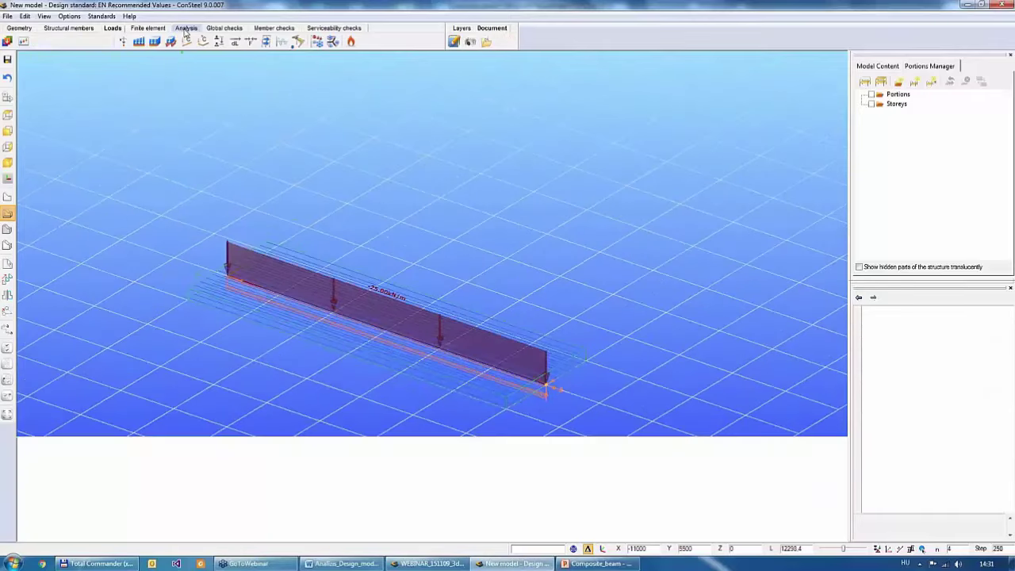
left_click(25, 43)
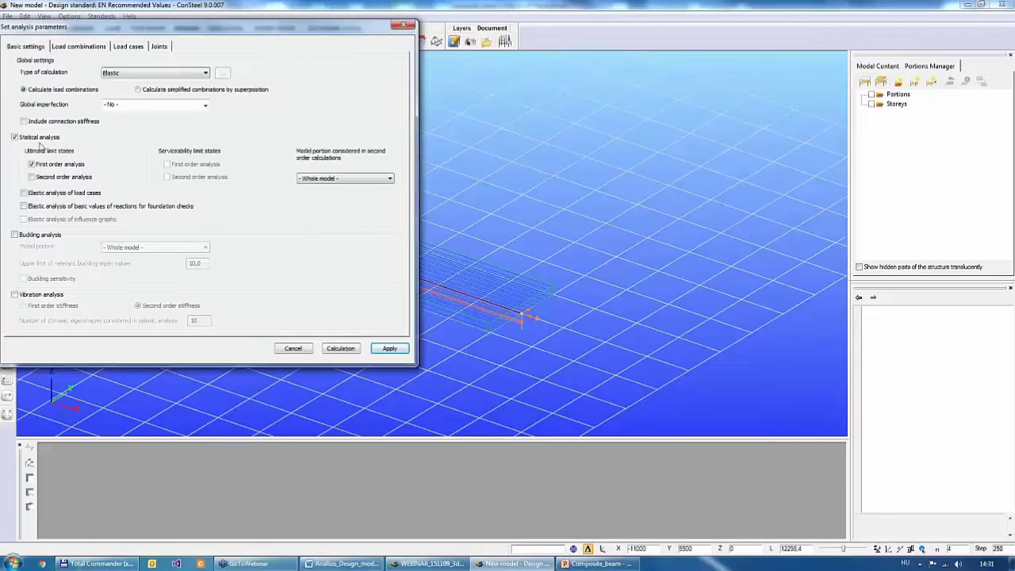
left_click(341, 348)
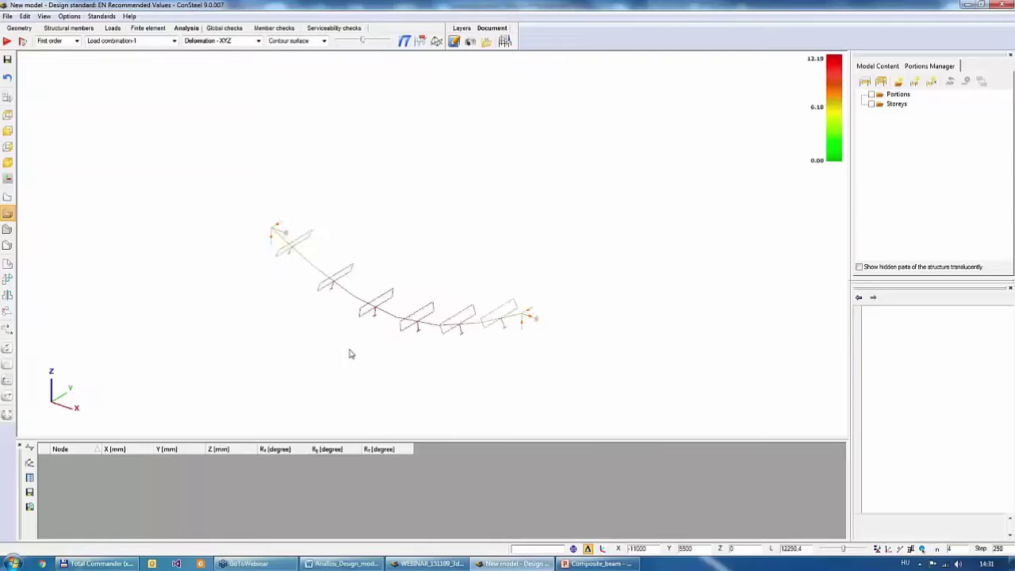
- Examine the deformed shape and the available deformation, internal force and reaction results, and compare with the analysis model diagram in Word
middle_click_drag(331, 356, 342, 333)
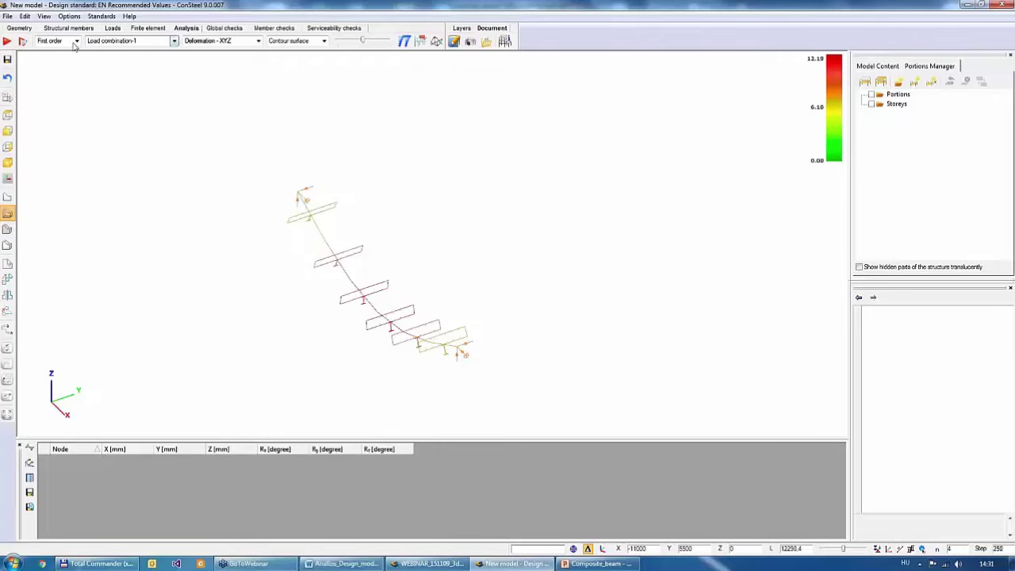
left_click(224, 43)
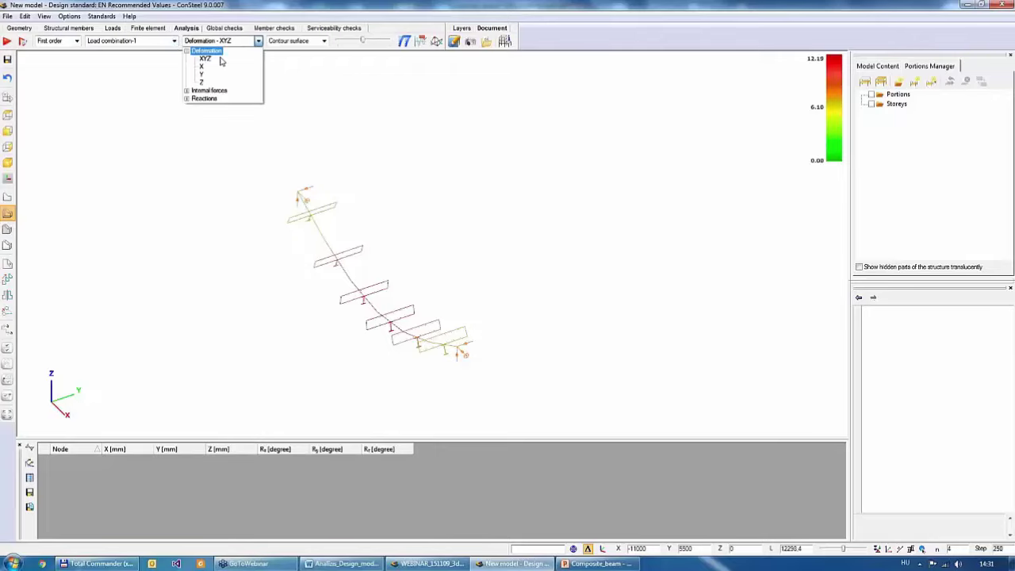
left_click(186, 91)
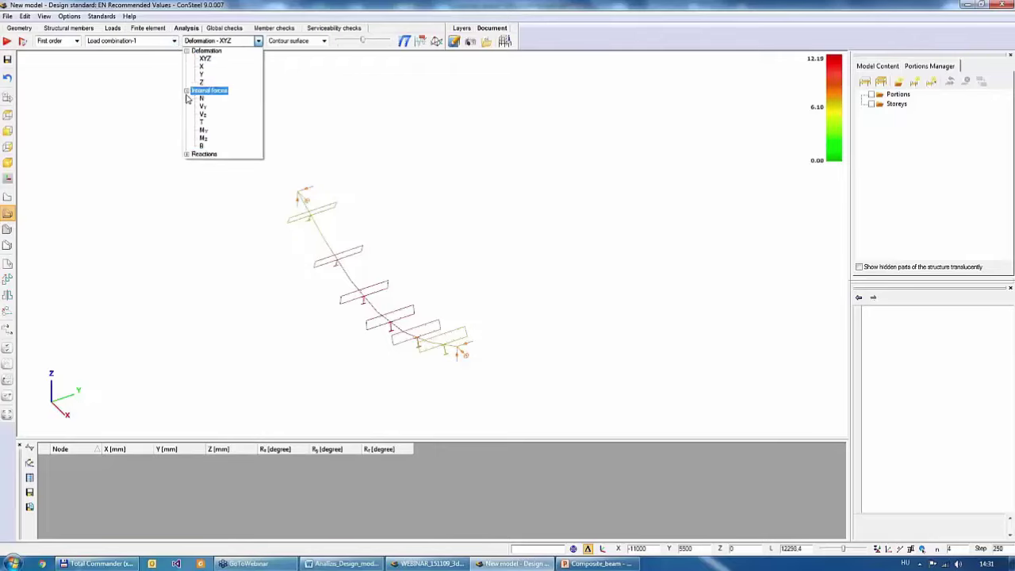
left_click(186, 154)
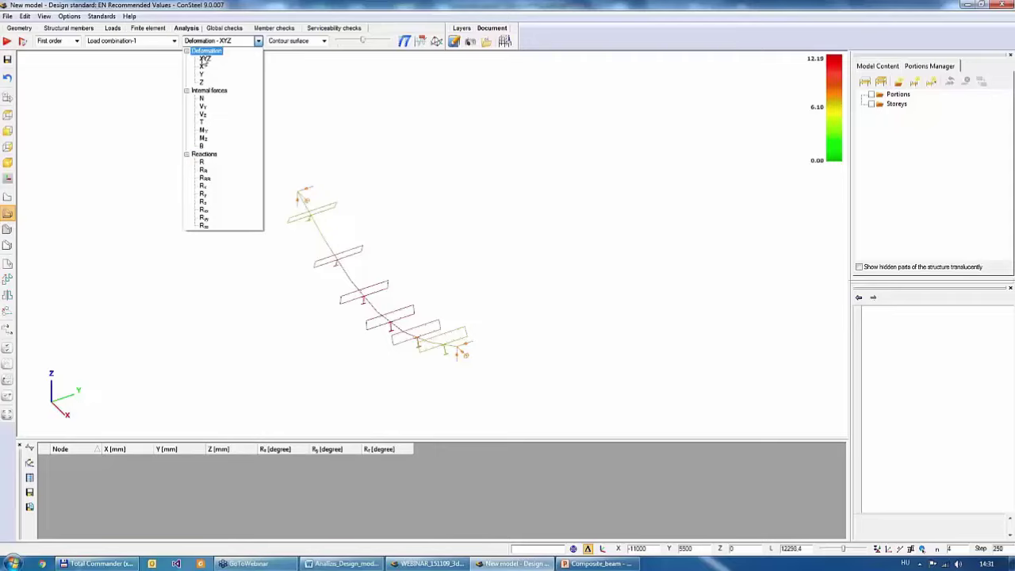
left_click(298, 126)
middle_click_drag(298, 126, 370, 199)
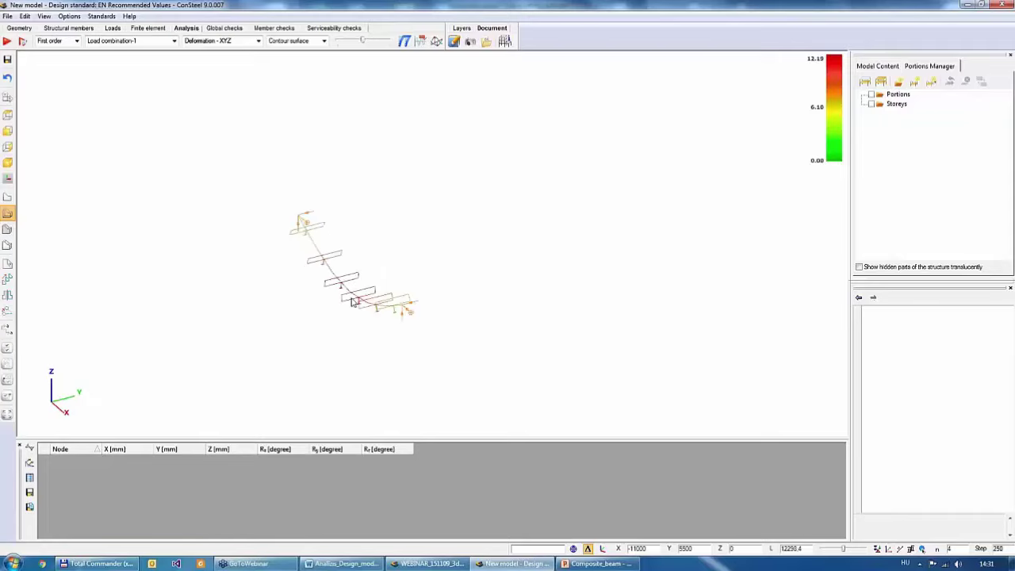
left_click(362, 564)
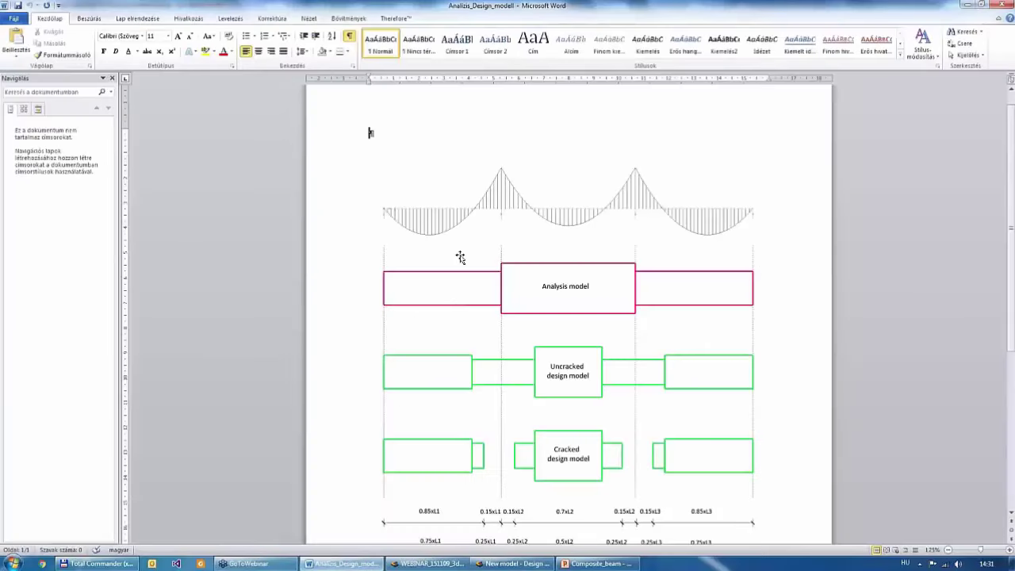
left_click(967, 5)
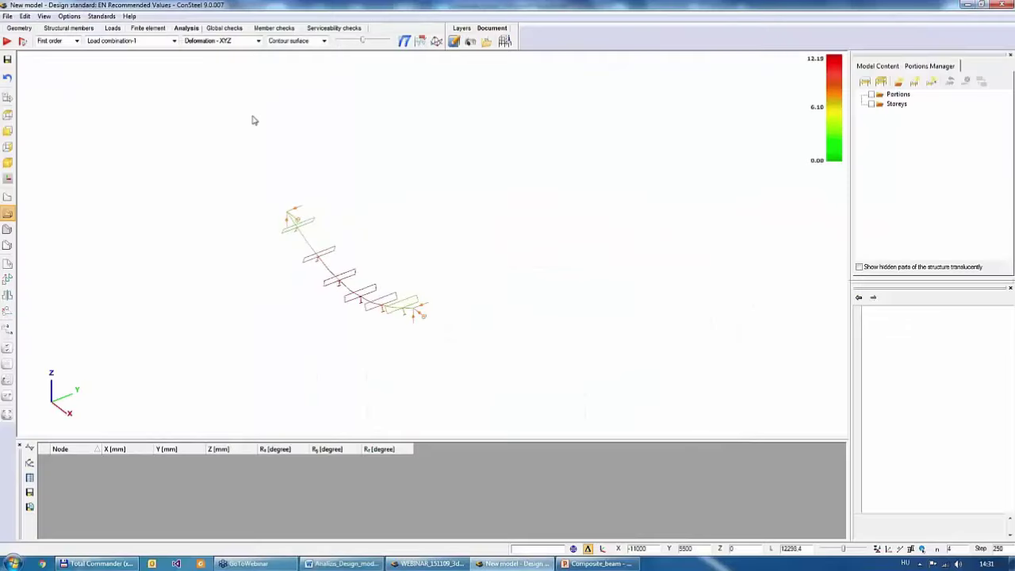
- Copy the whole beam once with its load and supports, placing the copy parallel to the original so their slab edges meet
left_click(70, 28)
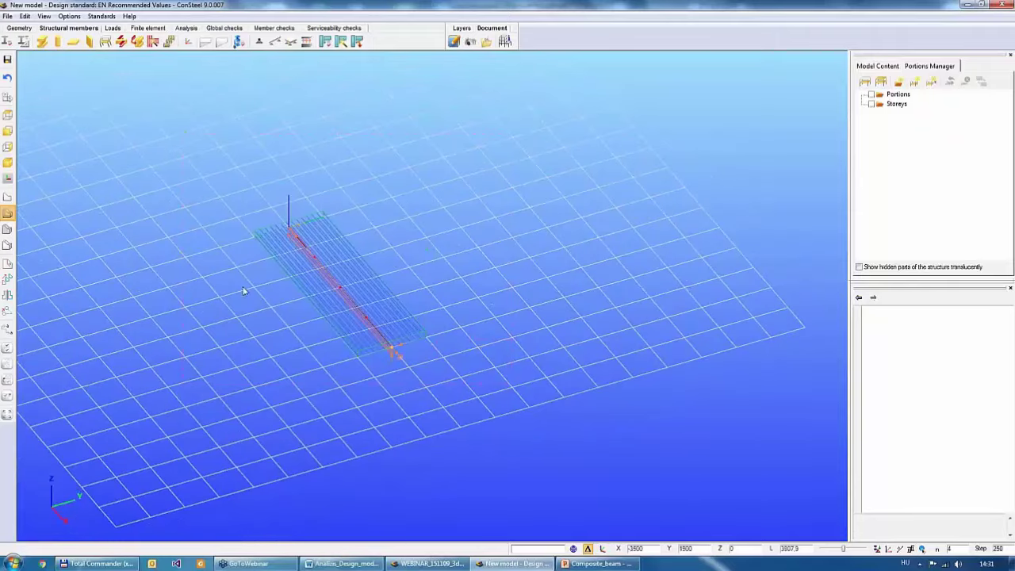
key("ctrl+a")
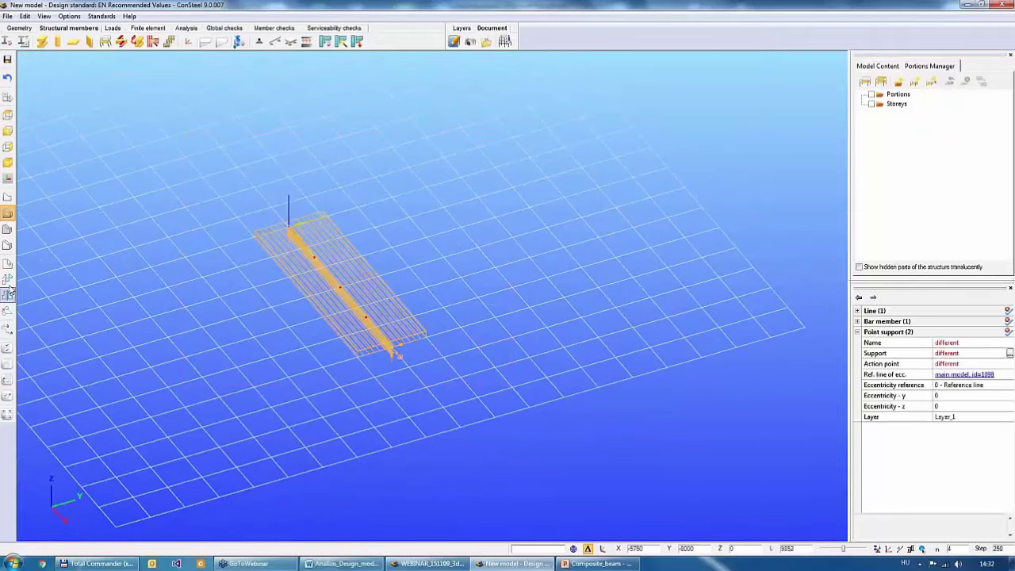
left_click(7, 295)
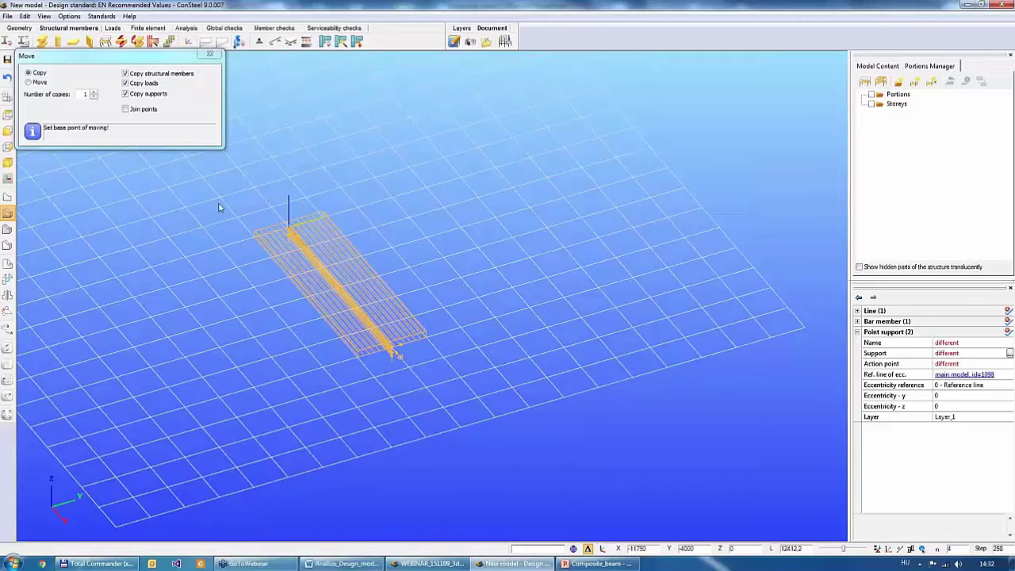
scroll(365, 305, "up", 2)
left_click(418, 394)
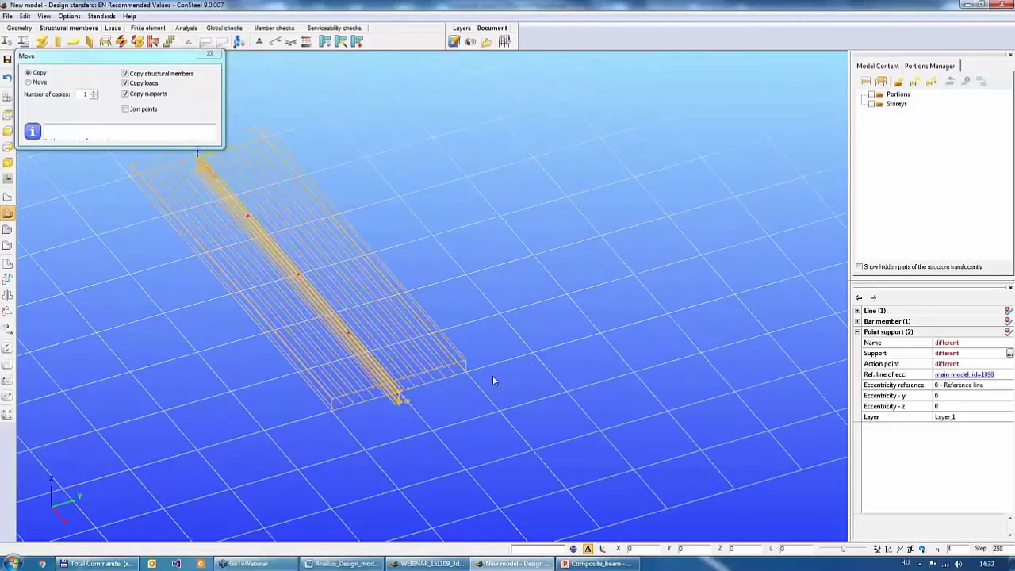
left_click(208, 54)
left_click(185, 28)
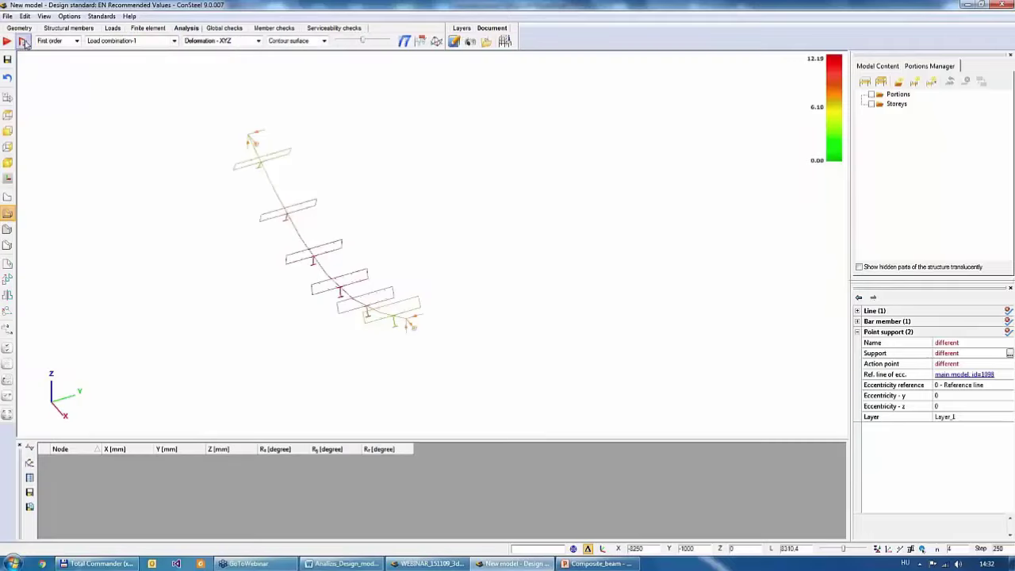
left_click(73, 31)
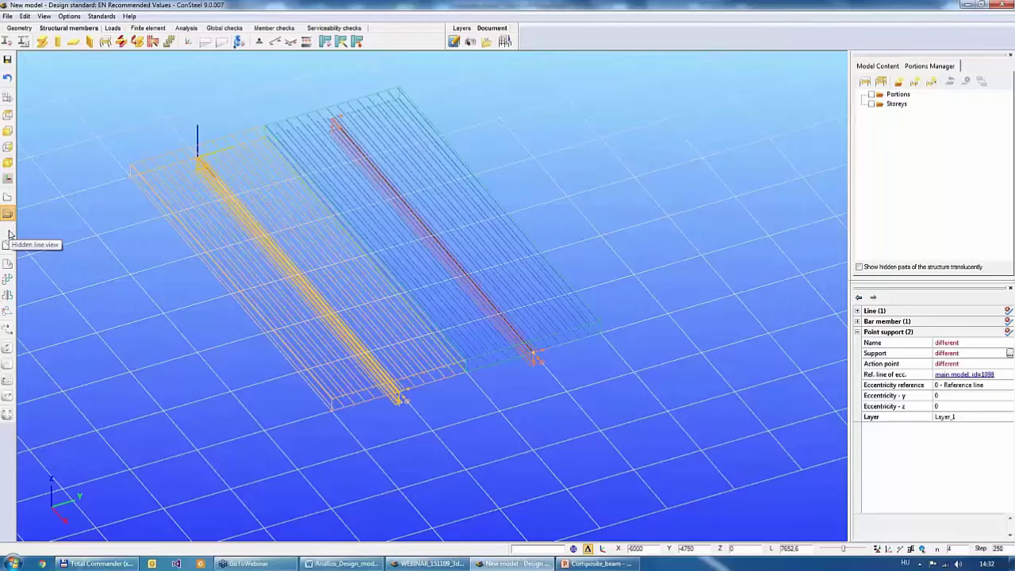
- Display both beams in hidden line view and rerun the first order analysis so it includes the copied beam
left_click(8, 230)
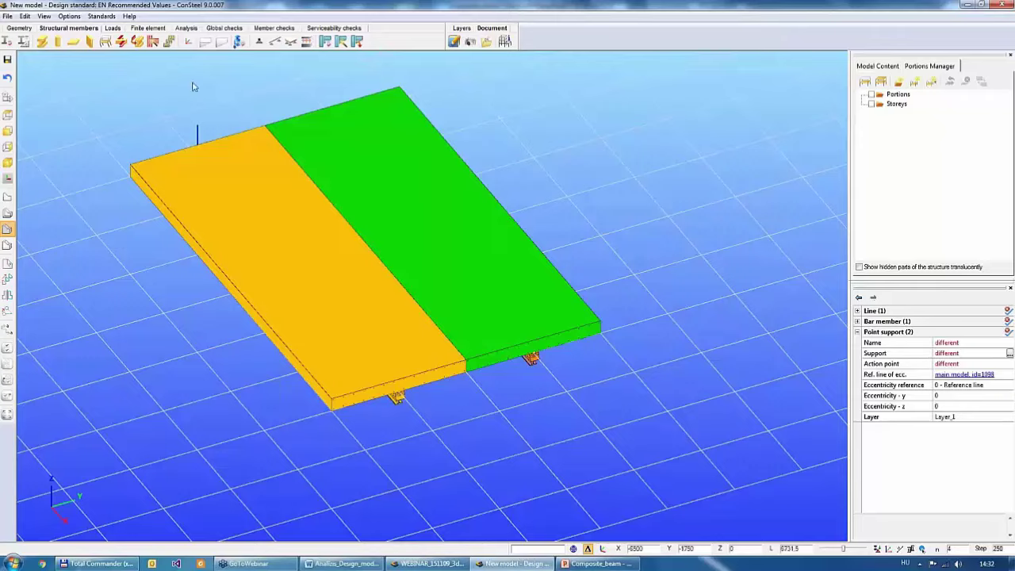
left_click(187, 29)
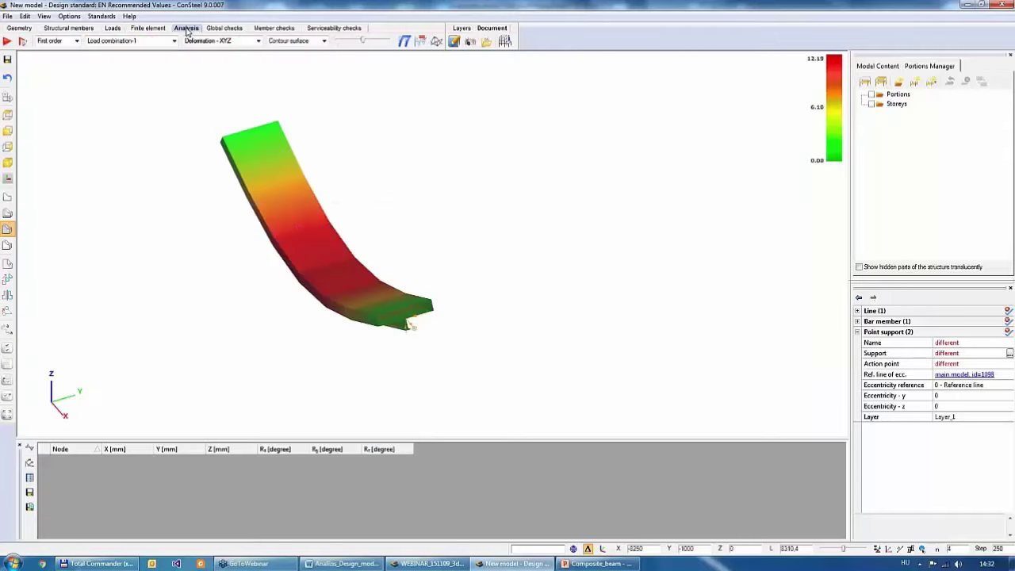
left_click(8, 40)
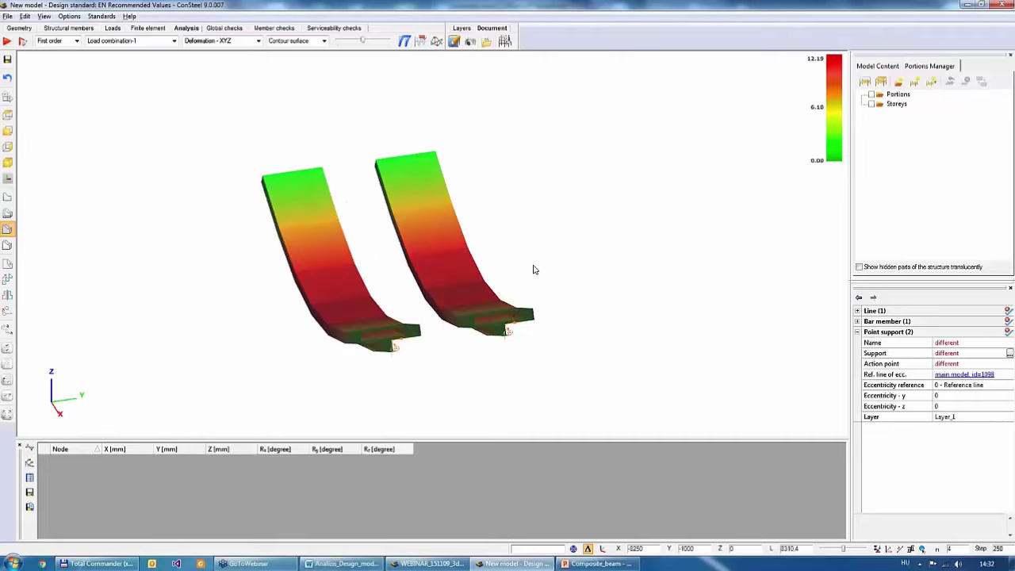
mouse_move(534, 269)
middle_mouse_down()
mouse_move(553, 277)
mouse_move(519, 256)
middle_mouse_up()
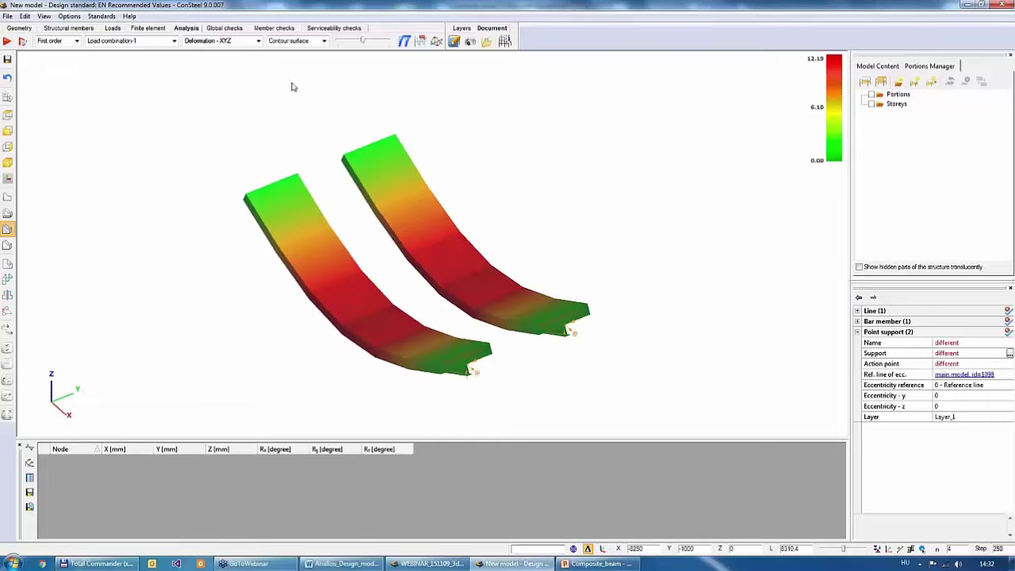
- Add the selected composite beam to the composite beam list of the member checks
left_click(273, 28)
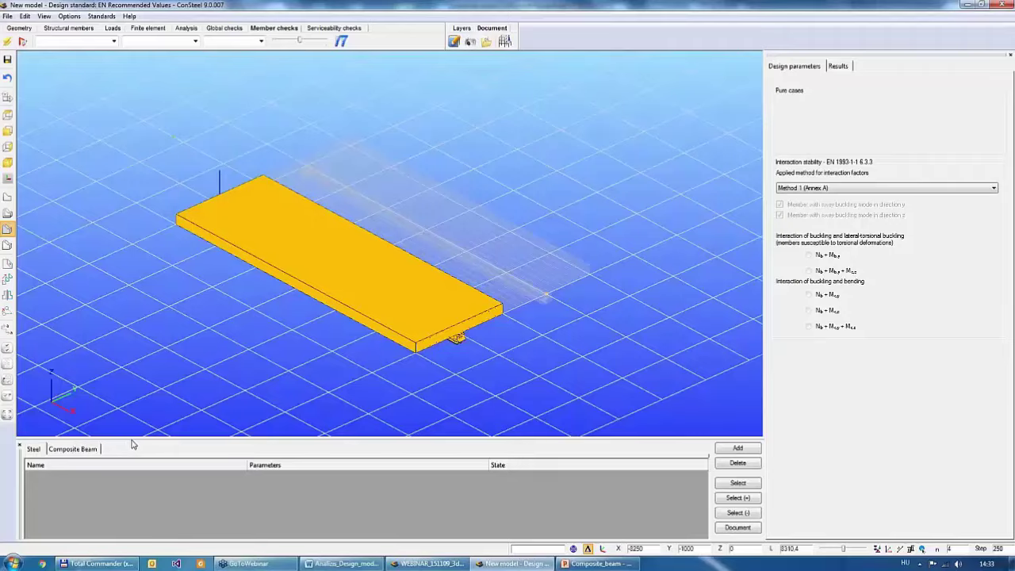
left_click_drag(133, 437, 141, 365)
left_click(71, 392)
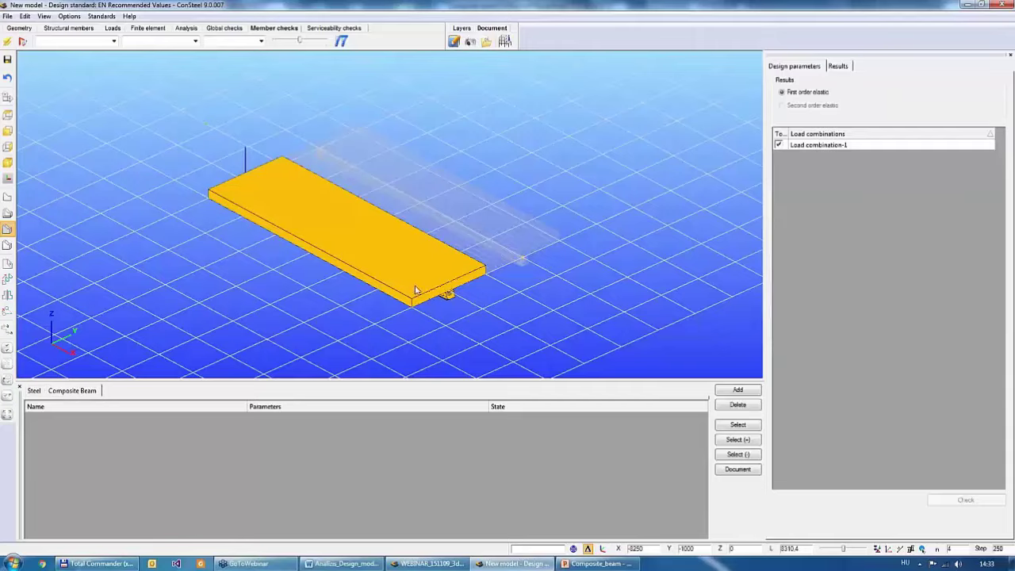
left_click(737, 390)
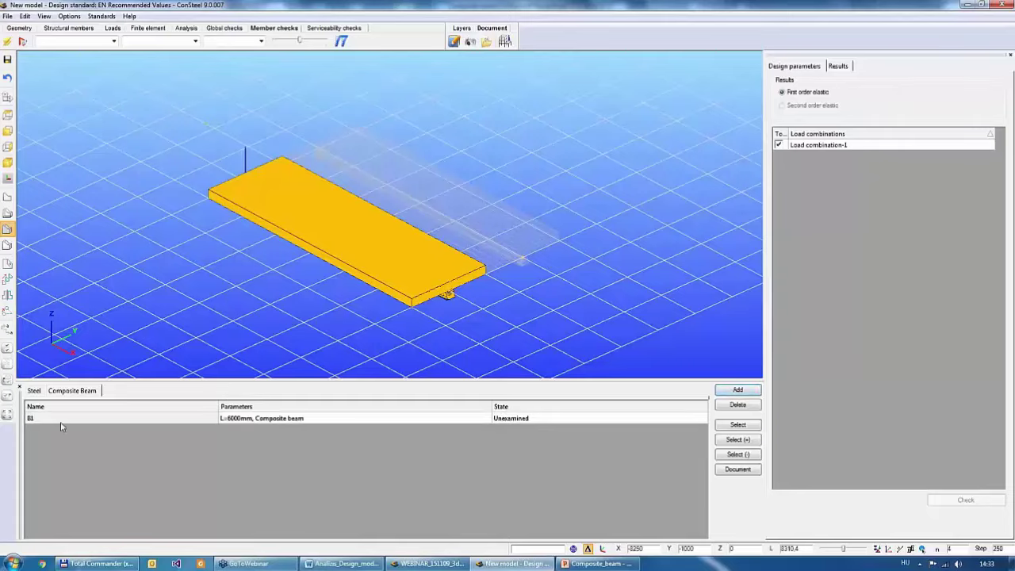
left_click(398, 420)
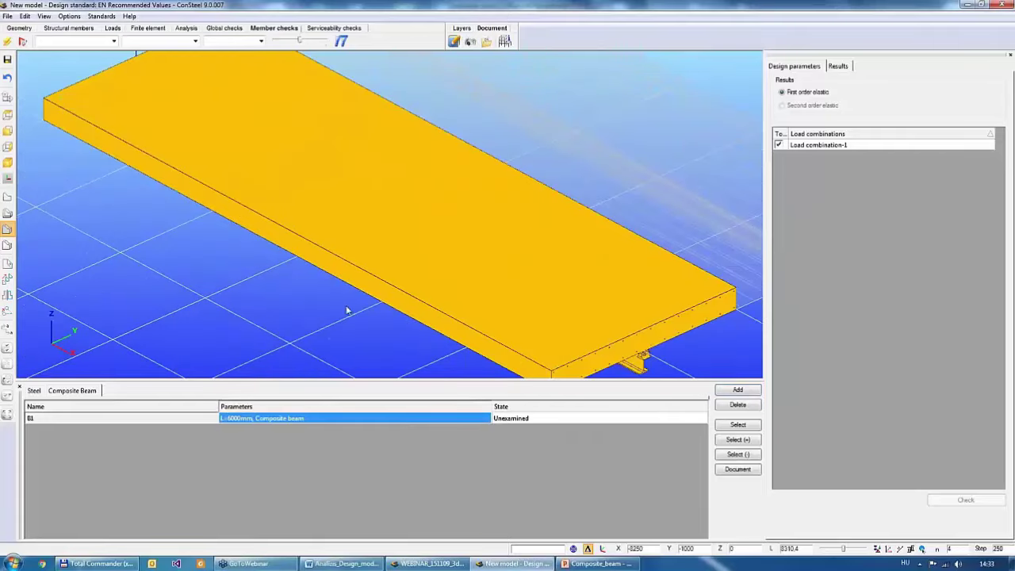
middle_click_drag(341, 312, 334, 313)
scroll(334, 312, "down", 5)
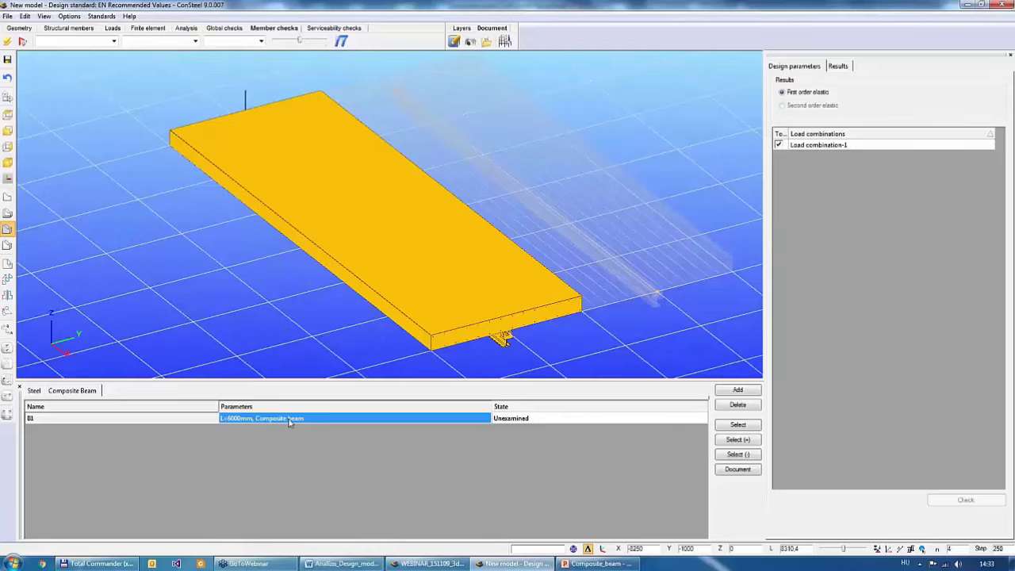
- Select the listed beam for design and run its composite beam check with first order elastic results for Load combination-1
left_click(744, 426)
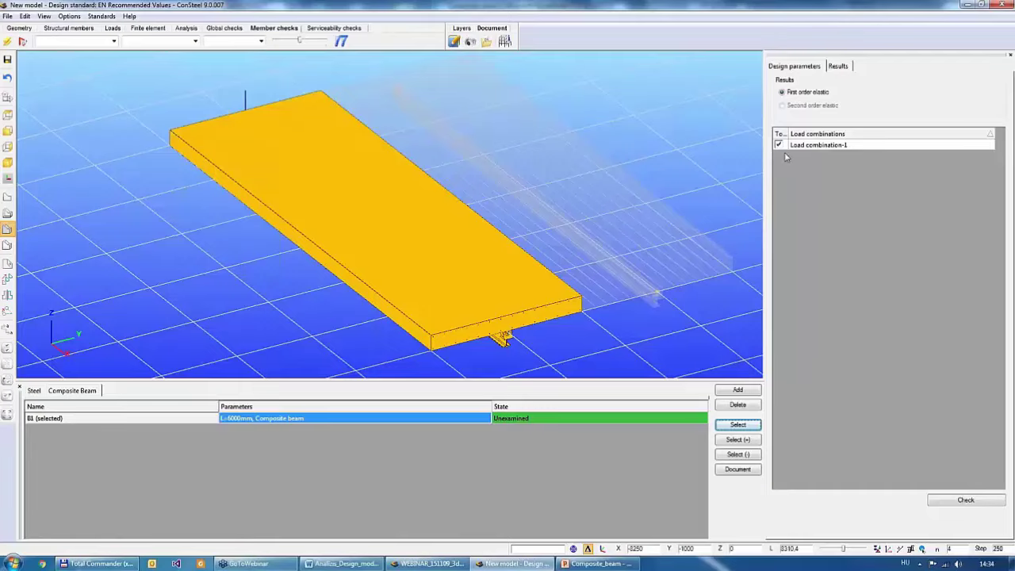
left_click(951, 503)
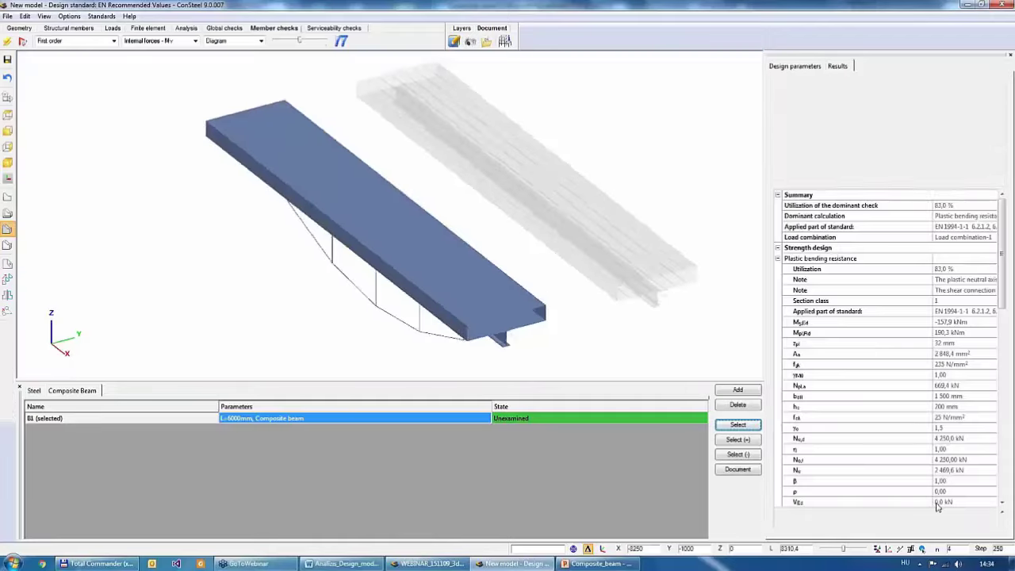
middle_click_drag(541, 269, 523, 276)
scroll(523, 279, "down", 3)
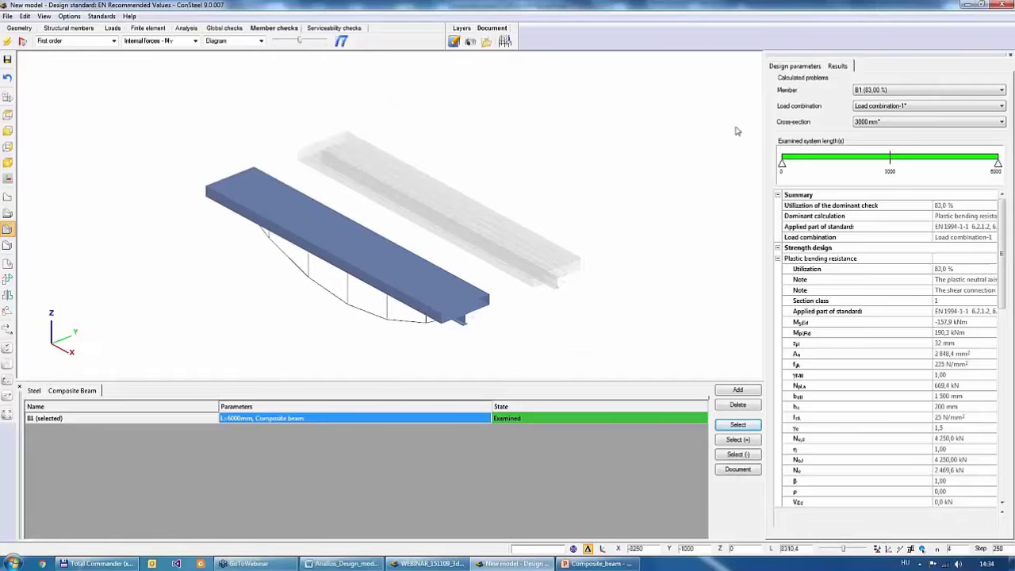
- Widen the results area and review the check by member, load combination and cross-section, comparing the sections at 0 mm and 3000 mm
left_click_drag(764, 100, 657, 97)
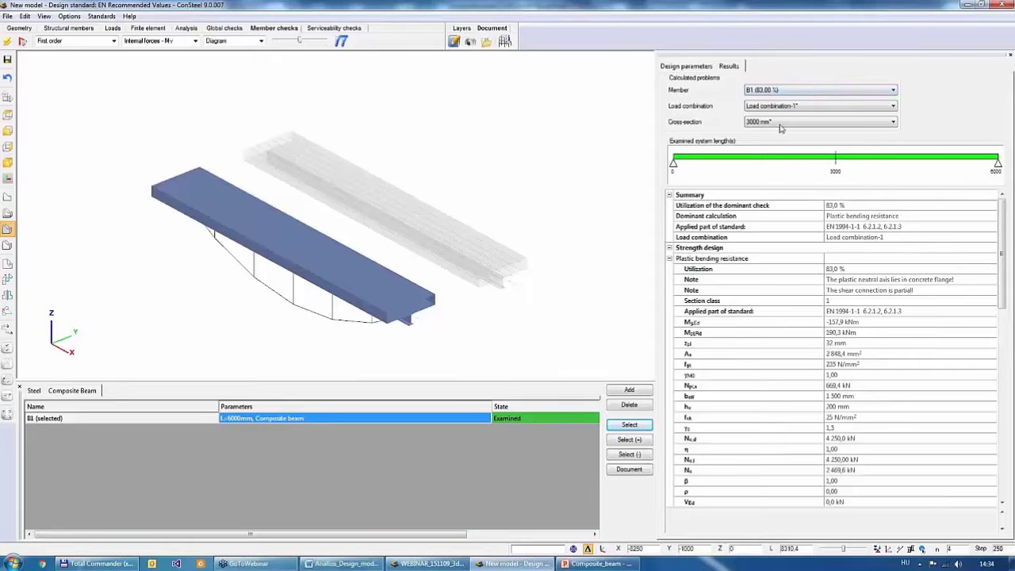
left_click(774, 91)
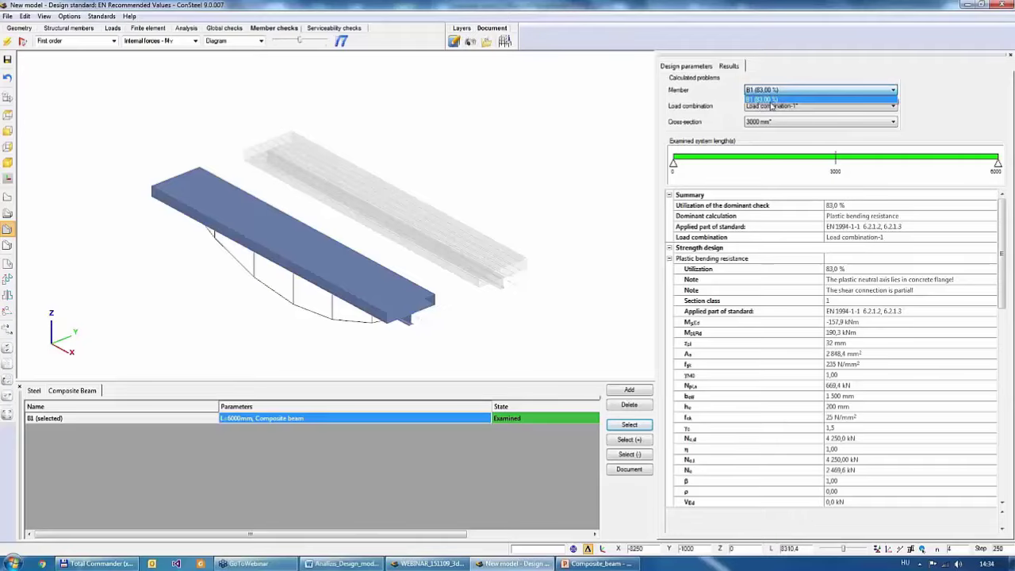
left_click(795, 98)
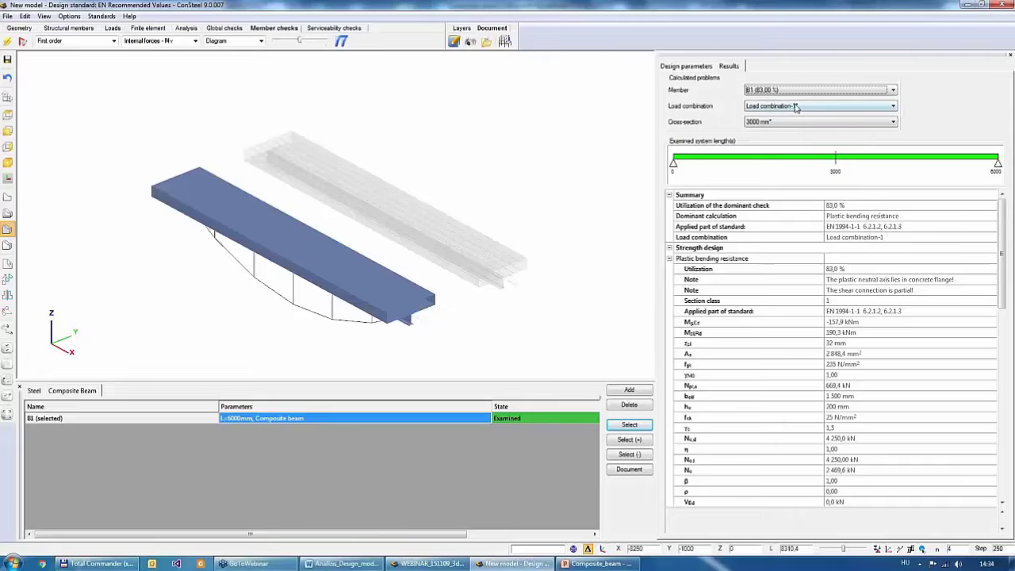
left_click(892, 108)
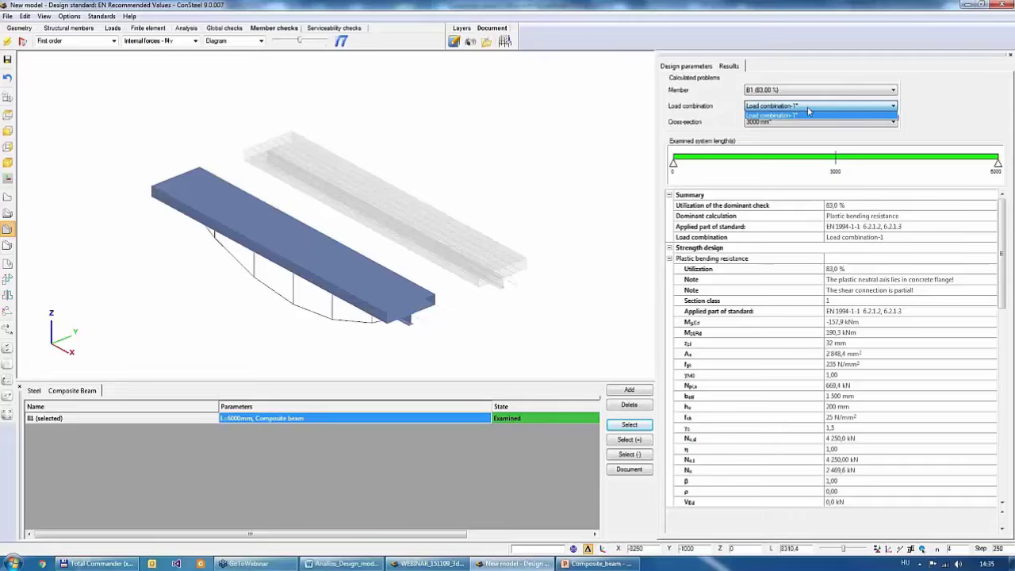
left_click(810, 110)
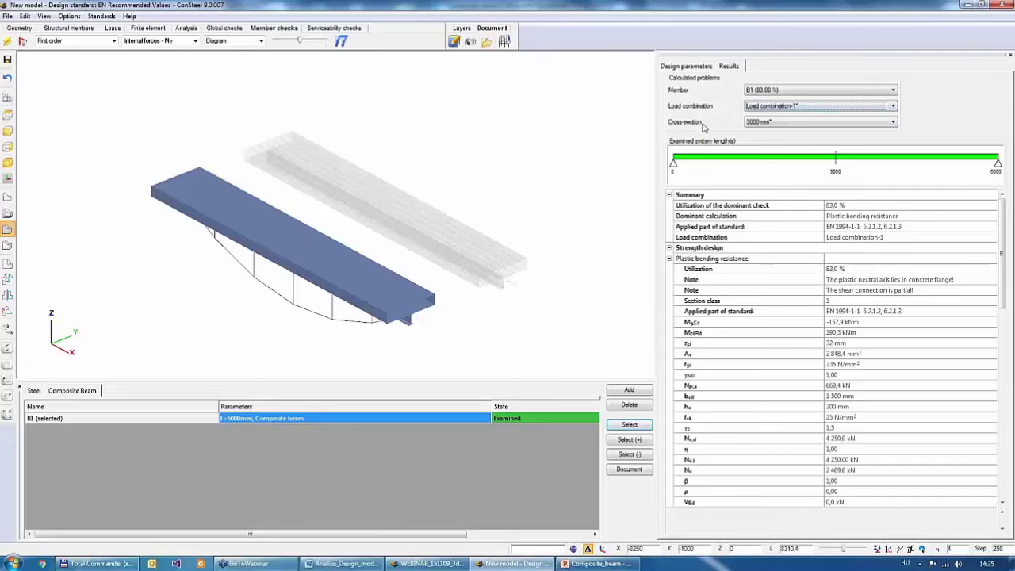
left_click(774, 123)
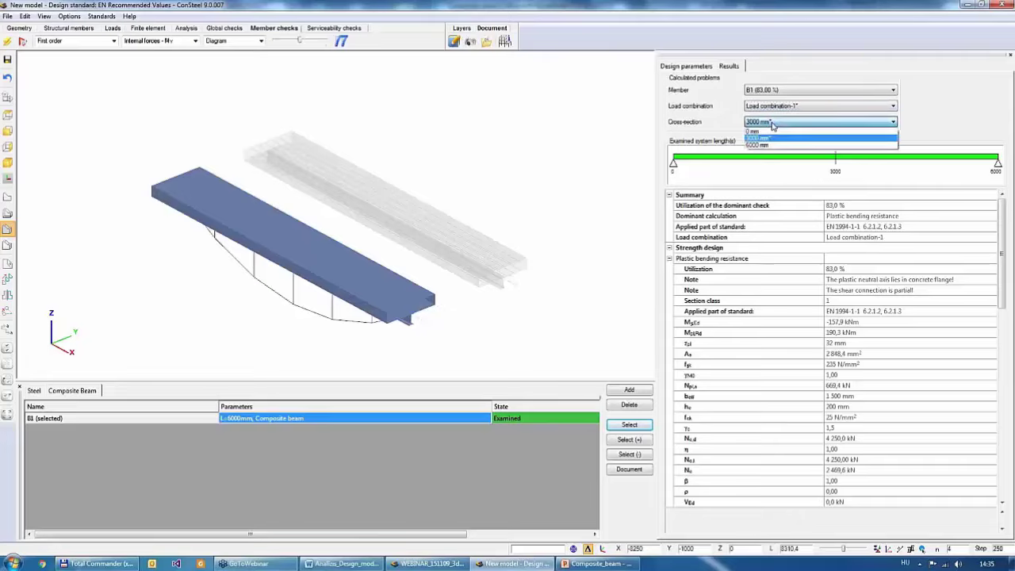
left_click(755, 132)
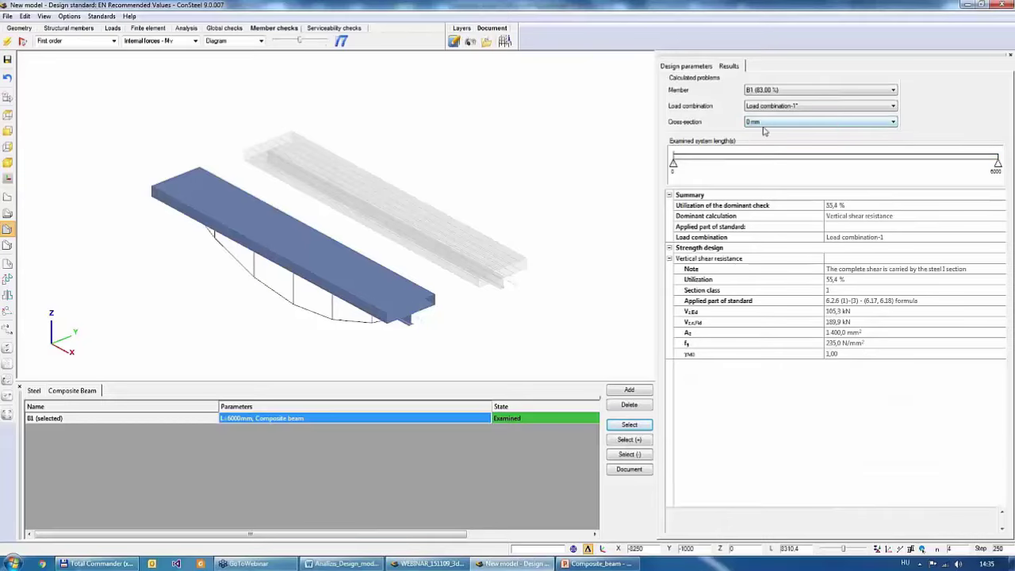
left_click(676, 151)
left_click(793, 122)
left_click(763, 141)
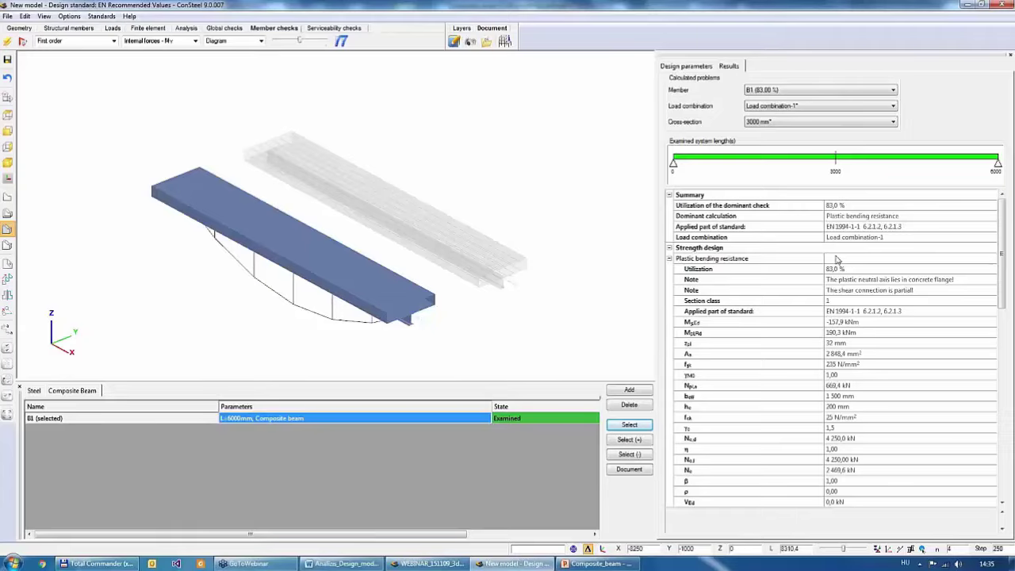
- Examine the plastic bending resistance details at 3000 mm, including utilization, notes, section class, design moments, neutral axis position and steel safety factor
left_click(669, 248)
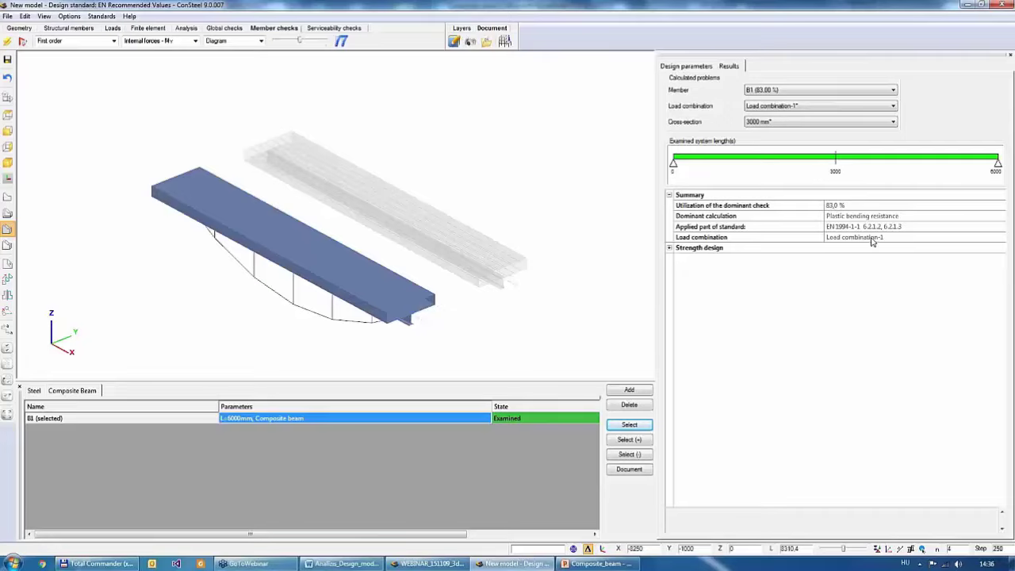
left_click(669, 248)
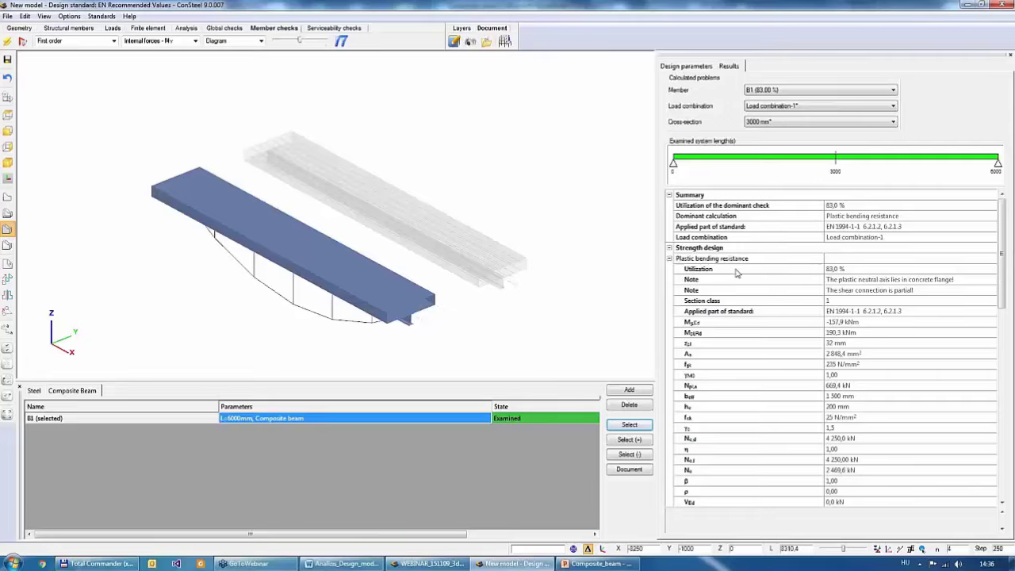
left_click(834, 273)
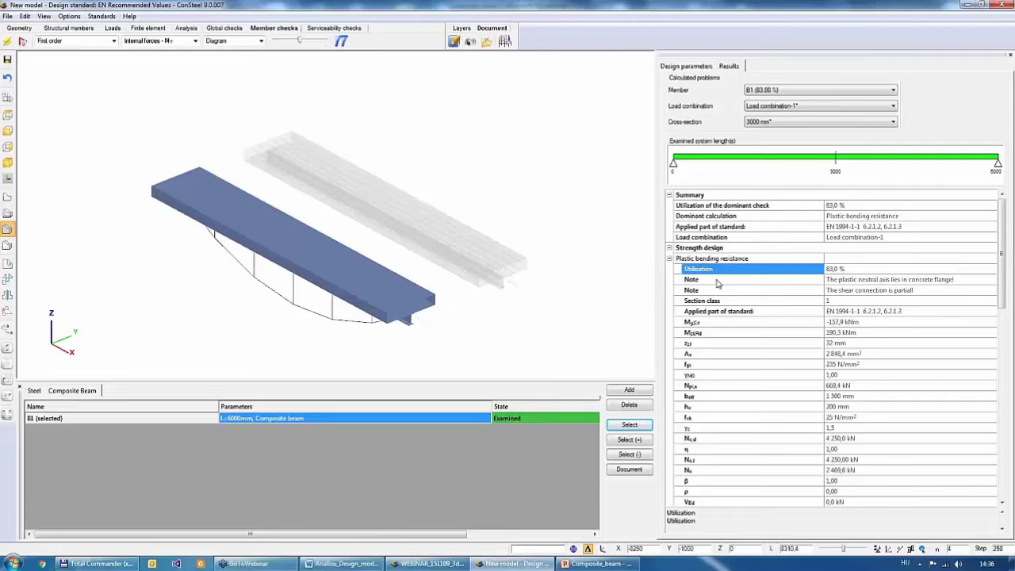
left_click(841, 282)
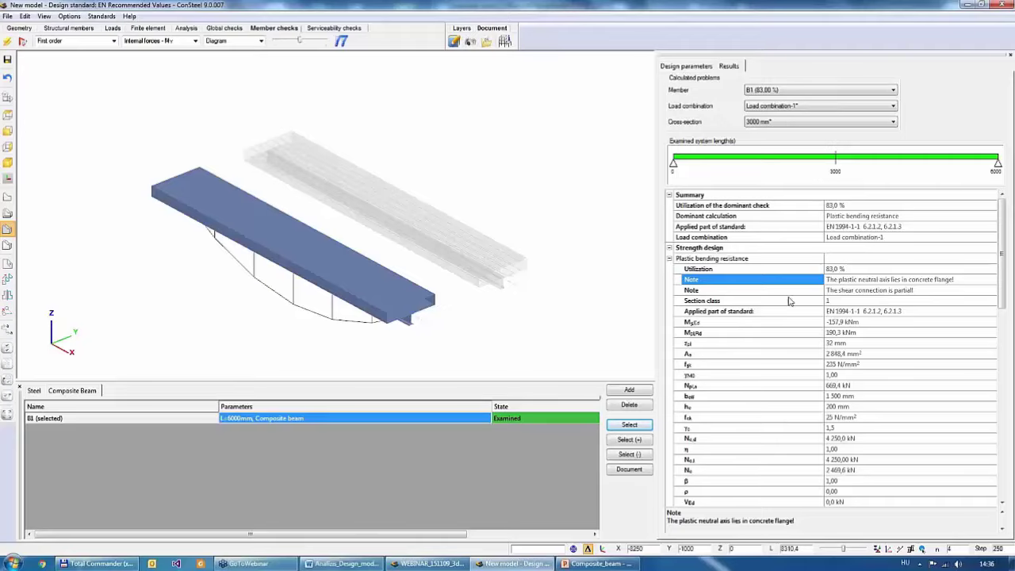
left_click(763, 303)
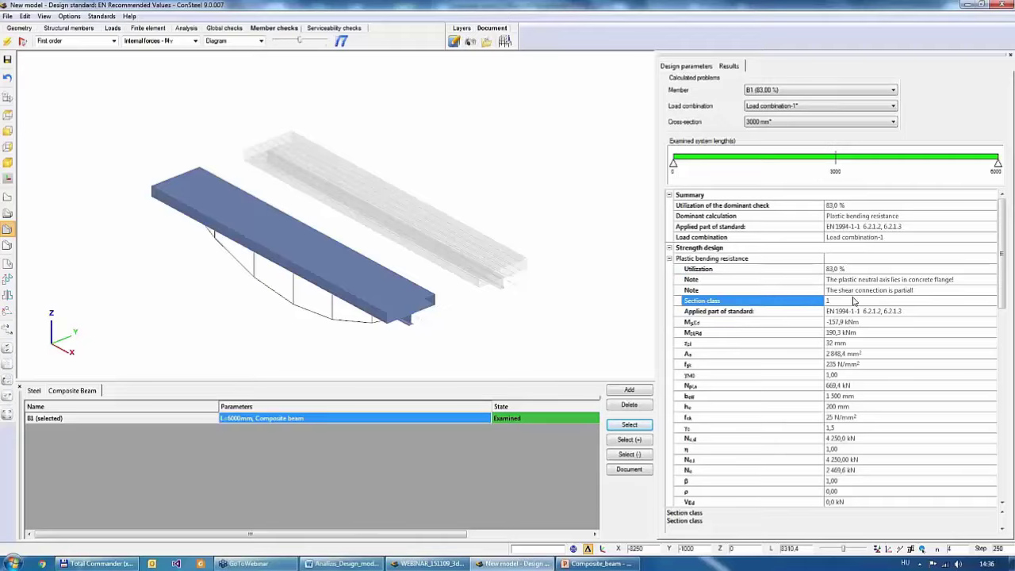
left_click(849, 325)
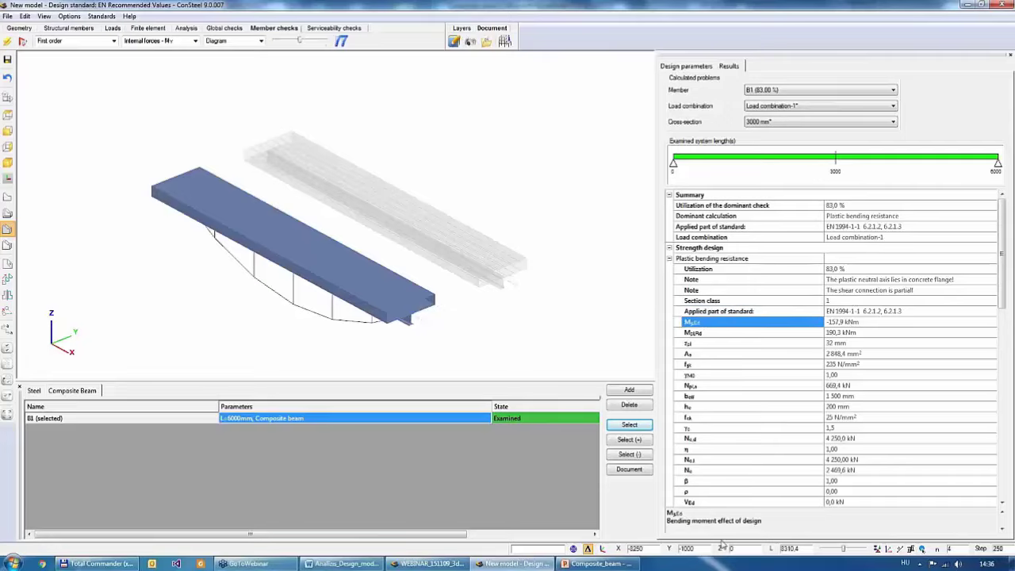
left_click(745, 333)
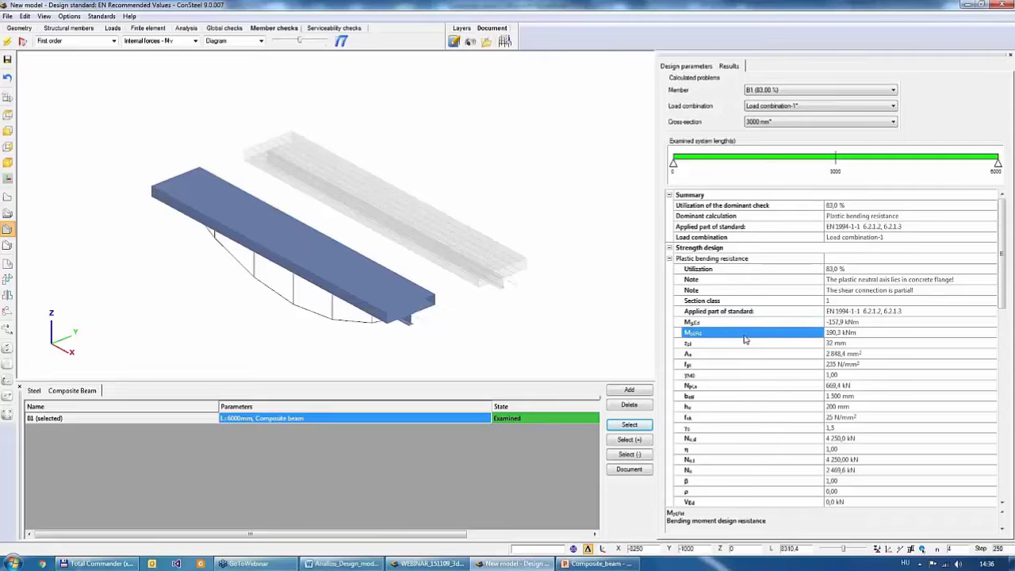
left_click(706, 344)
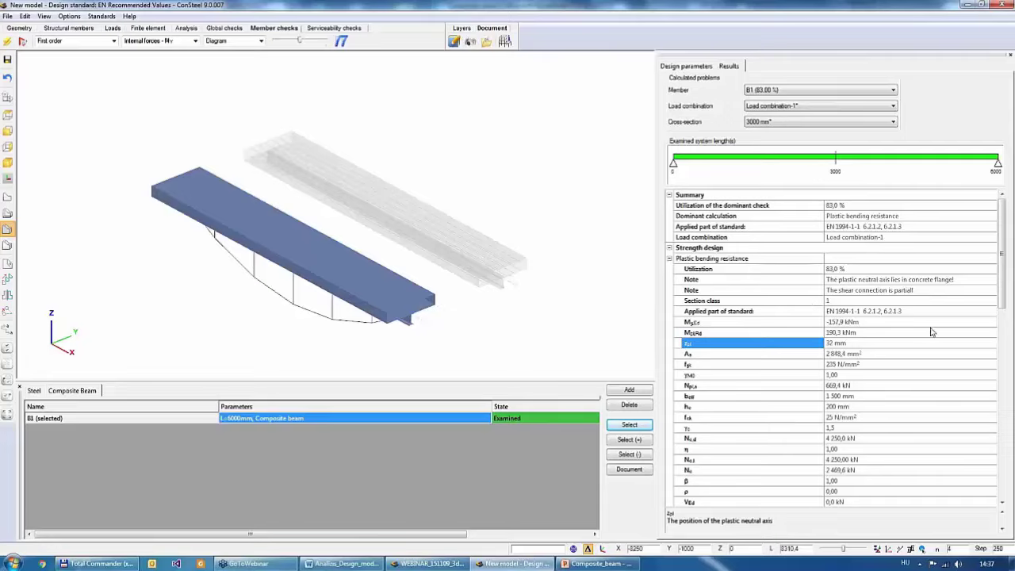
scroll(932, 332, "down", 2)
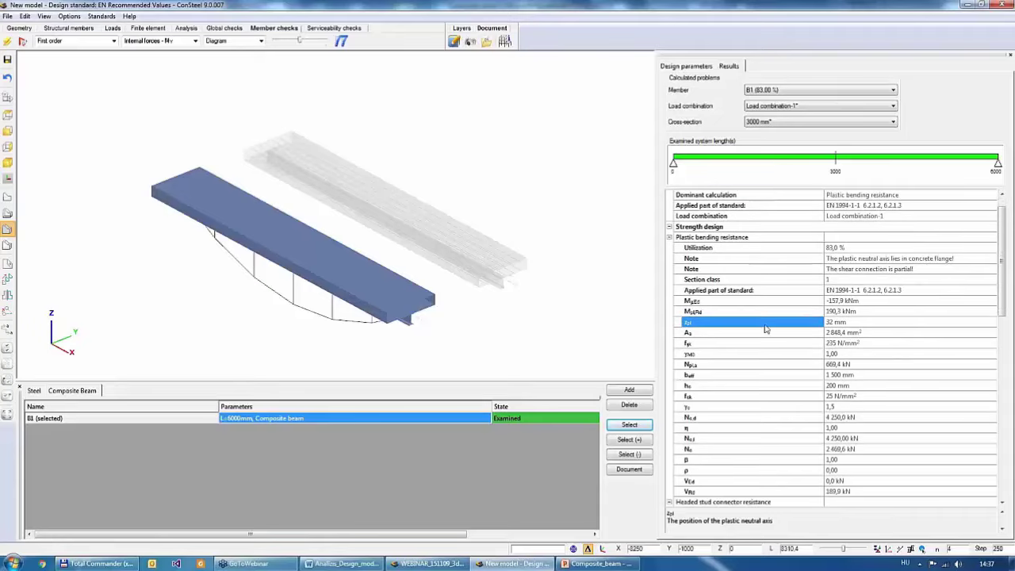
left_click(707, 376)
left_click(735, 354)
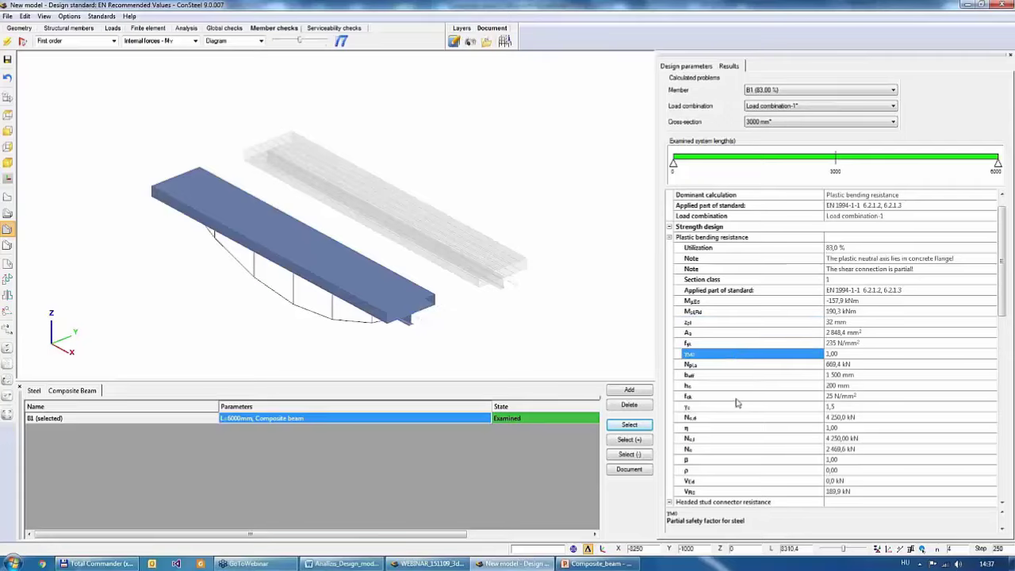
scroll(720, 397, "down", 3)
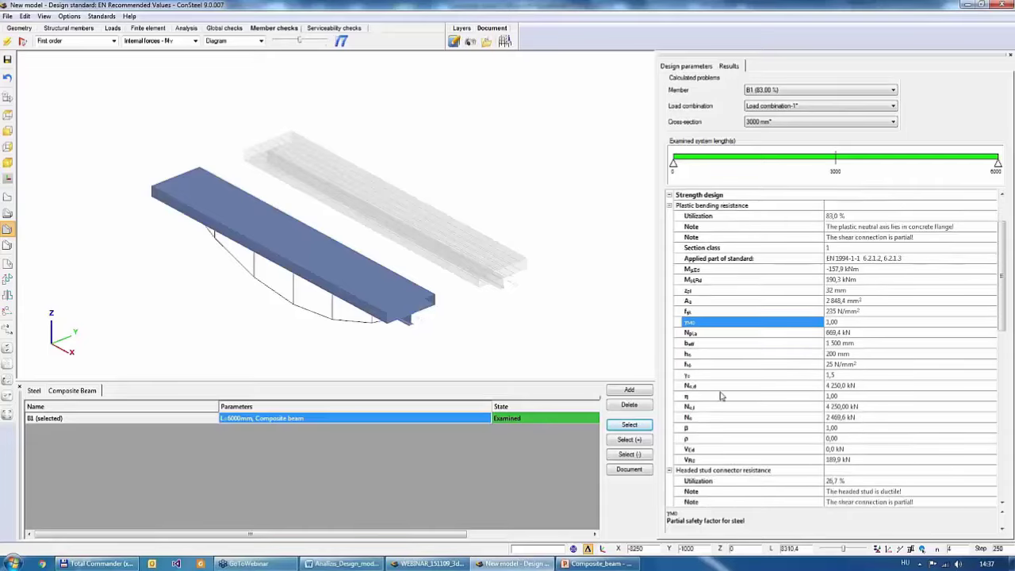
- Examine the headed stud connector resistance at 3000 mm, including utilization, ductility and shear connection notes, and the minimum, maximum, full-connection and actual stud numbers
scroll(719, 396, "down", 4)
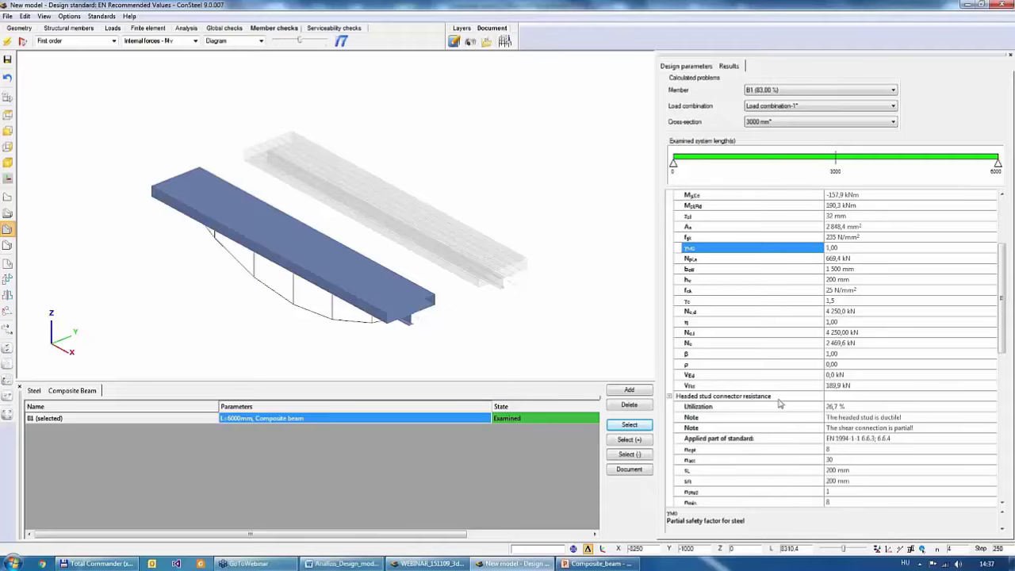
left_click(701, 408)
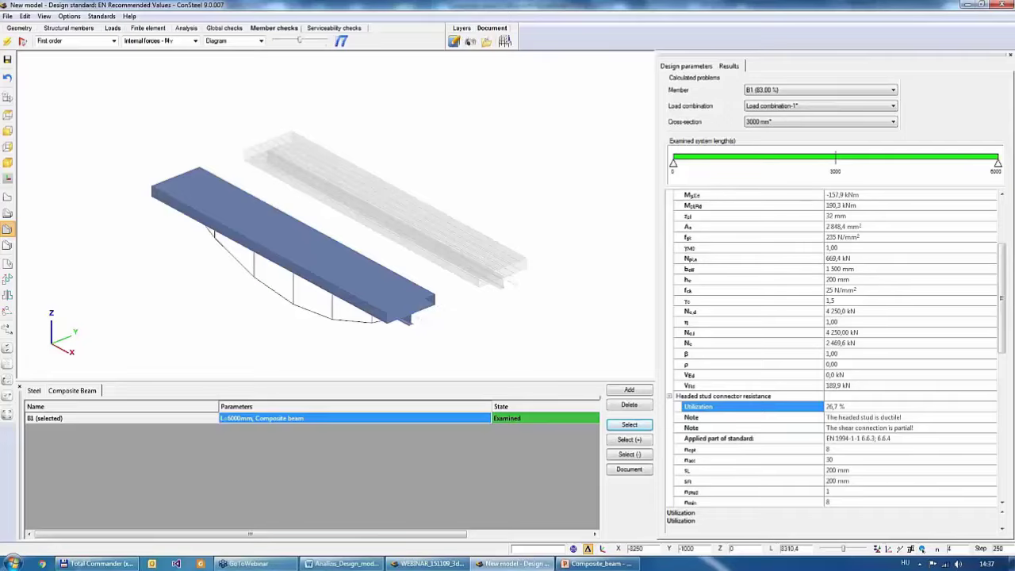
left_click(843, 420)
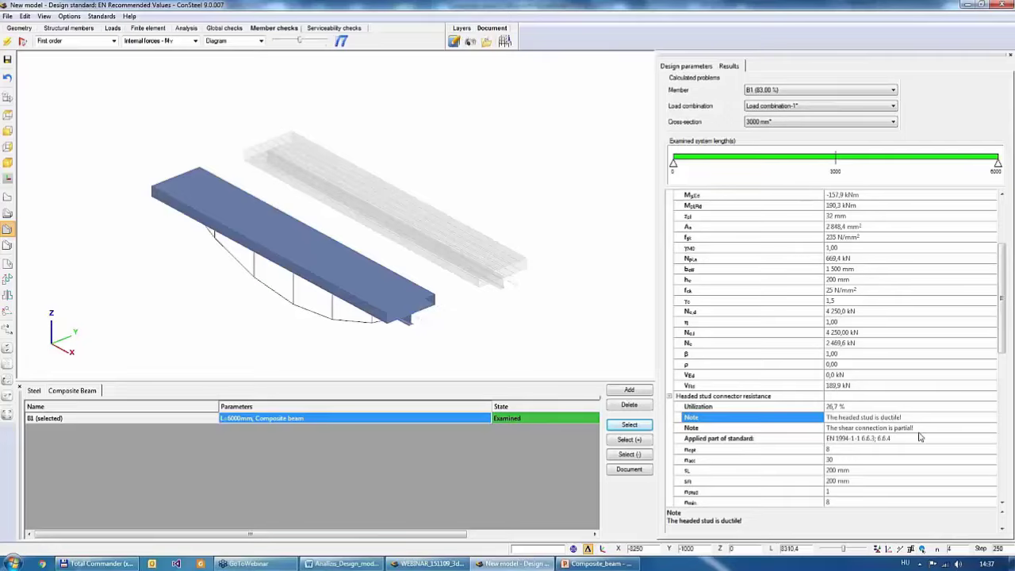
left_click(833, 429)
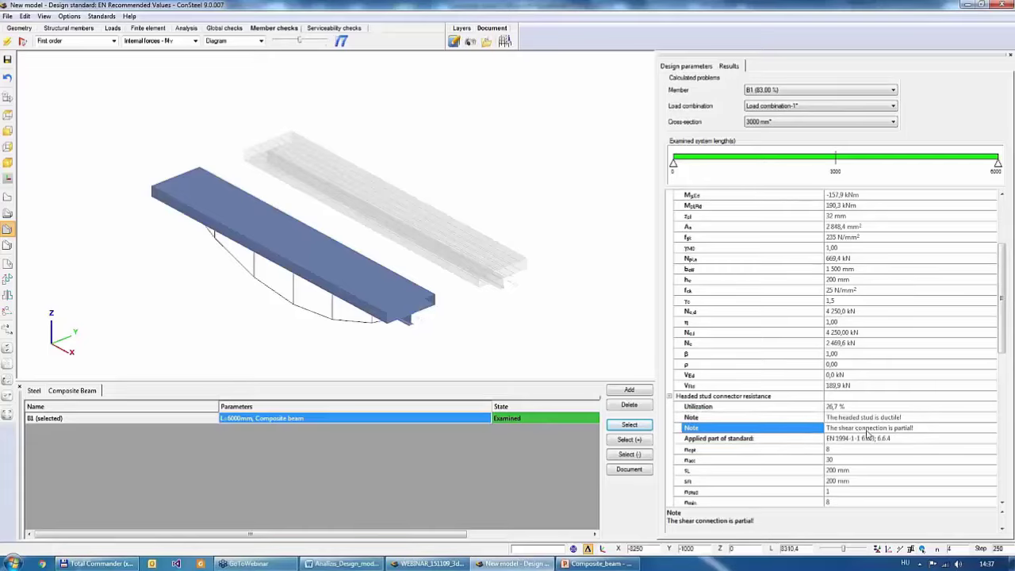
scroll(880, 444, "down", 2)
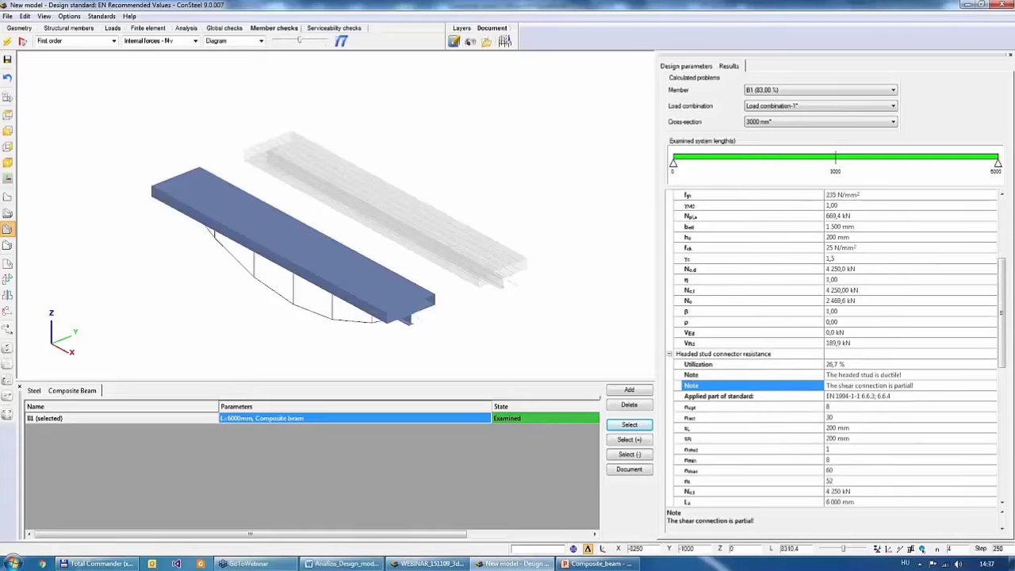
scroll(784, 425, "down", 1)
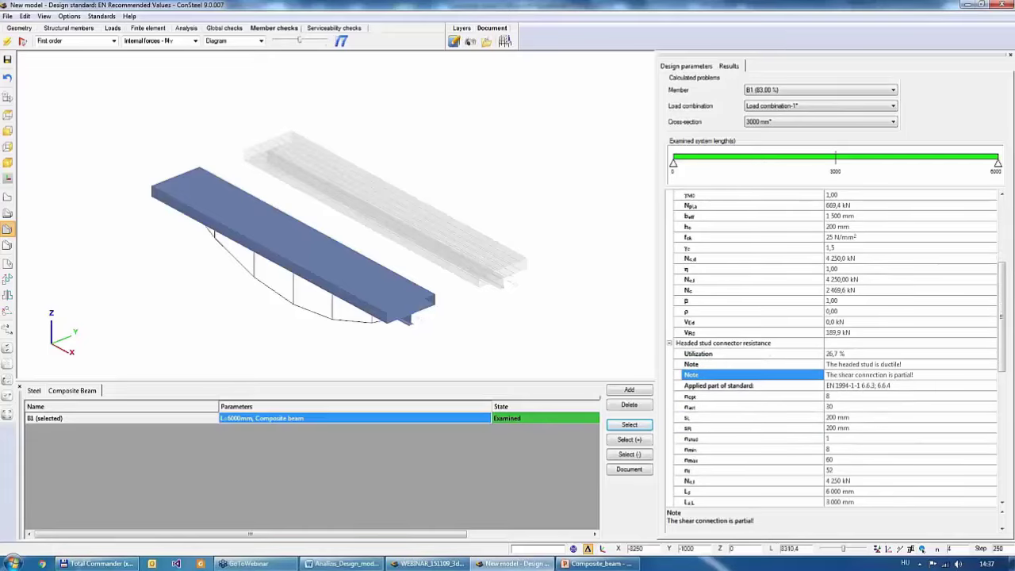
left_click(725, 451)
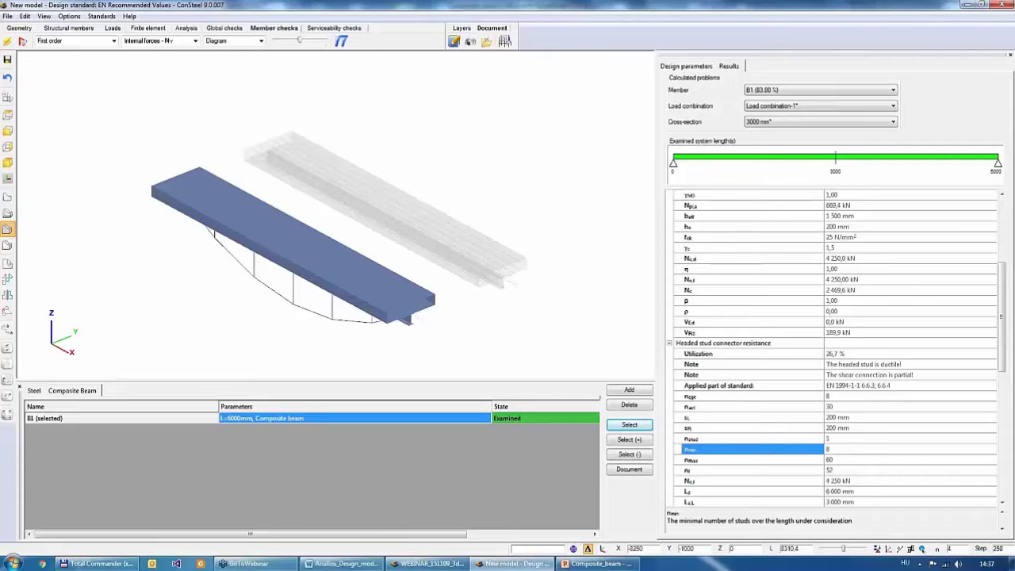
left_click(810, 462)
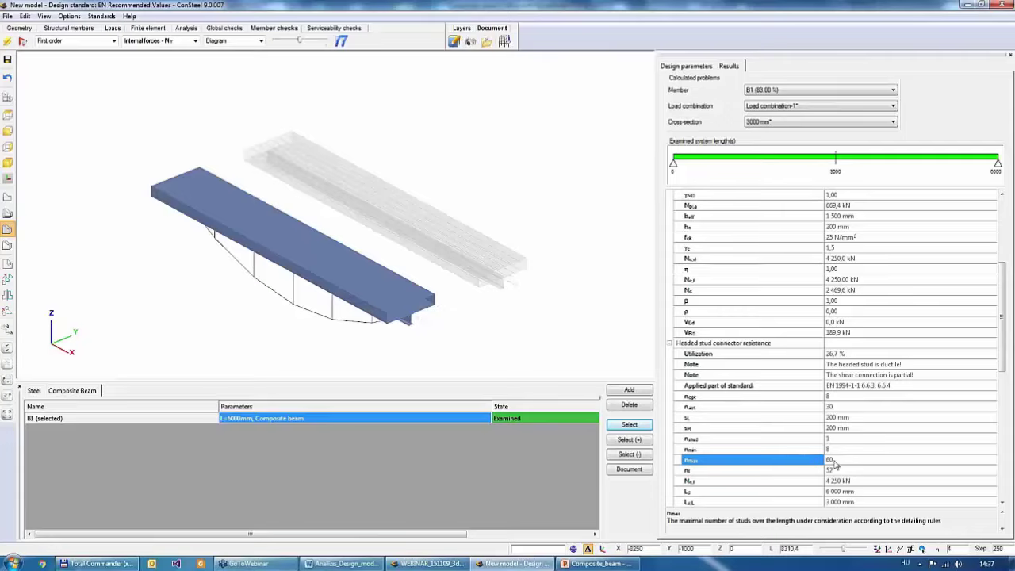
left_click(710, 472)
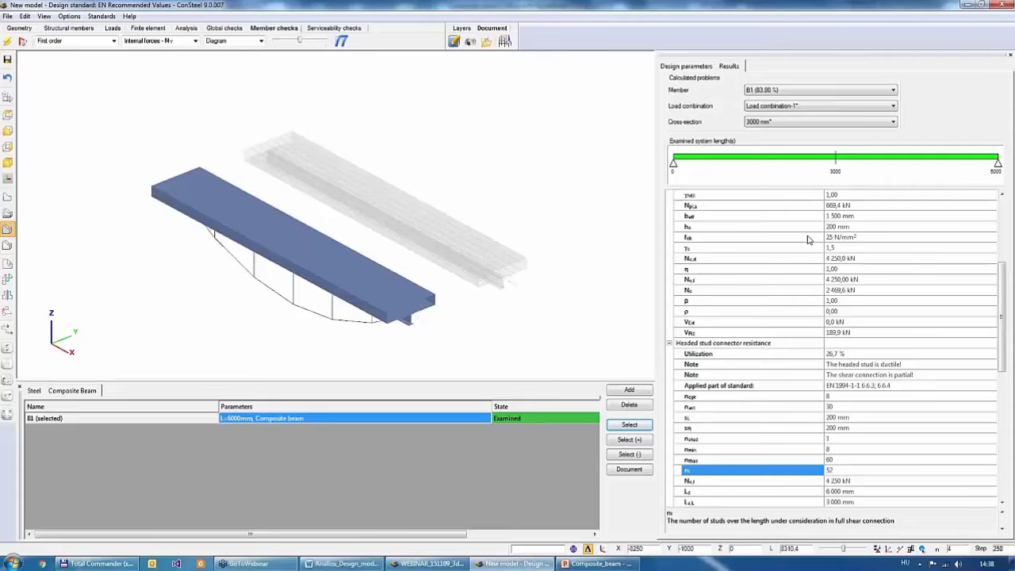
left_click(844, 409)
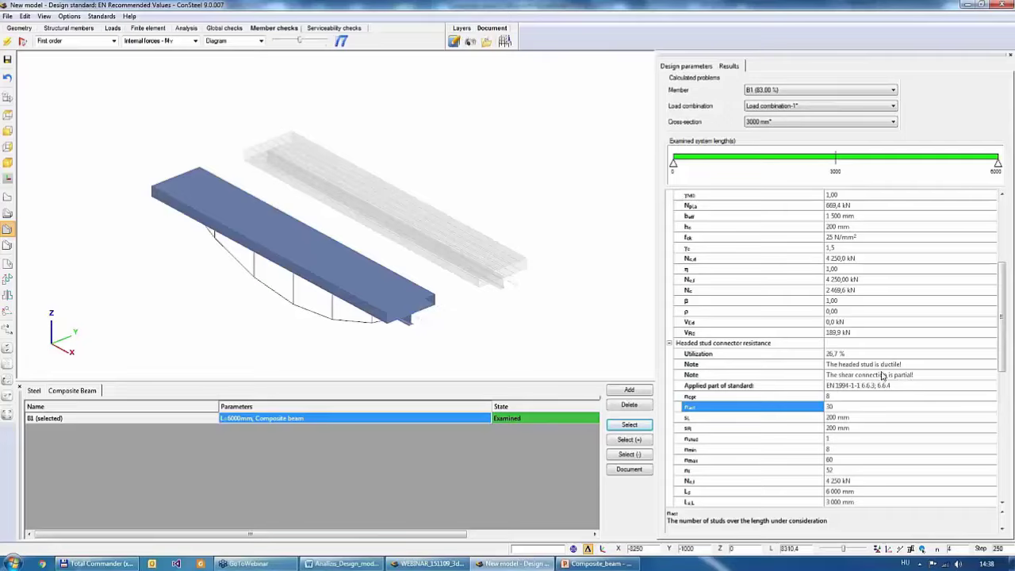
left_click(839, 354)
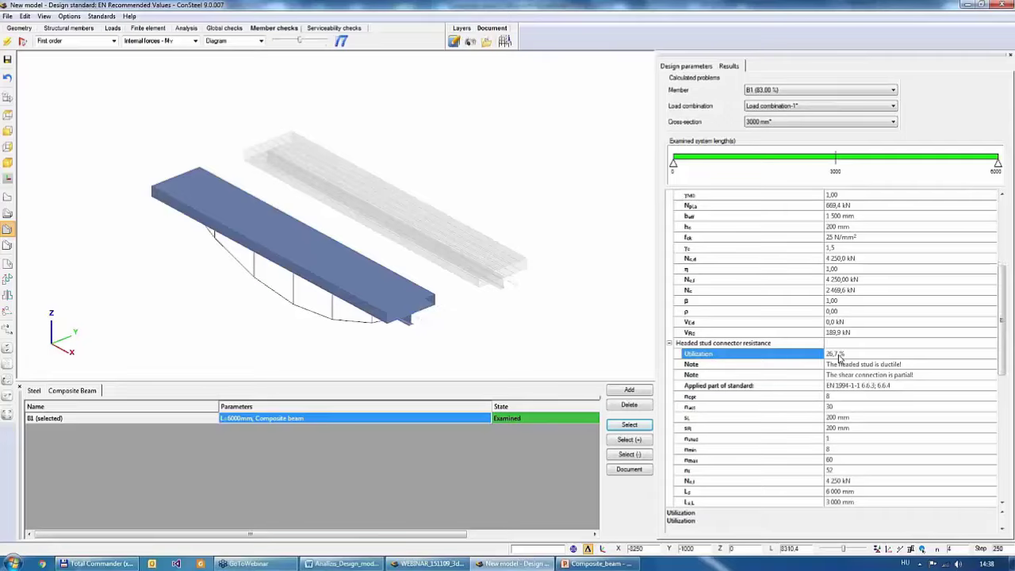
- Review the longitudinal shear resistance with its failure type and the concrete flange's crushing resistance, and return to the plastic bending resistance details
scroll(839, 358, "down", 6)
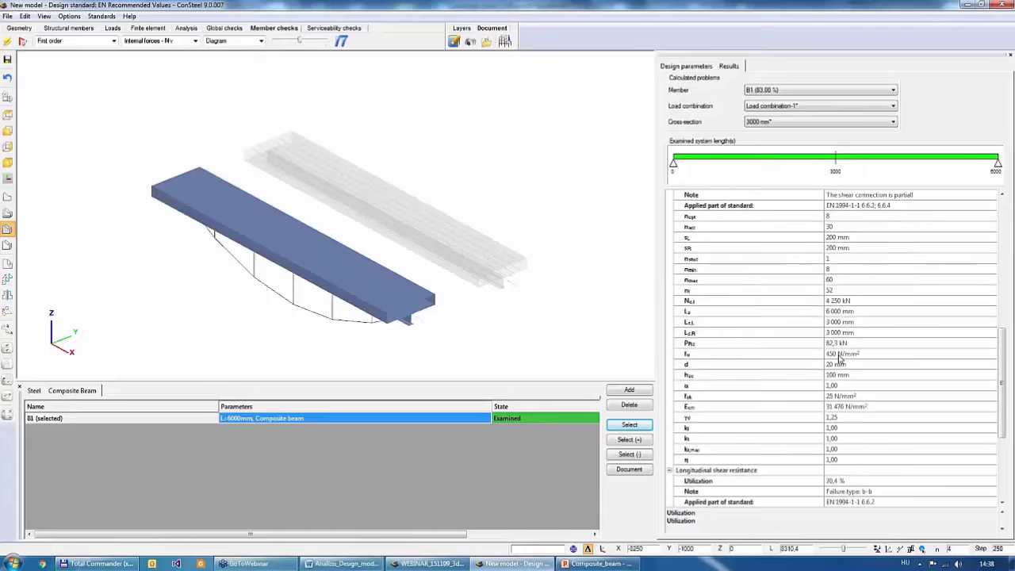
scroll(839, 358, "down", 4)
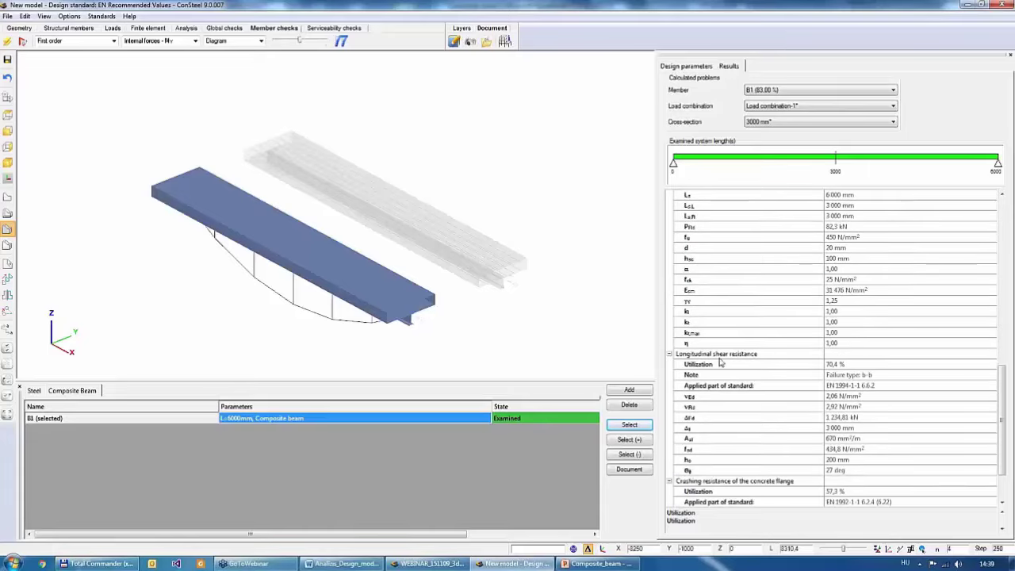
left_click(855, 378)
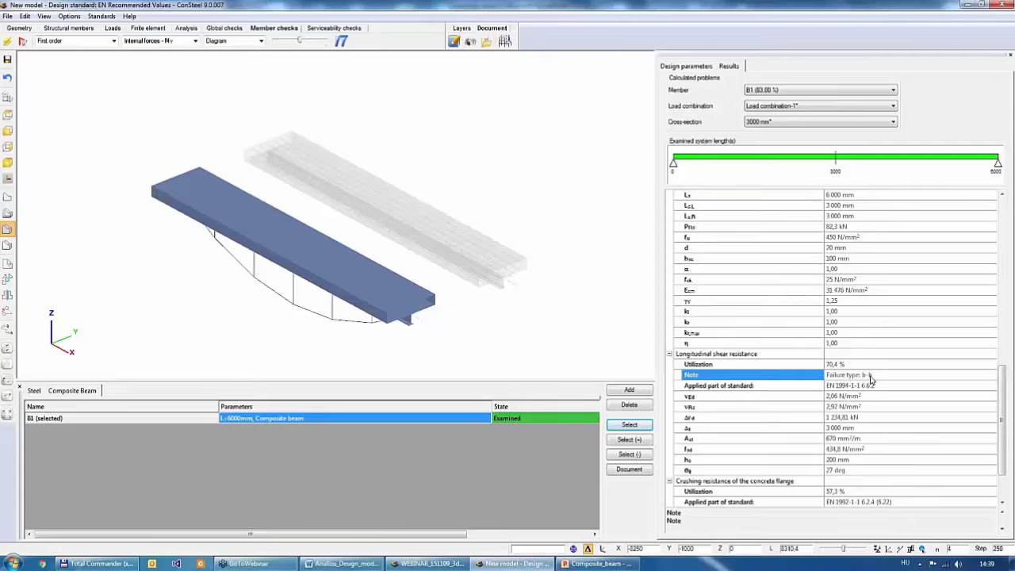
scroll(842, 442, "down", 1)
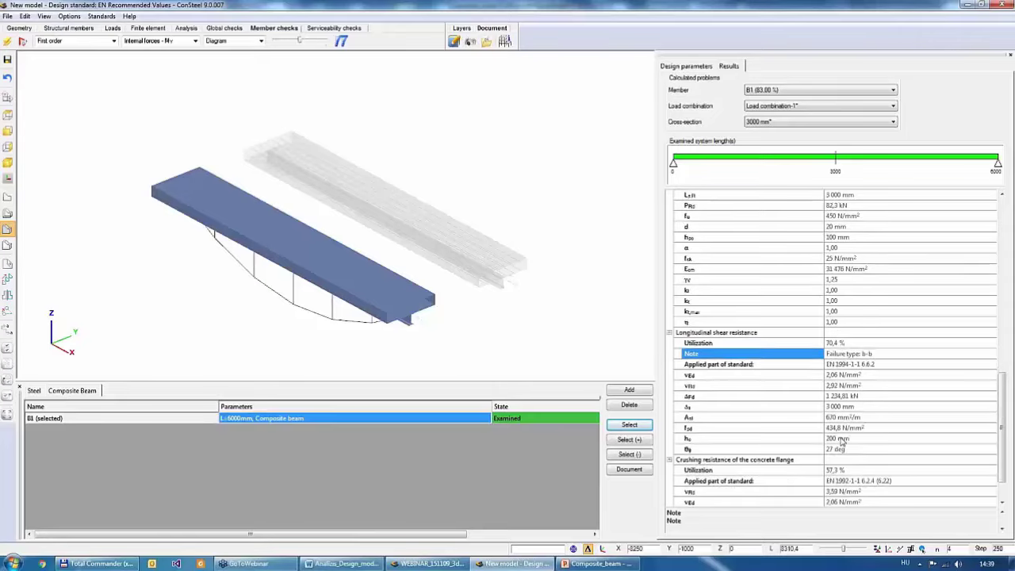
scroll(714, 450, "down", 2)
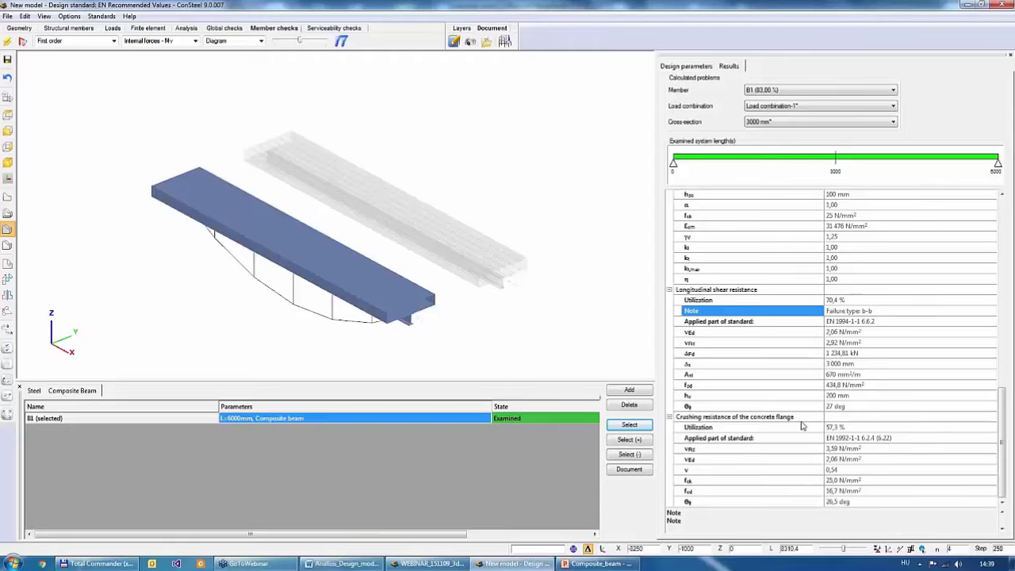
scroll(763, 459, "up", 6)
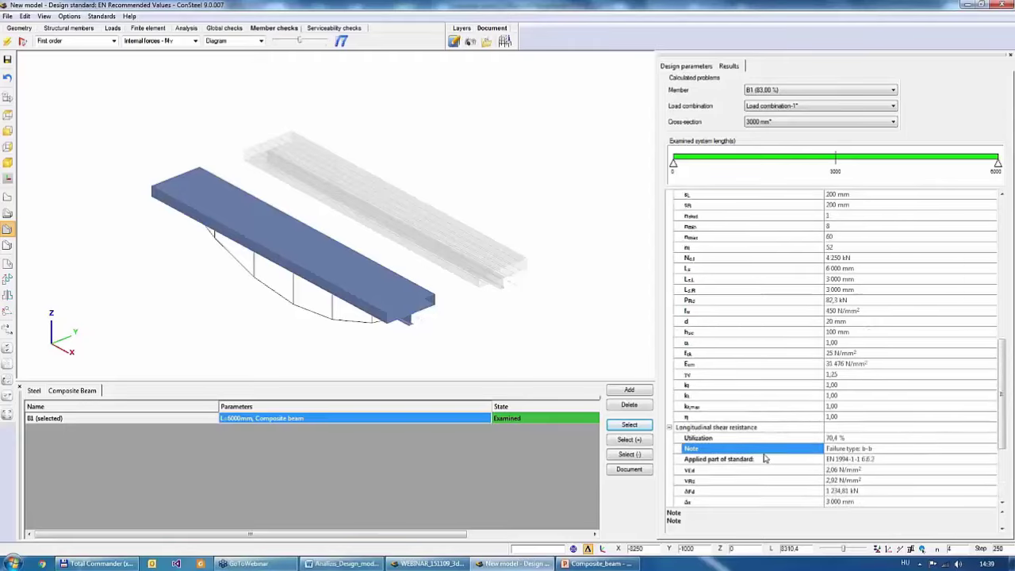
scroll(763, 458, "up", 10)
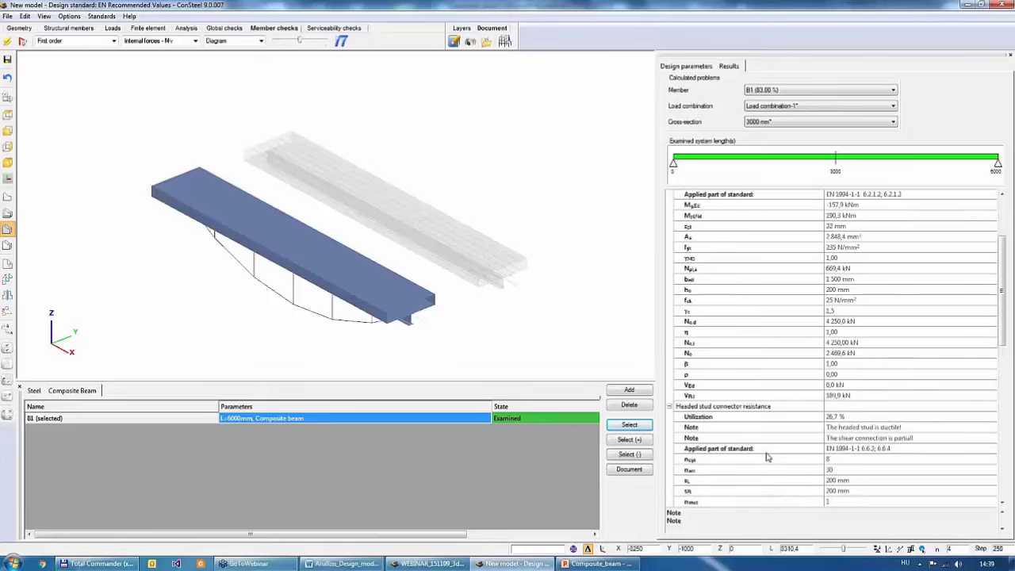
scroll(768, 457, "up", 3)
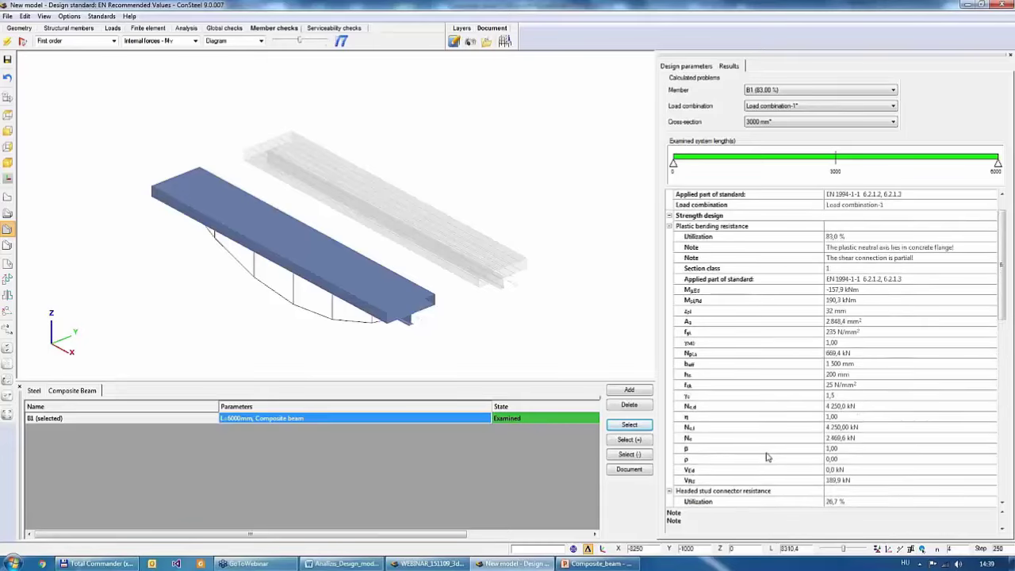
scroll(767, 458, "up", 1)
scroll(767, 457, "down", 2)
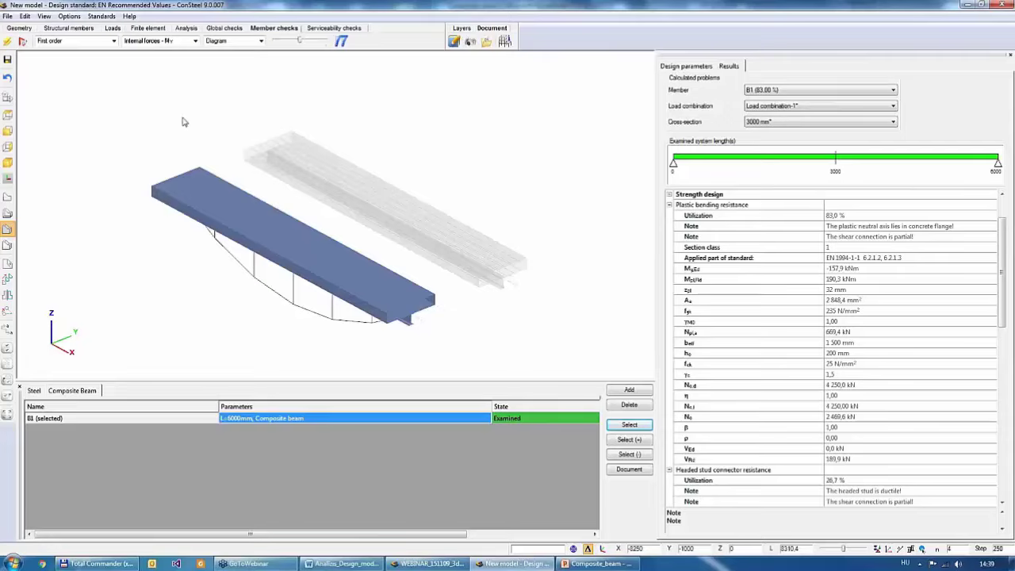
- Select both parallel composite beams and modify their section's concrete flange thickness to 150 mm
left_click(71, 27)
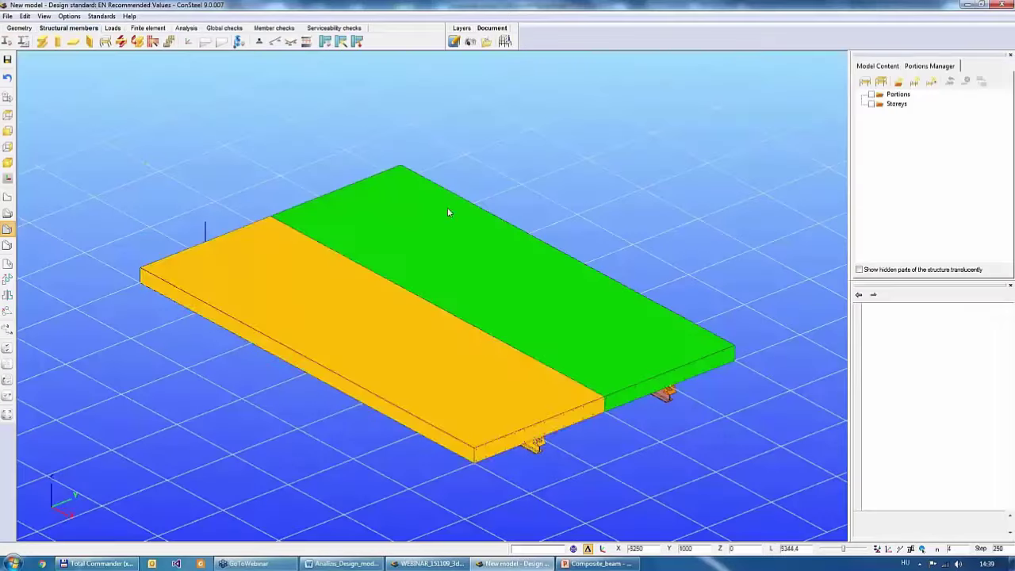
left_click(575, 406)
left_click(622, 399, "ctrl")
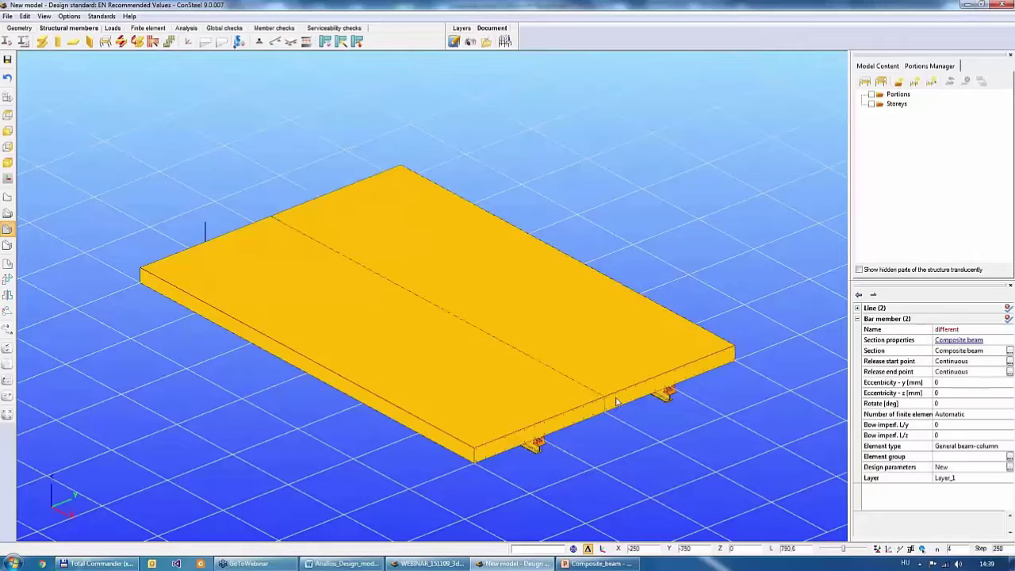
key("Right")
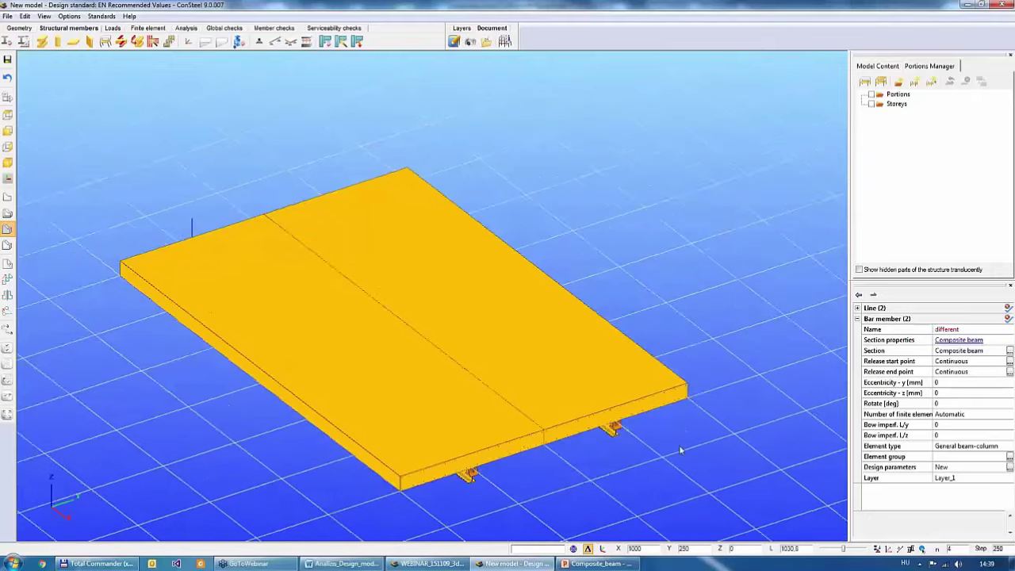
middle_click_drag(631, 476, 663, 387)
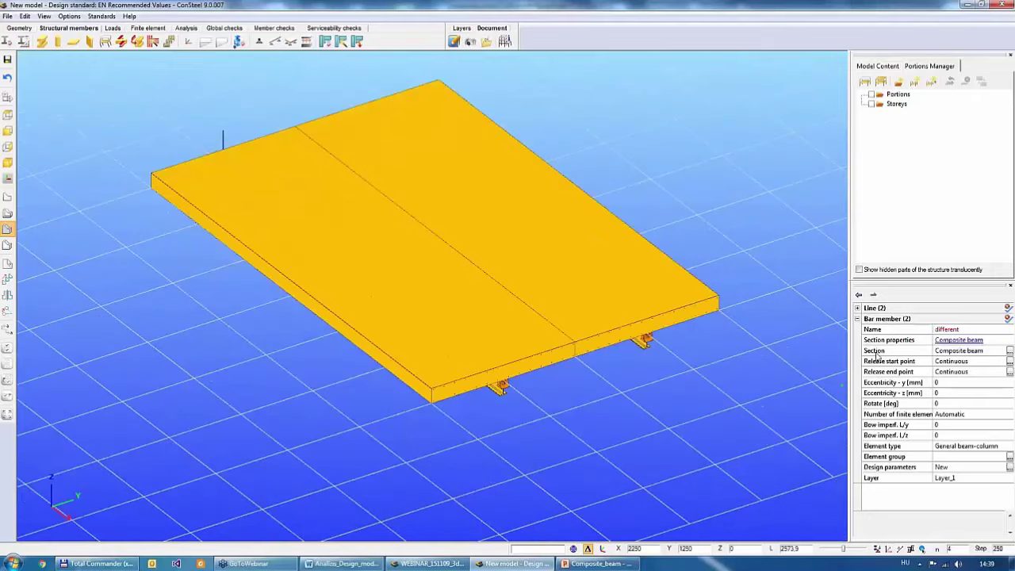
left_click(1010, 351)
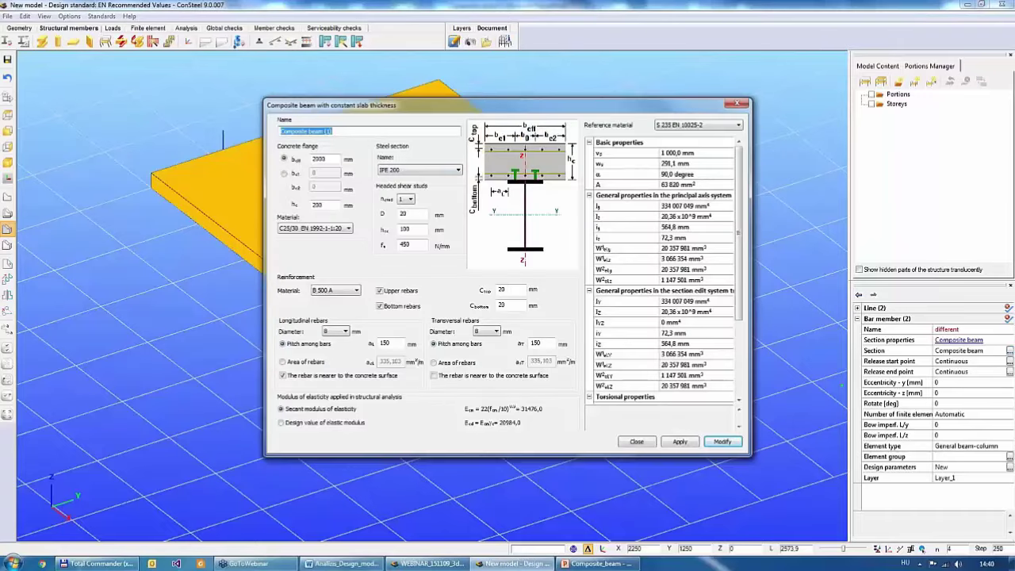
double_click(319, 205)
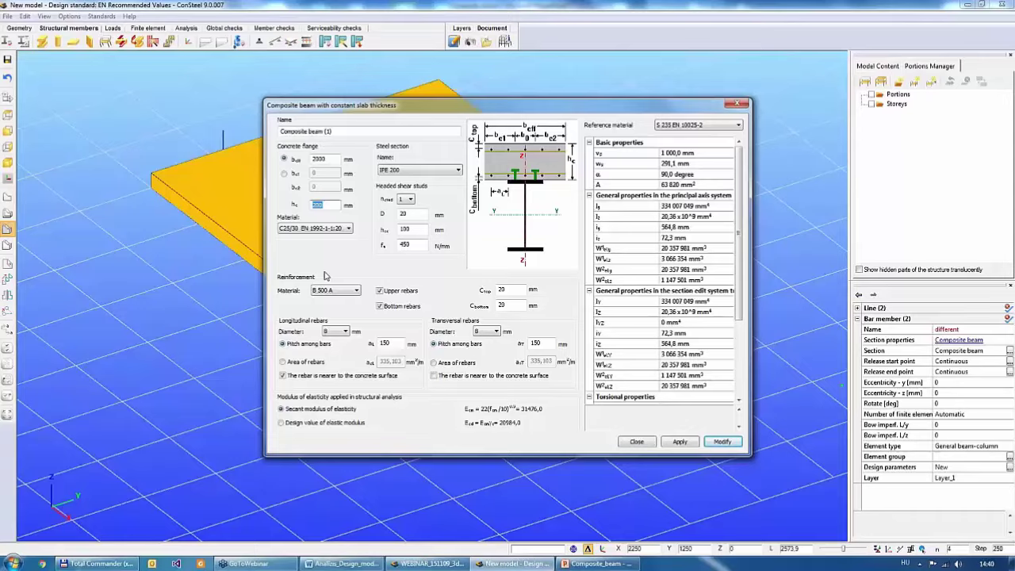
type("150")
left_click(722, 442)
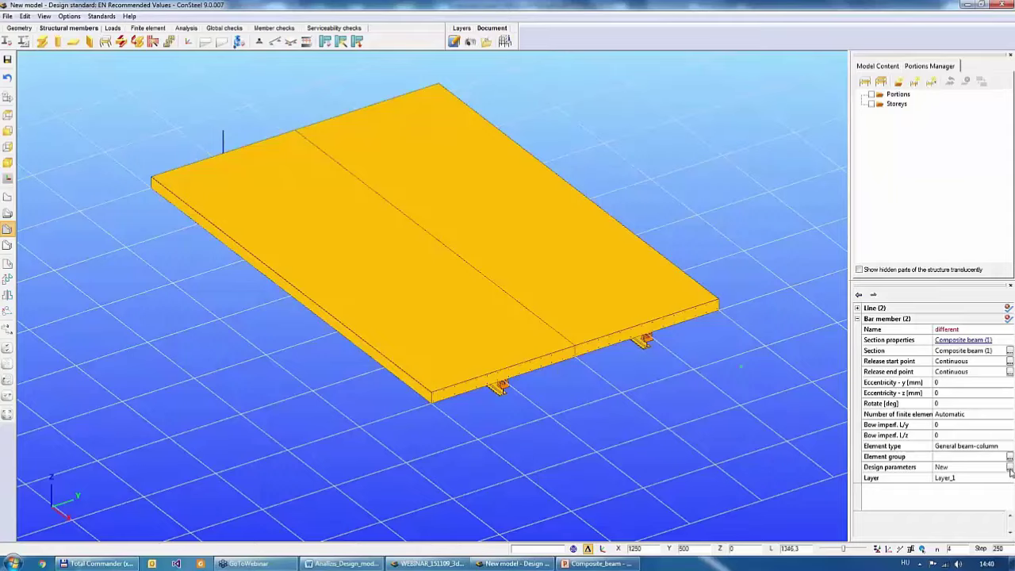
- Set the number of headed studs to automatic calculation in both beams' design parameters and apply the setting
left_click(1009, 467)
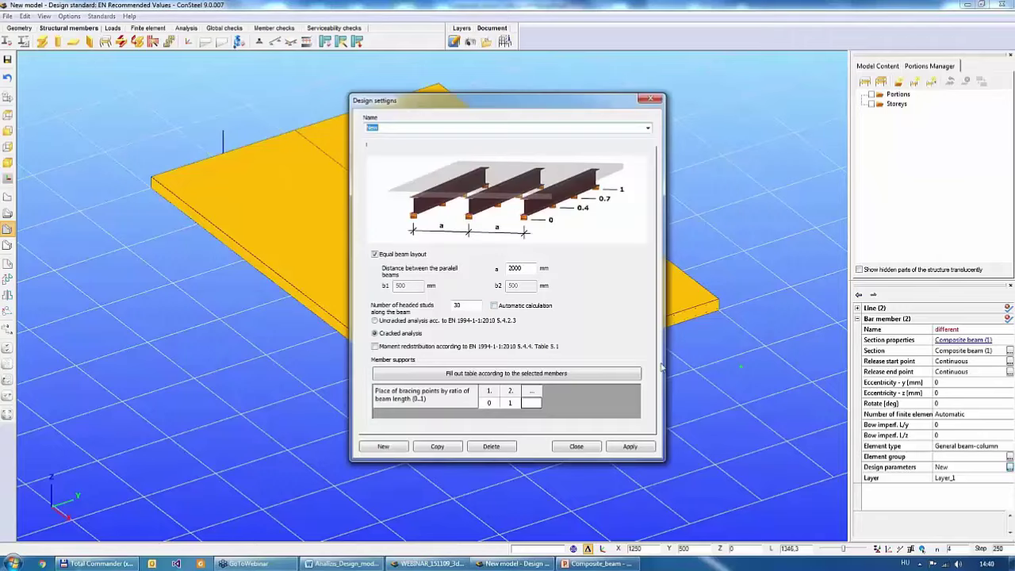
left_click(494, 307)
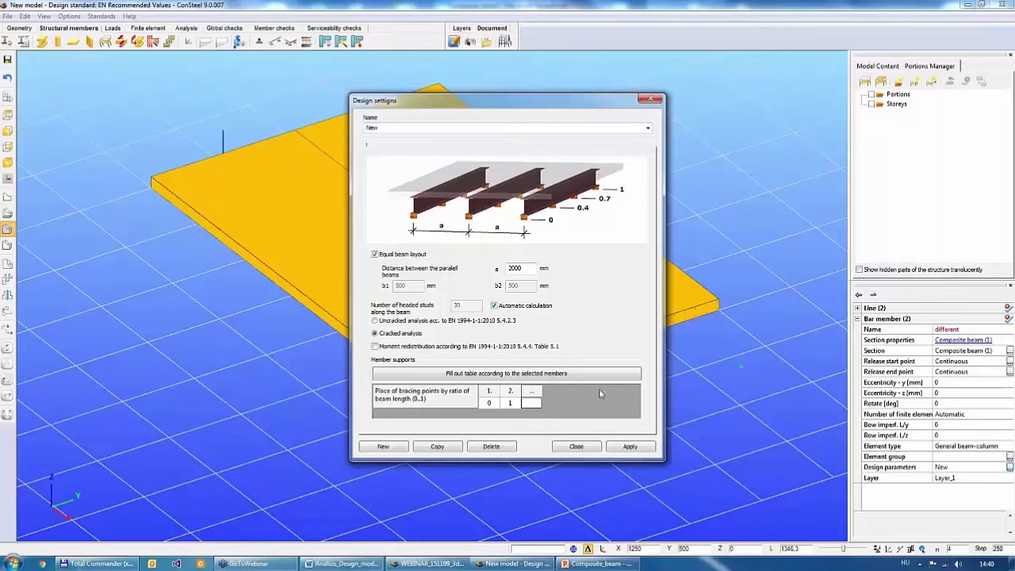
left_click(629, 447)
left_click(632, 450)
left_click(651, 98)
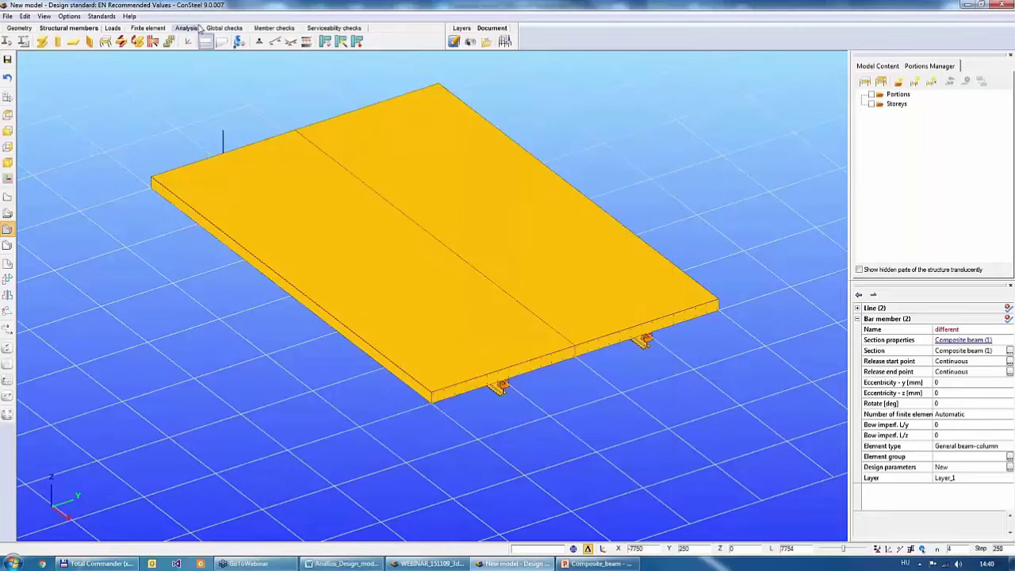
- Rerun the analysis of the modified model and select the listed composite beam for design in the member checks
left_click(190, 27)
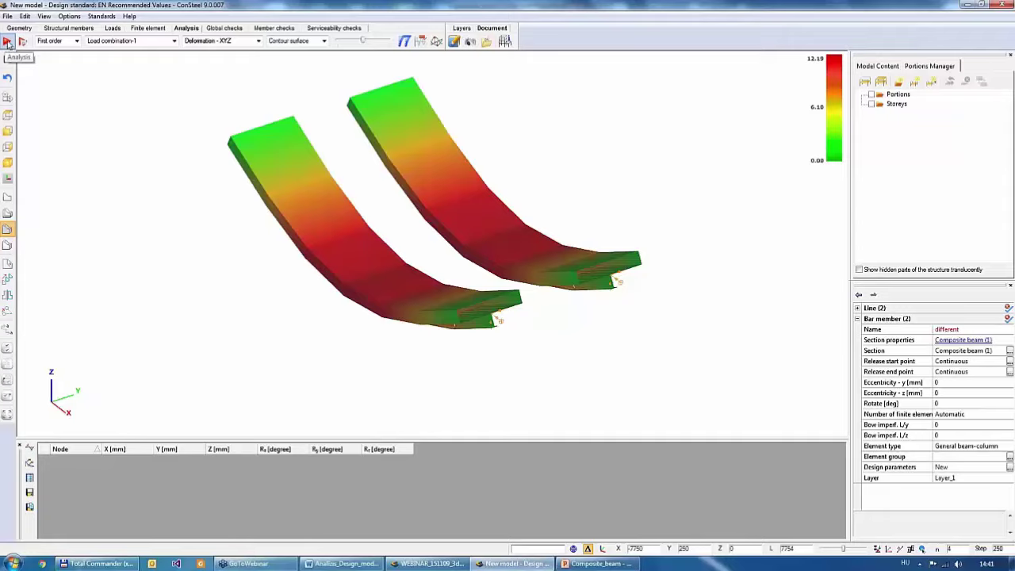
left_click(7, 42)
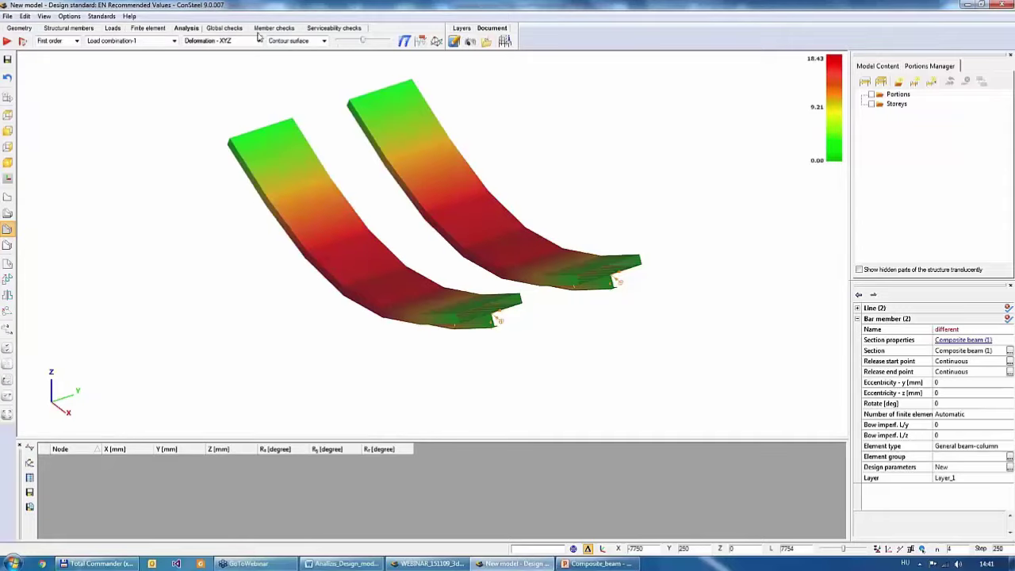
left_click(272, 29)
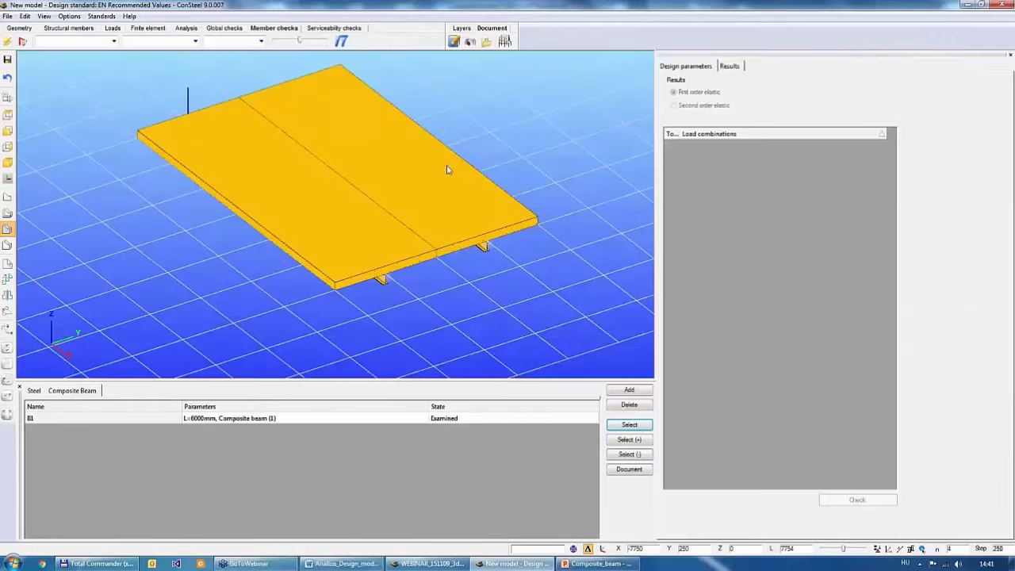
left_click(281, 418)
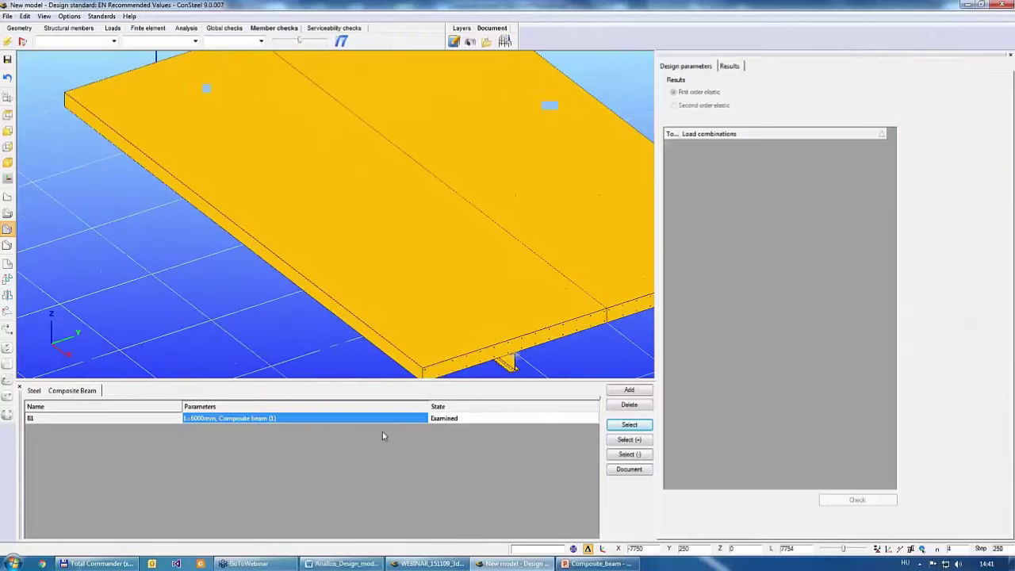
left_click(623, 428)
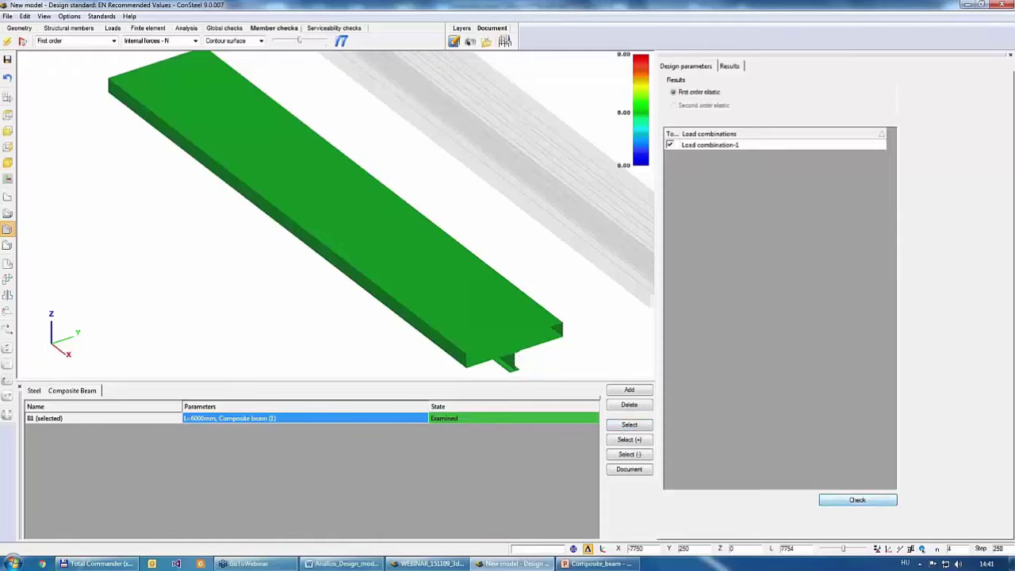
- Check the selected composite beam for Load combination-1 and review its plastic bending resistance and its optimal, actual and minimal headed stud numbers
left_click(857, 500)
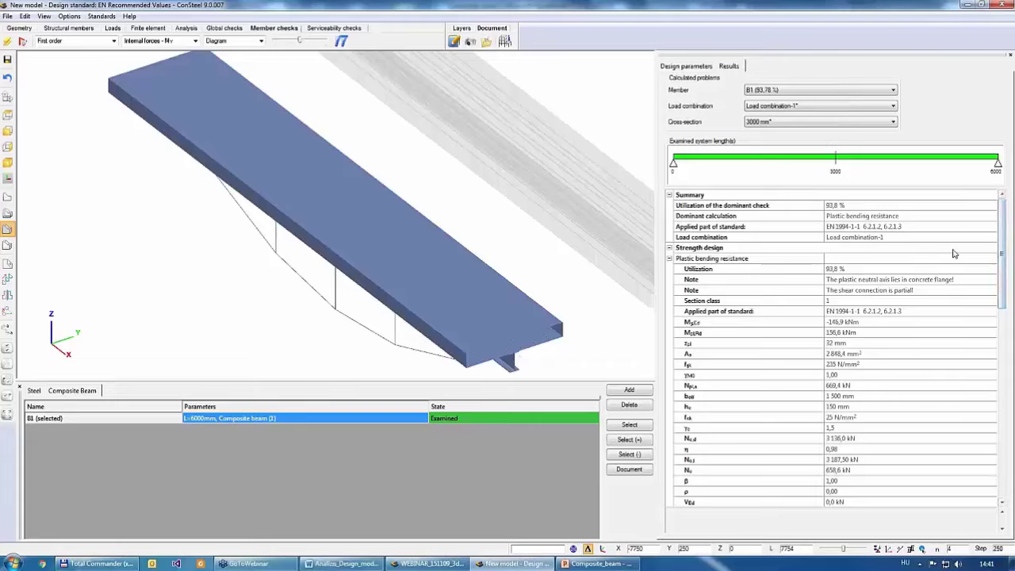
left_click_drag(1004, 218, 1003, 299)
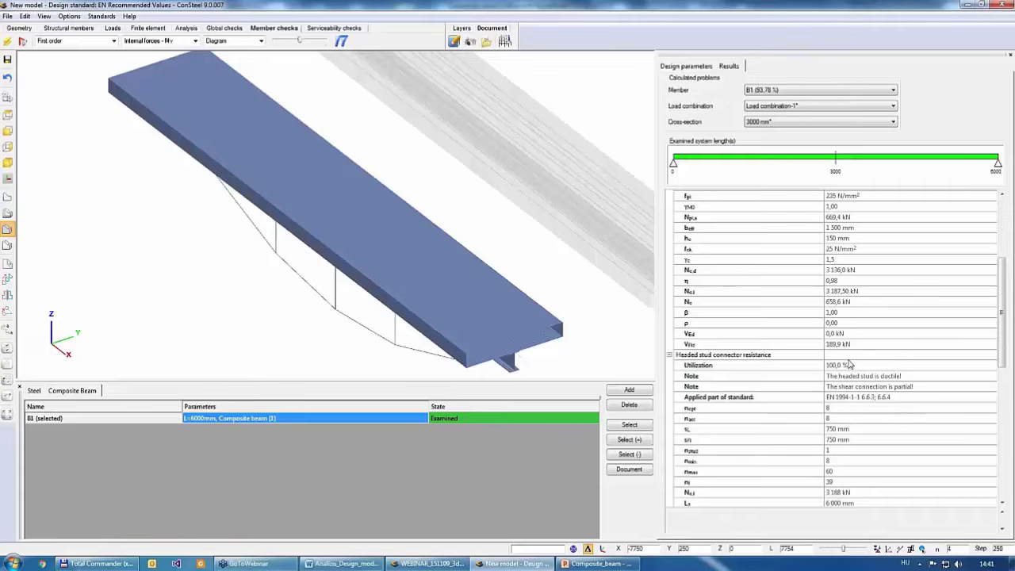
left_click(709, 409)
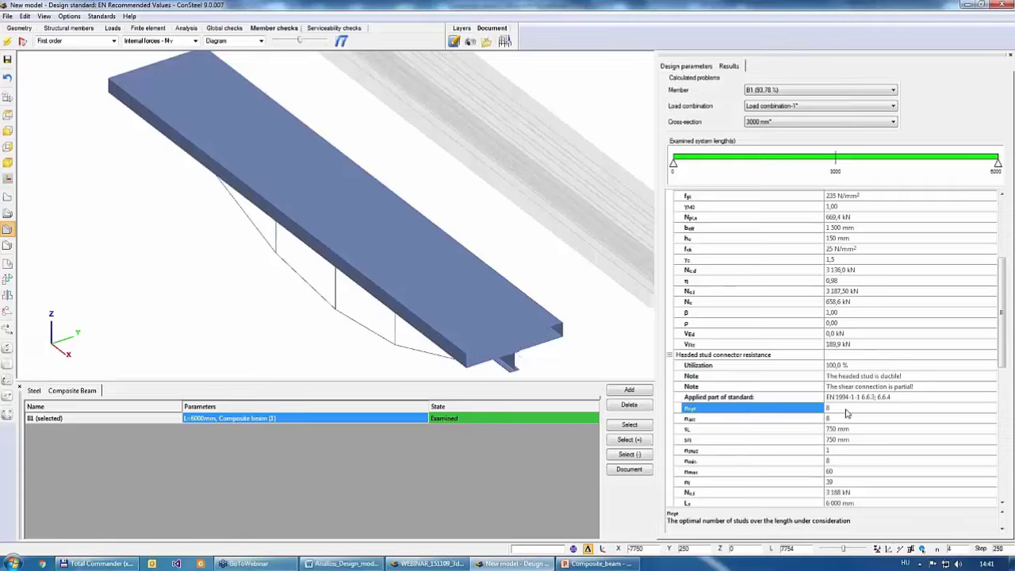
left_click(722, 420)
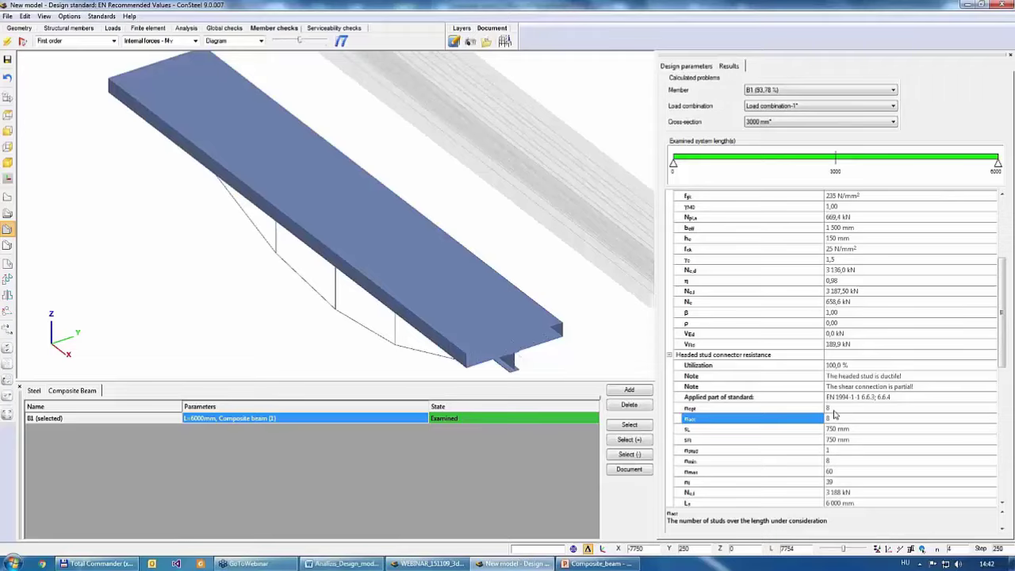
left_click(706, 463)
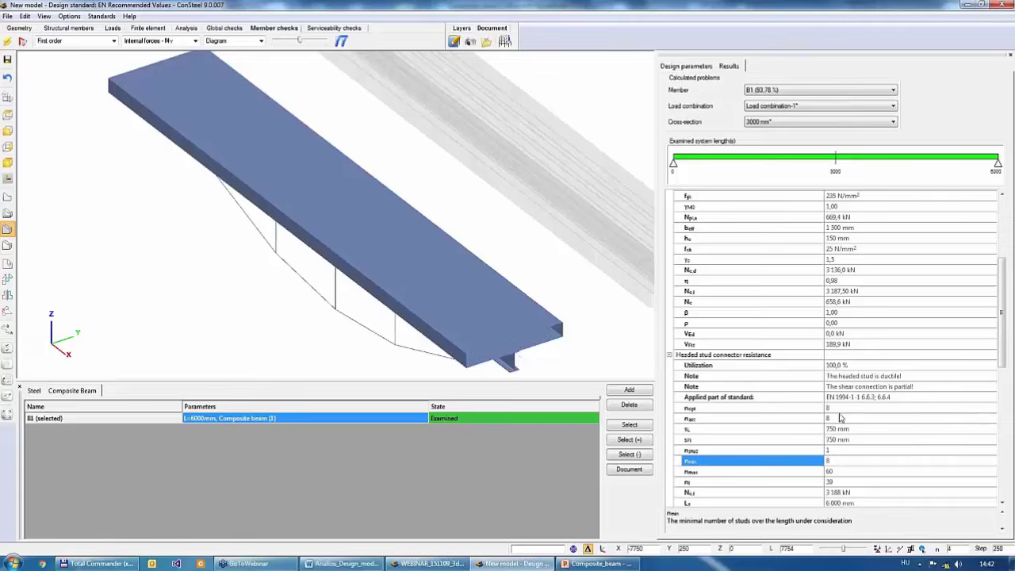
scroll(840, 418, "up", 1)
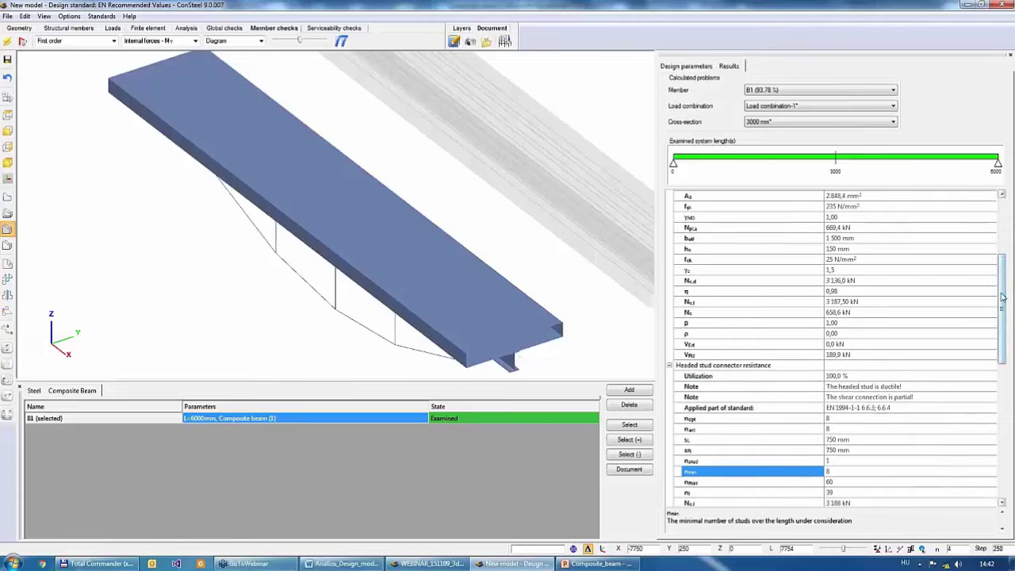
left_click_drag(1002, 297, 1002, 233)
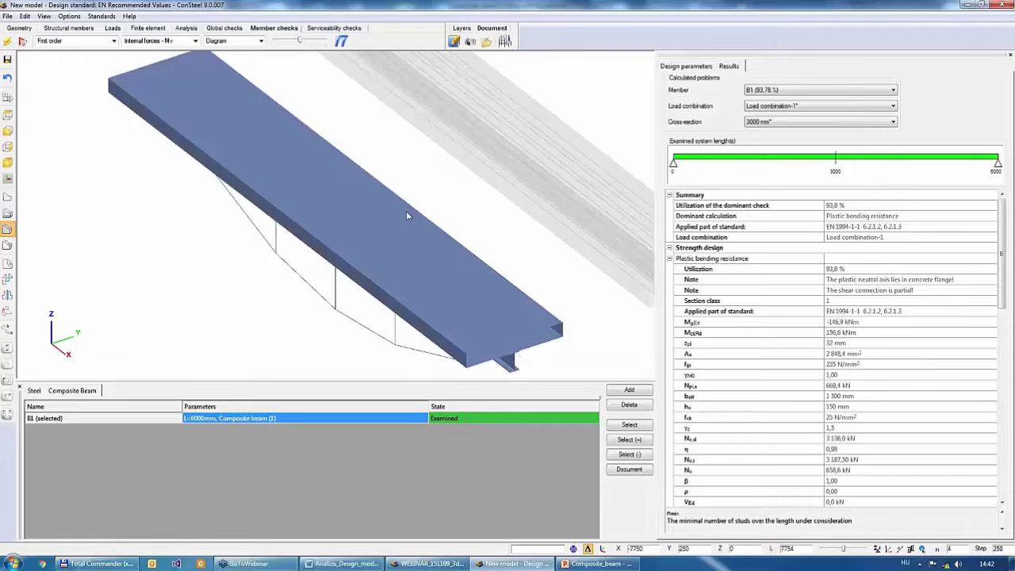
- Start a new composite beam macro section of the type with profiled steel sheeting
left_click(68, 28)
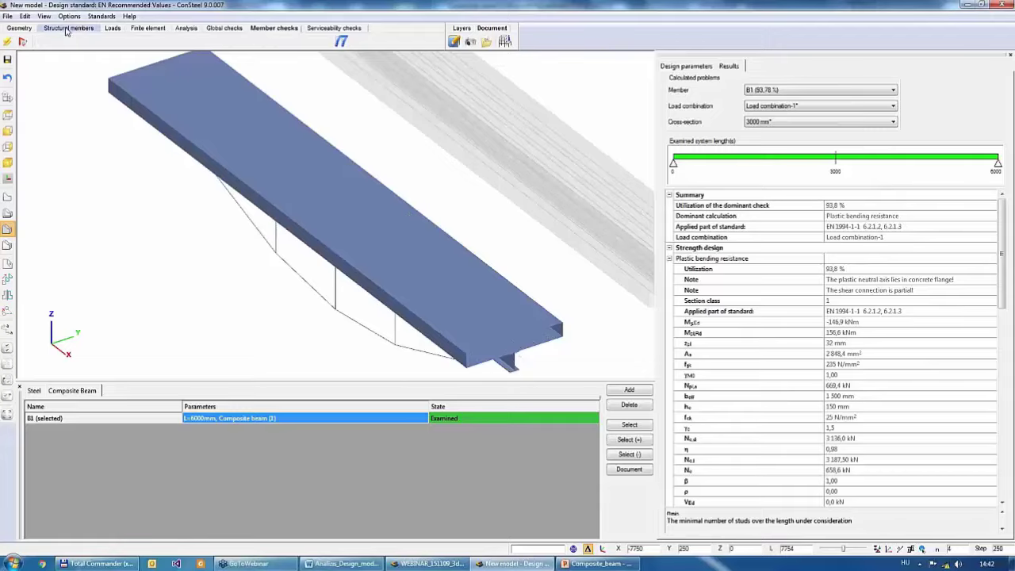
scroll(277, 310, "down", 3)
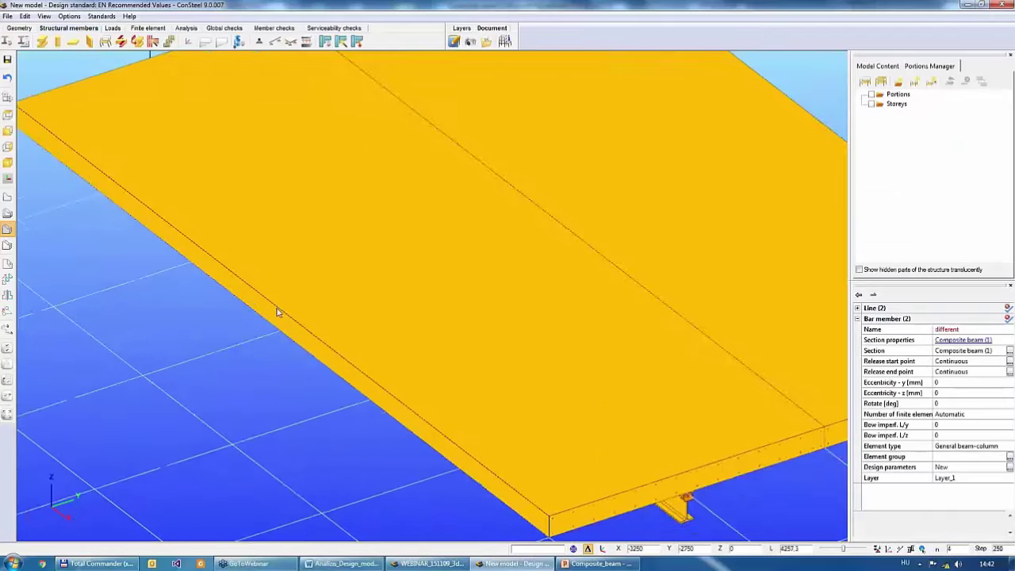
middle_click_drag(582, 449, 582, 417)
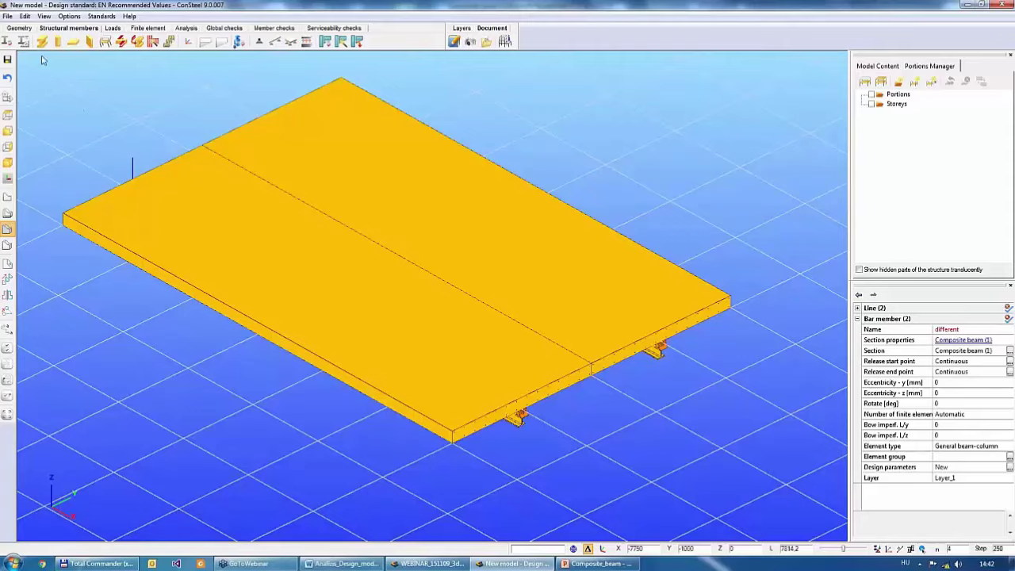
left_click(7, 42)
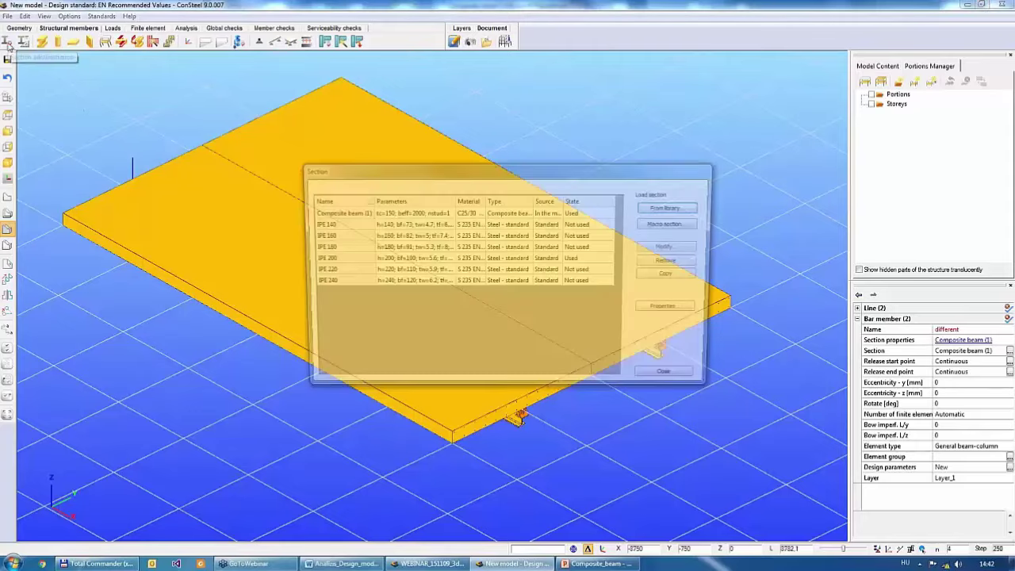
left_click(674, 224)
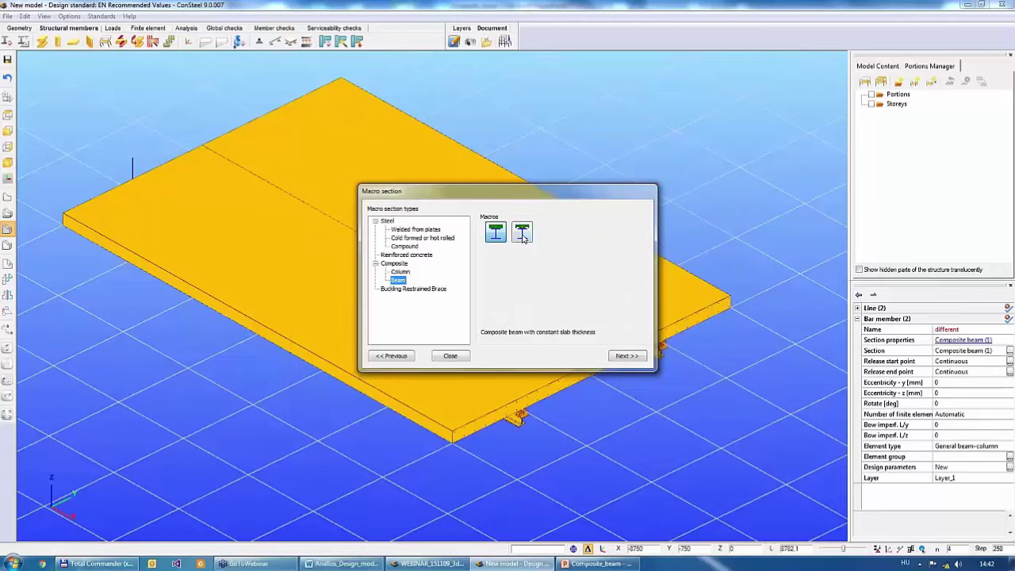
left_click(522, 235)
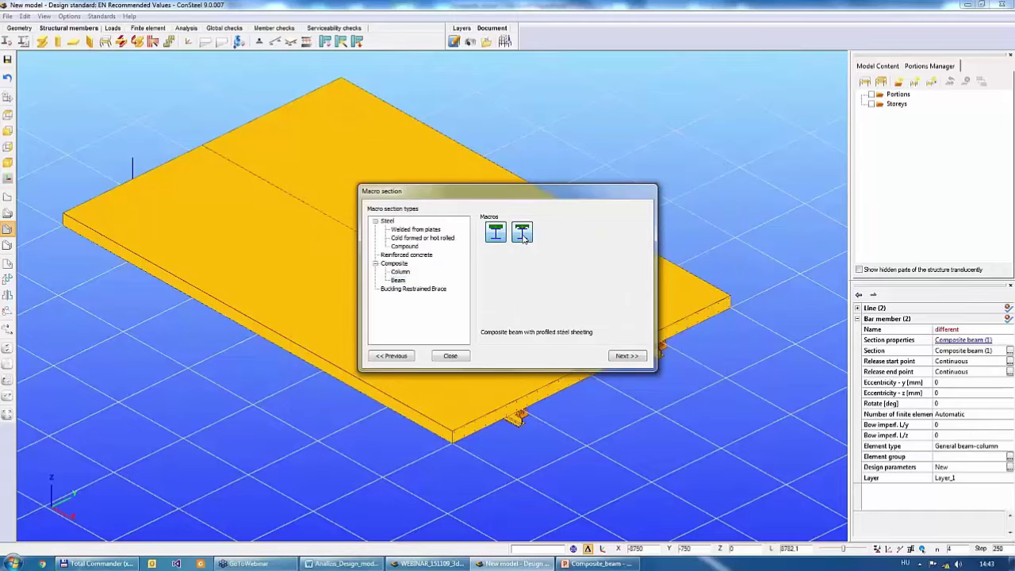
left_click(626, 356)
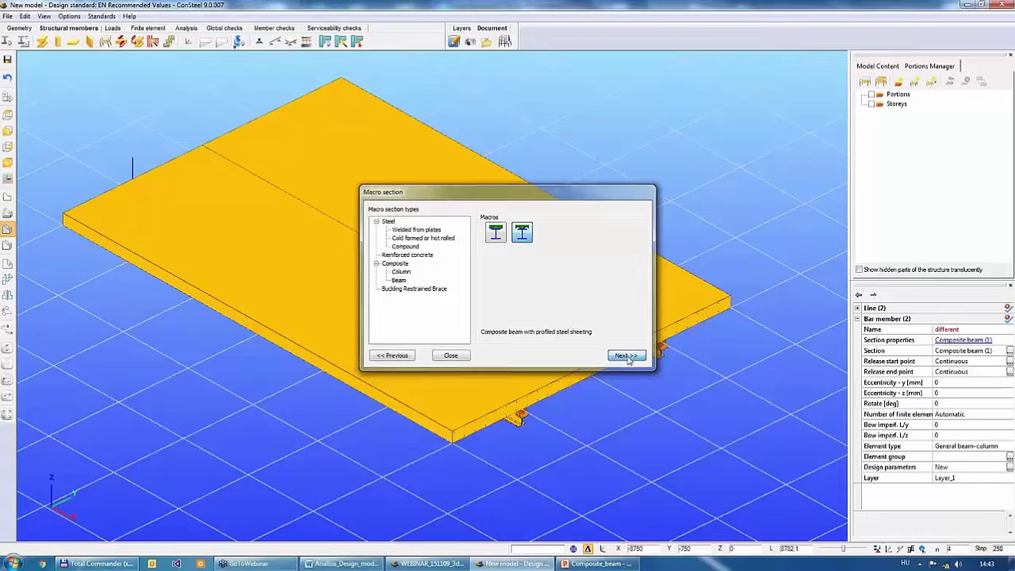
left_click_drag(539, 80, 656, 82)
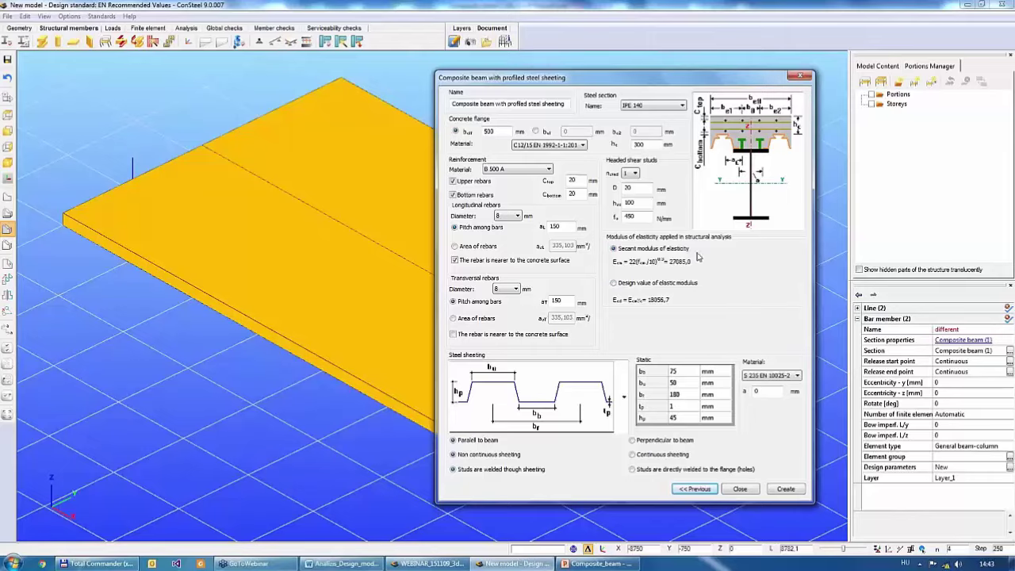
- Define the concrete flange with an effective width of 2000 mm, C25/30 concrete and a thickness of 200 mm
double_click(489, 131)
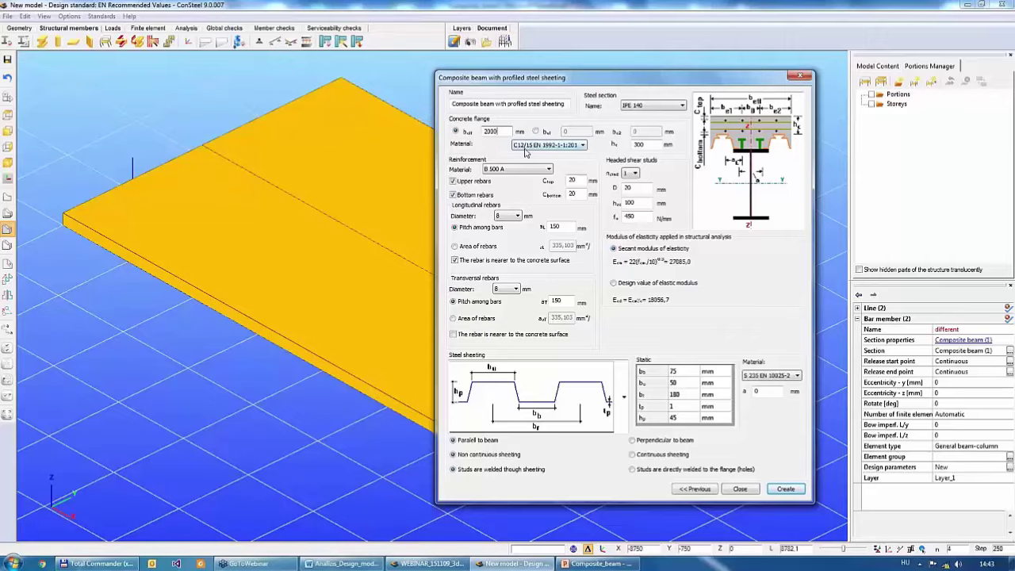
left_click(561, 147)
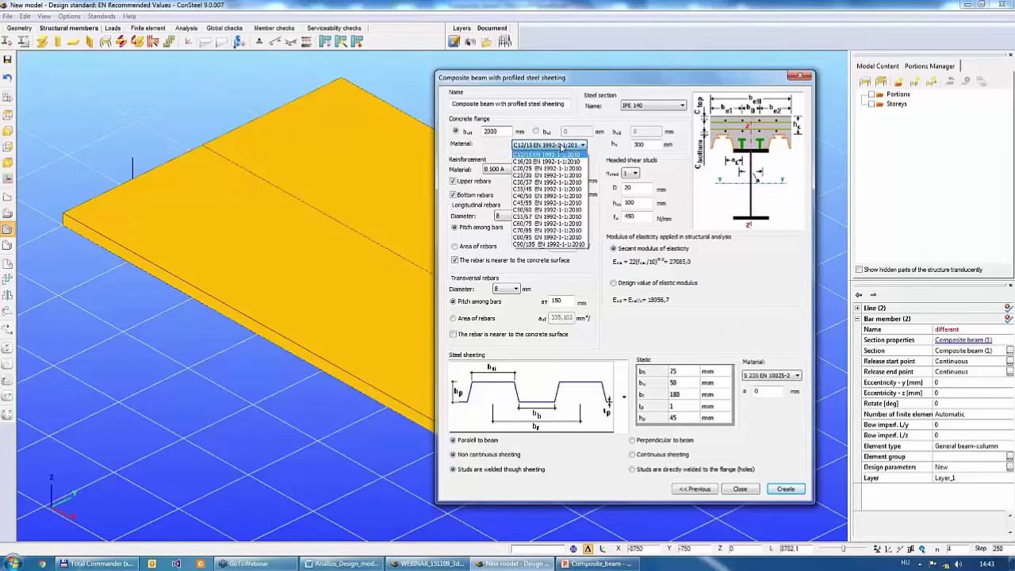
left_click(538, 175)
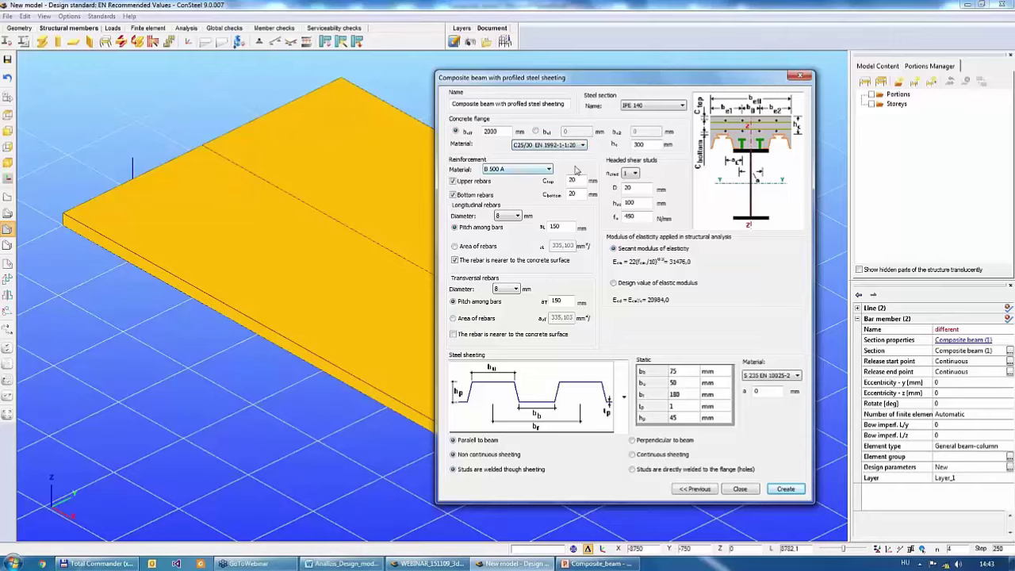
double_click(650, 147)
type("200")
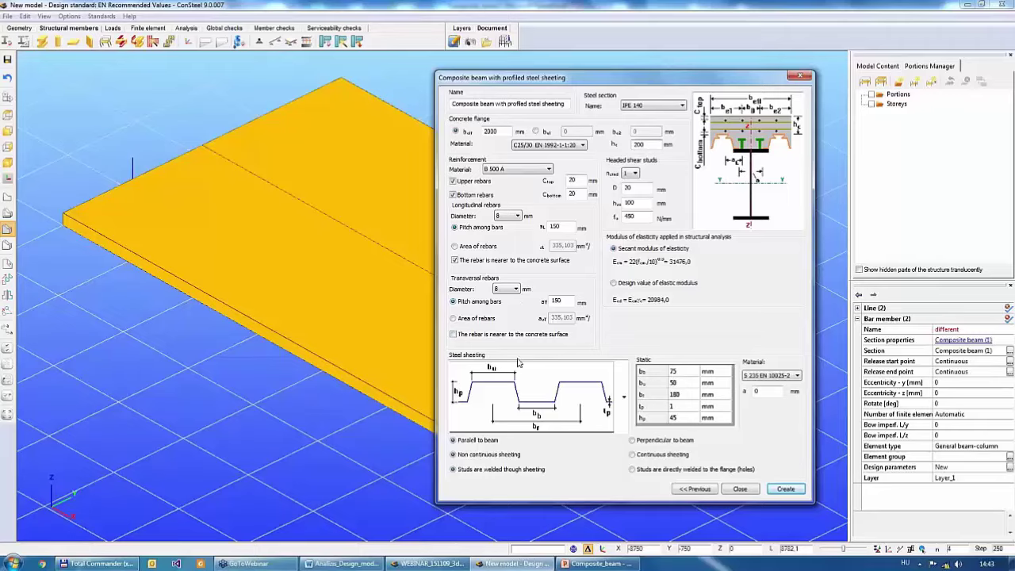
- Choose the plain trapezoidal sheeting profile without stiffeners, set its distance a to 5 mm, and create the section
left_click(624, 396)
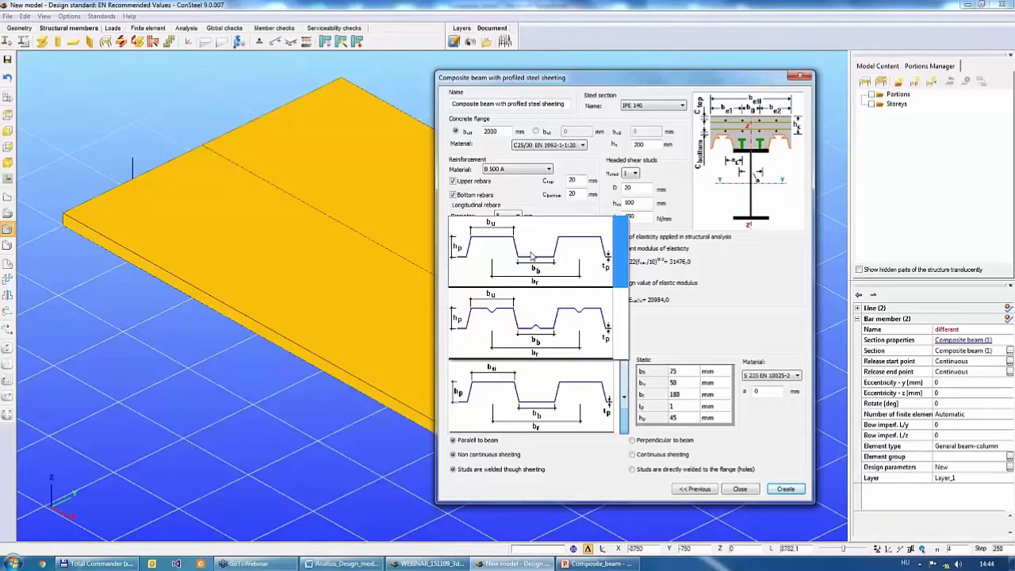
left_click(574, 263)
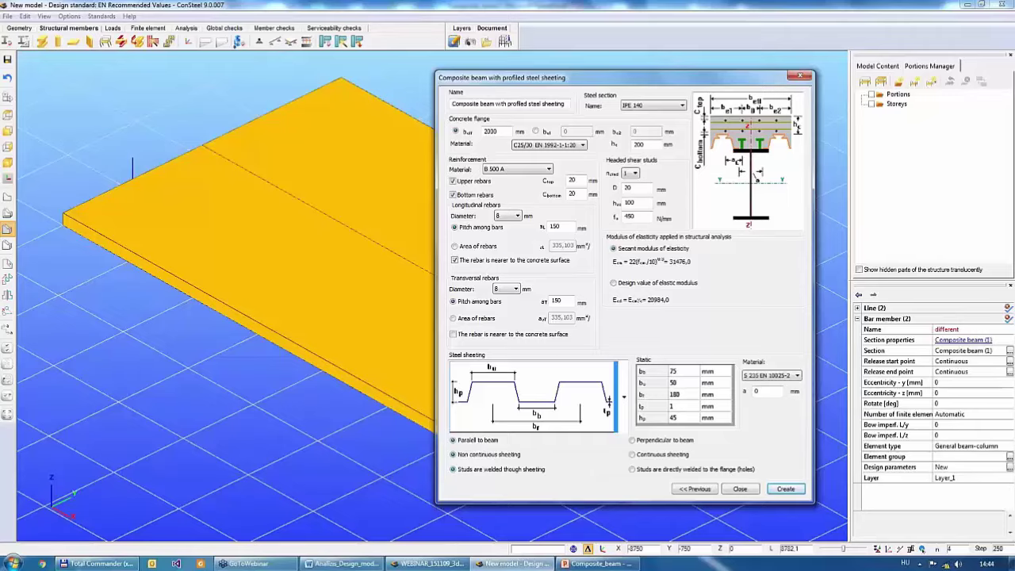
left_click(757, 393)
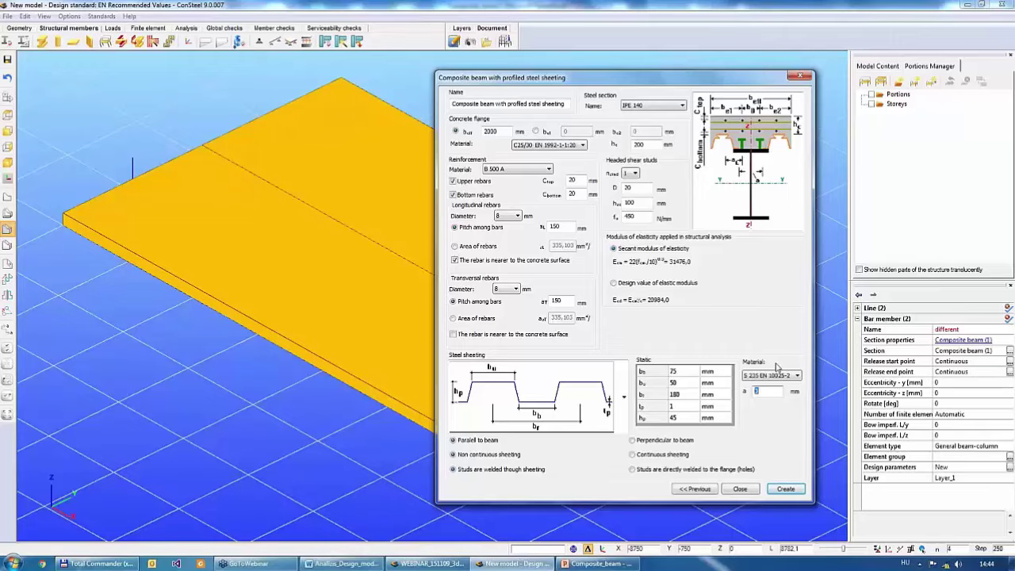
type("5")
left_click(785, 489)
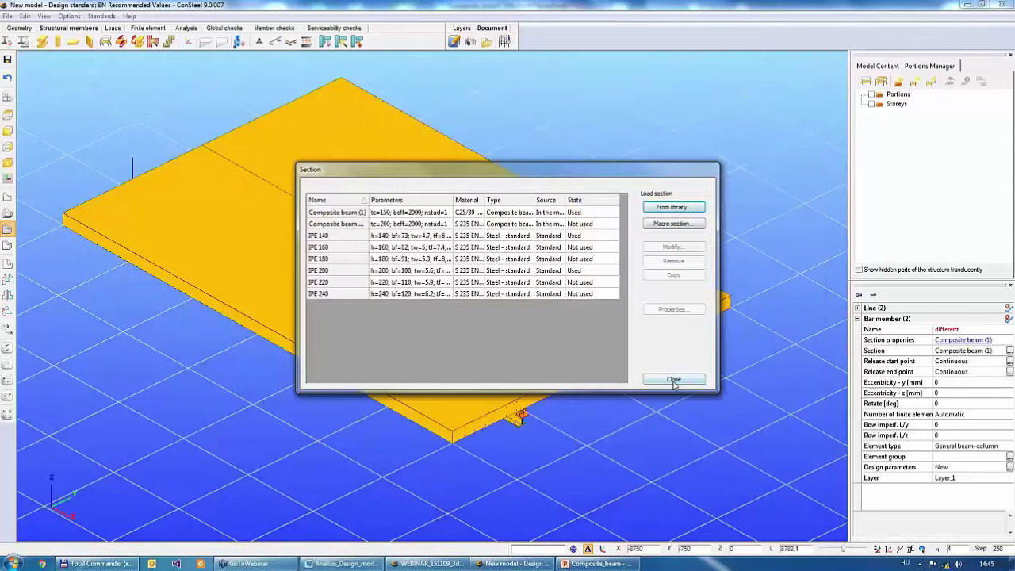
left_click(674, 380)
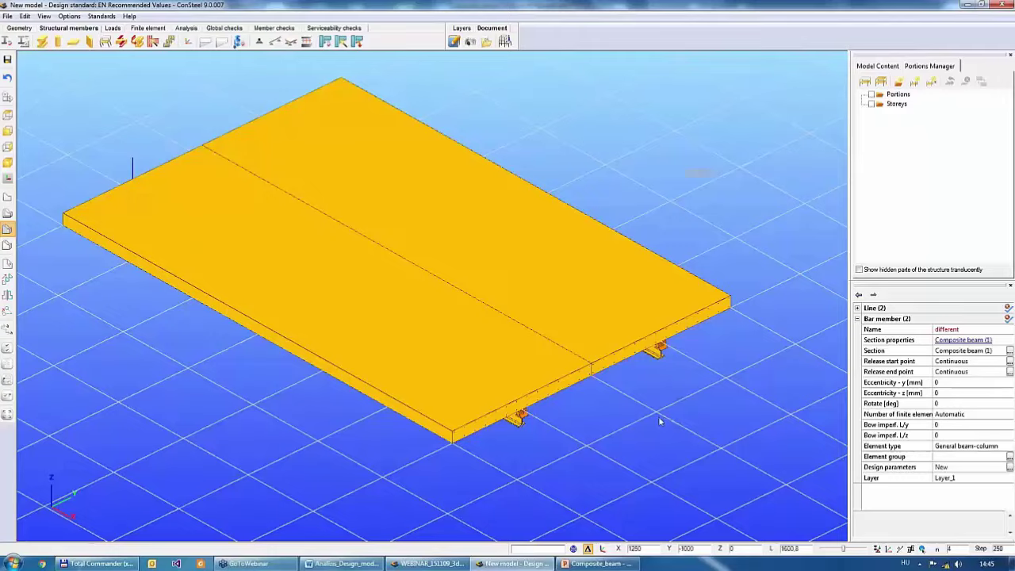
- Assign the composite beam section with profiled steel sheeting to both selected beams
middle_click_drag(658, 422, 602, 385)
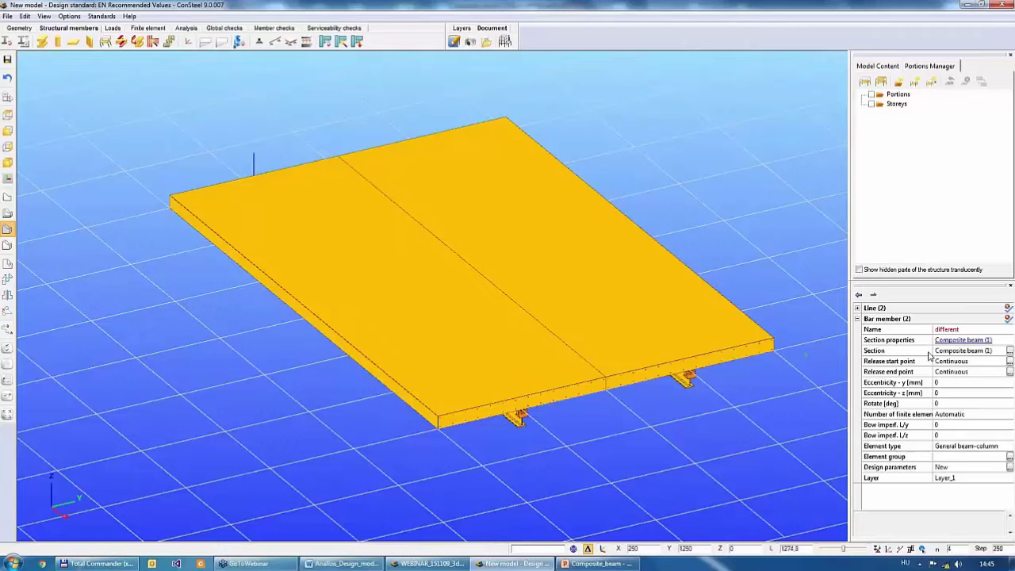
left_click(992, 354)
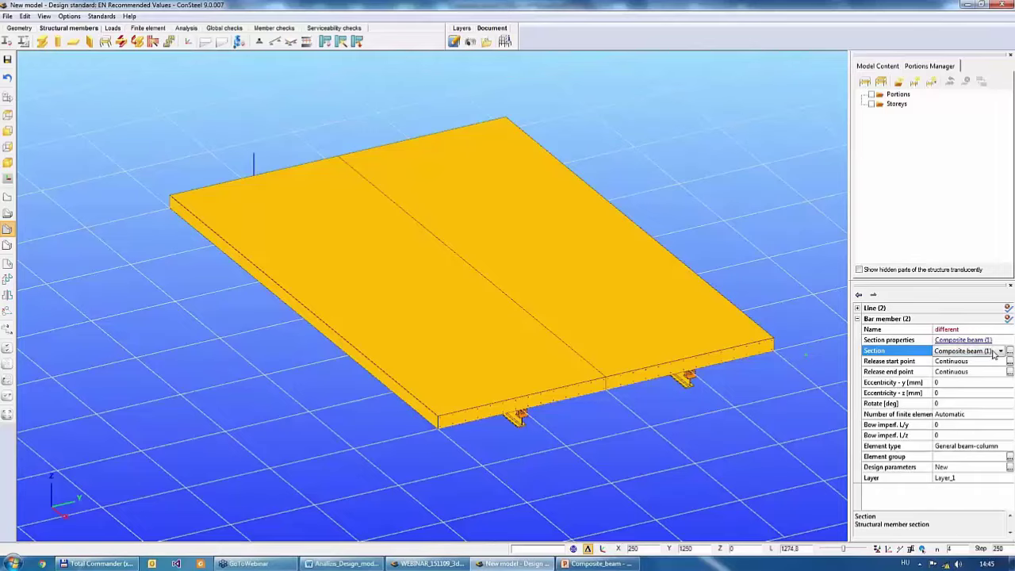
left_click(994, 353)
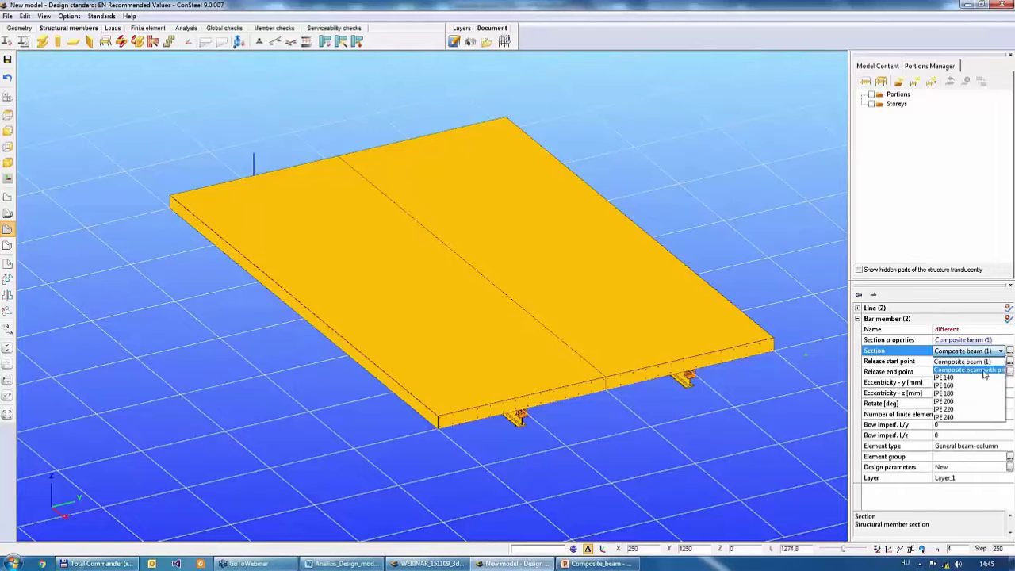
left_click(984, 370)
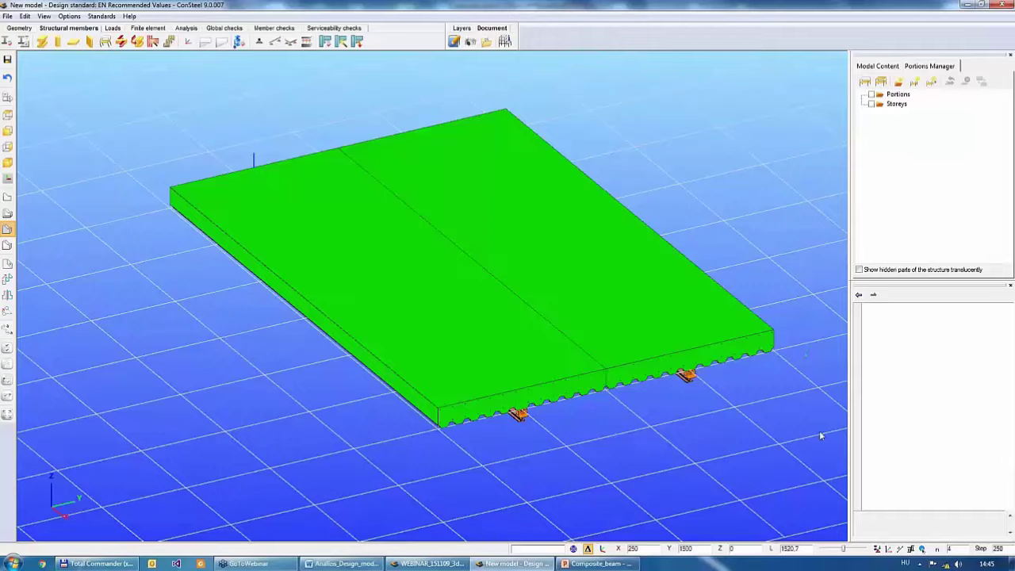
middle_click_drag(693, 435, 679, 431)
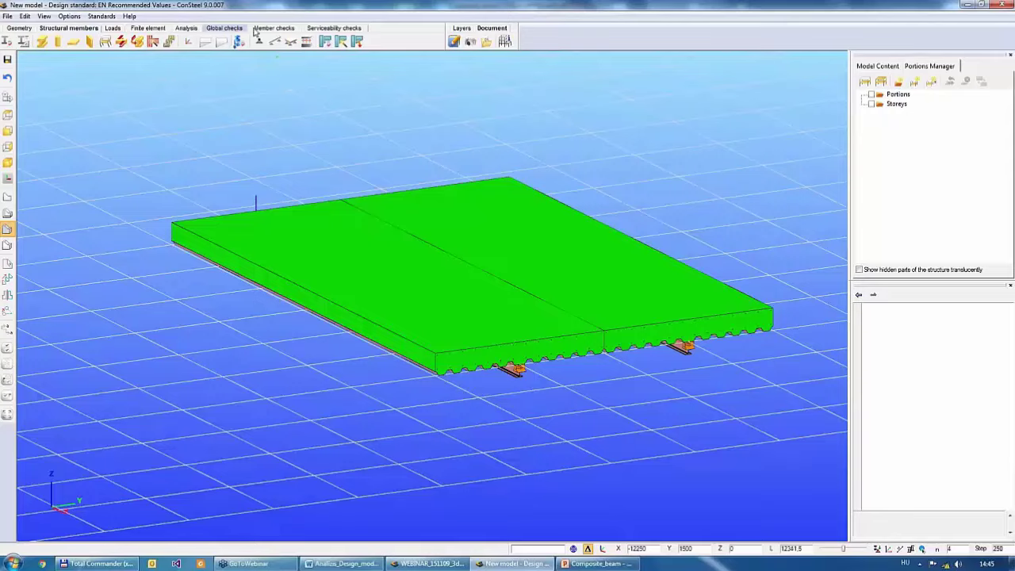
- Rerun the analysis, add one beam with profiled sheeting to the composite beam member checks and select it for design
left_click(185, 28)
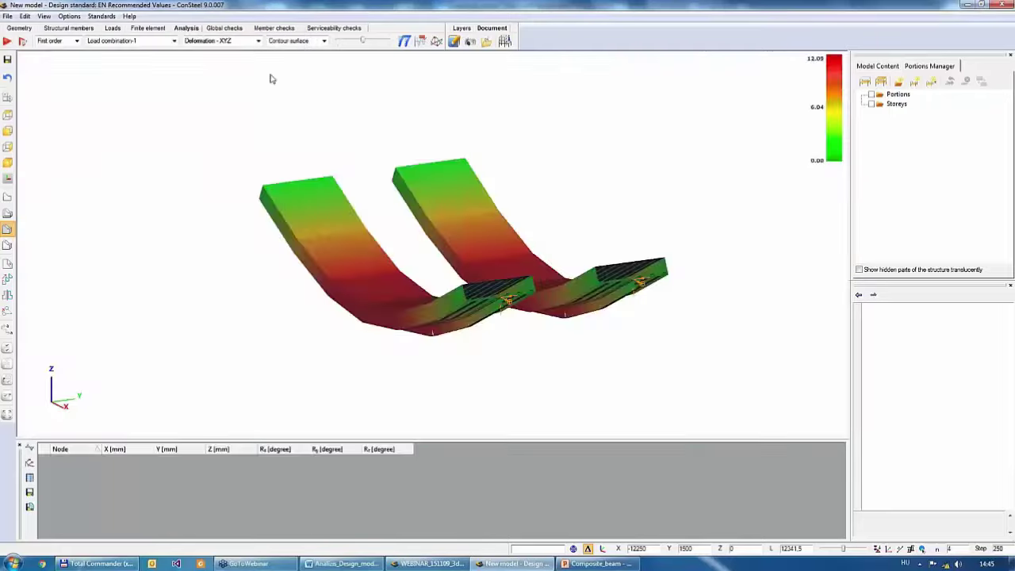
left_click(274, 28)
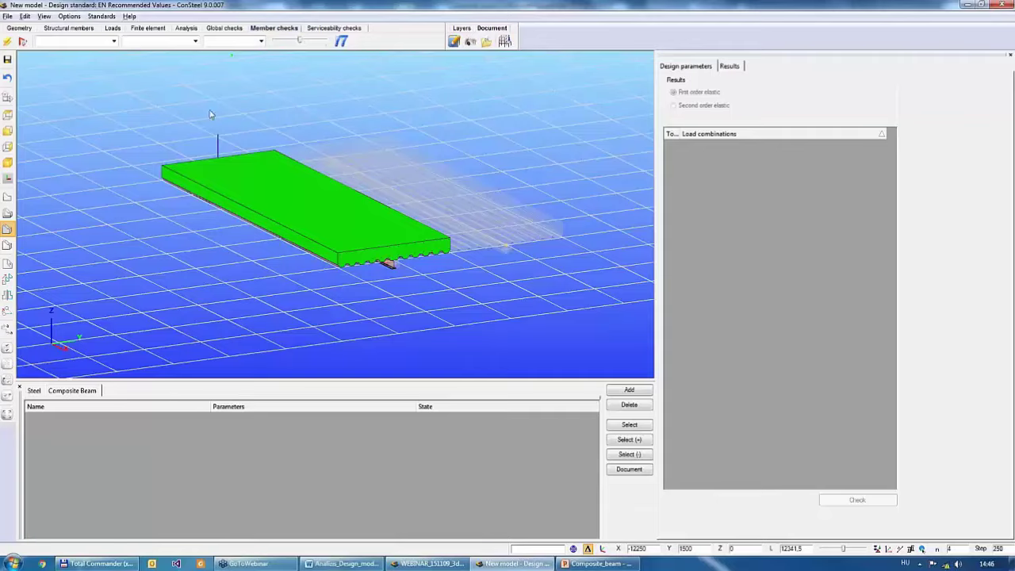
scroll(214, 123, "up", 1)
left_click(316, 237)
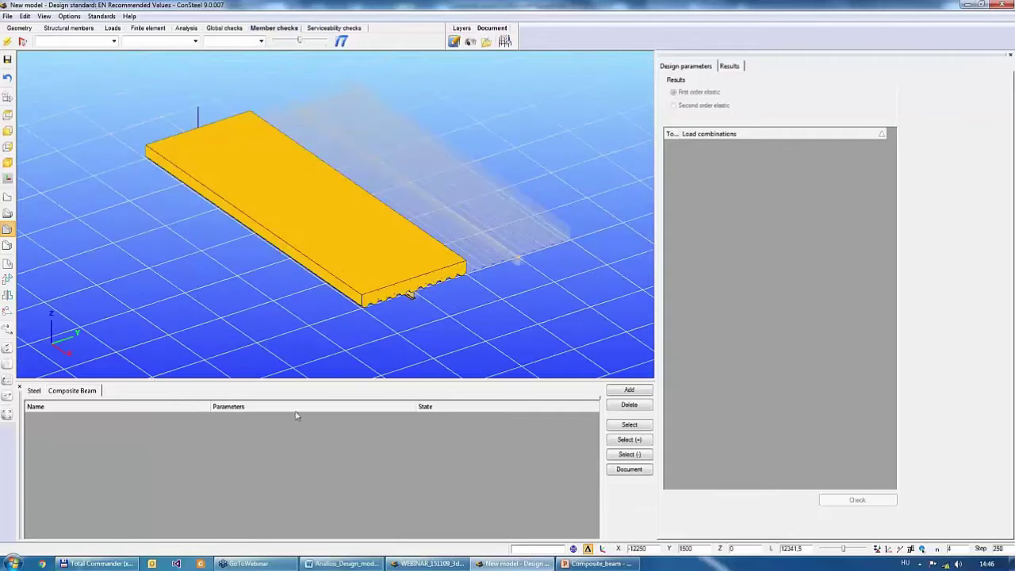
left_click(631, 390)
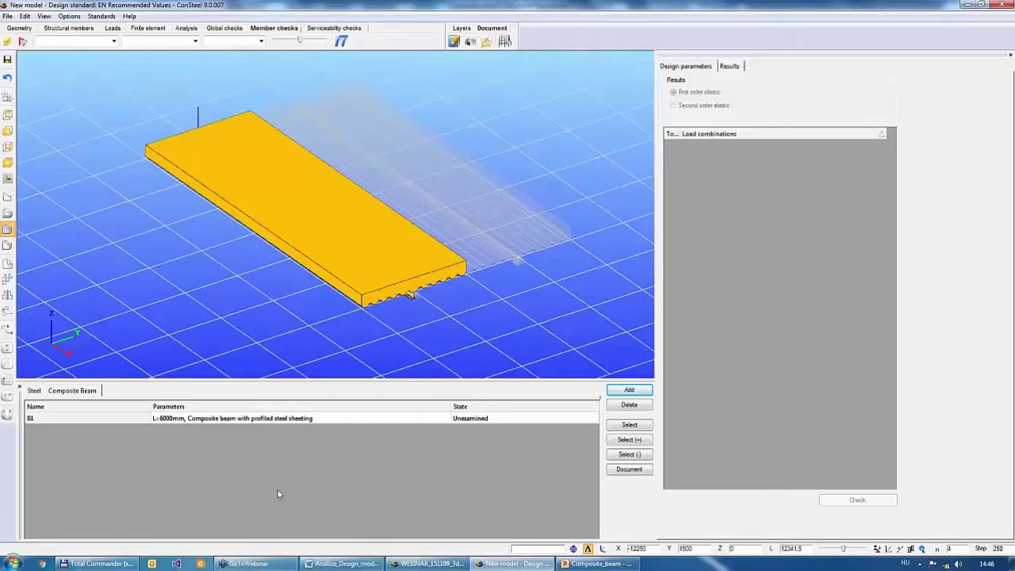
left_click(173, 420)
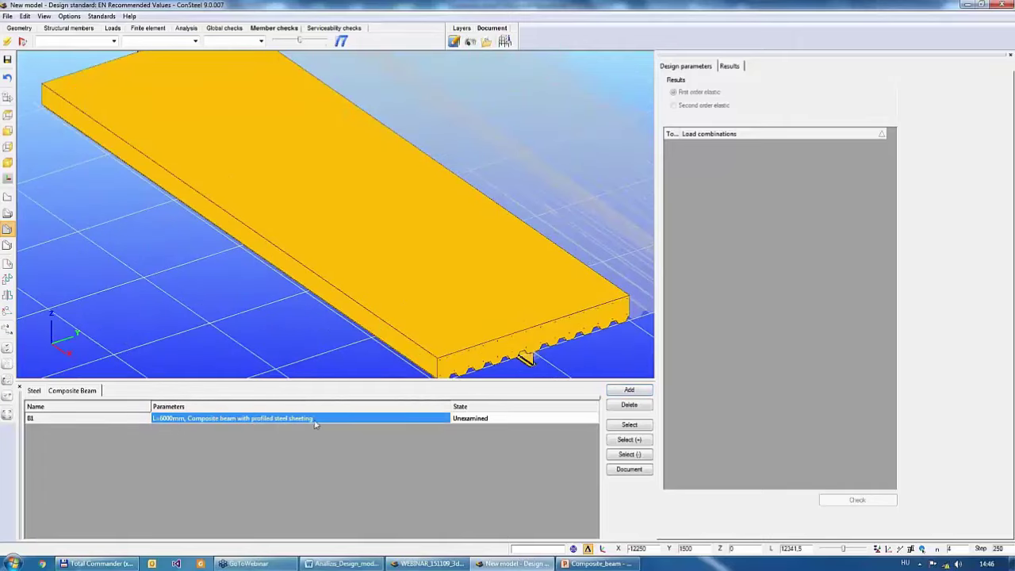
left_click(630, 425)
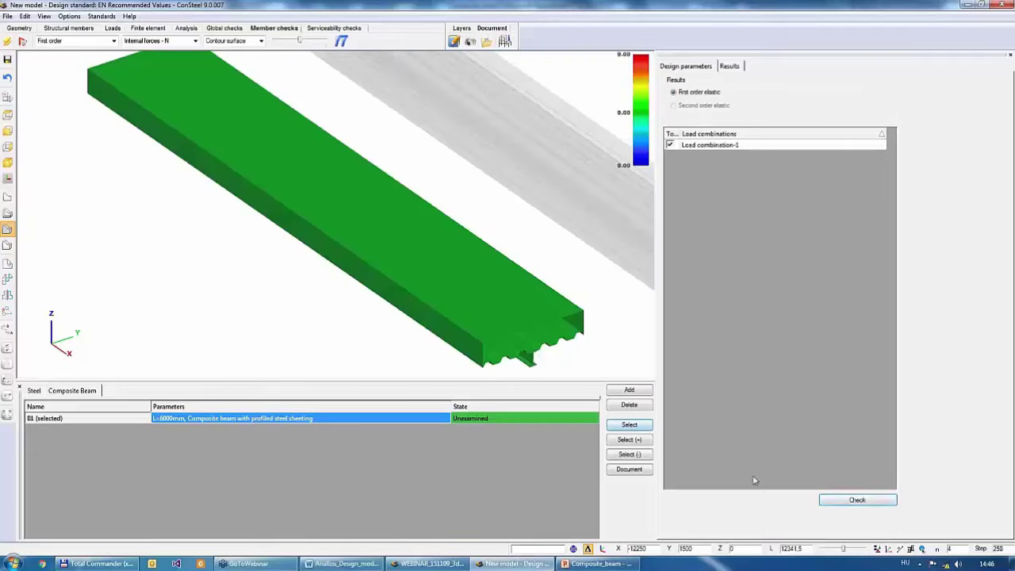
- Run the composite beam design check on the selected beam with profiled steel sheeting for Load combination-1
left_click(865, 501)
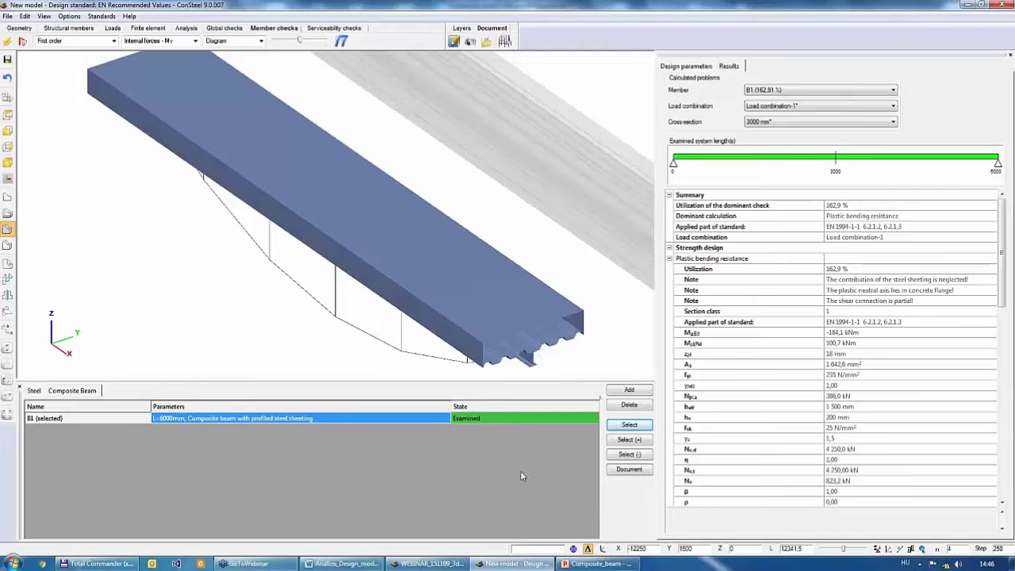
- Switch to the WEBINAR_151109_3d building model and display its members and slabs in solid view
mouse_move(446, 565)
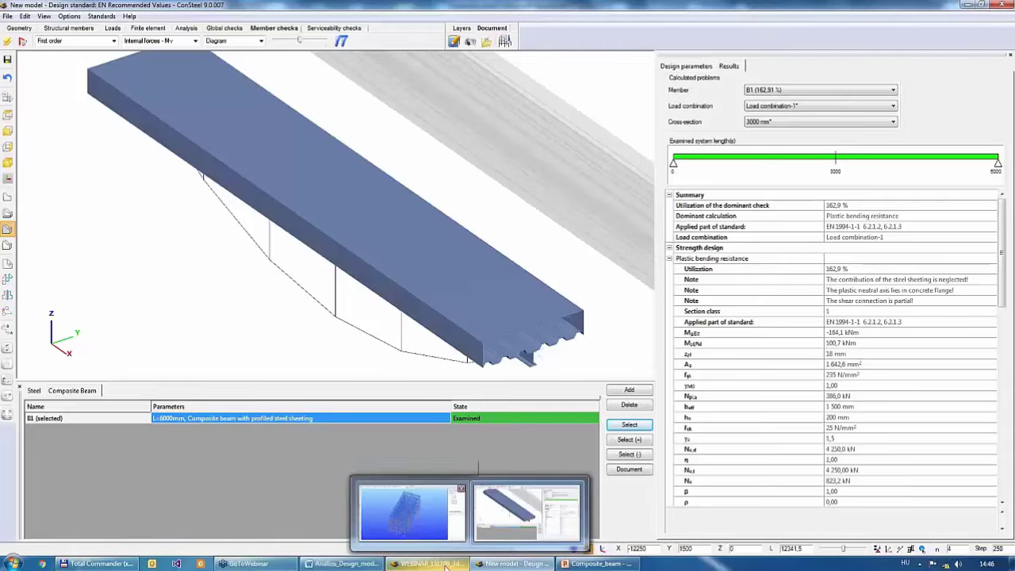
left_click(425, 535)
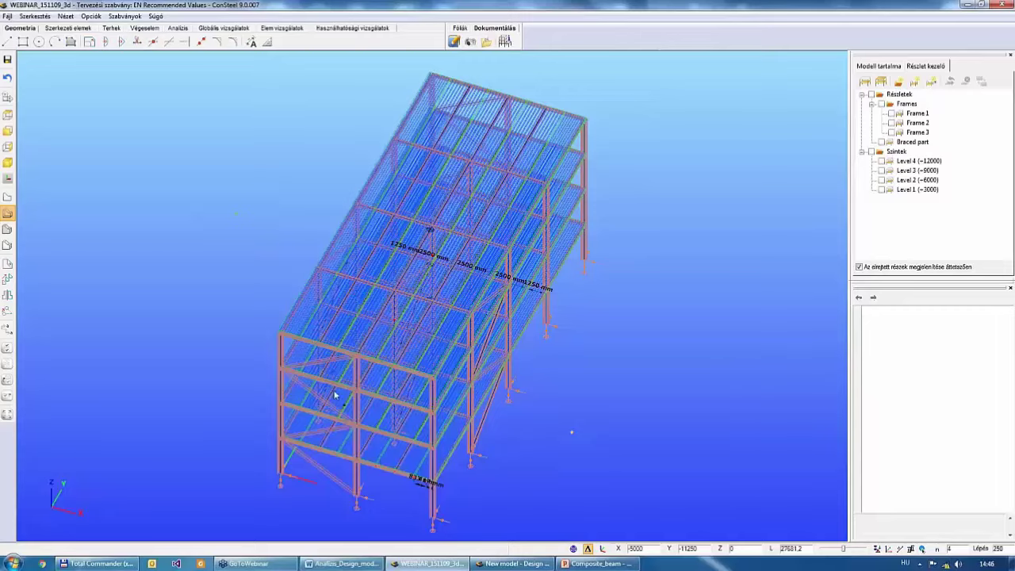
middle_click_drag(244, 337, 295, 304)
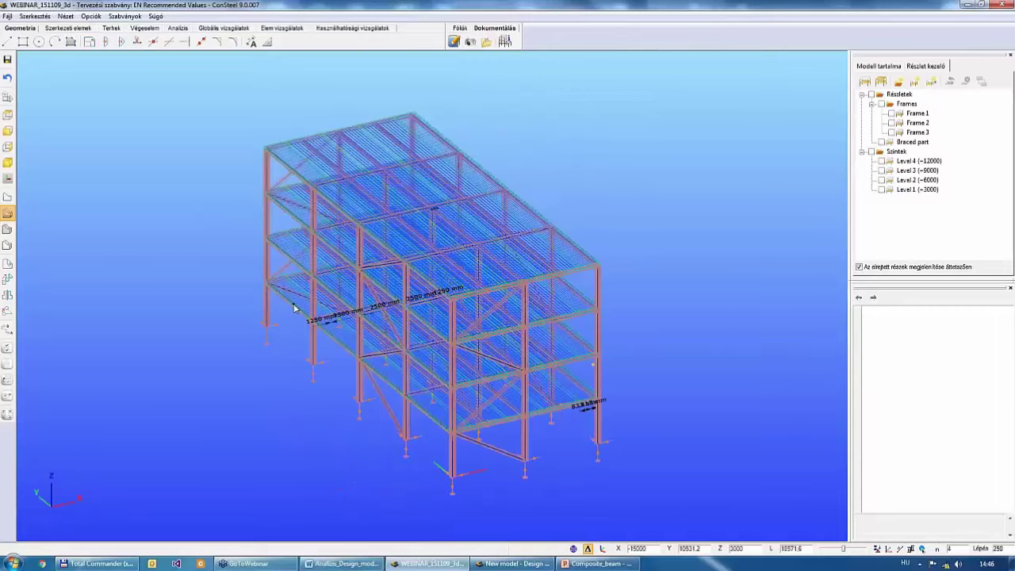
left_click(7, 228)
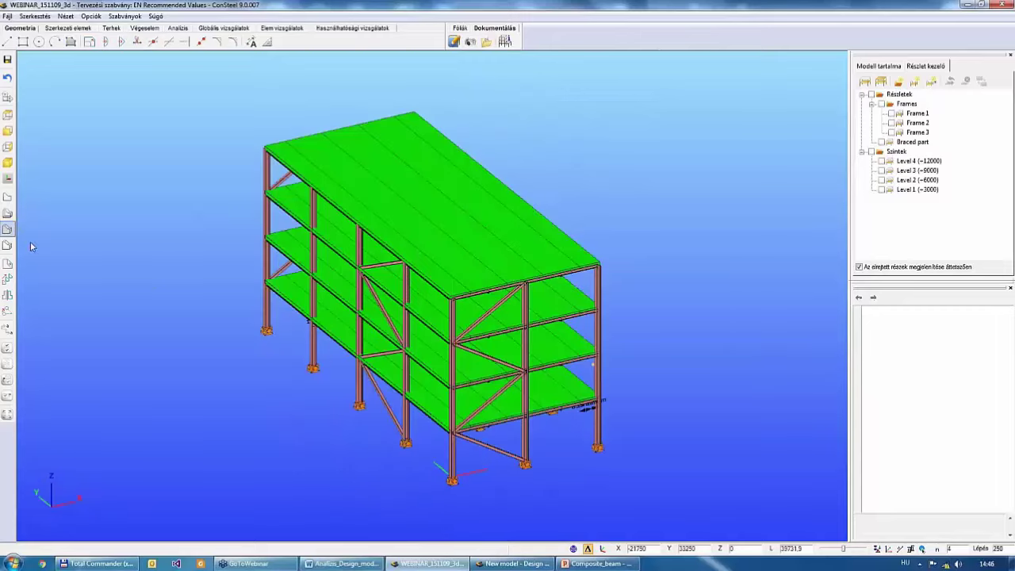
middle_click_drag(193, 346, 199, 341)
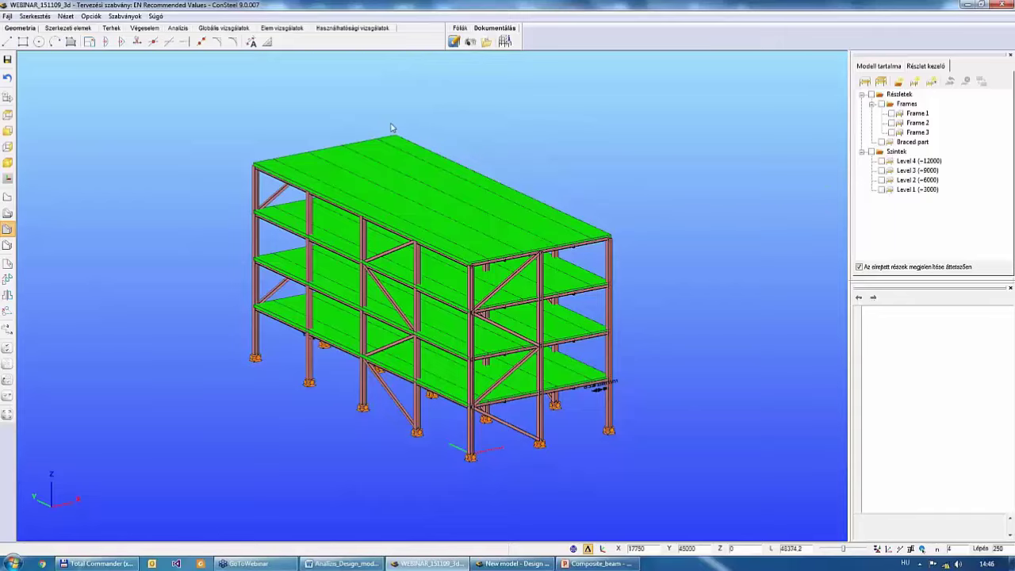
- Set the language of the ConSteel user interface to English in the program options
left_click(92, 17)
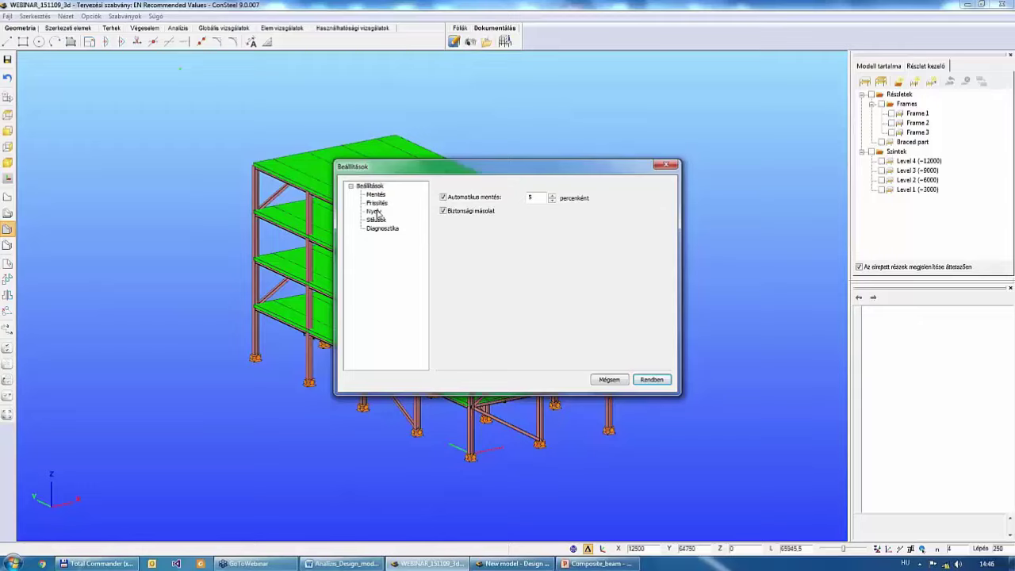
left_click(376, 211)
left_click(611, 199)
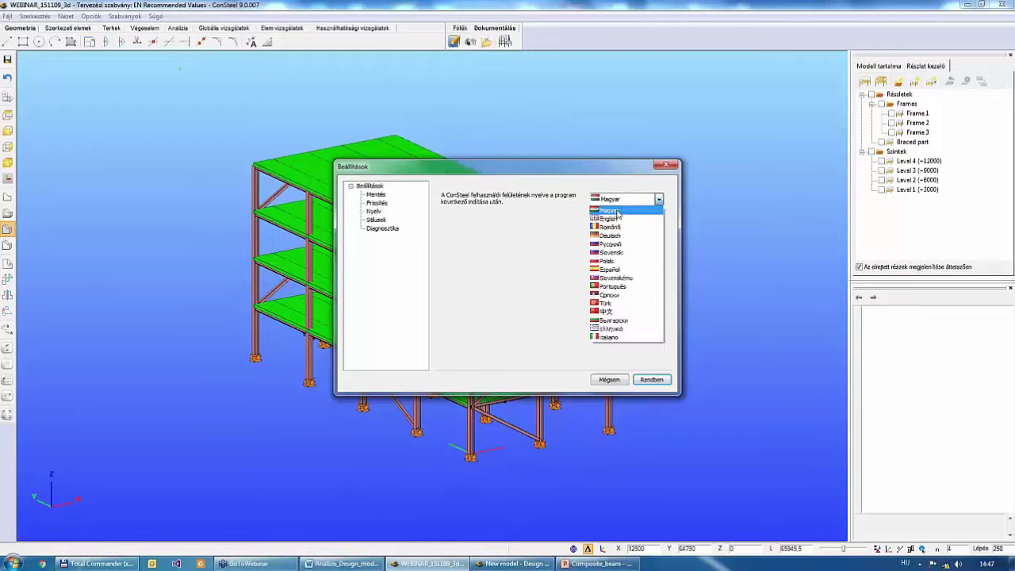
left_click(615, 210)
left_click(651, 379)
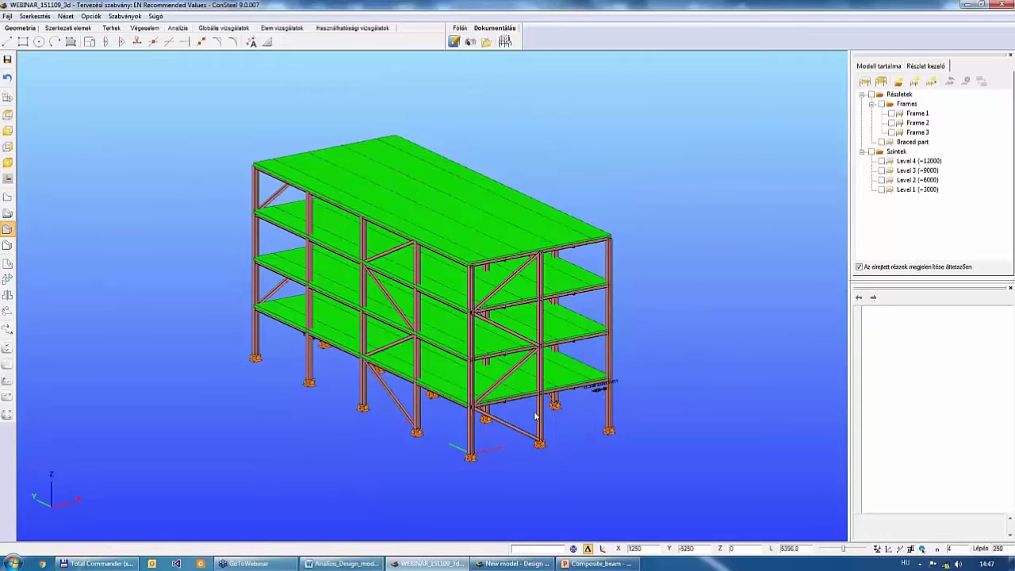
- Save the WEBINAR_151109_3d model and close its program window
left_click(7, 16)
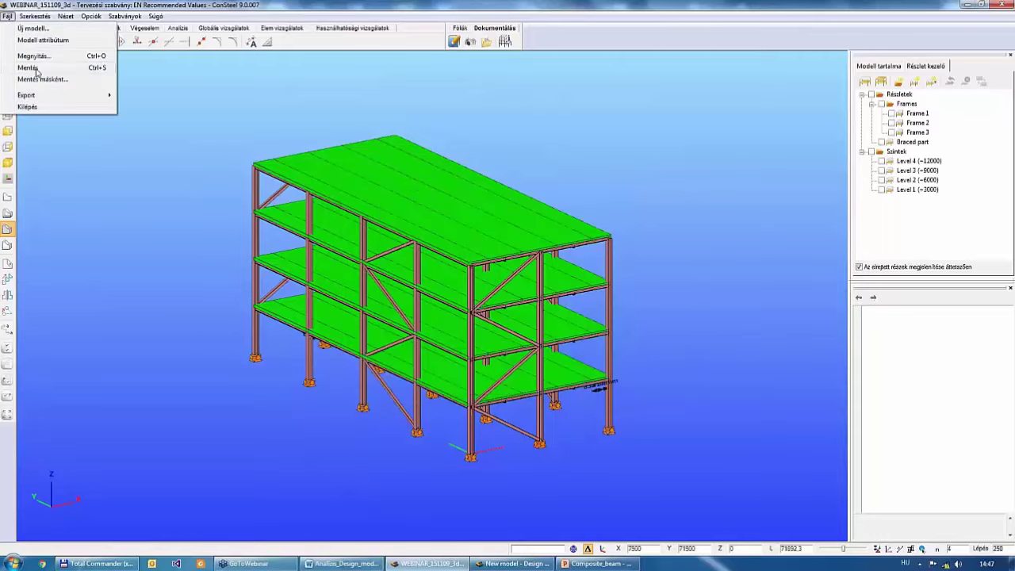
left_click(36, 71)
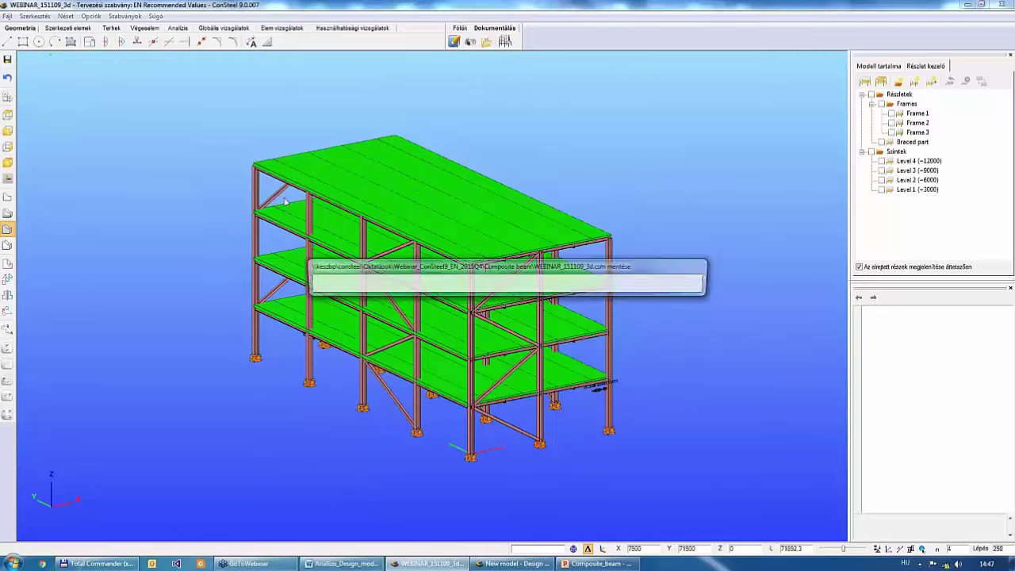
left_click(1004, 5)
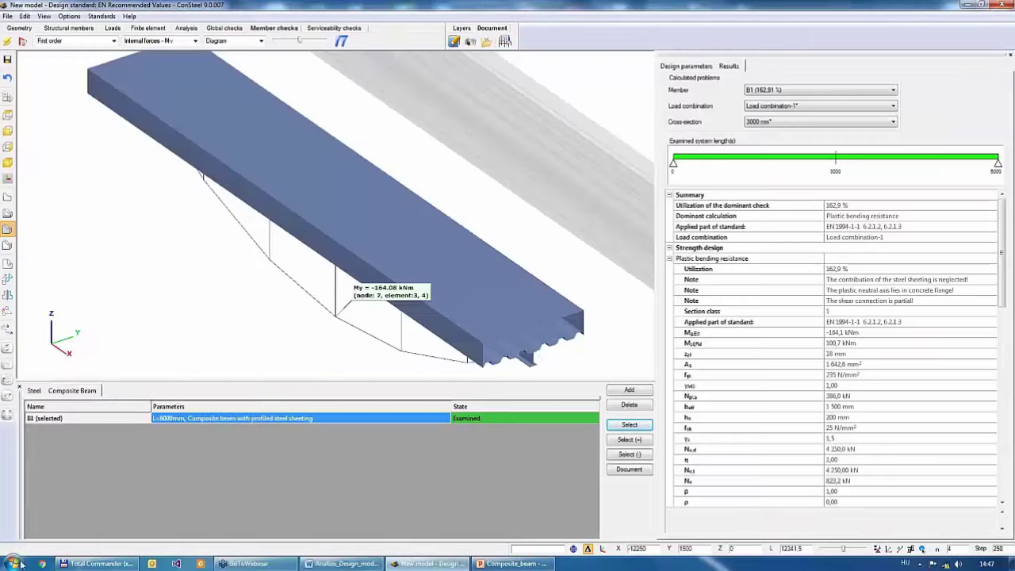
- Start a new ConSteel session without restoring the autosaved model, and open WEBINAR_151109_3d in solid view
left_click(14, 563)
left_click(68, 214)
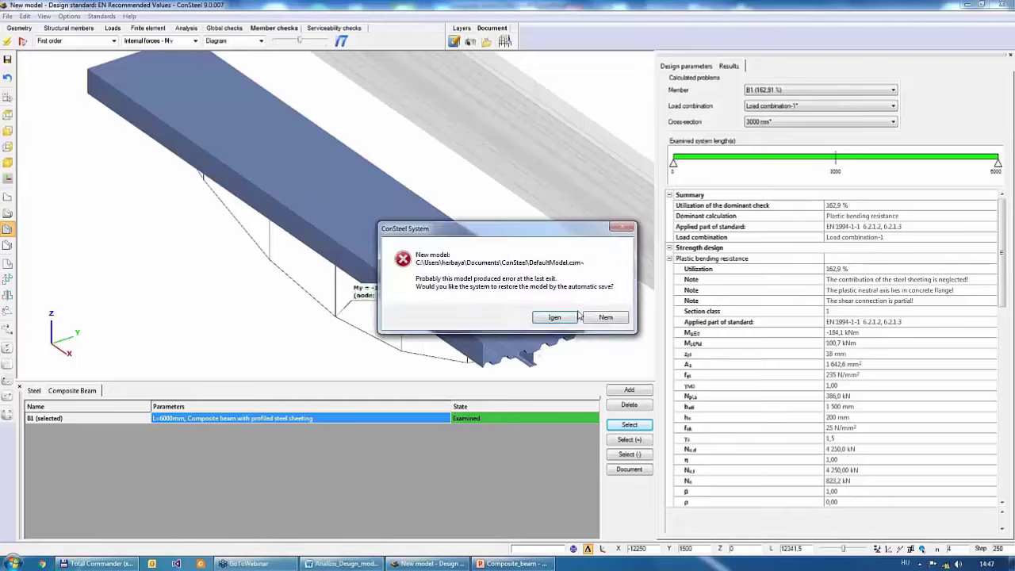
left_click(605, 318)
mouse_move(269, 255)
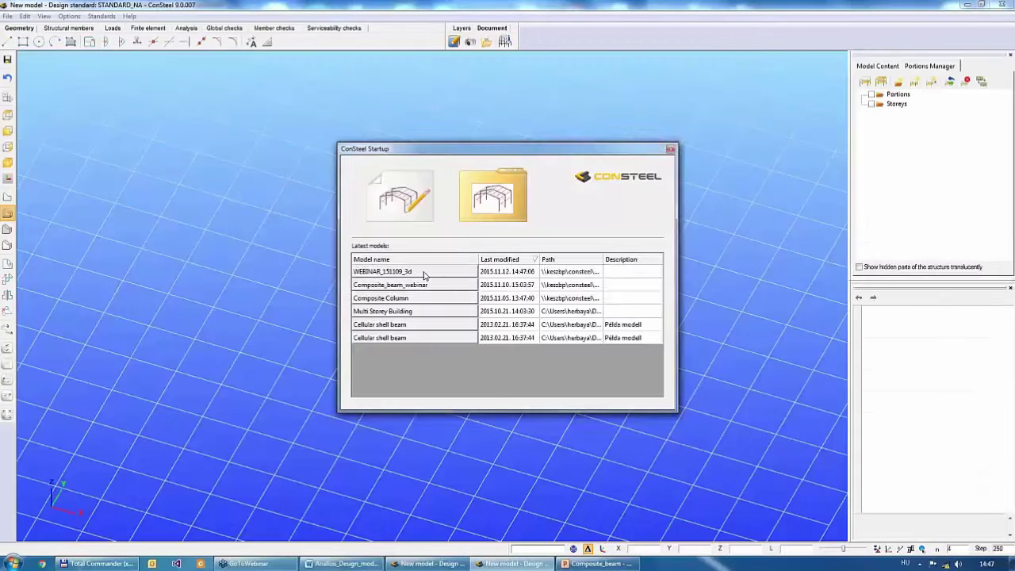
double_click(424, 273)
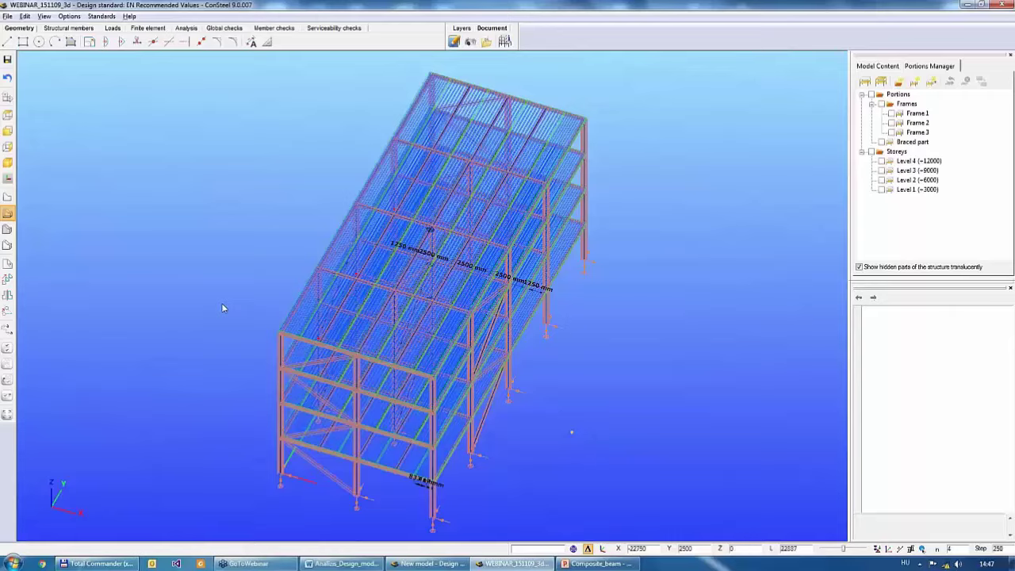
middle_click_drag(222, 303, 278, 284)
left_click(8, 230)
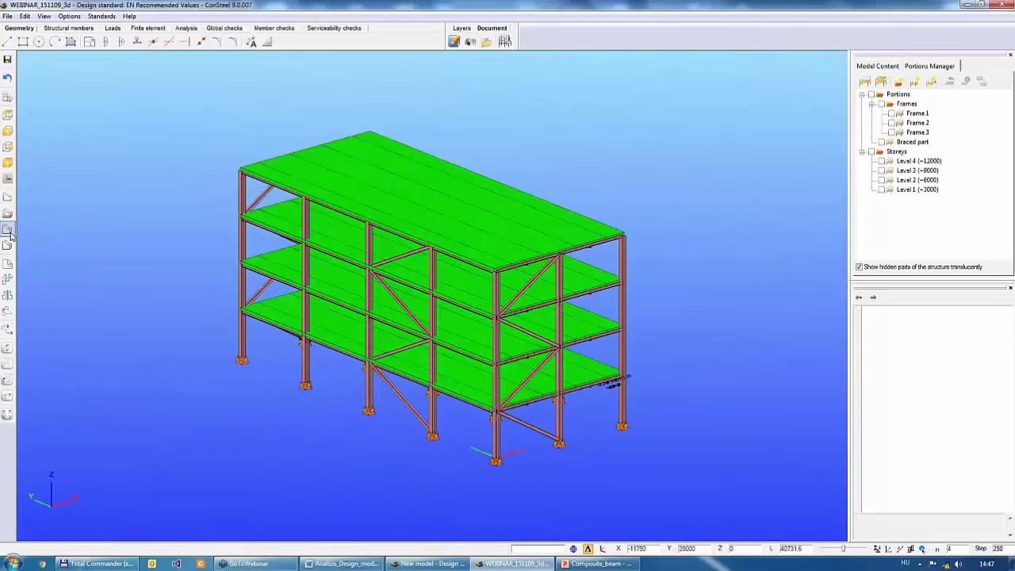
- Show only storey Level 1, turning the translucent display of hidden structure parts off and on again
left_click(882, 190)
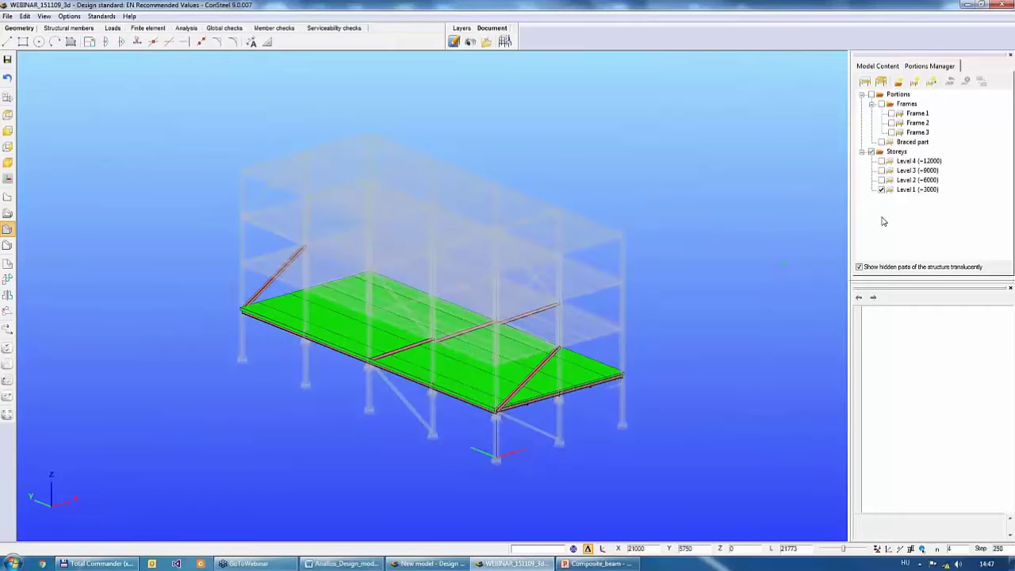
left_click(859, 268)
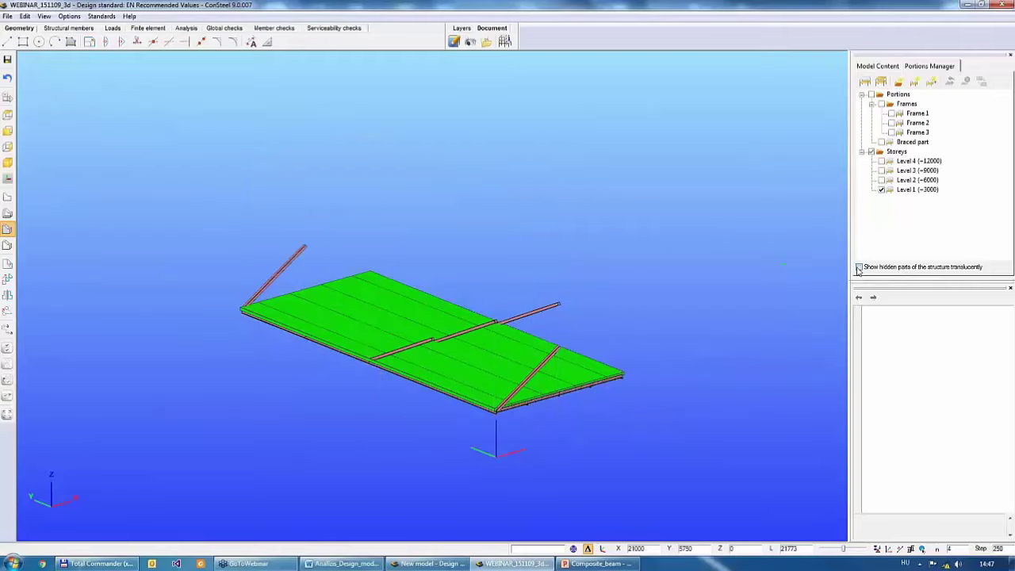
left_click(859, 268)
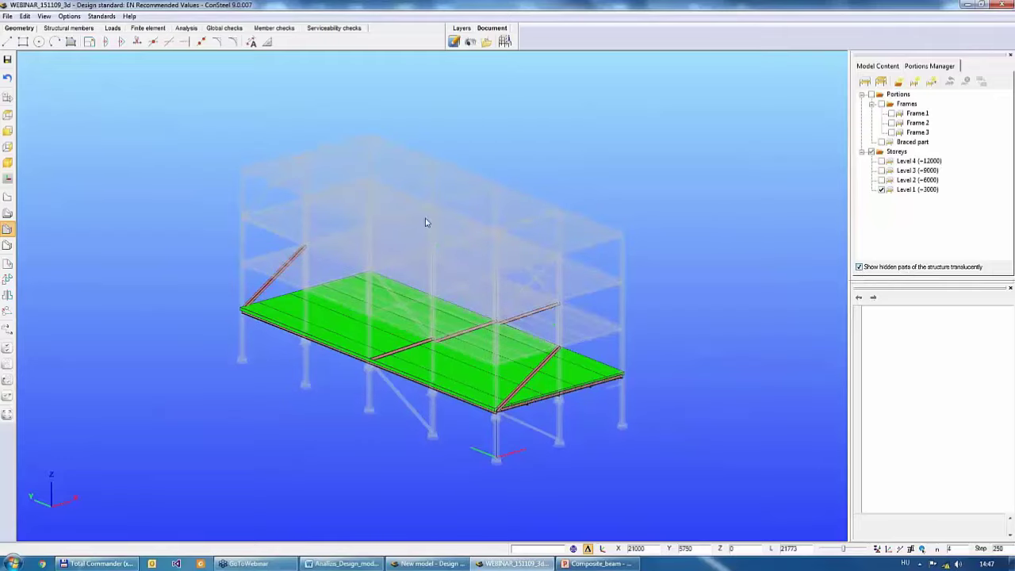
- Add storeys Level 2, Level 3 and Level 4 to the displayed part, and restore the full model view
left_click(881, 180)
left_click(881, 171)
left_click(881, 161)
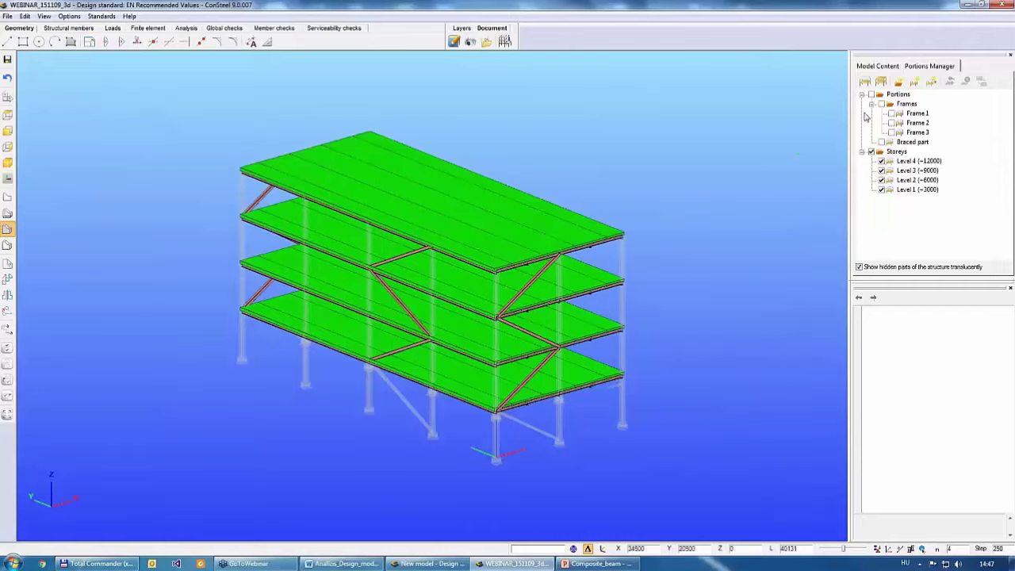
left_click(881, 82)
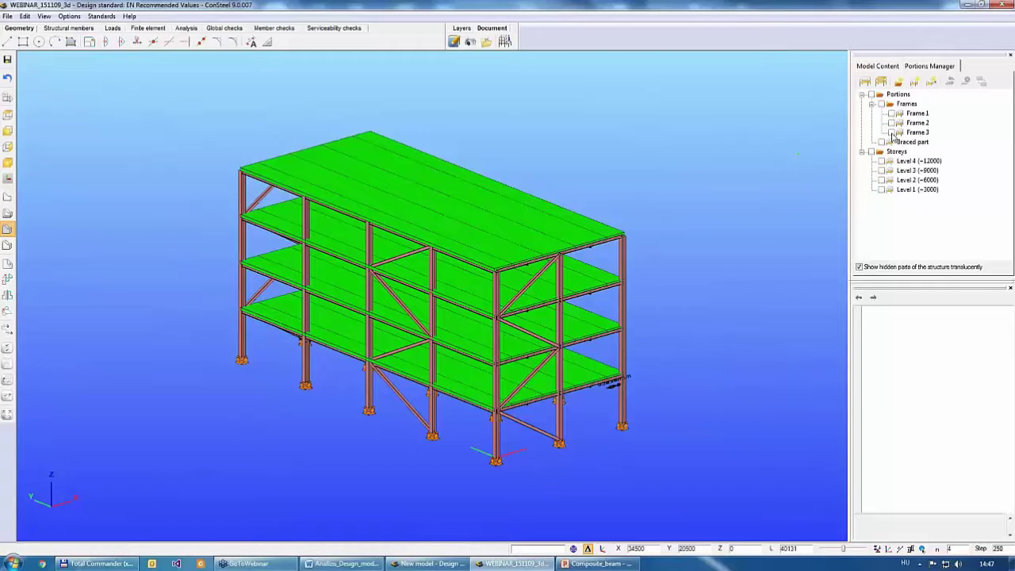
- View the saved frame portions, starting with Frame 3, and show the whole structure again
left_click(891, 132)
left_click(892, 113)
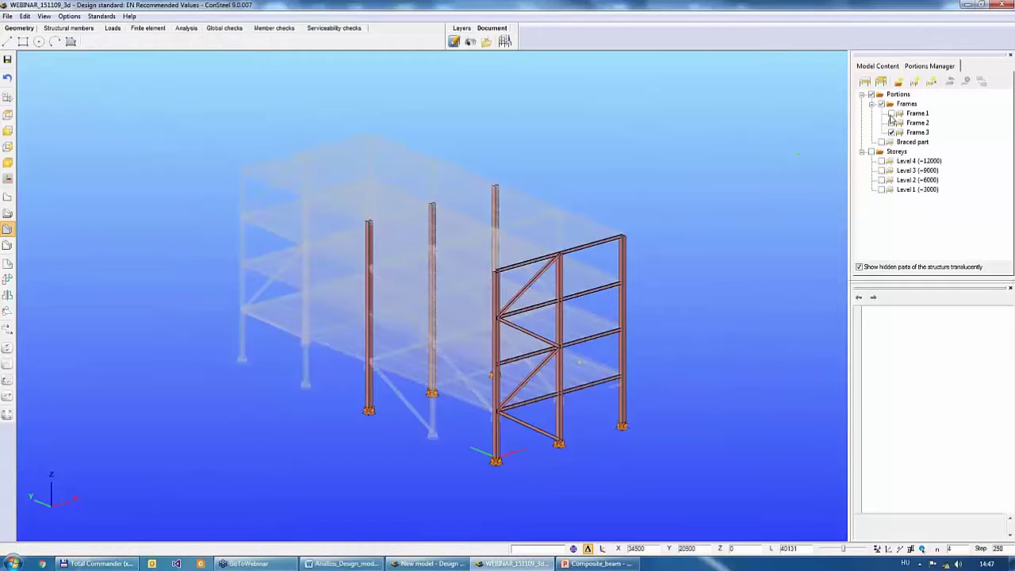
left_click(880, 81)
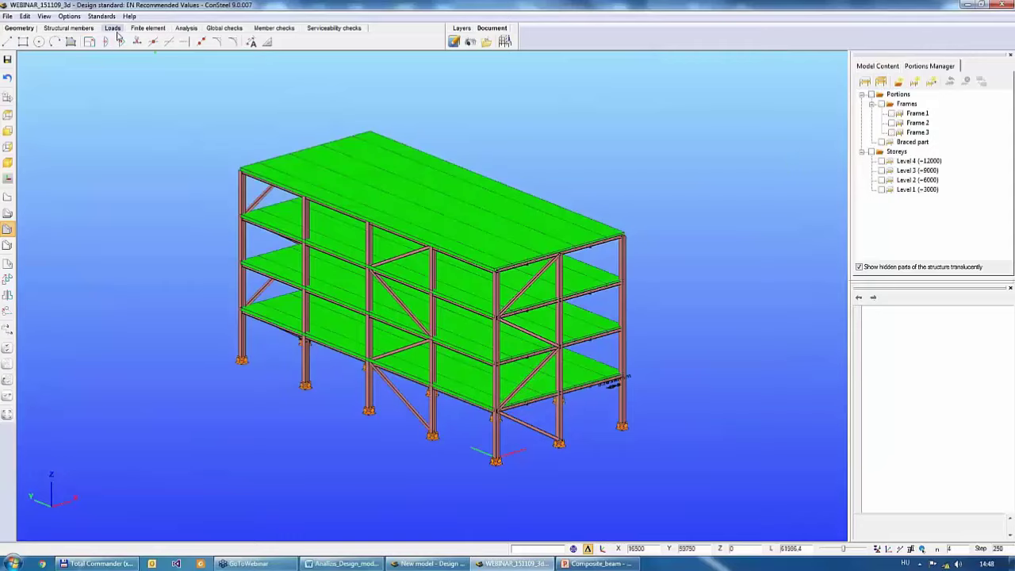
- Select the composite edge beam at the roof corner of the building and show only that member
left_click(71, 41)
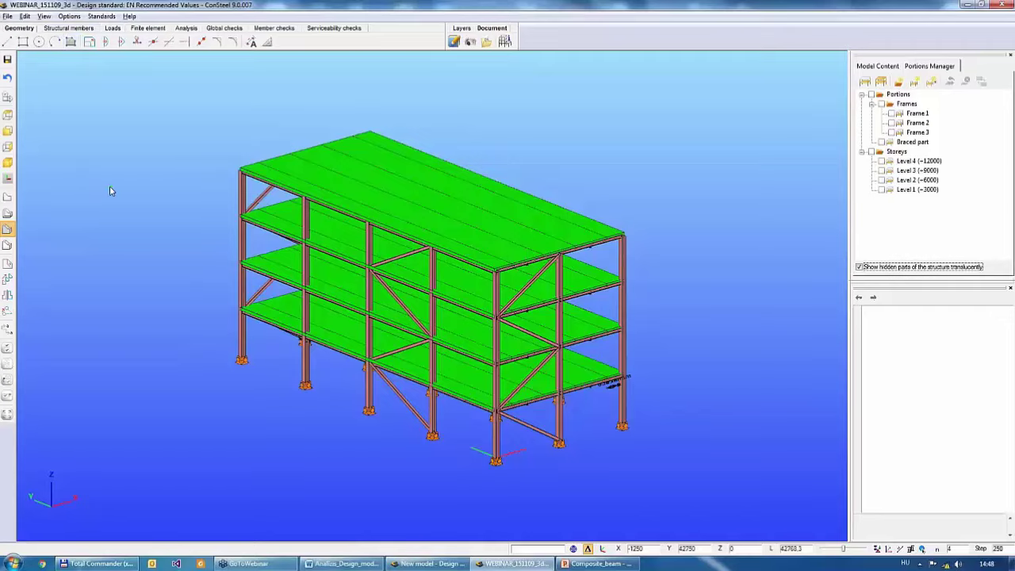
middle_click_drag(110, 186, 136, 219)
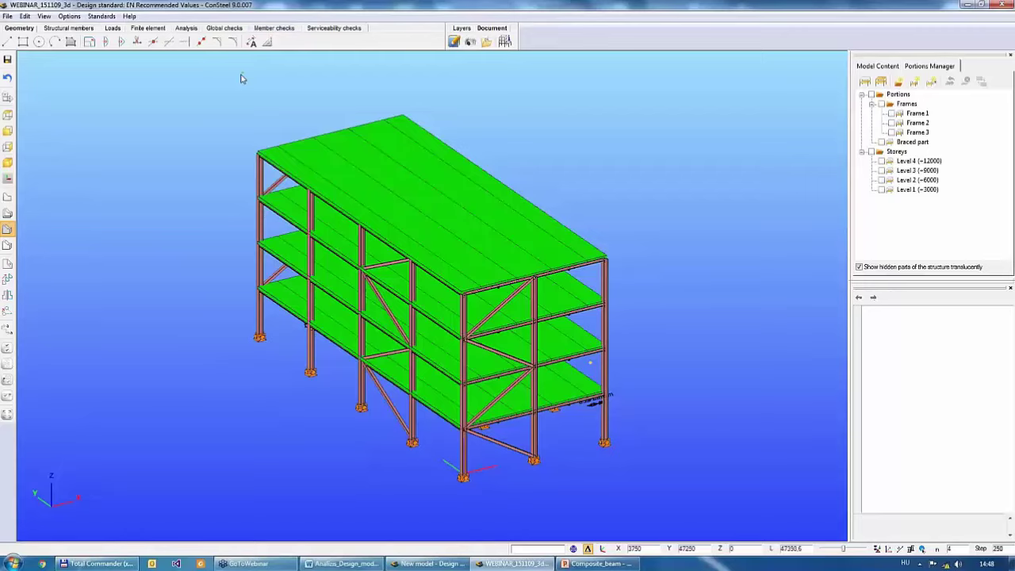
middle_click_drag(204, 176, 547, 241)
scroll(550, 248, "up", 4)
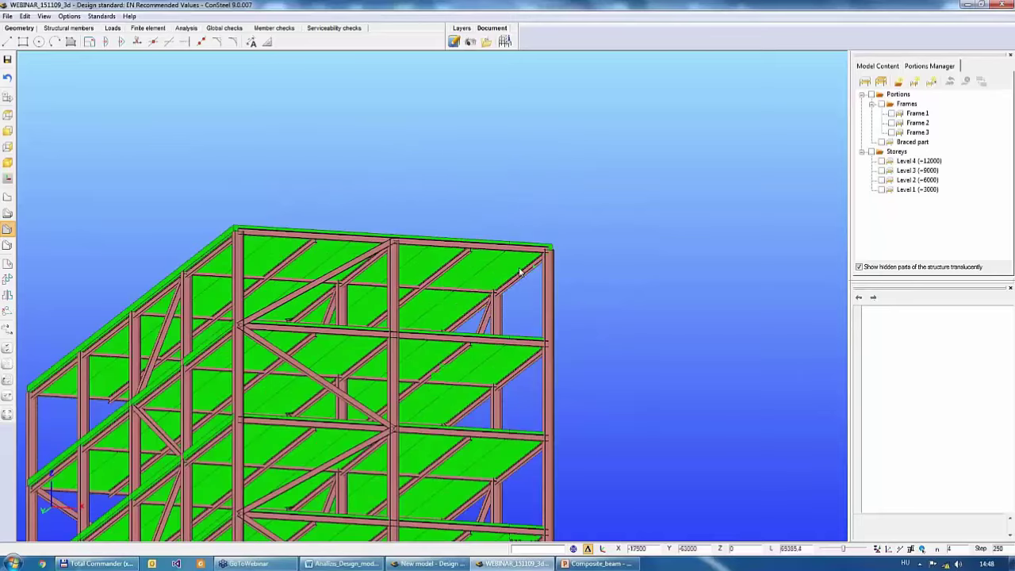
left_click(525, 268)
key("F2")
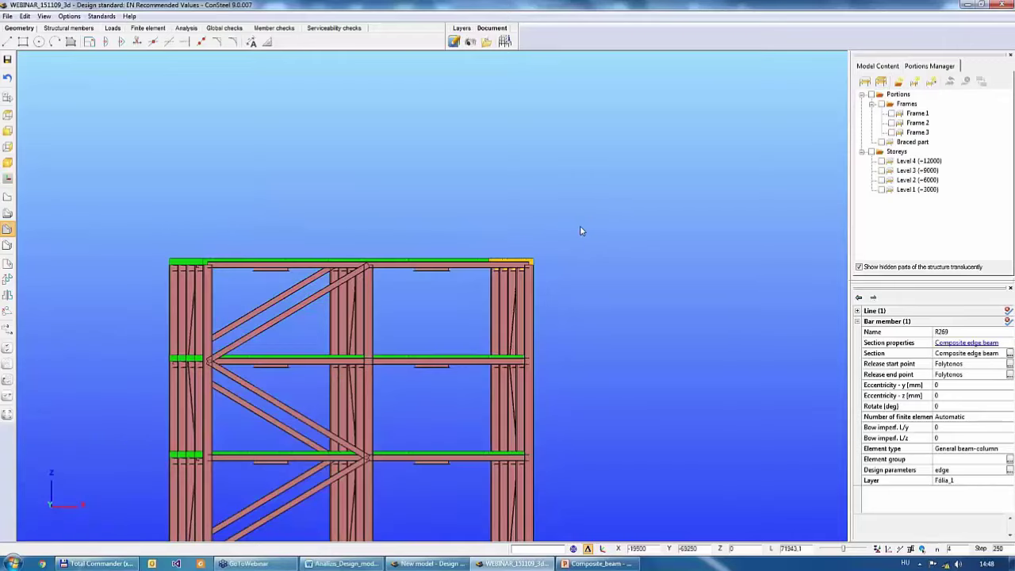
left_click(864, 81)
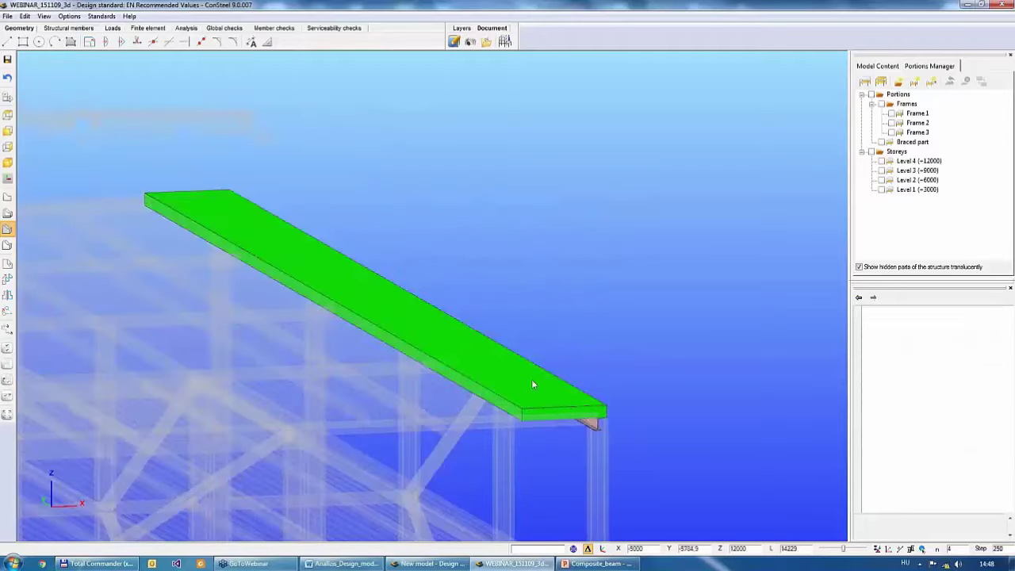
- Inspect the section definition of the isolated composite edge beam, and close it without changes
left_click(534, 385)
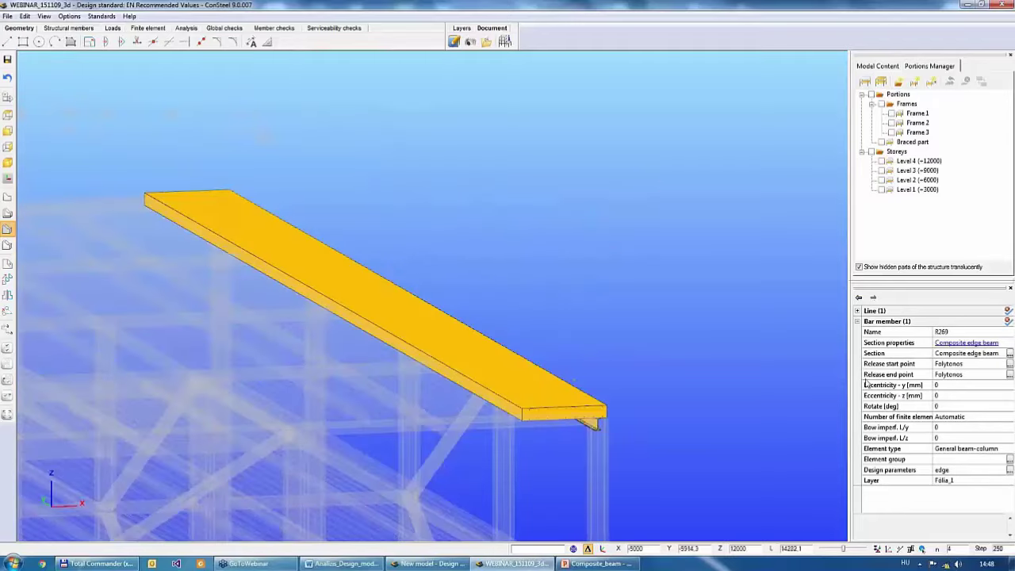
left_click(1009, 354)
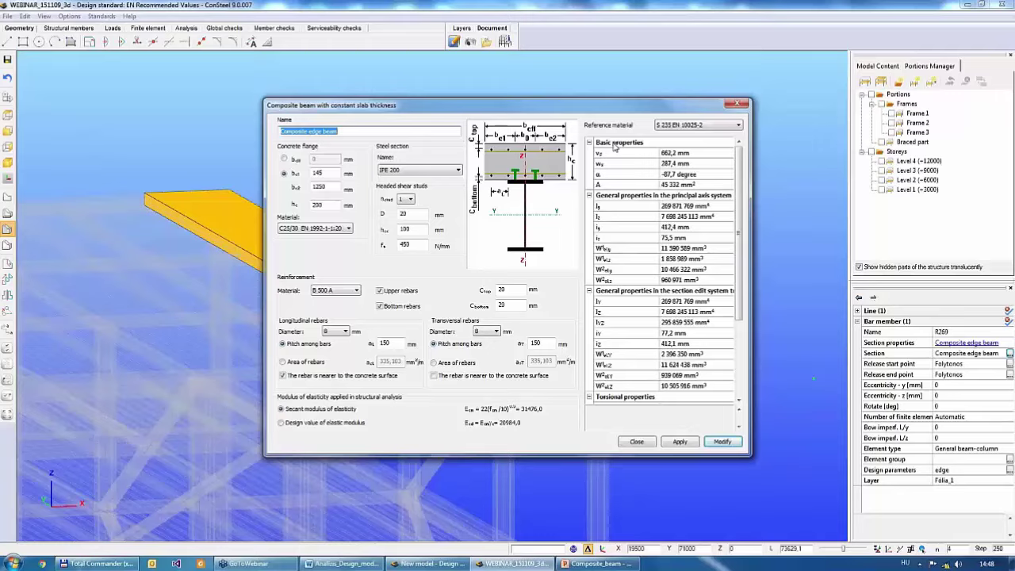
left_click(738, 104)
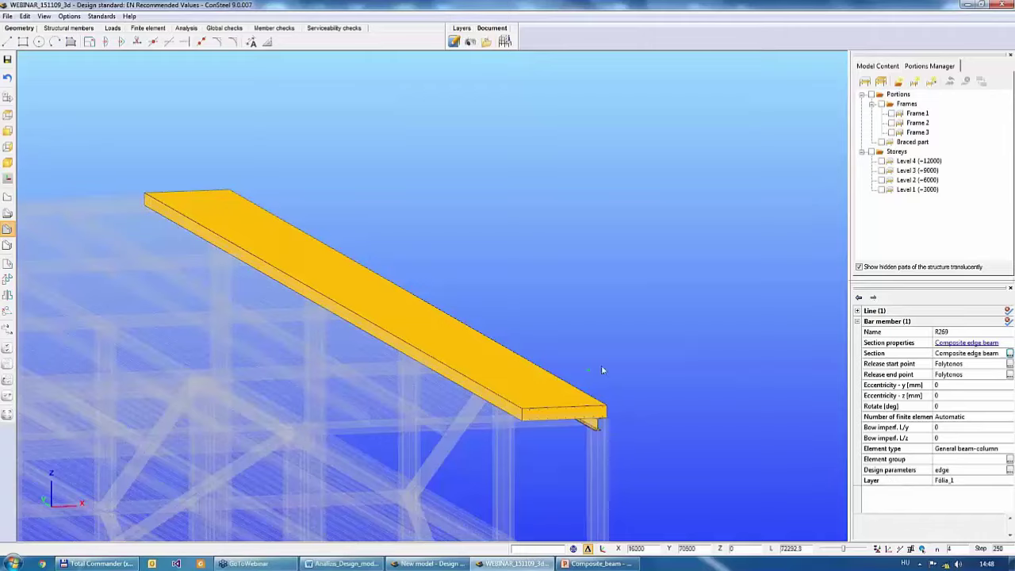
- Show the complete building again and view the roof edge beam within the structure
scroll(615, 341, "down", 5)
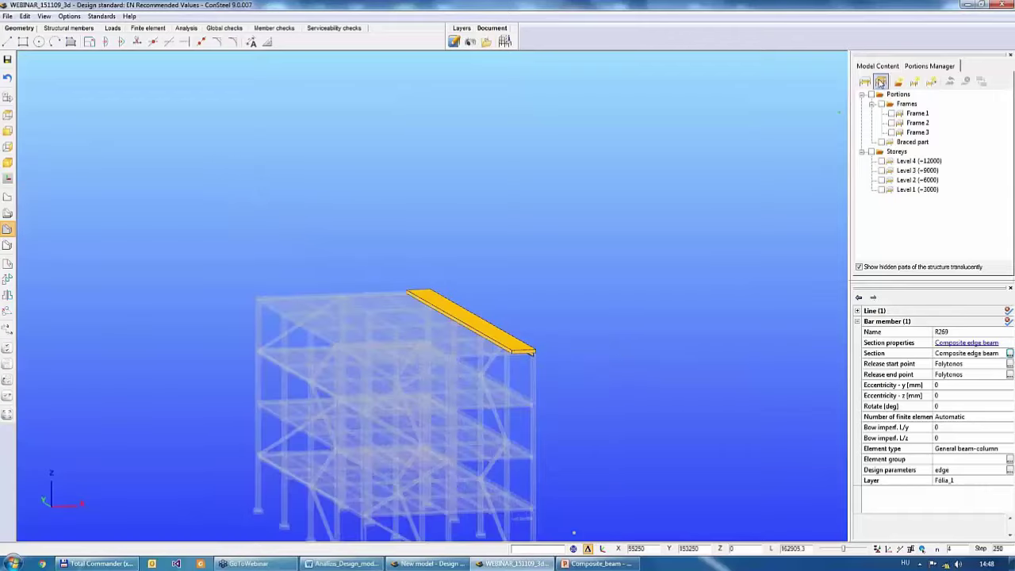
left_click(881, 82)
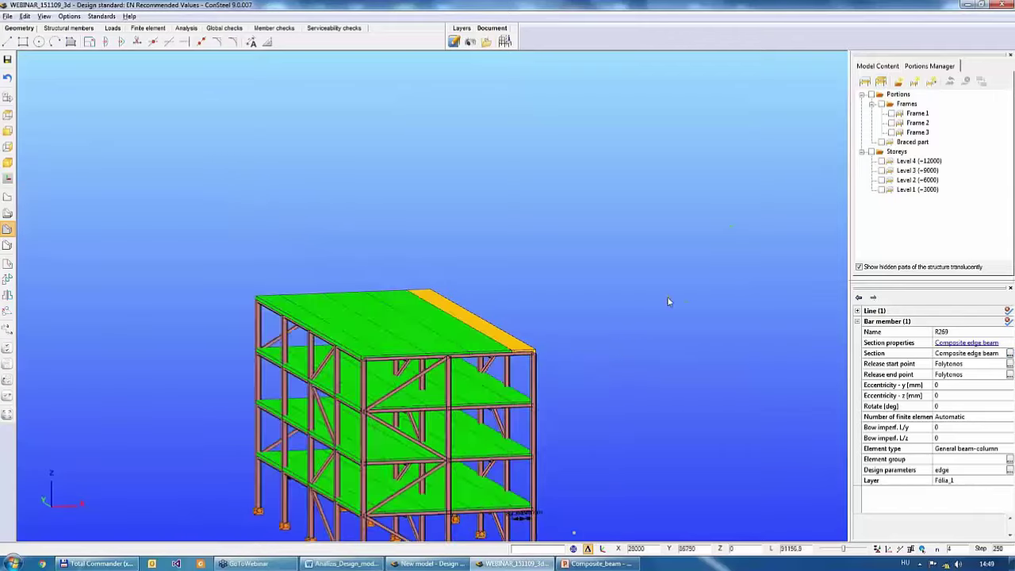
middle_click_drag(668, 301, 929, 441)
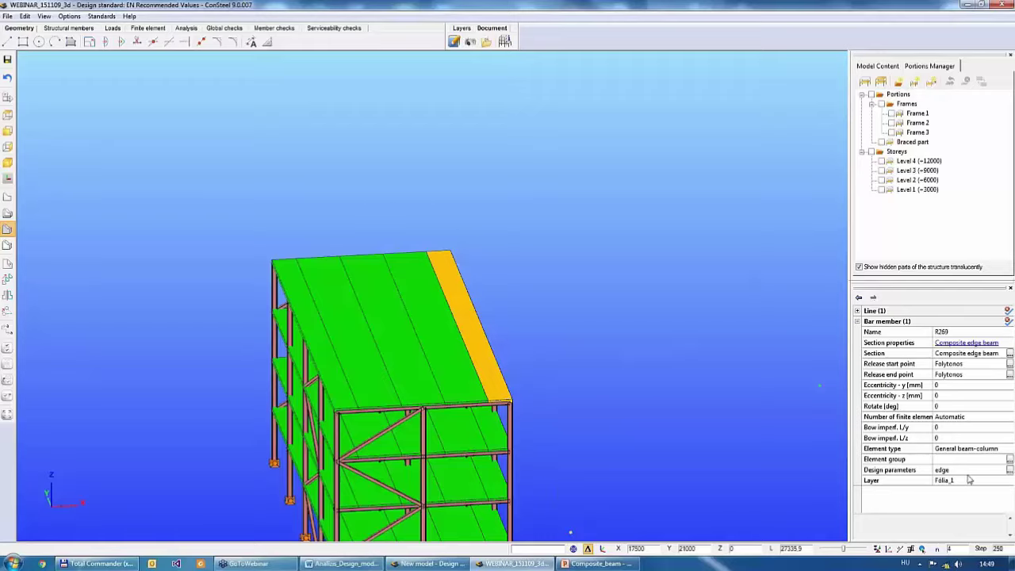
middle_click_drag(707, 434, 699, 411)
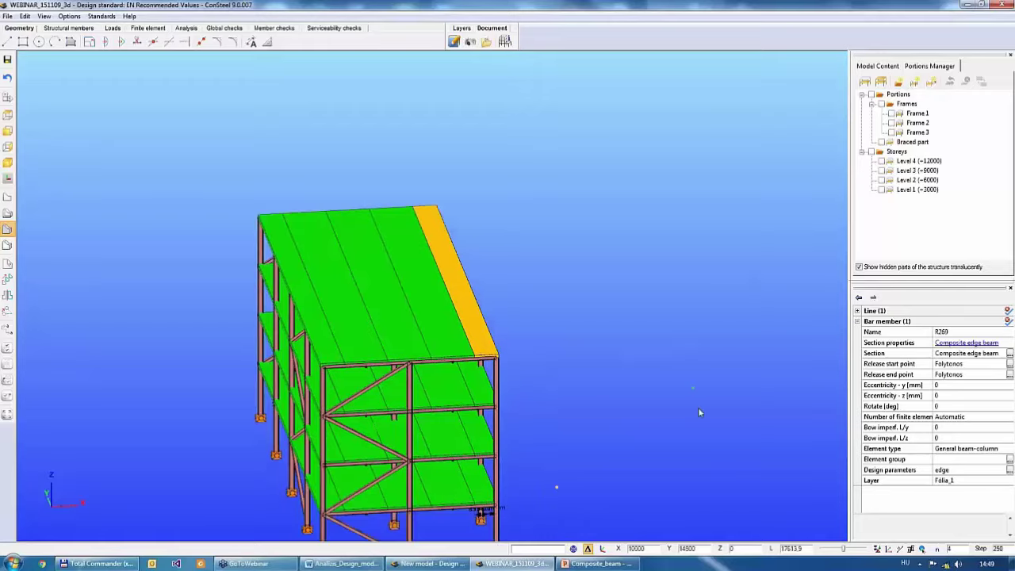
- Select all bar members with the Composite edge beam section by property, using accurate selection
scroll(657, 387, "down", 2)
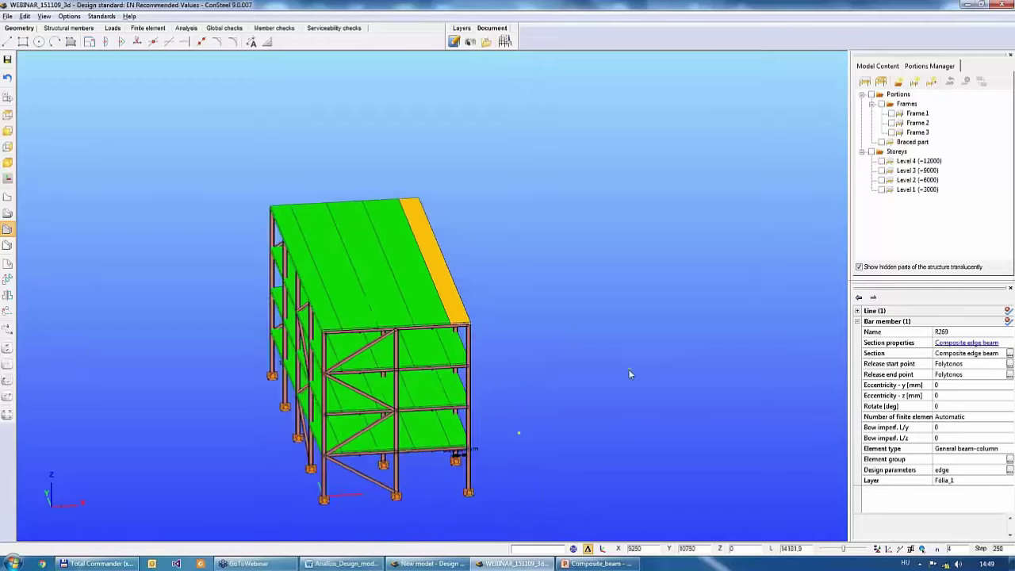
middle_click_drag(629, 374, 599, 355)
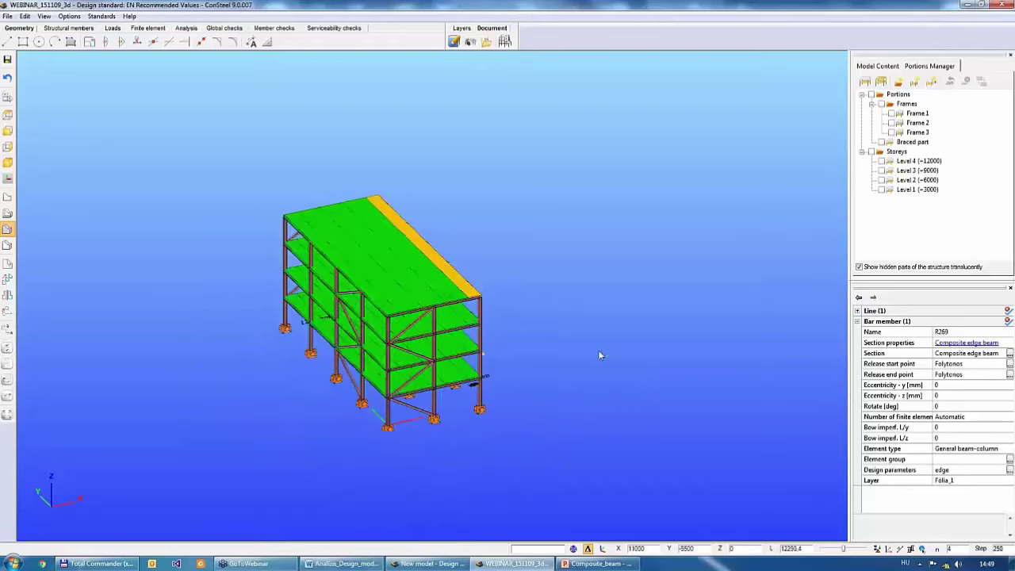
scroll(599, 356, "up", 2)
right_click(552, 163)
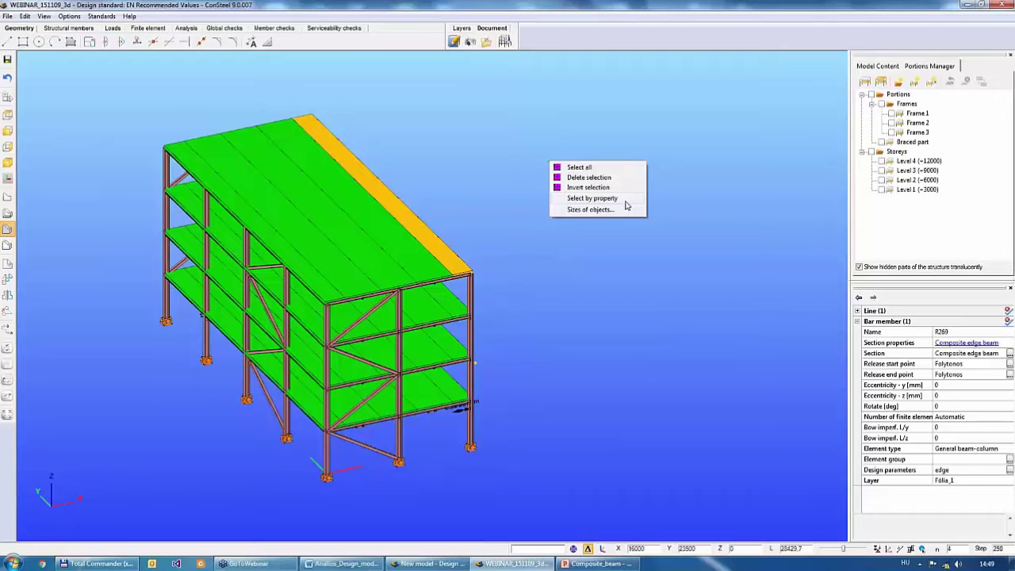
left_click(617, 241)
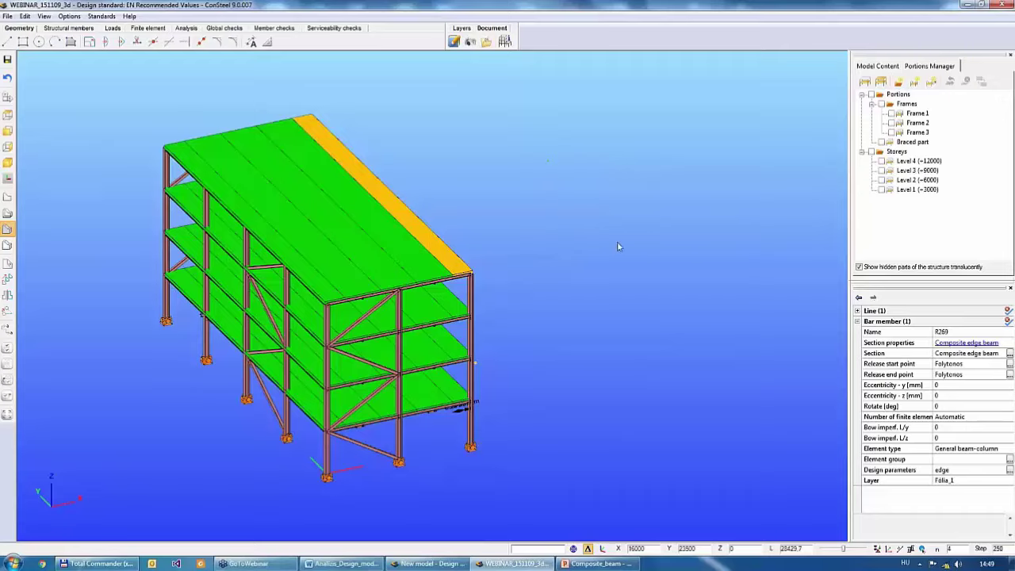
right_click(523, 178)
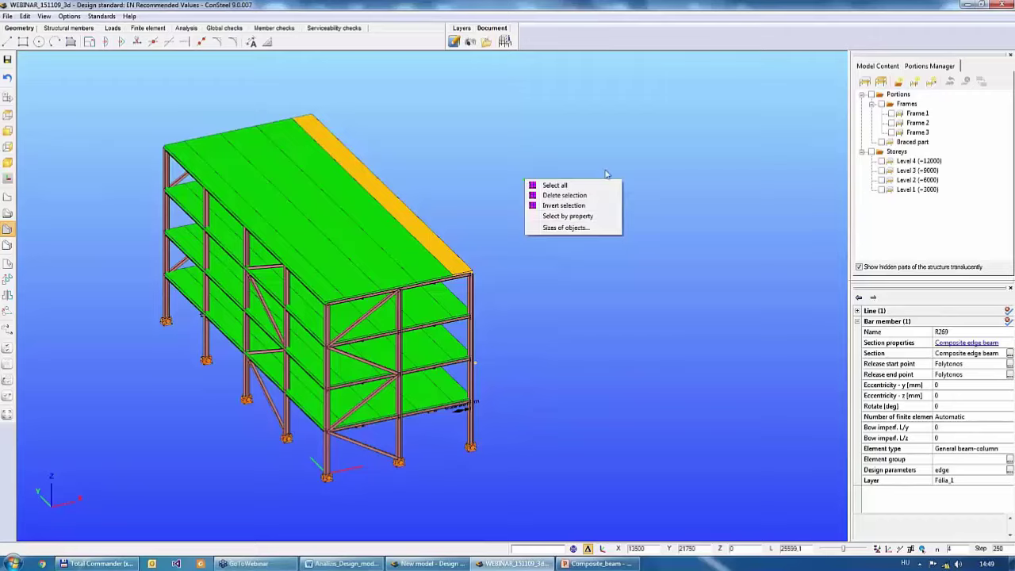
left_click(590, 222)
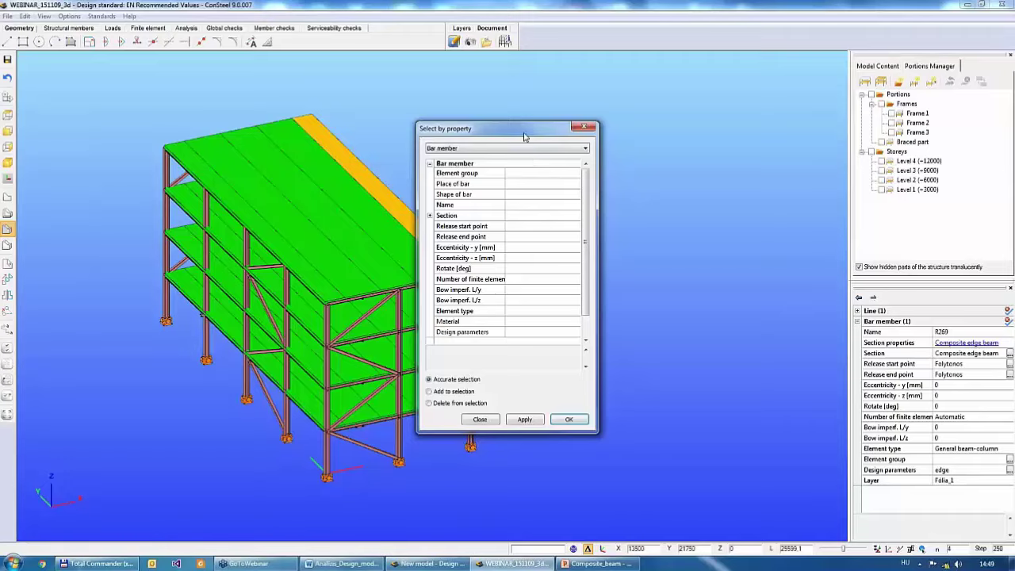
left_click_drag(540, 135, 718, 99)
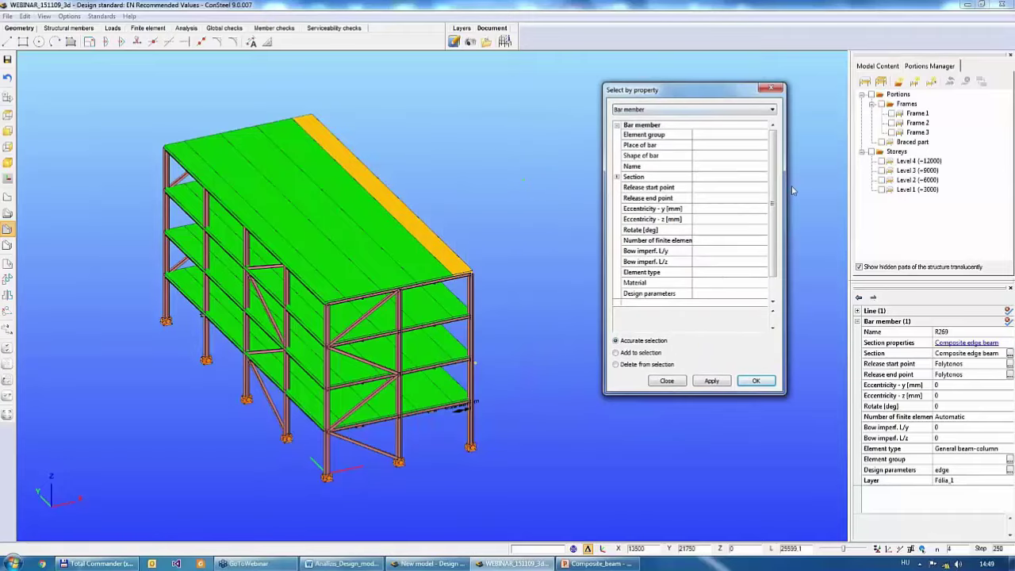
left_click(721, 178)
left_click(721, 179)
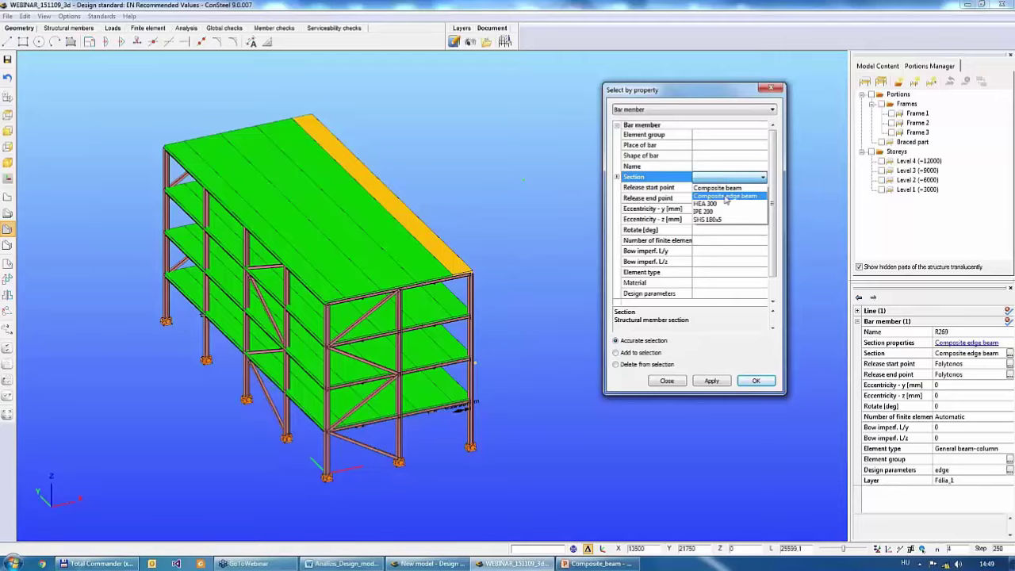
left_click(737, 197)
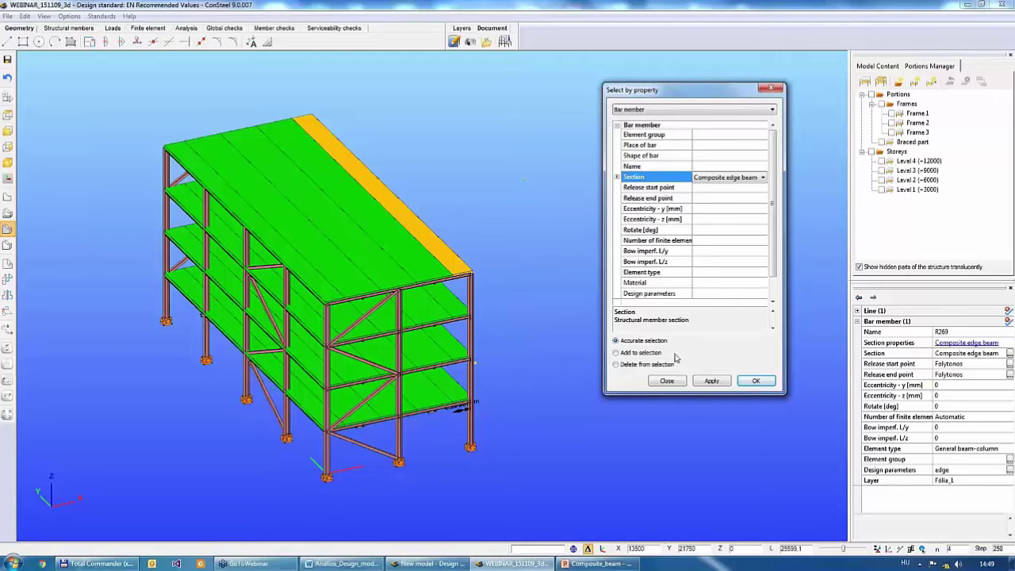
left_click(711, 382)
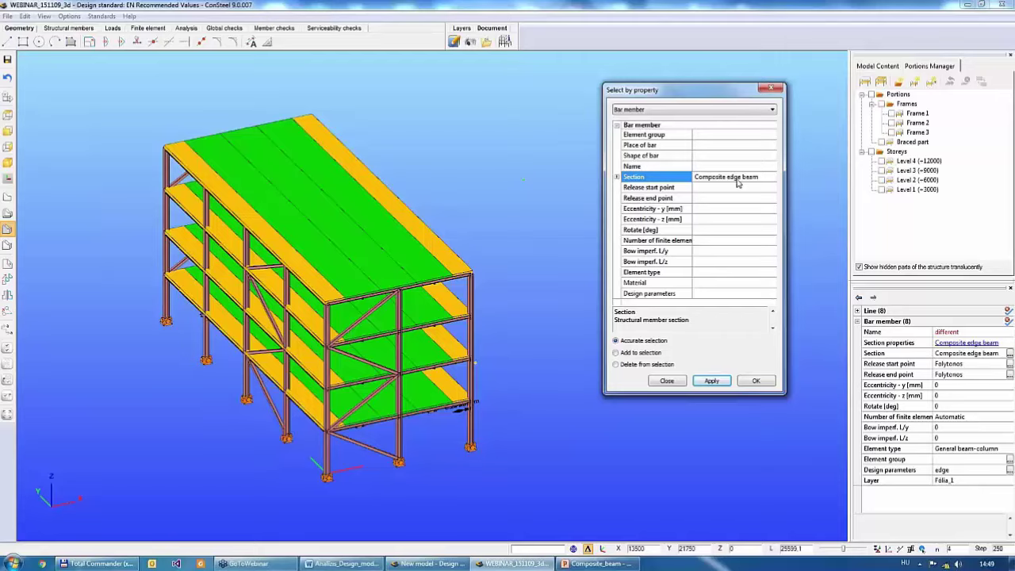
- Add all bar members with the Composite beam section to the current selection
left_click(632, 355)
left_click(761, 177)
left_click(771, 177)
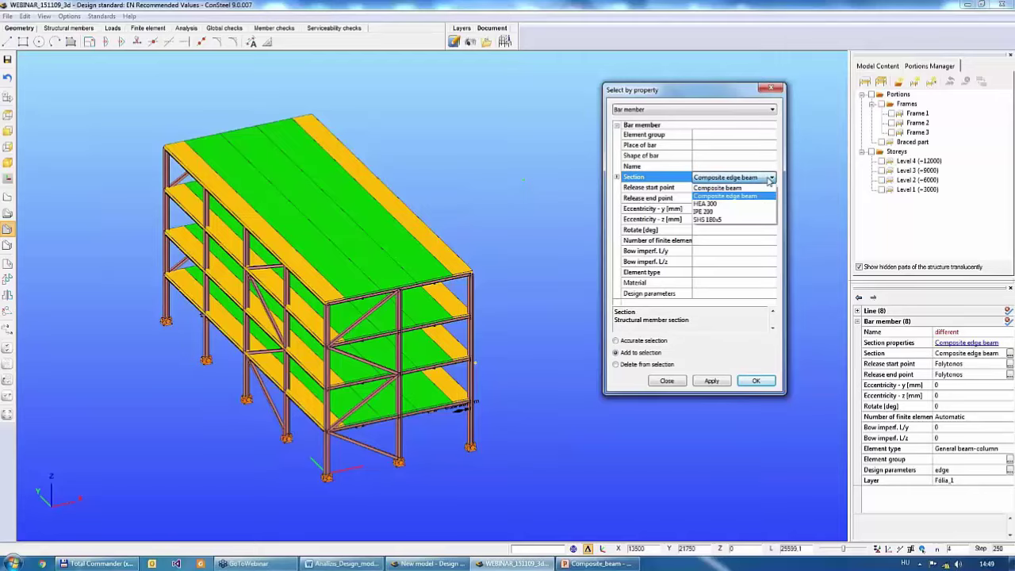
left_click(728, 190)
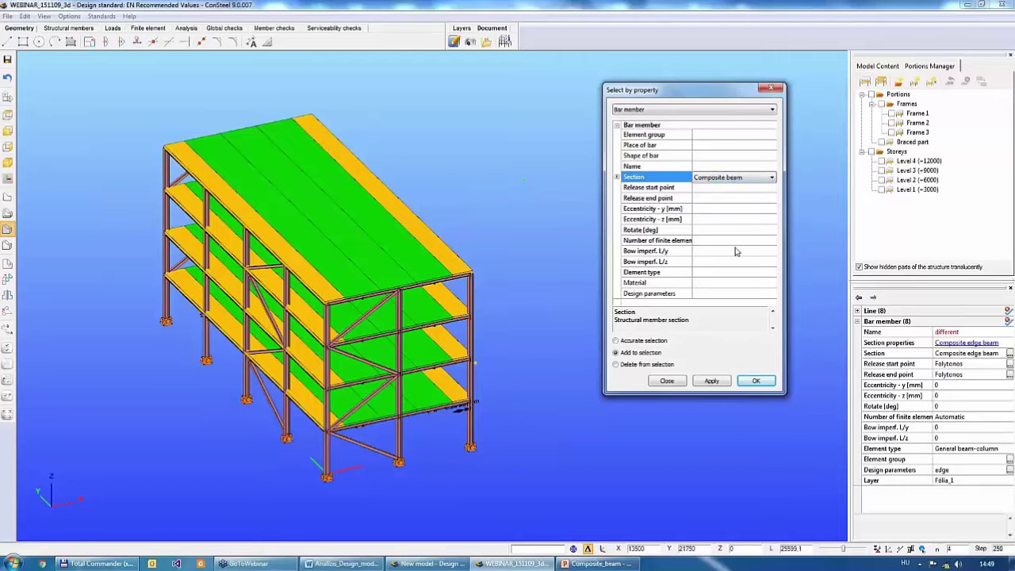
left_click(711, 381)
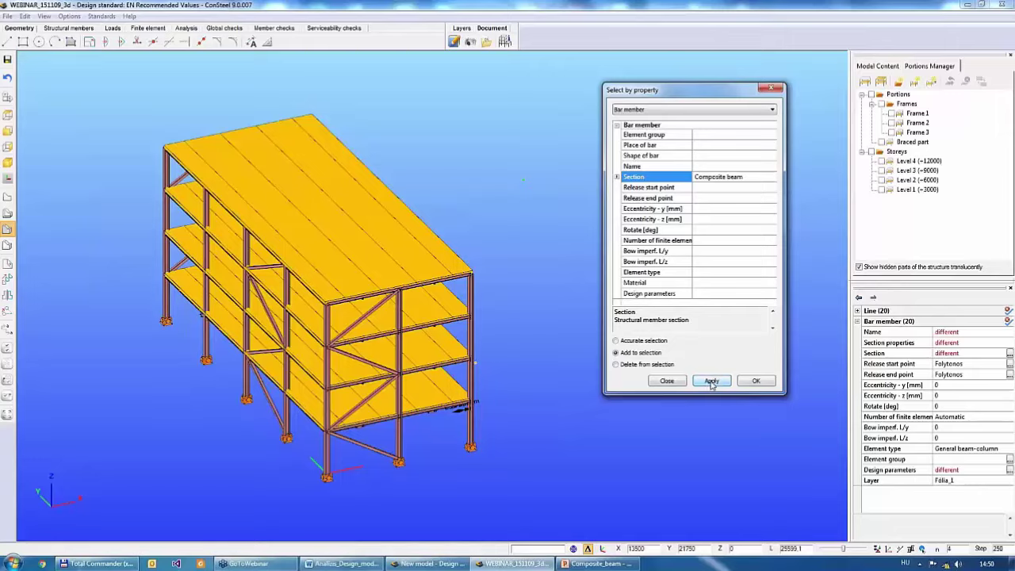
- Remove the Composite beam members from the selection and finish with an accurate selection of the Composite edge beam section
left_click(618, 366)
left_click(712, 381)
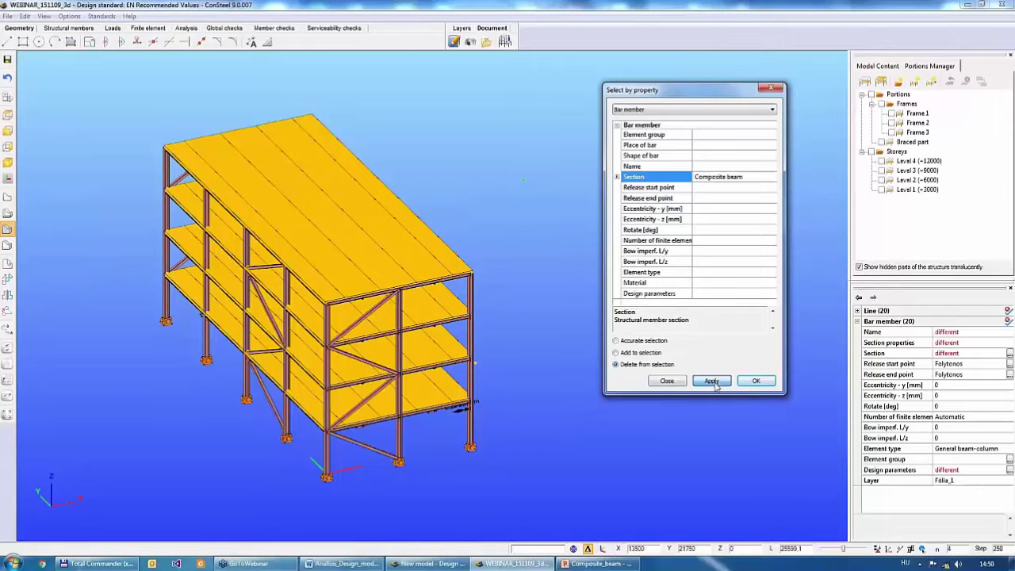
left_click(758, 178)
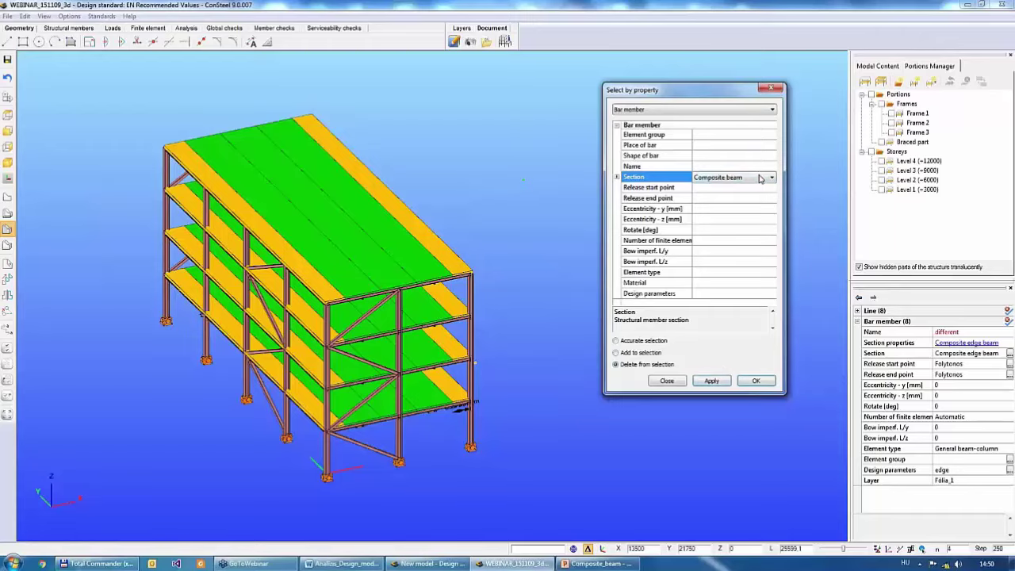
left_click(761, 178)
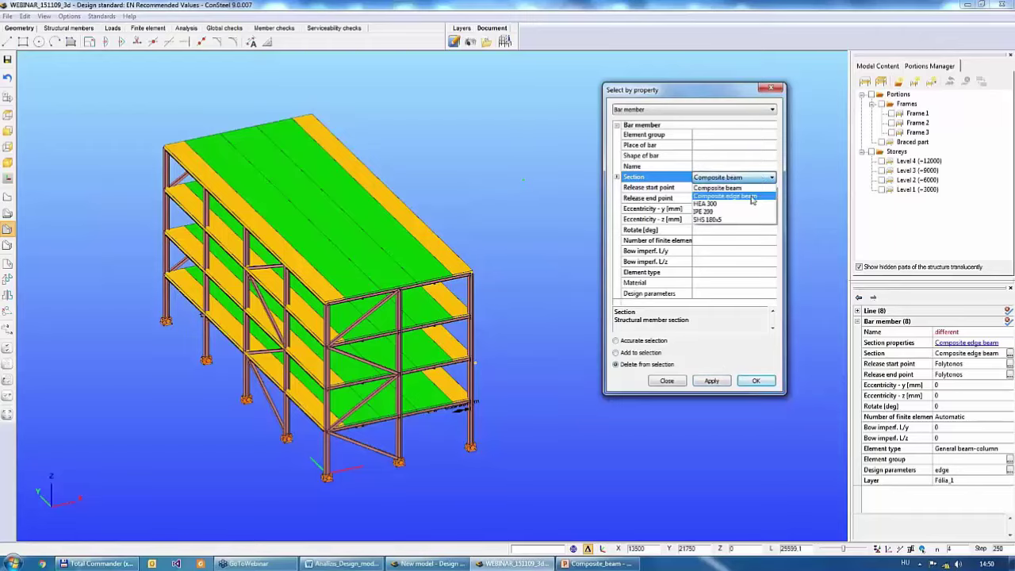
left_click(745, 200)
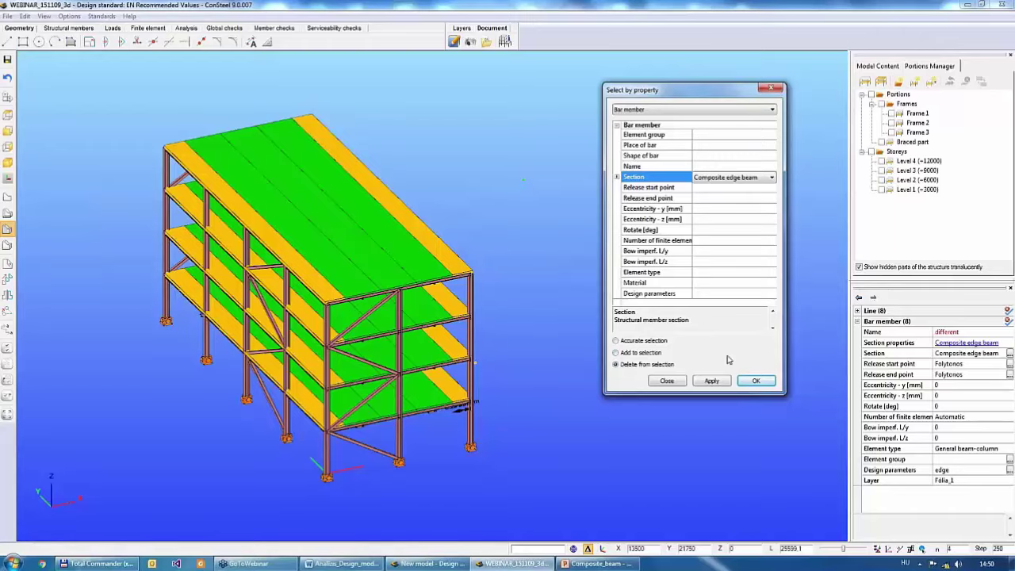
left_click(647, 341)
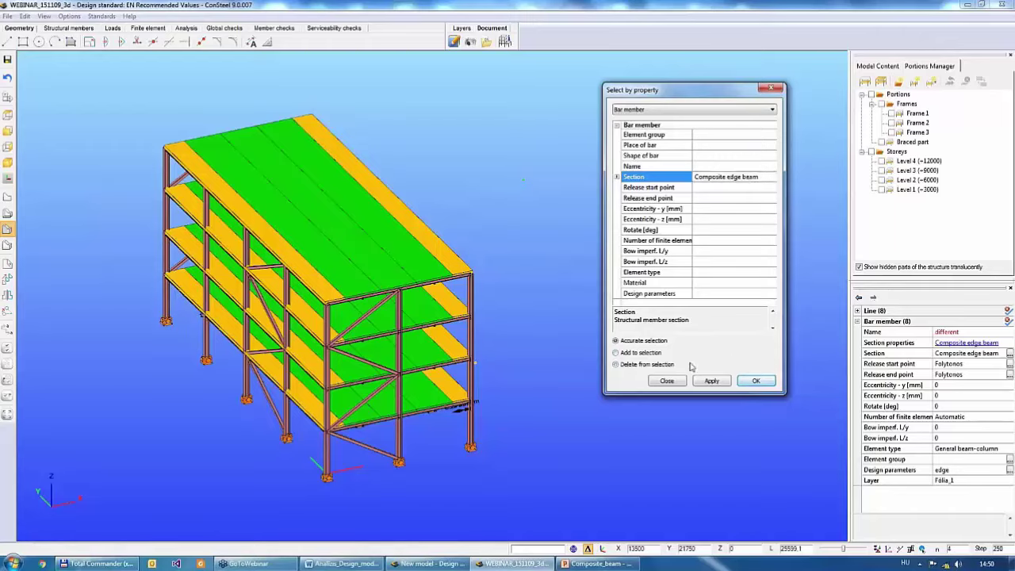
left_click(756, 381)
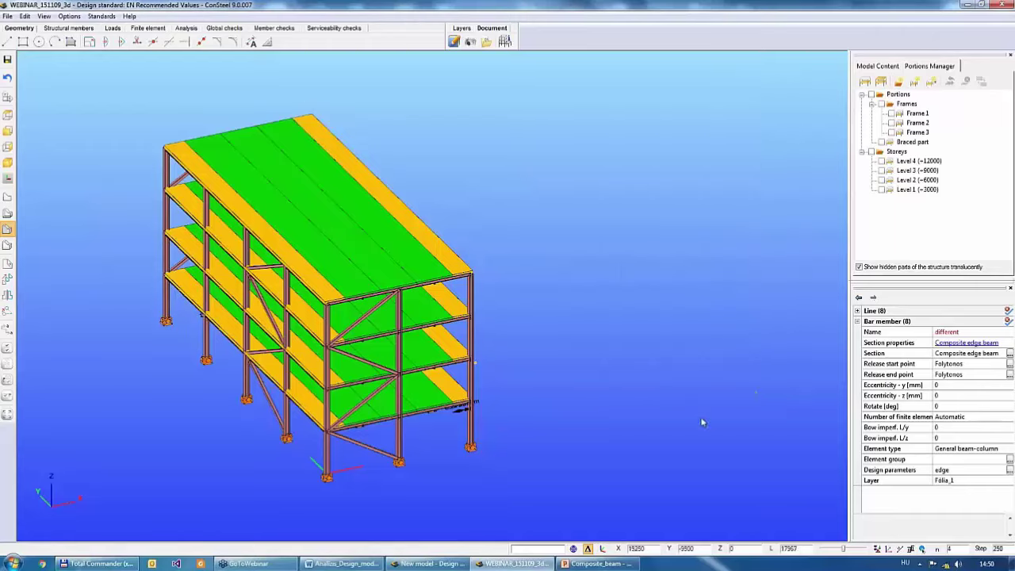
- Review the edge design parameters of the selected edge beams, apply them to these members, and clear the selection
middle_click_drag(647, 426, 804, 469)
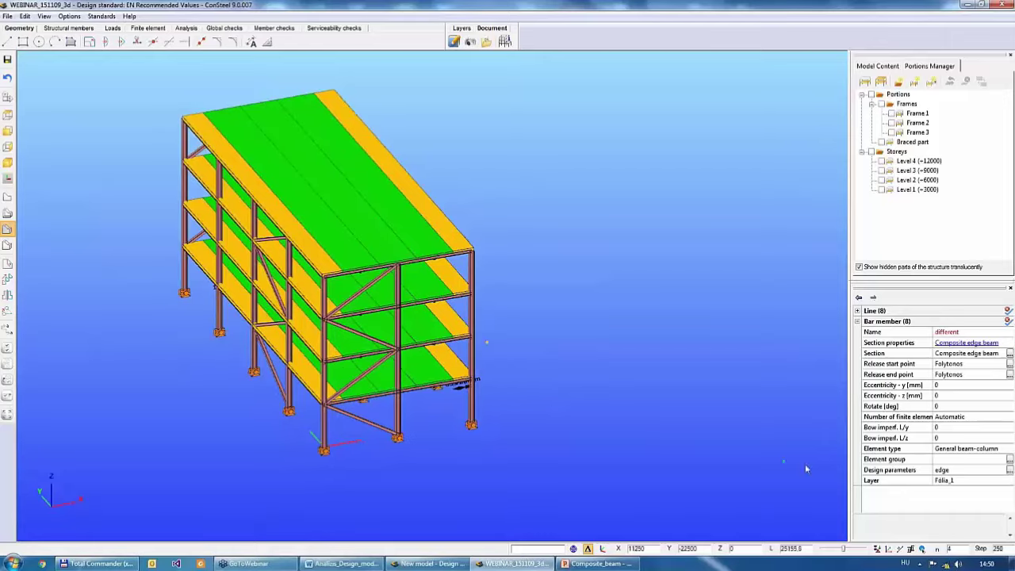
left_click(1009, 470)
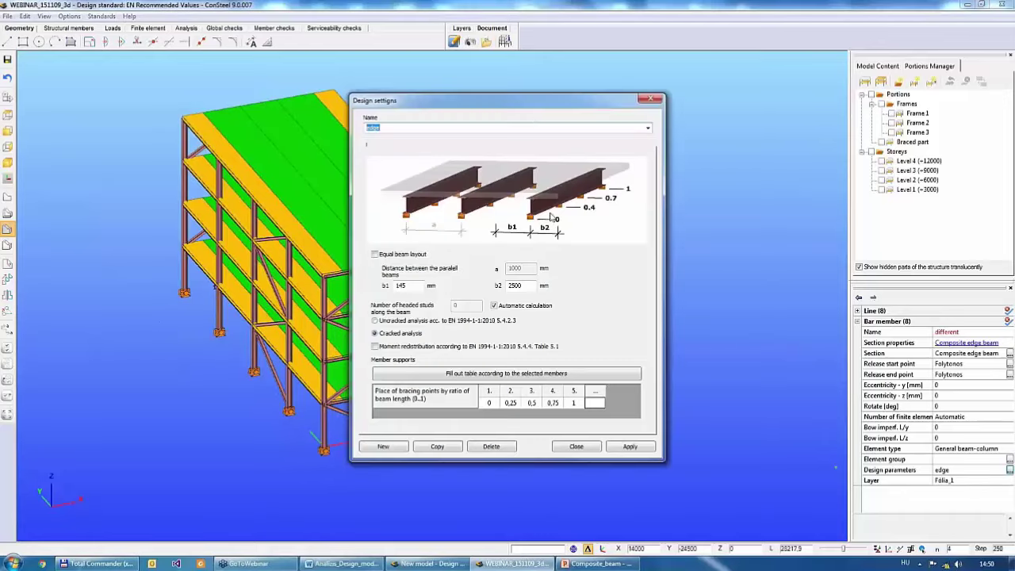
left_click_drag(542, 103, 724, 68)
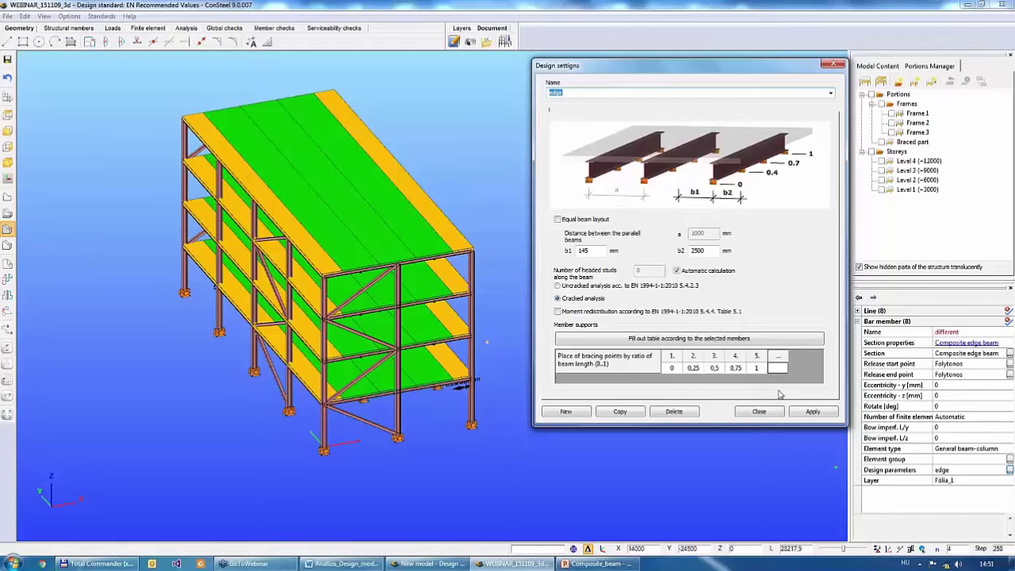
left_click(816, 411)
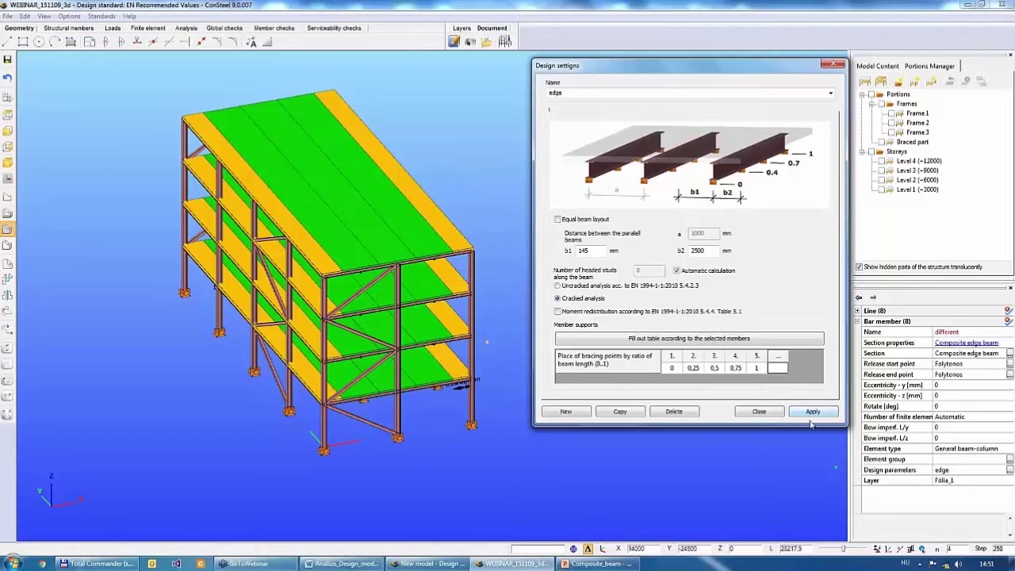
left_click(763, 412)
left_click(610, 322)
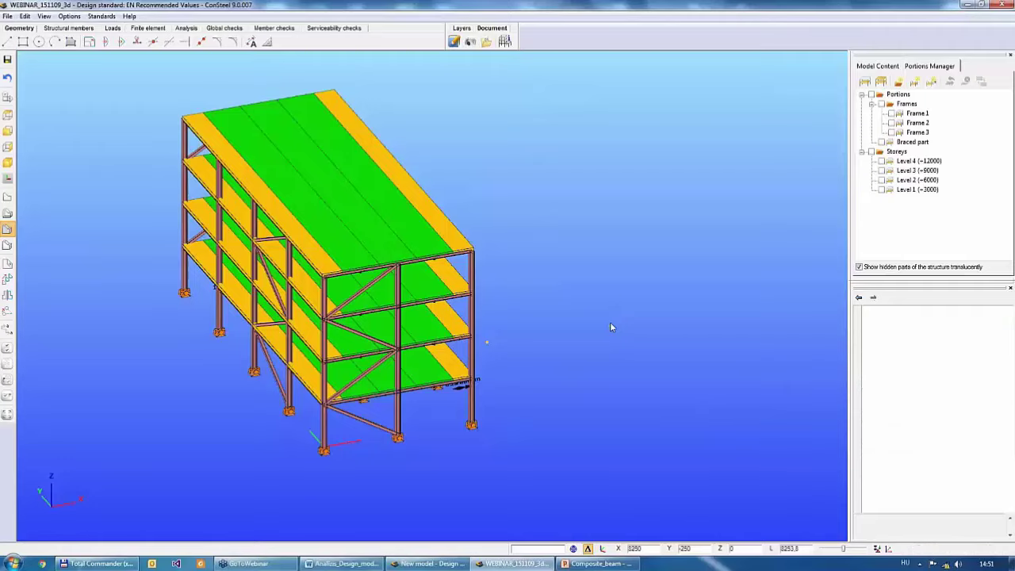
- Select all bar members with the Composite beam section by property
scroll(593, 273, "down", 2)
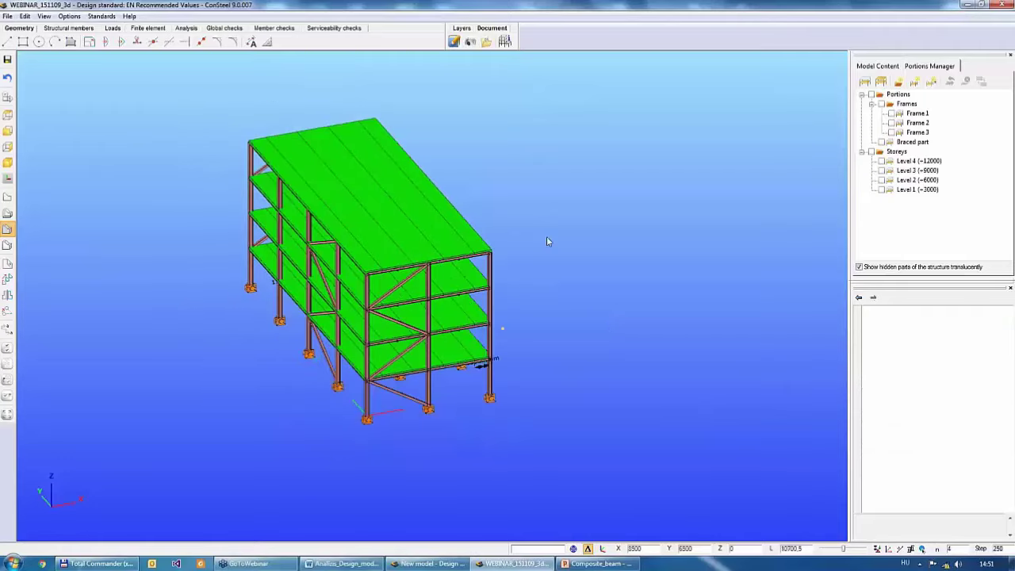
right_click(548, 238)
left_click(595, 274)
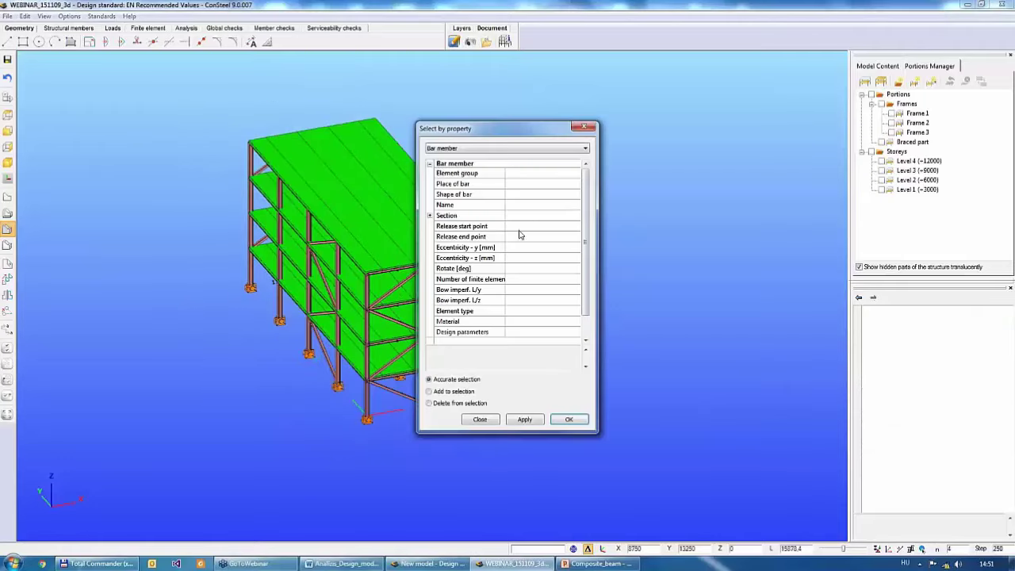
left_click(527, 217)
left_click(529, 216)
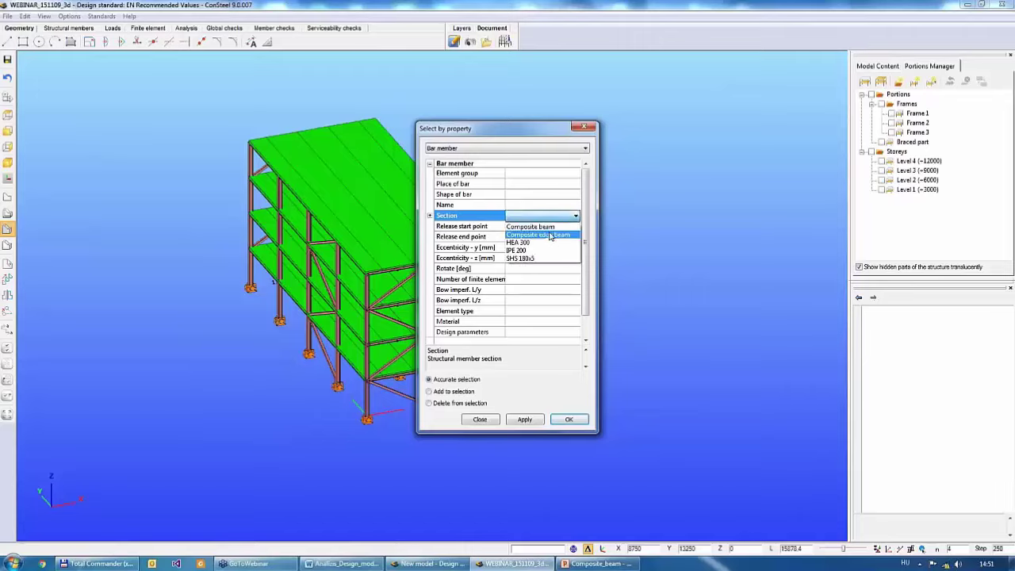
left_click(530, 227)
left_click(570, 420)
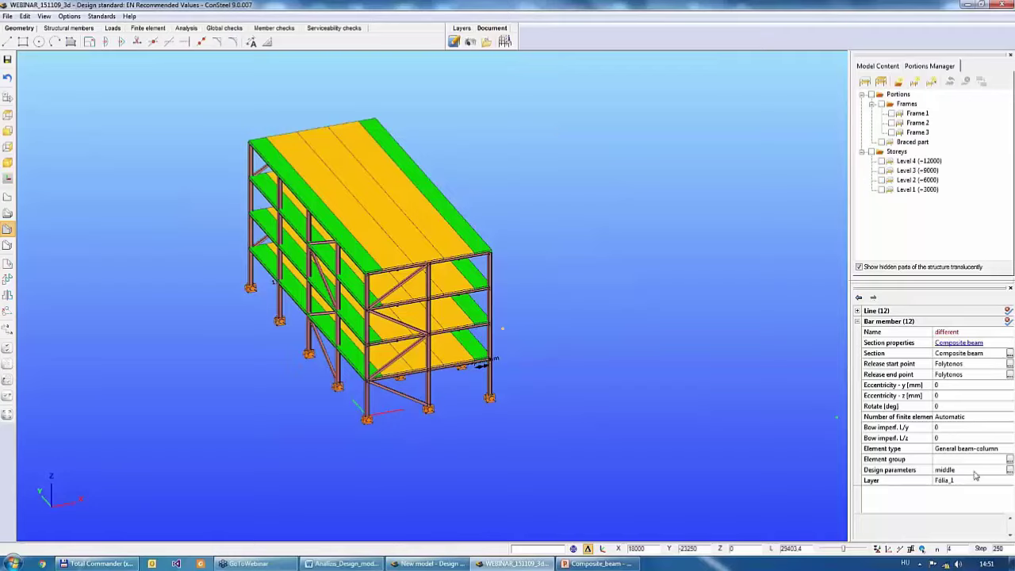
- Inspect the middle design parameters of the selected composite beams, close them without changes, and clear the selection
left_click(1010, 470)
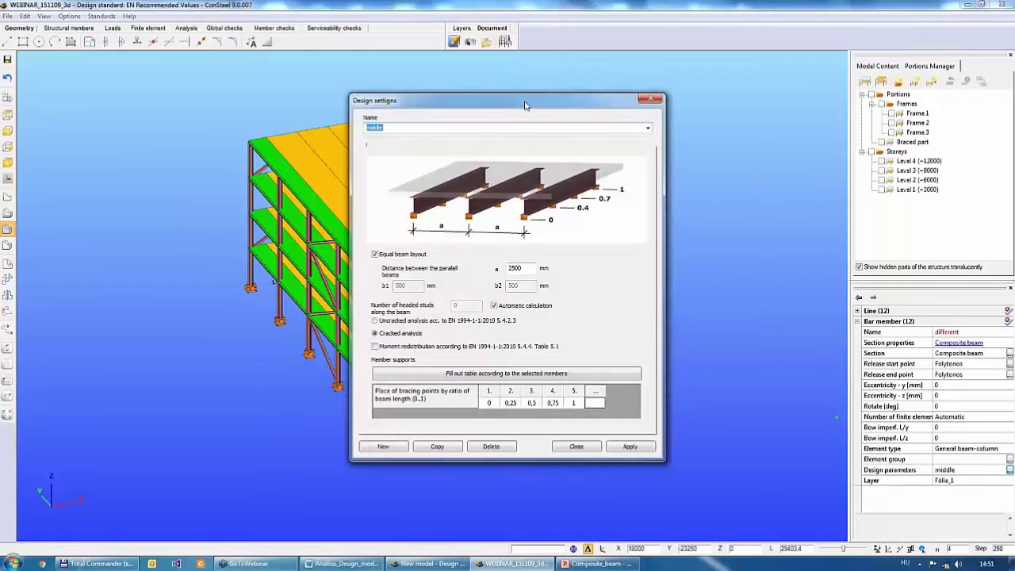
left_click_drag(525, 105, 705, 76)
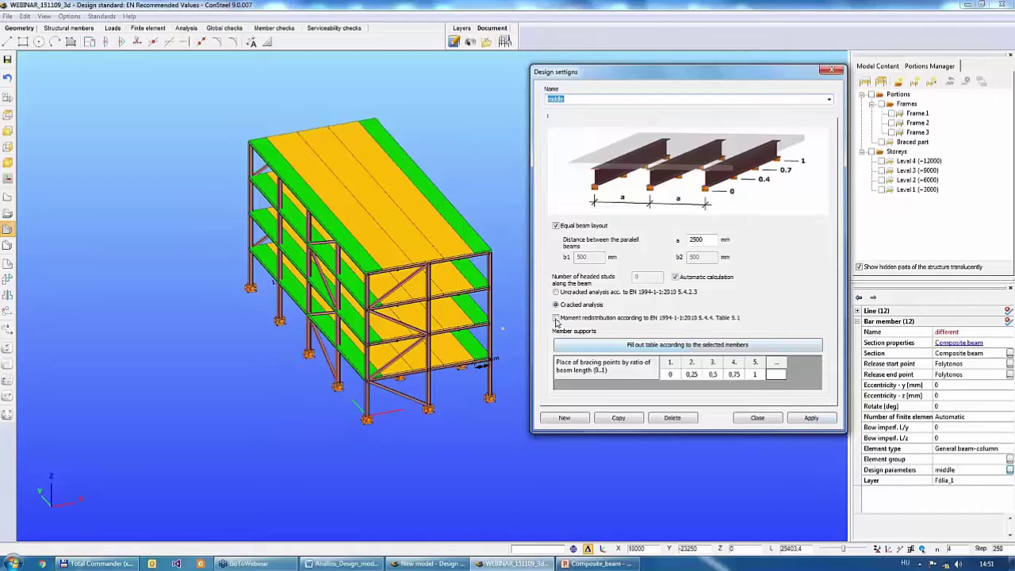
left_click(833, 72)
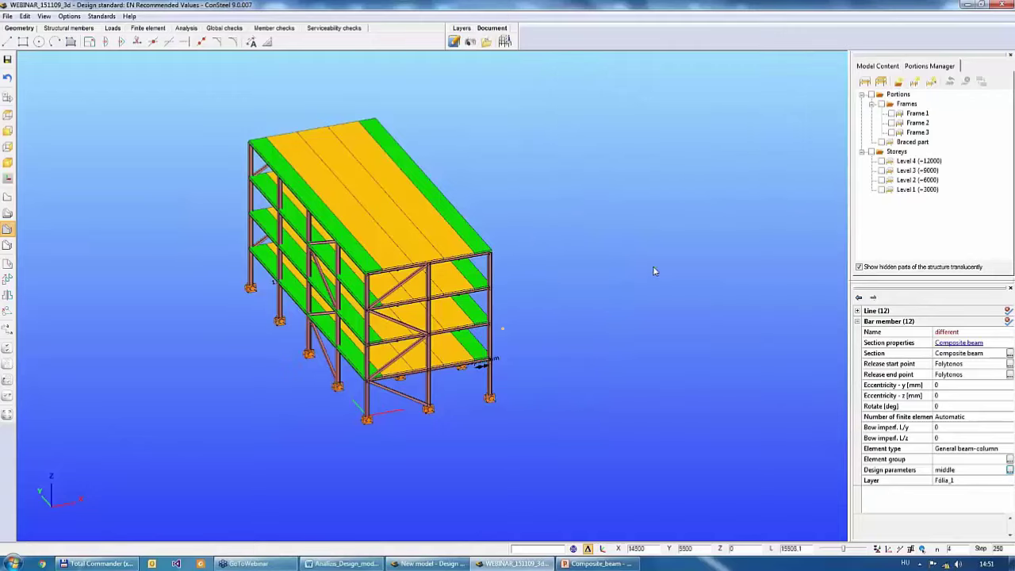
left_click(520, 260)
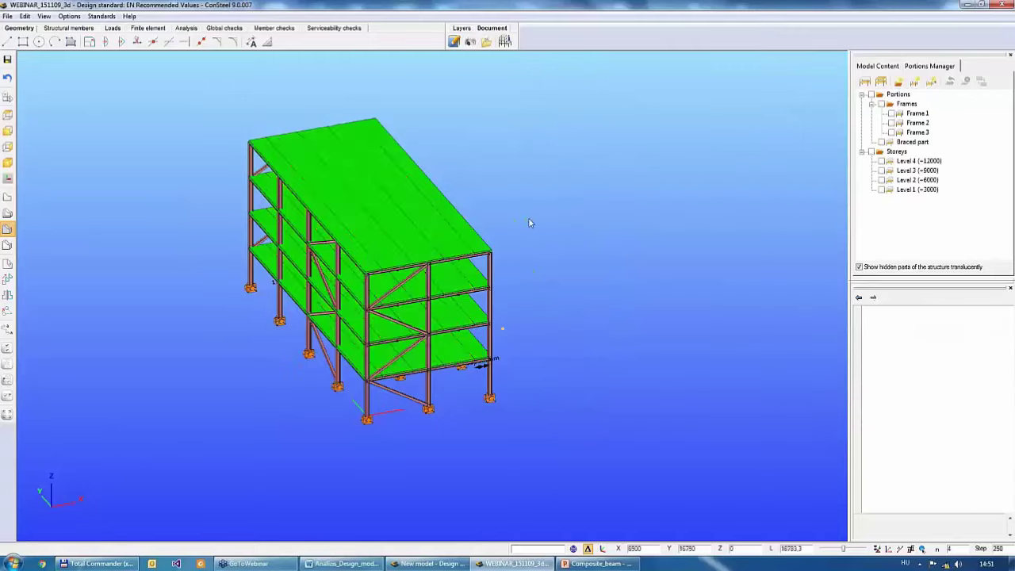
- Select the roof's intermediate composite beam next to the far edge beam
middle_click_drag(530, 223, 557, 261)
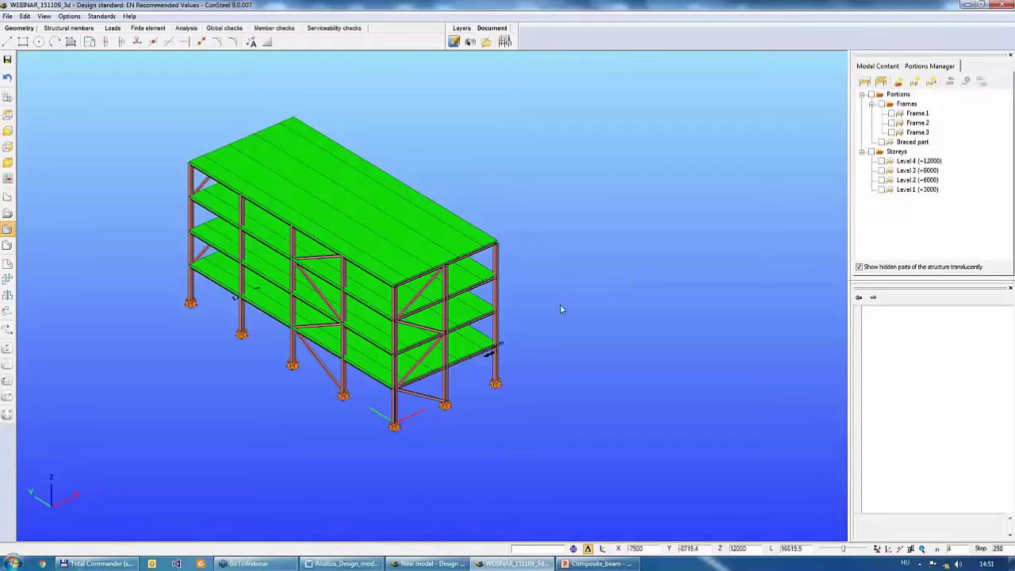
left_click(468, 211)
middle_click_drag(628, 302, 631, 277)
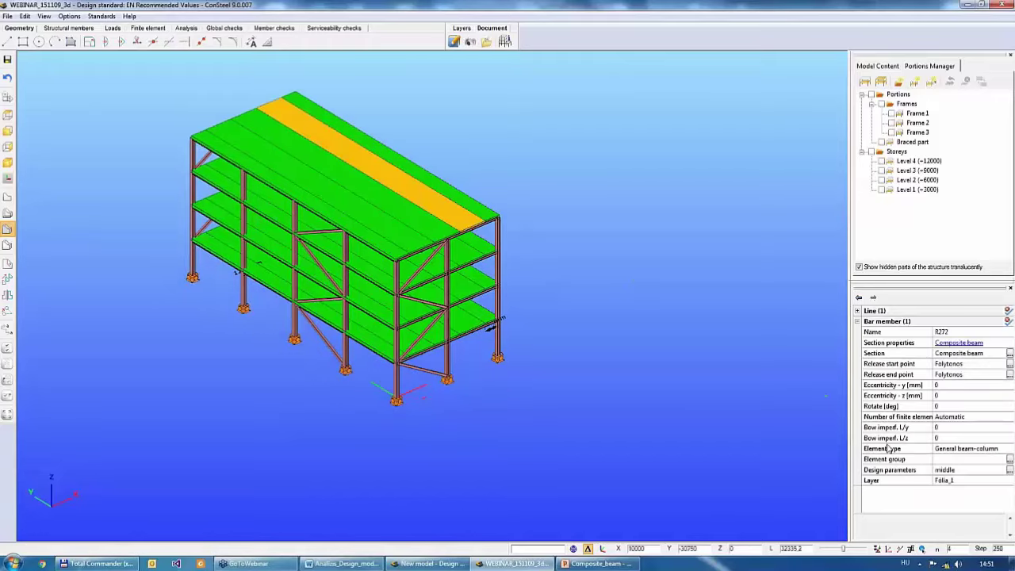
middle_click_drag(595, 325, 559, 281)
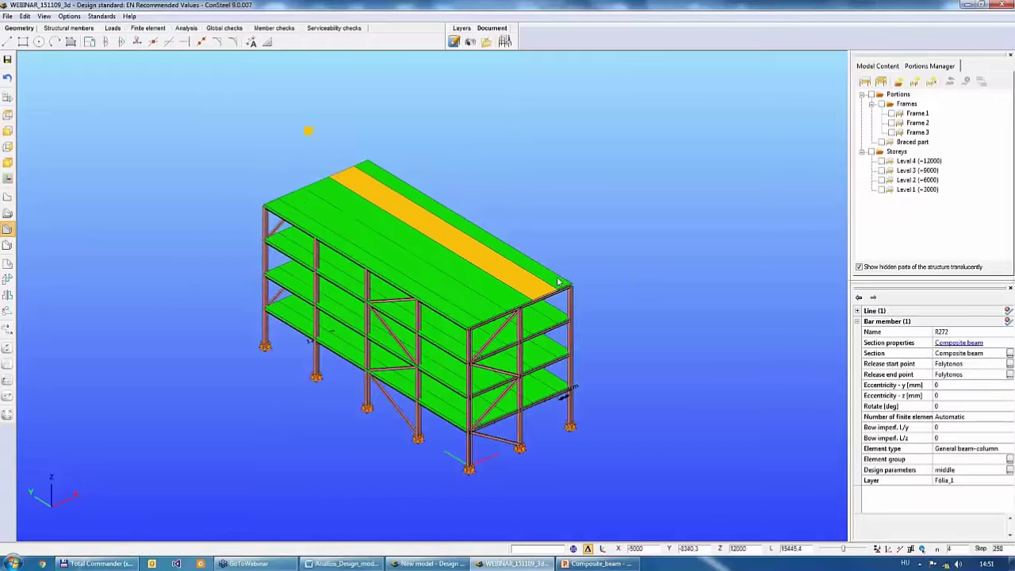
- Assign the middle design parameters to the selected intermediate roof composite beam
scroll(559, 281, "up", 5)
scroll(682, 370, "down", 1)
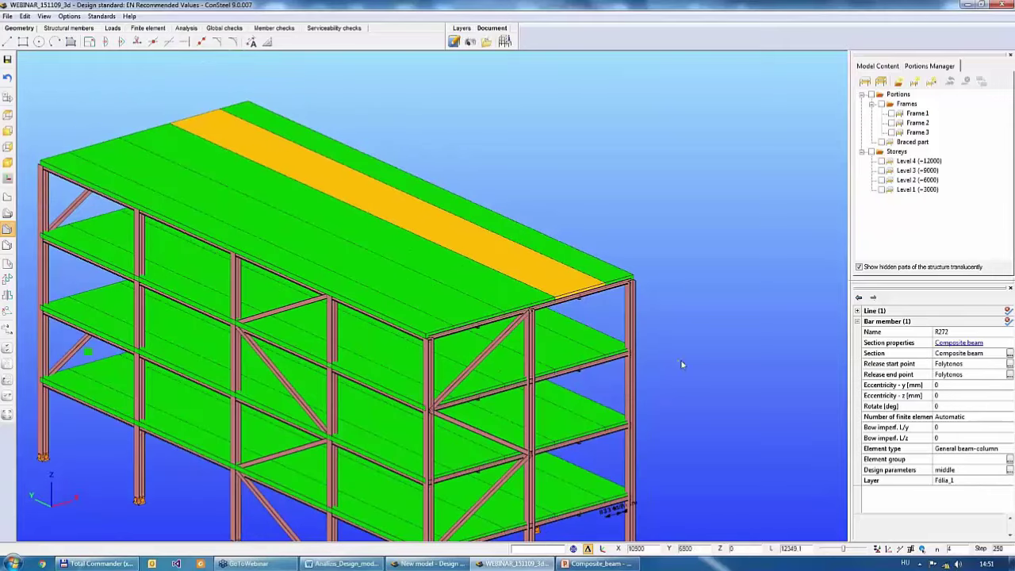
left_click(983, 473)
left_click(983, 471)
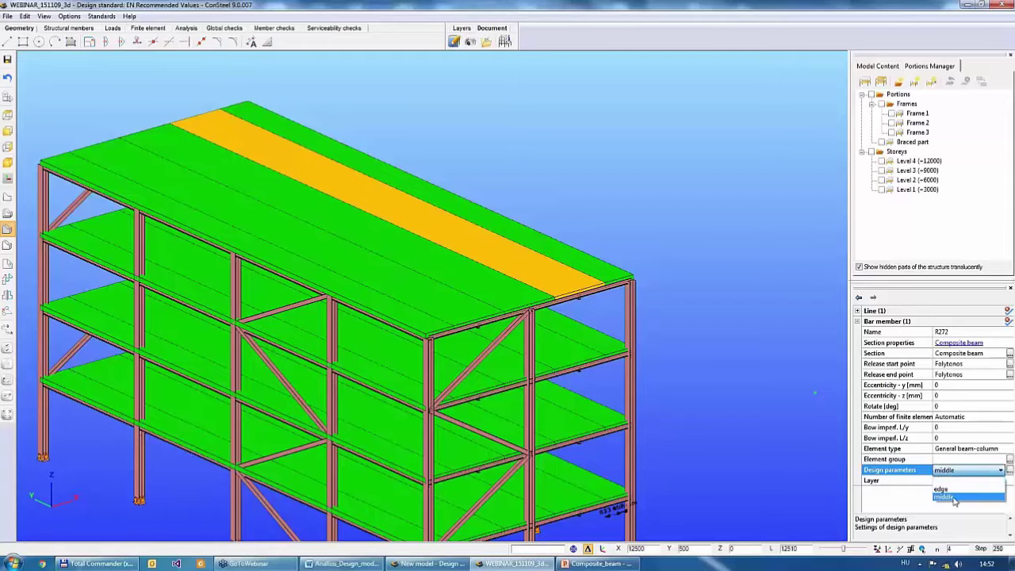
left_click(954, 498)
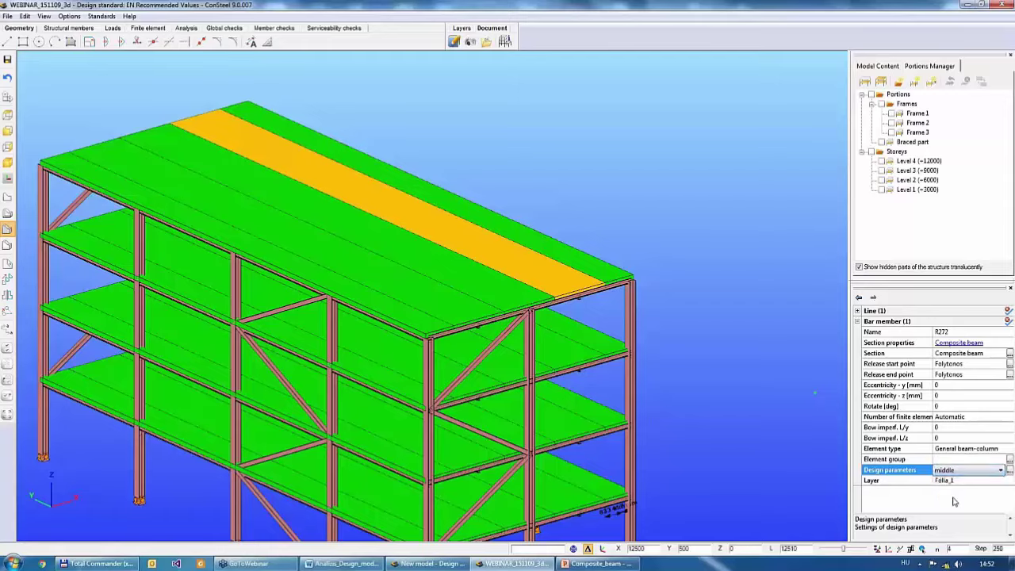
middle_click_drag(755, 291, 724, 289)
scroll(724, 289, "down", 3)
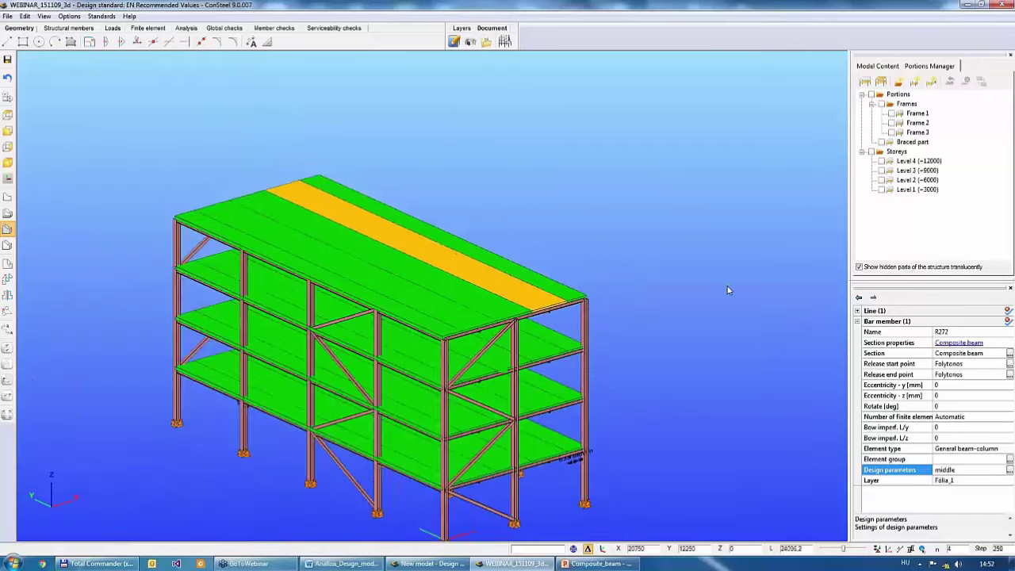
- Run the structural analysis of the whole building model and view its first order deformations
left_click(184, 29)
left_click(185, 29)
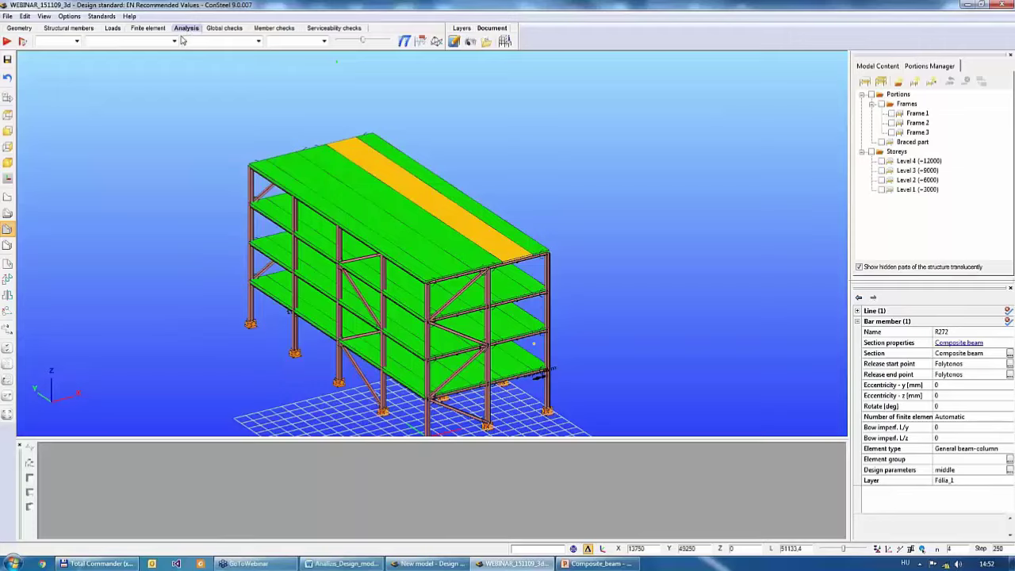
left_click(7, 42)
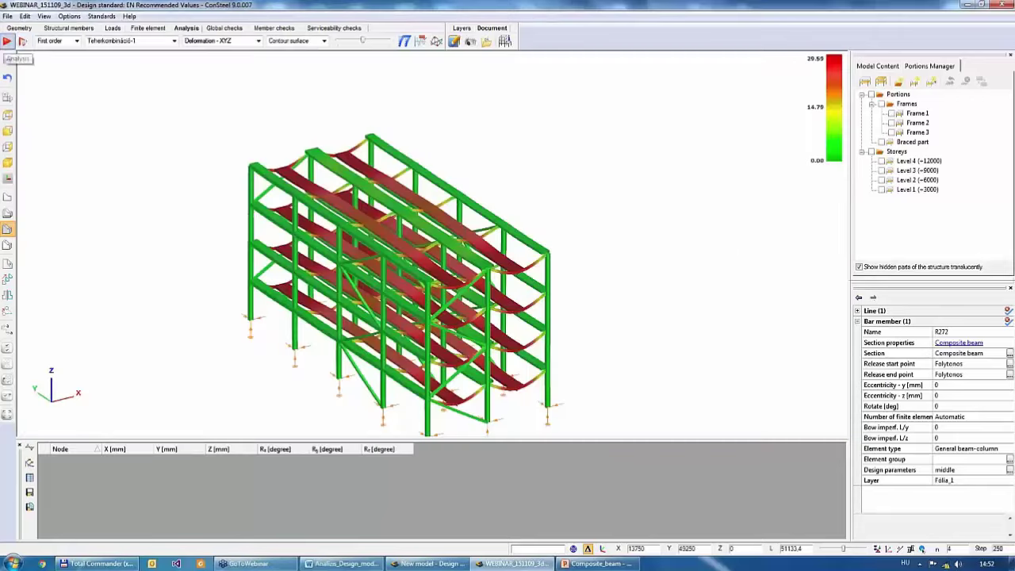
middle_click_drag(447, 124, 599, 270)
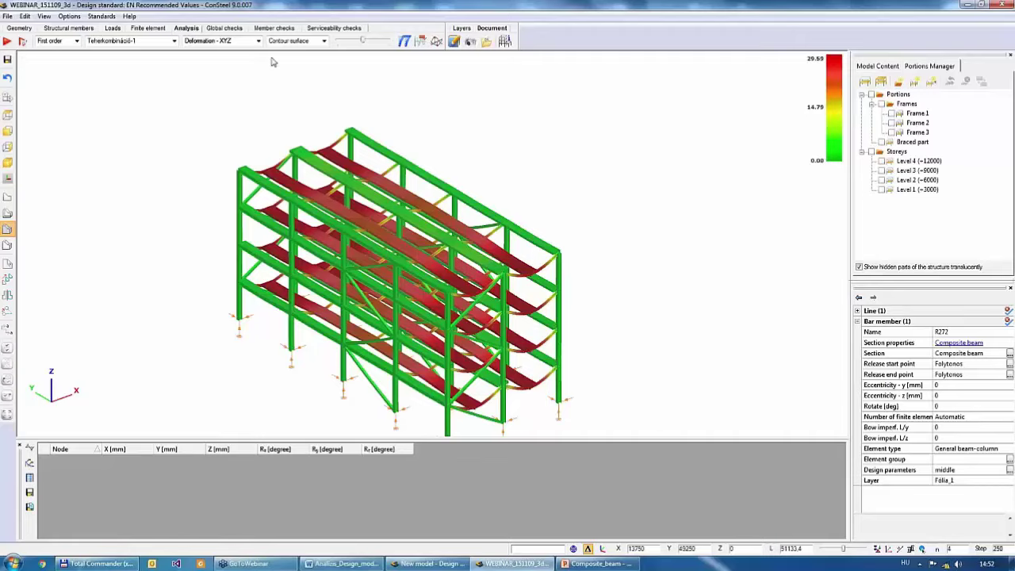
- Delete all existing members from the composite beam list of the member checks
left_click(267, 30)
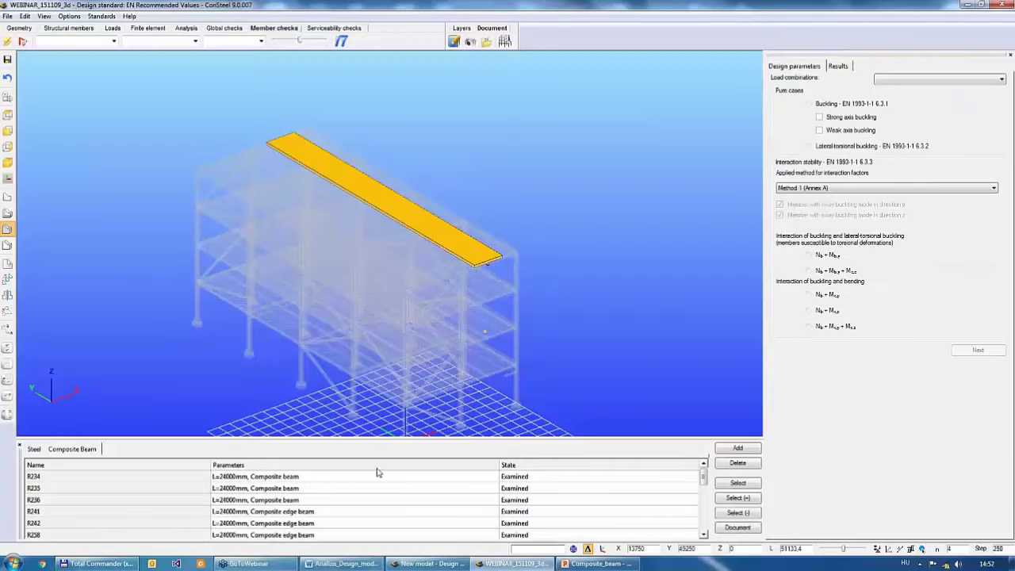
left_click(242, 476)
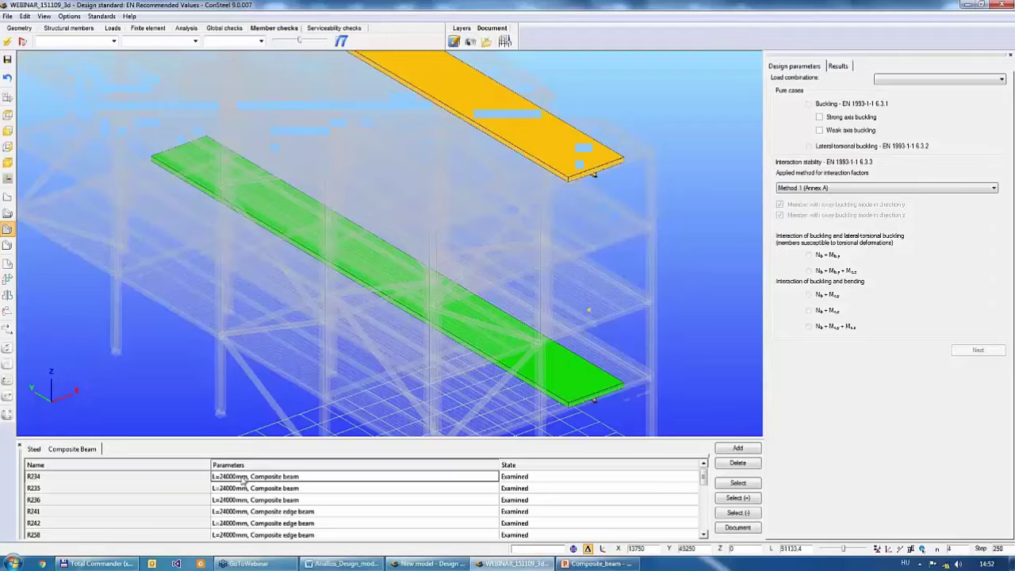
left_click_drag(242, 477, 270, 485)
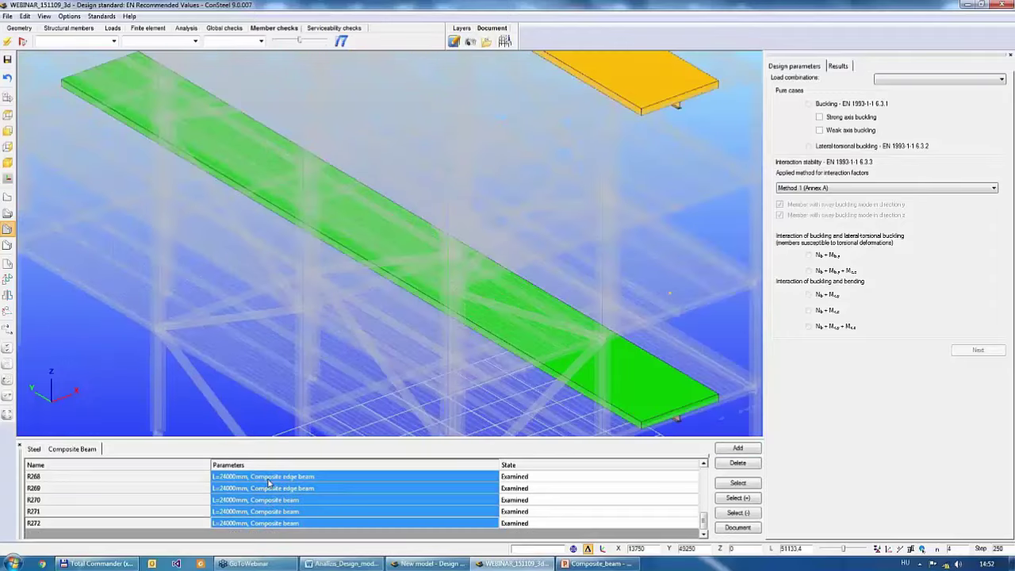
left_click(738, 464)
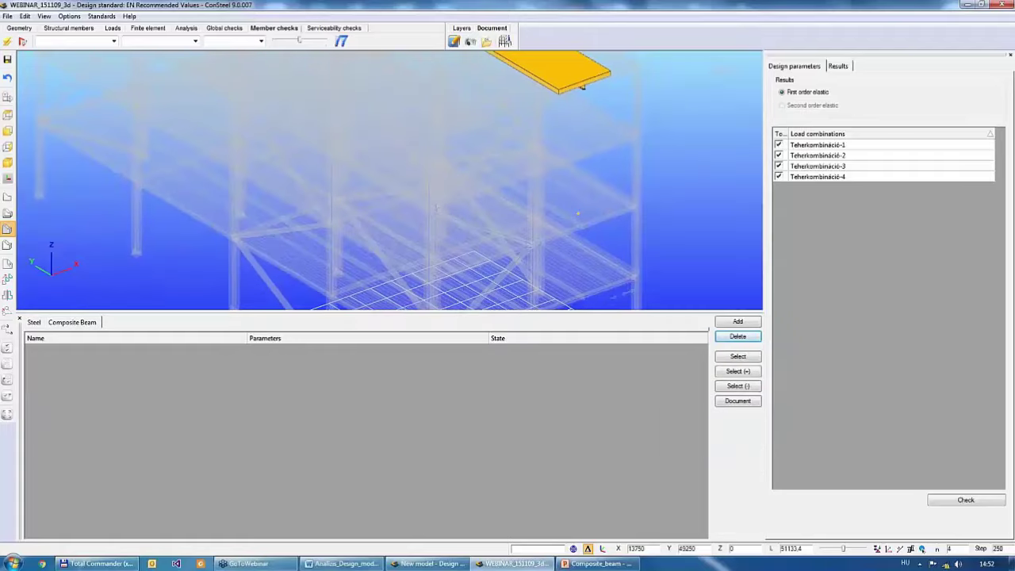
- Add the composite beams of the whole structure to the member check list and sort the list by parameters
scroll(445, 206, "down", 5)
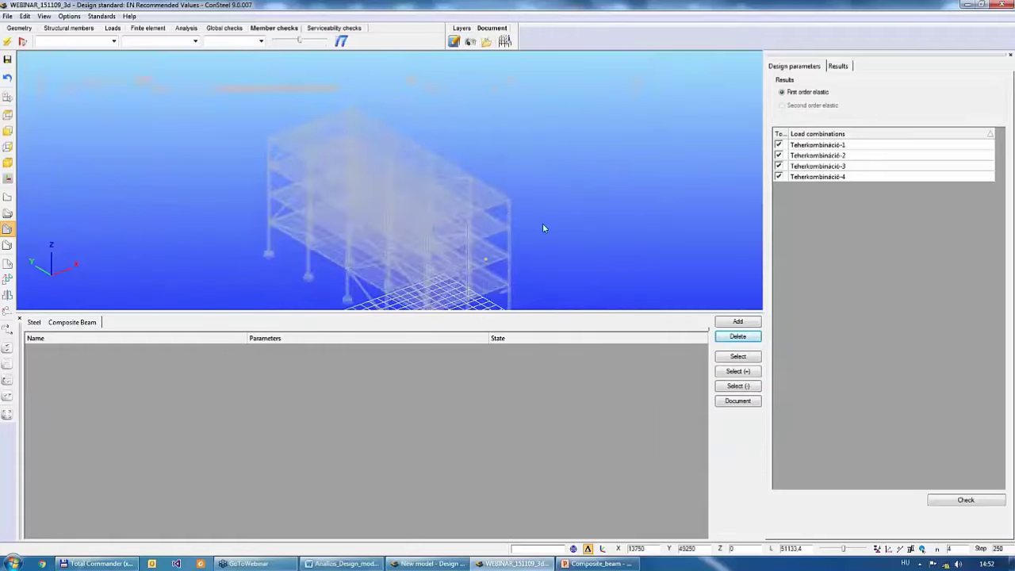
middle_click_drag(545, 200, 561, 238)
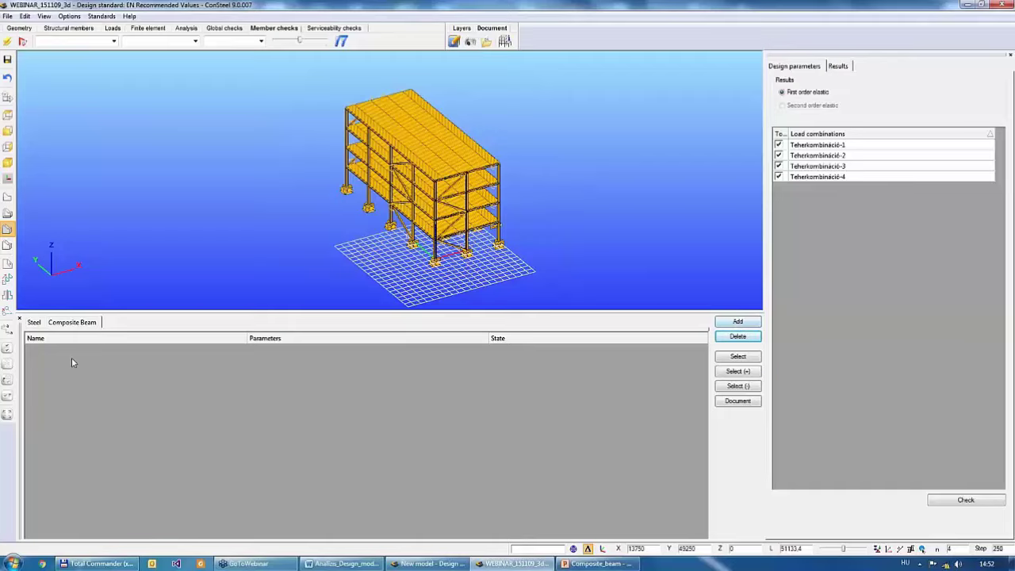
left_click(737, 322)
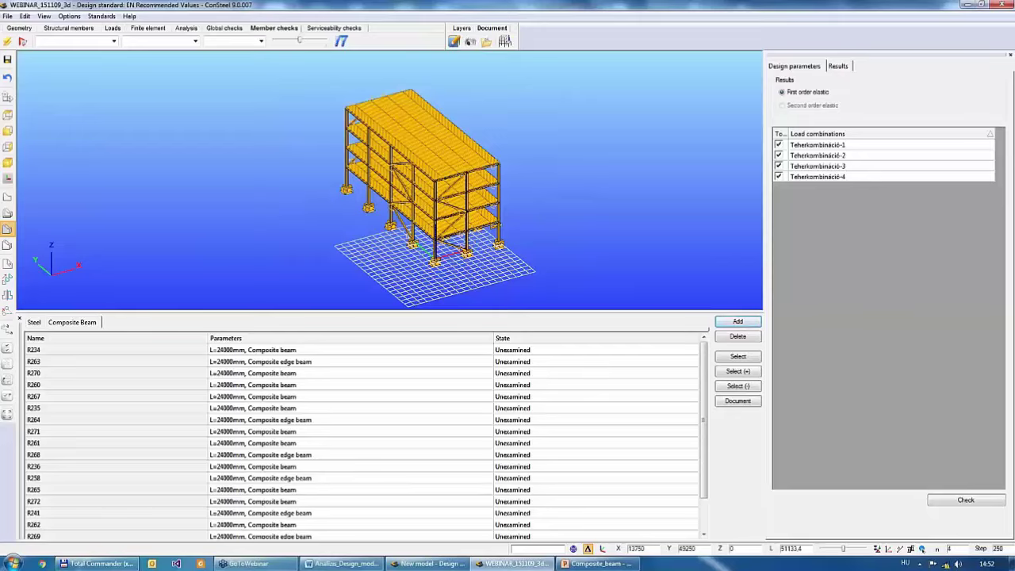
left_click(234, 340)
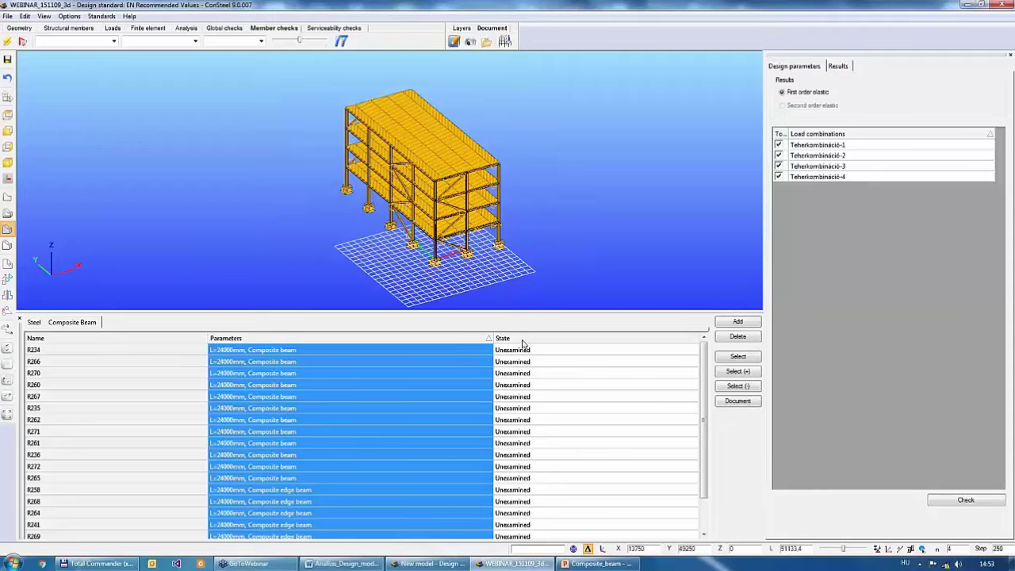
left_click(316, 361)
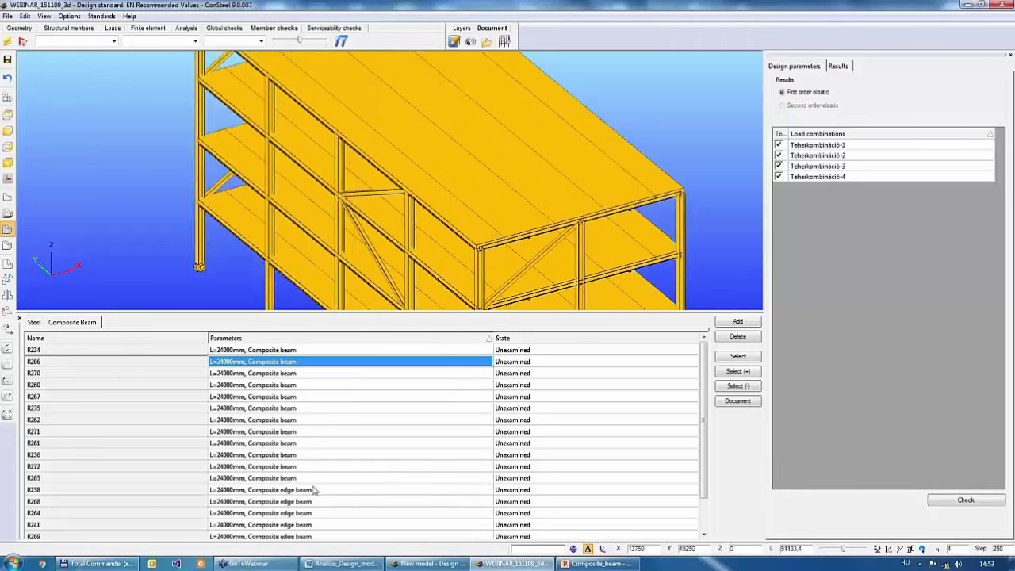
- Select all the composite edge beams for checking and run their check on first order elastic results with all four load combinations
left_click(314, 490)
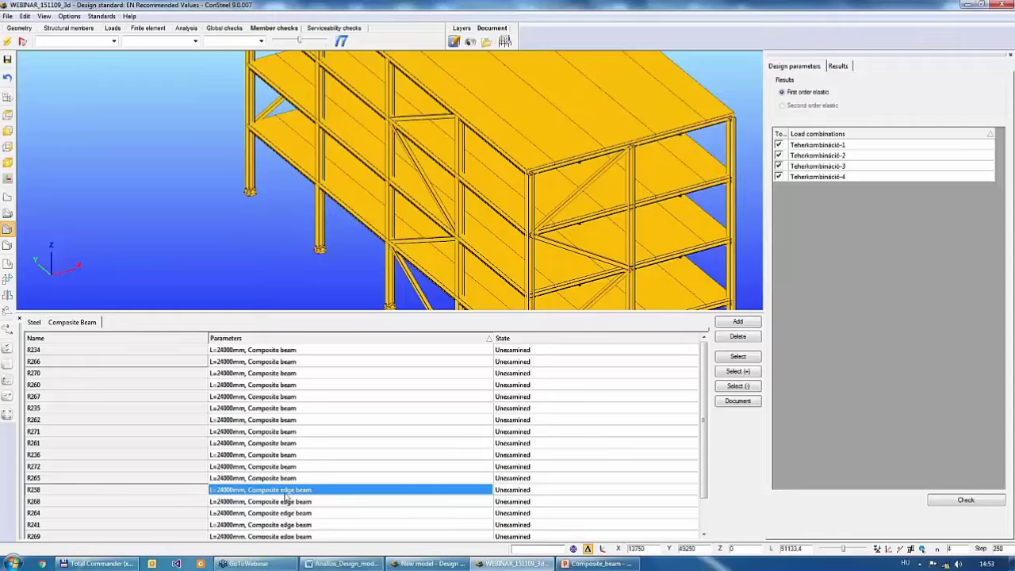
key("shift+Down")
key("shift+Down")
key("shift+Down")
key("shift+Down")
key("shift+Down")
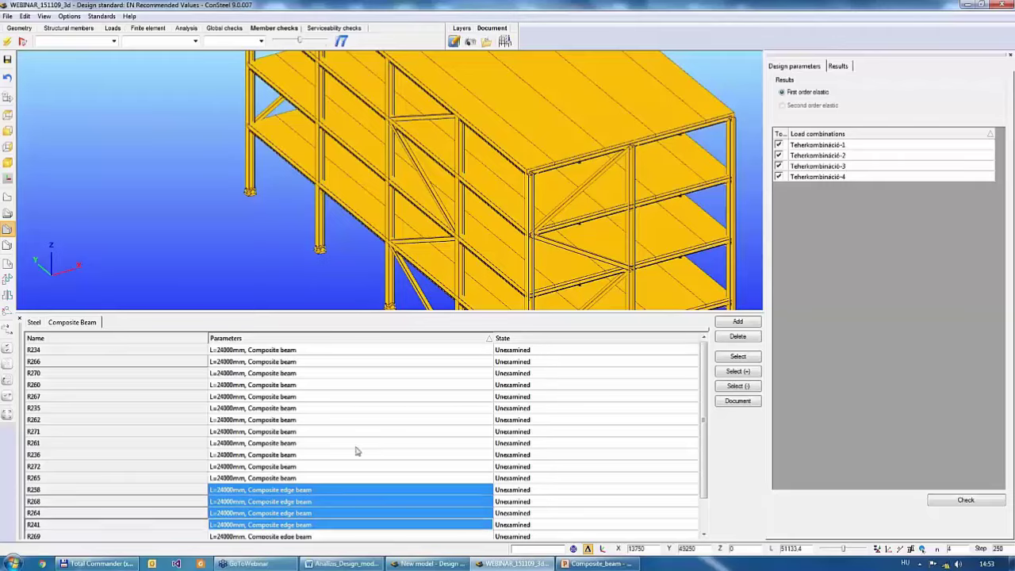
key("shift+Down")
key("shift+Down")
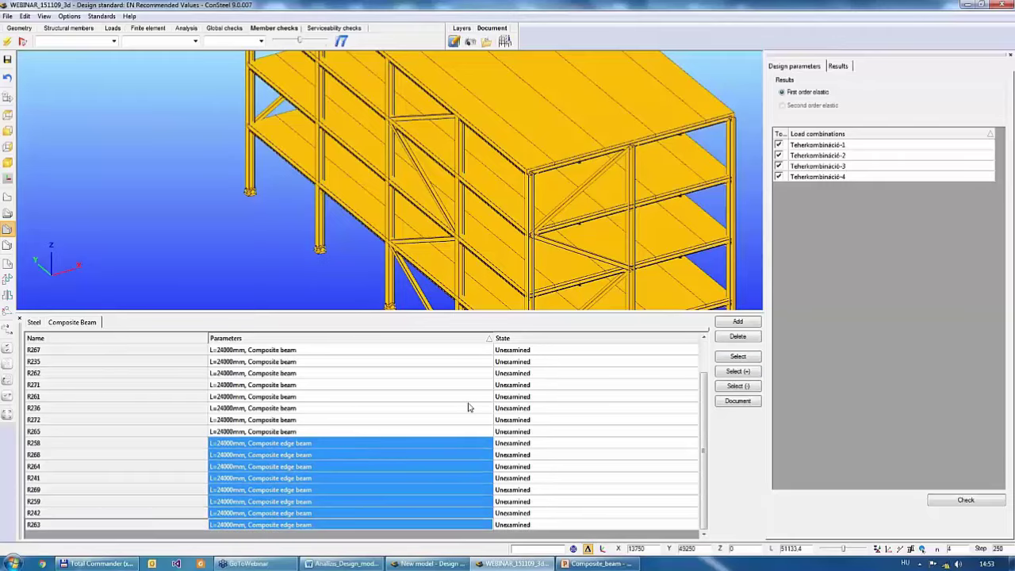
left_click(737, 356)
left_click(739, 371)
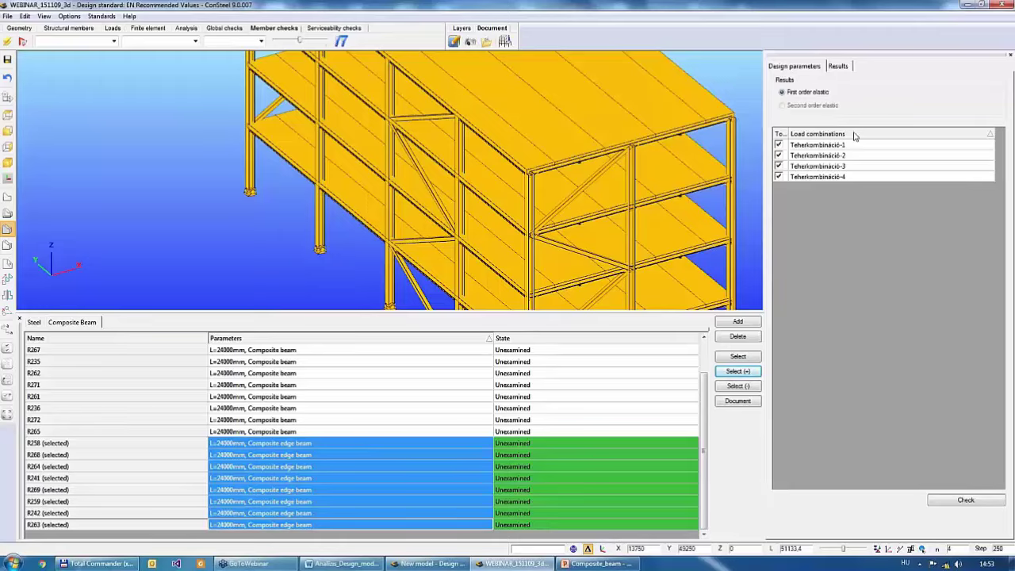
left_click(961, 502)
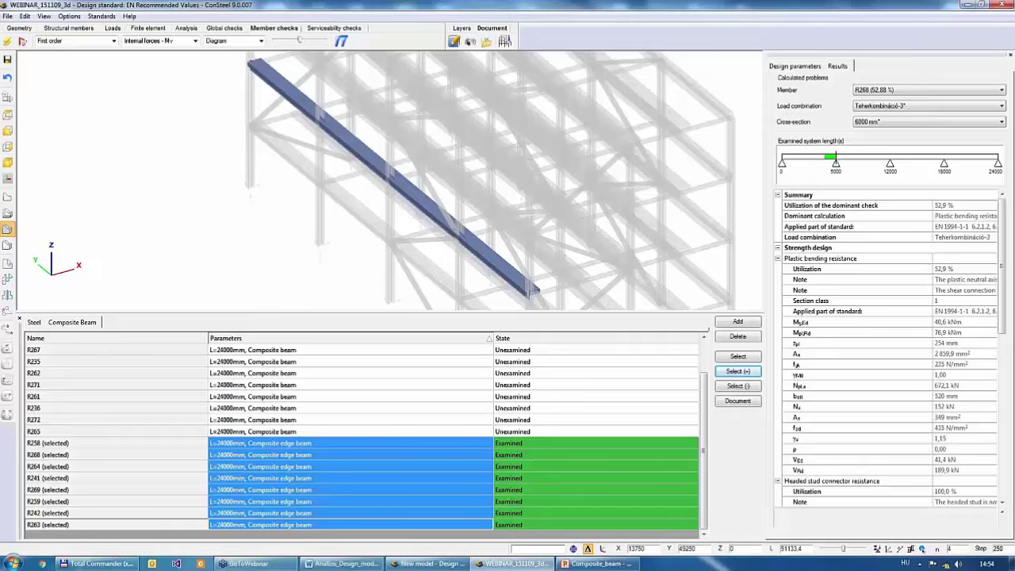
- Widen the results area, review the check results of edge beam R269, and return to member R268
left_click_drag(765, 106, 684, 107)
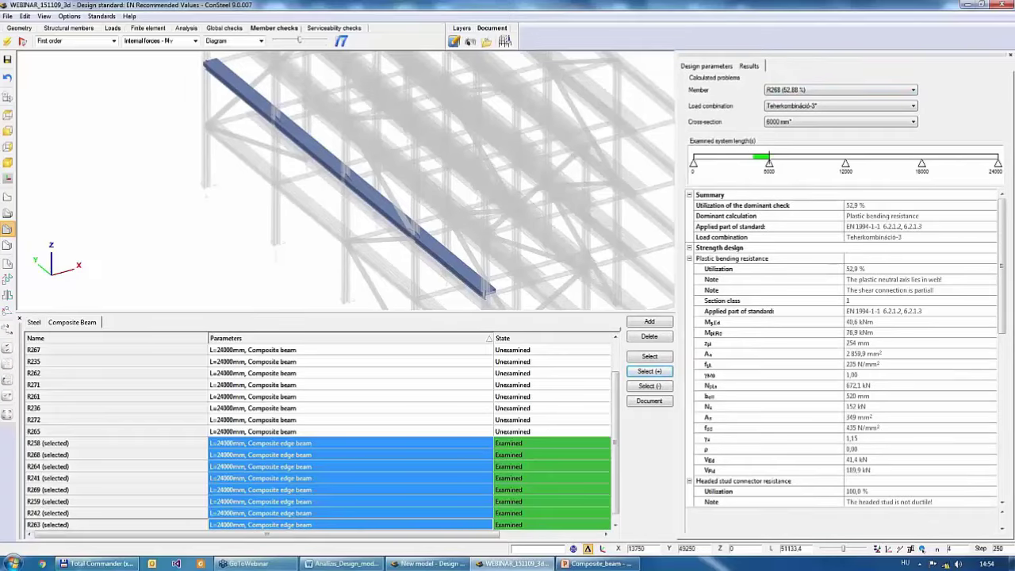
left_click(816, 92)
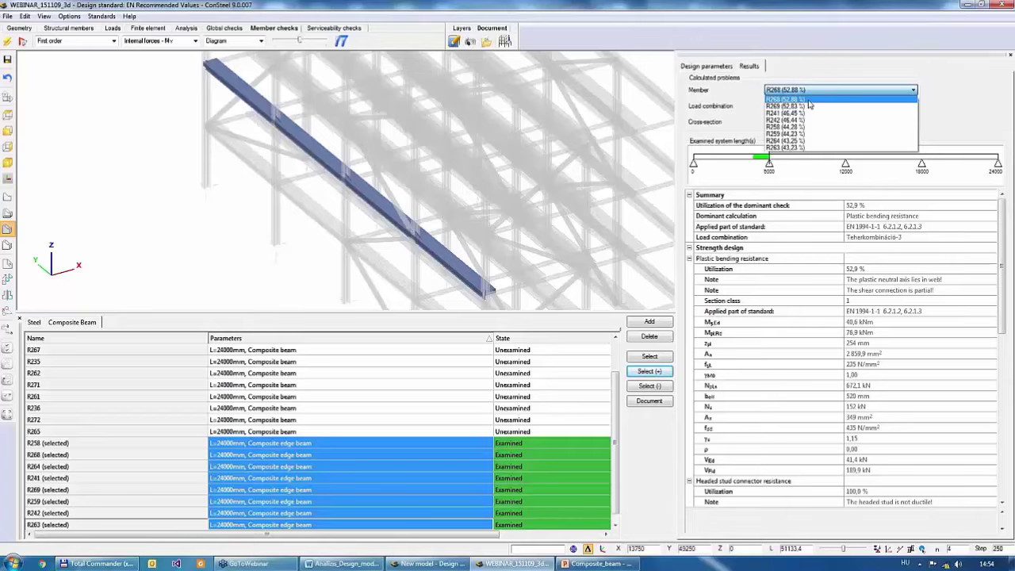
left_click(811, 106)
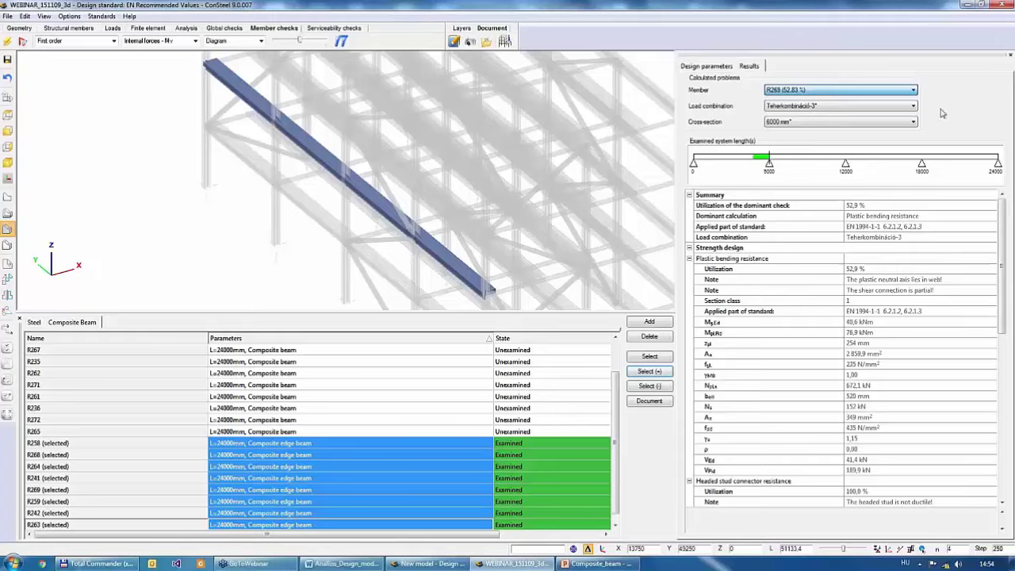
left_click(877, 92)
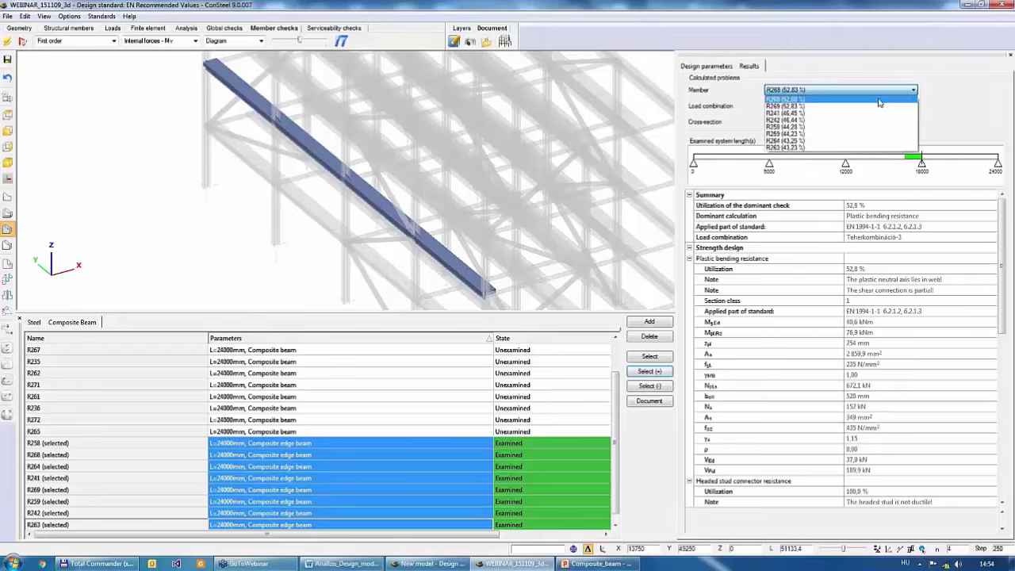
left_click(810, 101)
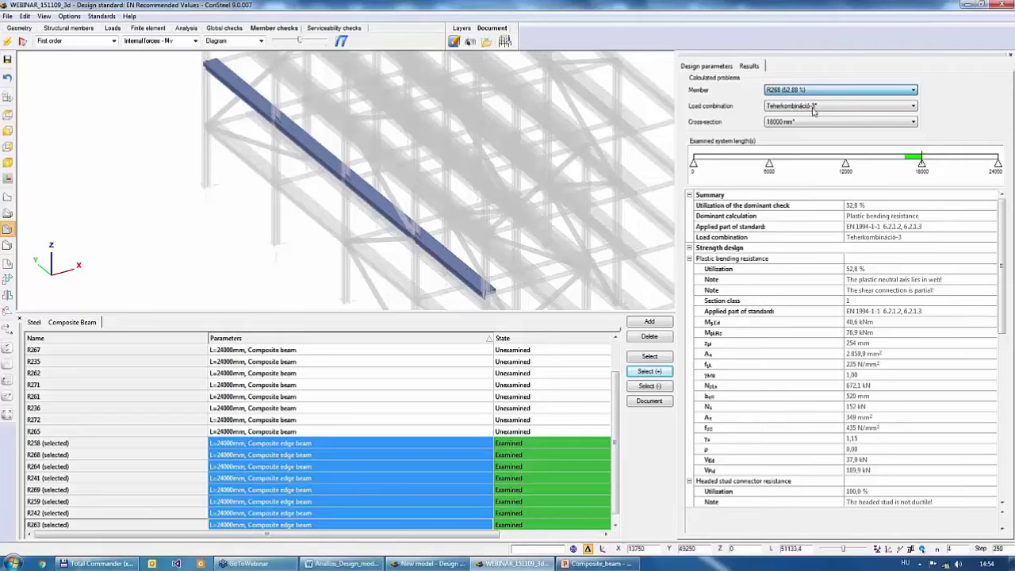
scroll(912, 122, "up", 2)
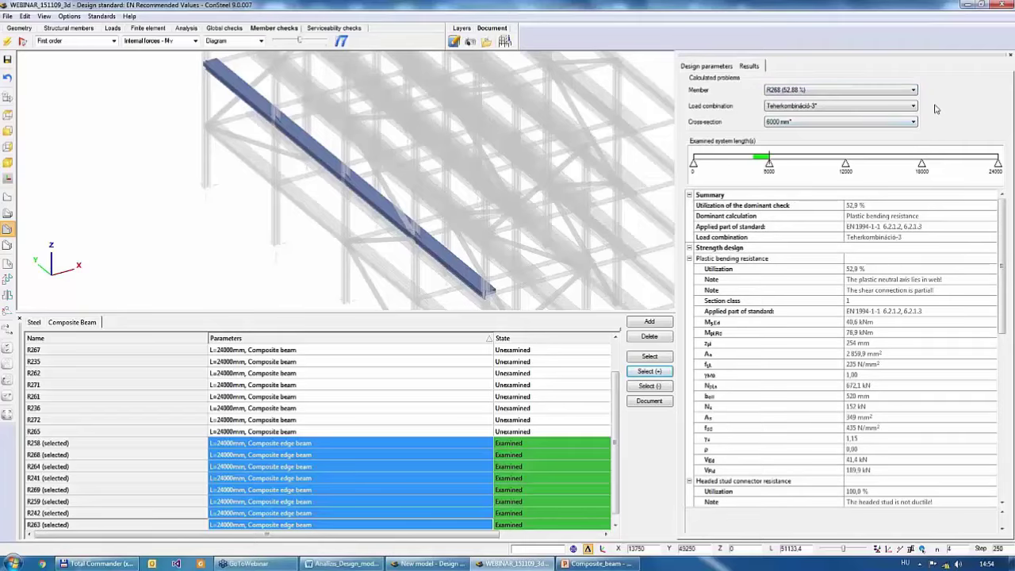
- Examine the check results of R268 at the 6000 mm* cross-section, including the stud segment length and number of studs
left_click(885, 124)
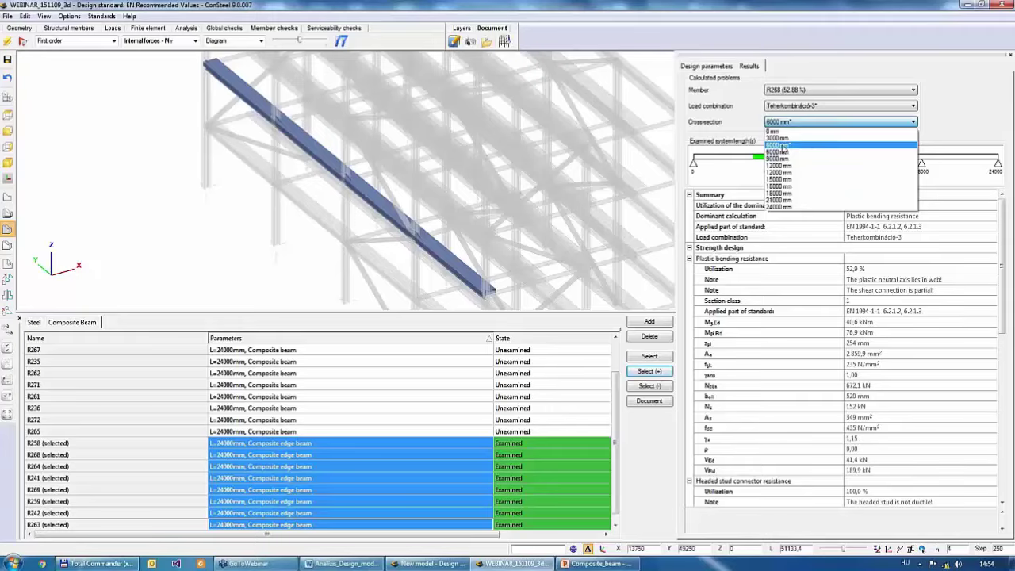
left_click(781, 146)
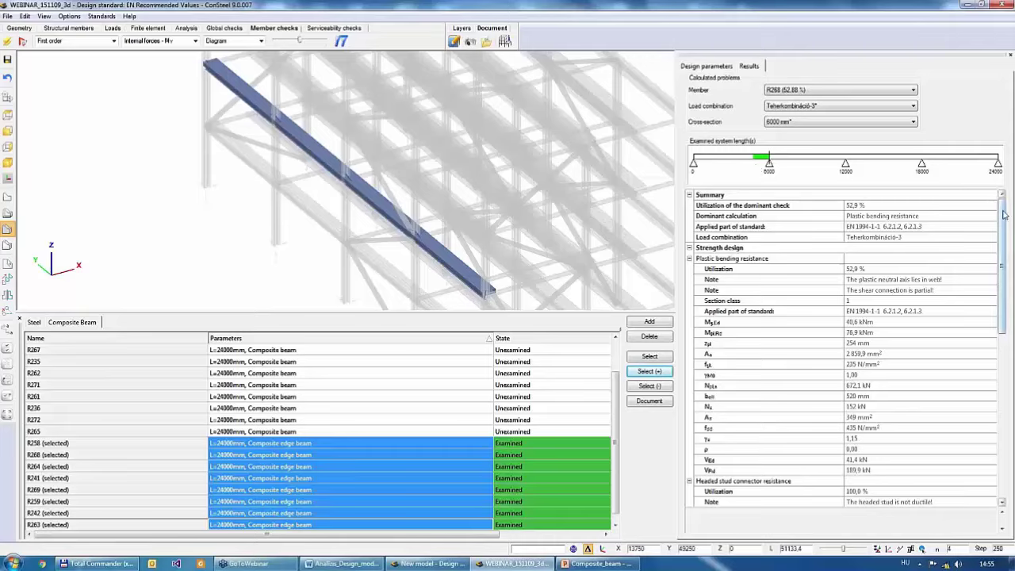
left_click_drag(1004, 214, 1005, 350)
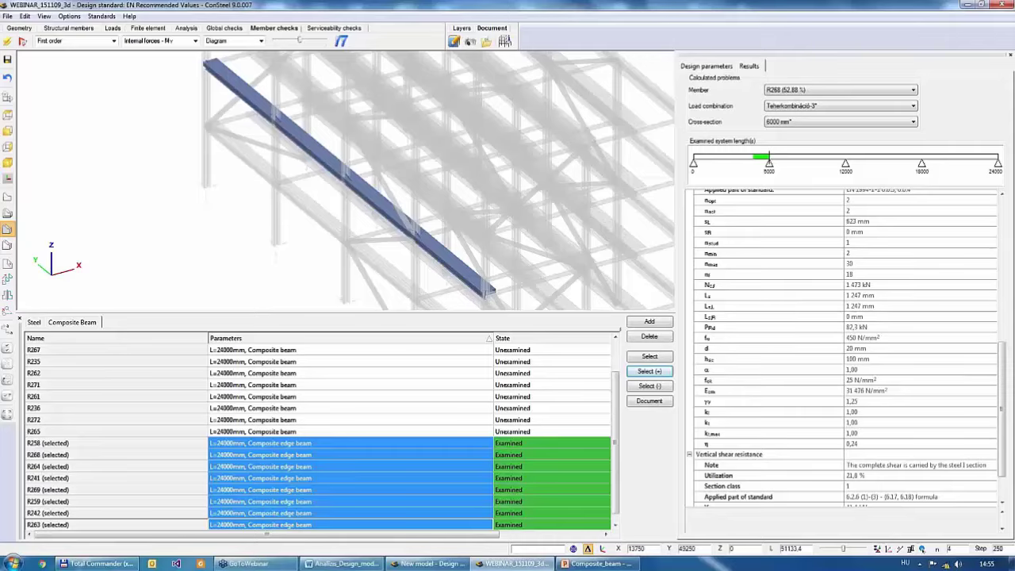
left_click(867, 296)
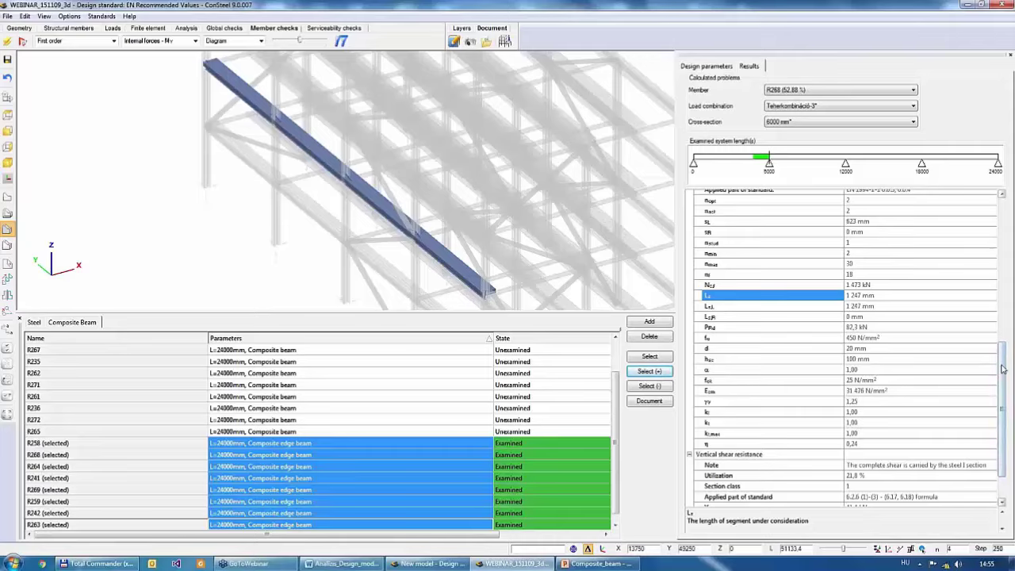
left_click_drag(1003, 369, 1003, 222)
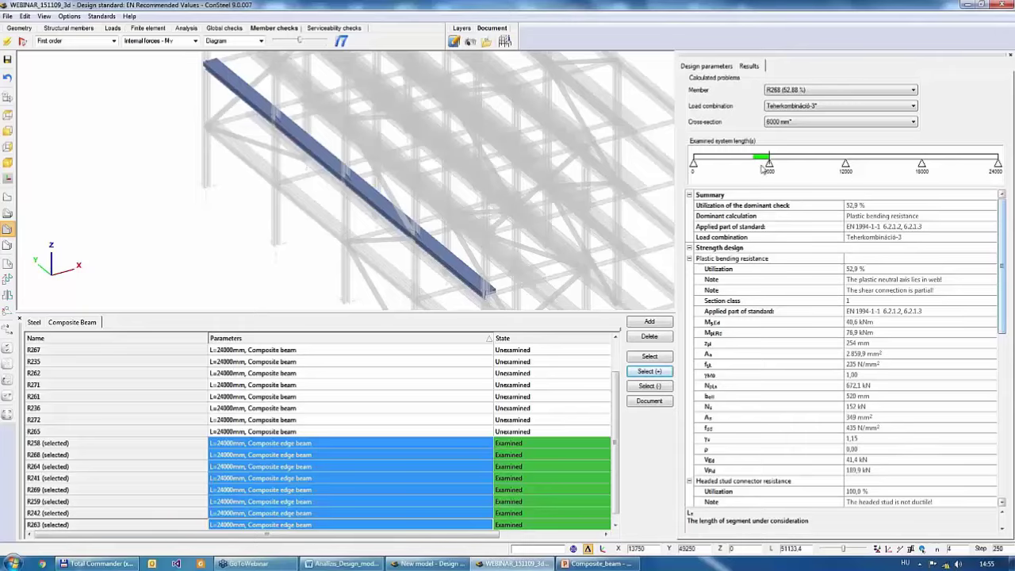
scroll(867, 406, "down", 5)
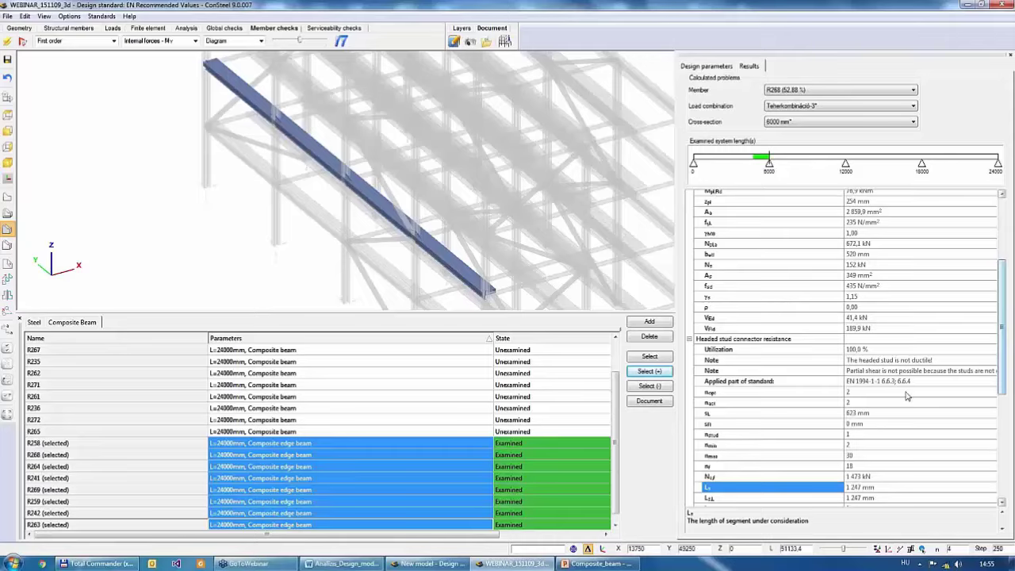
left_click(854, 405)
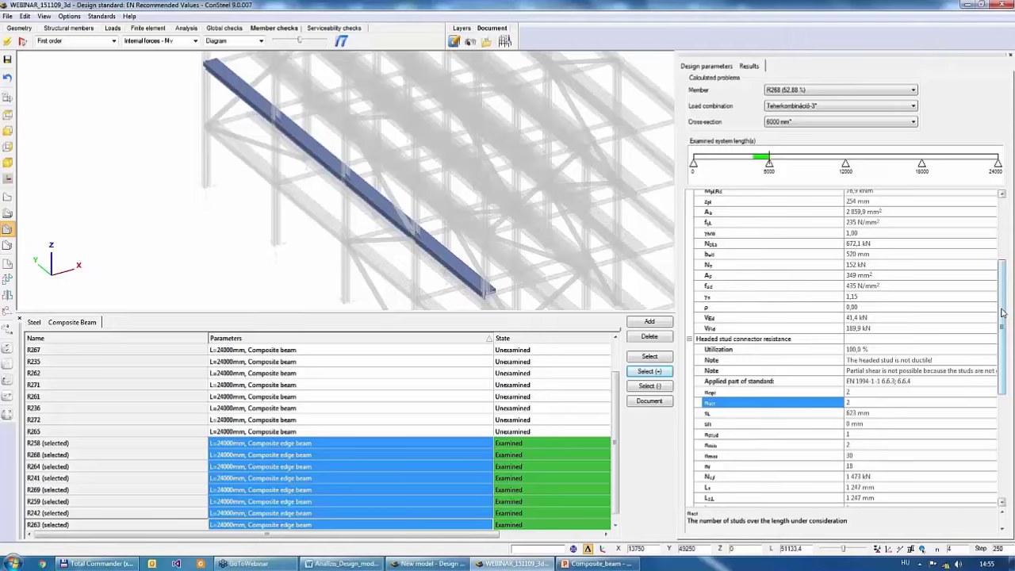
scroll(1002, 313, "up", 5)
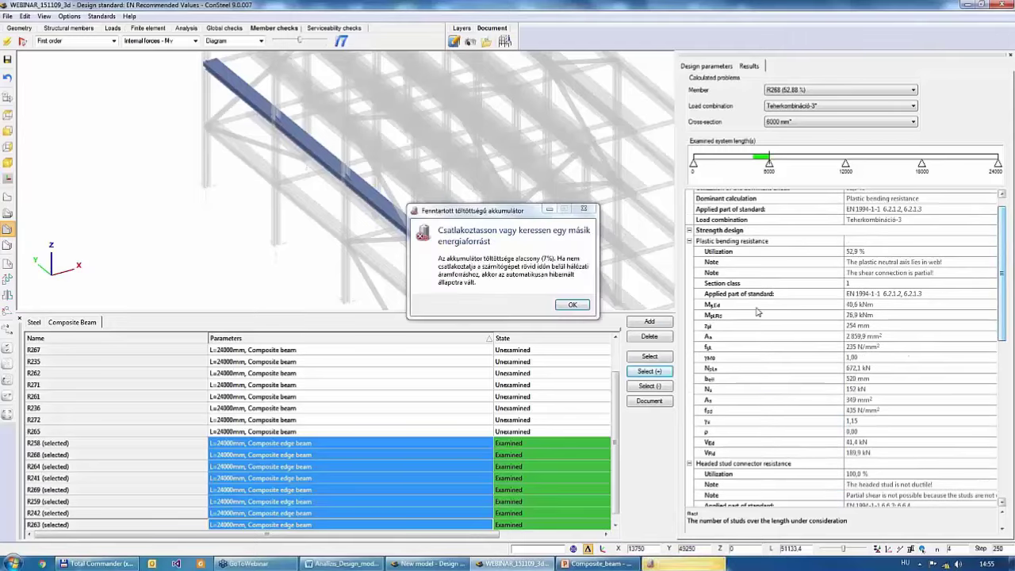
- Dismiss the low-battery warning and review the summary of the R268 check results
left_click(571, 305)
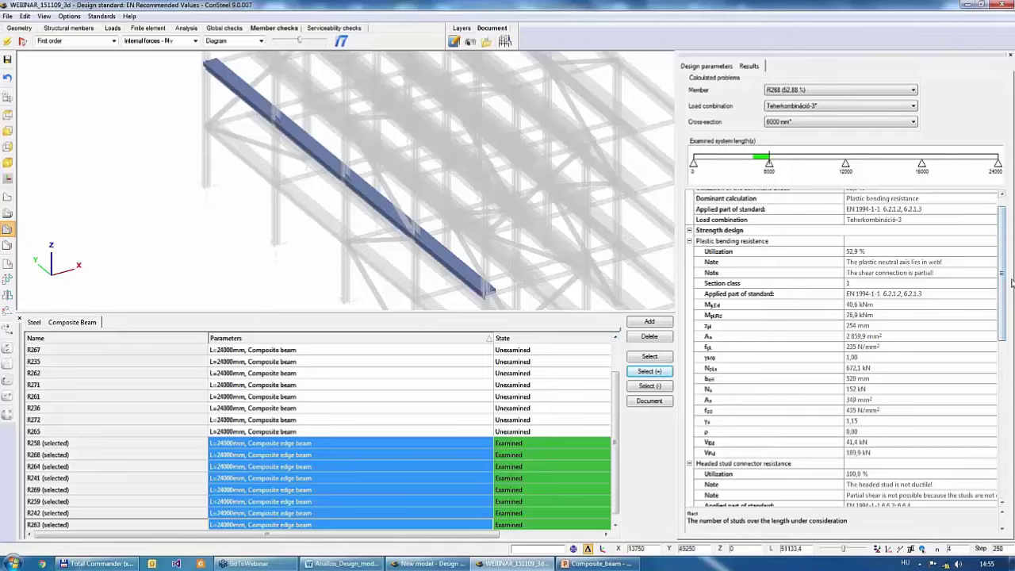
scroll(1011, 282, "up", 1)
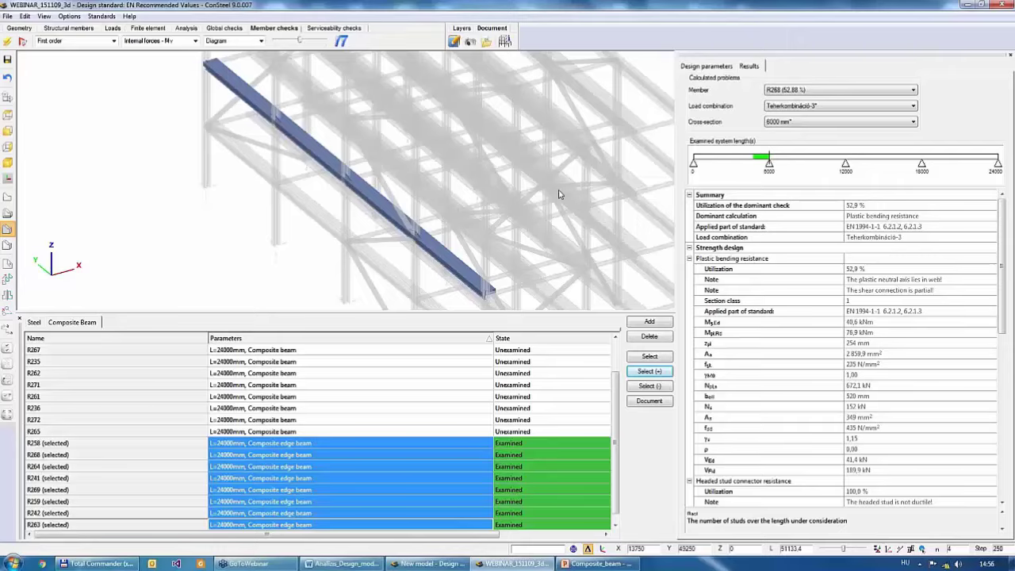
- Show the whole structural model and select by property all bar members with the Composite edge beam section
left_click(87, 29)
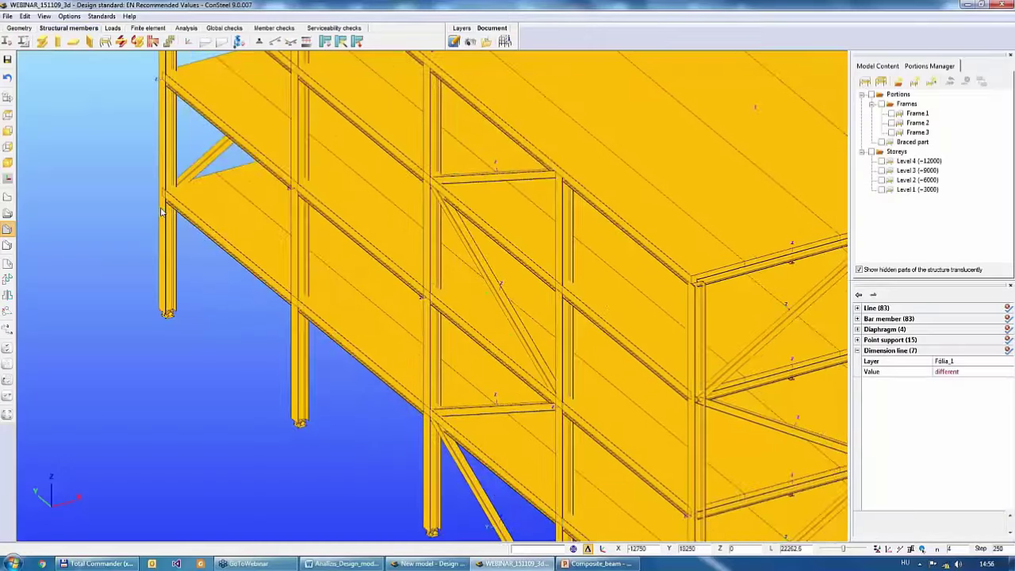
scroll(175, 228, "down", 5)
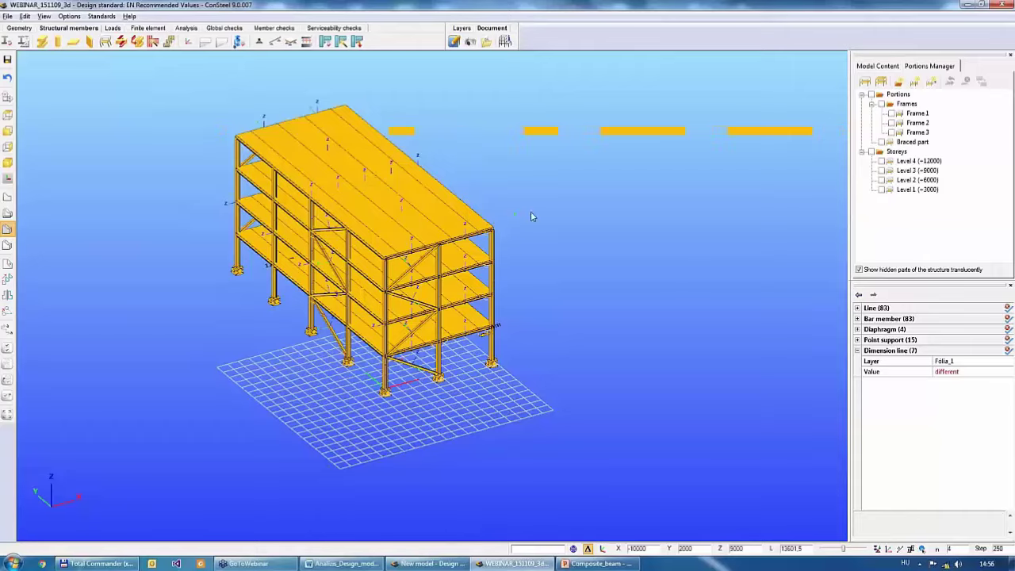
key("ctrl+a")
right_click(525, 208)
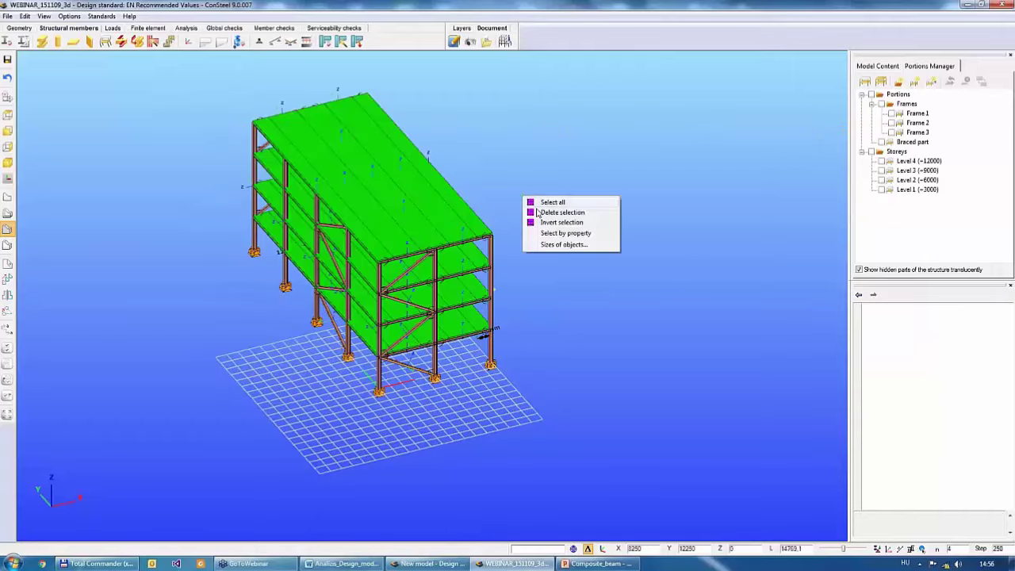
left_click(550, 233)
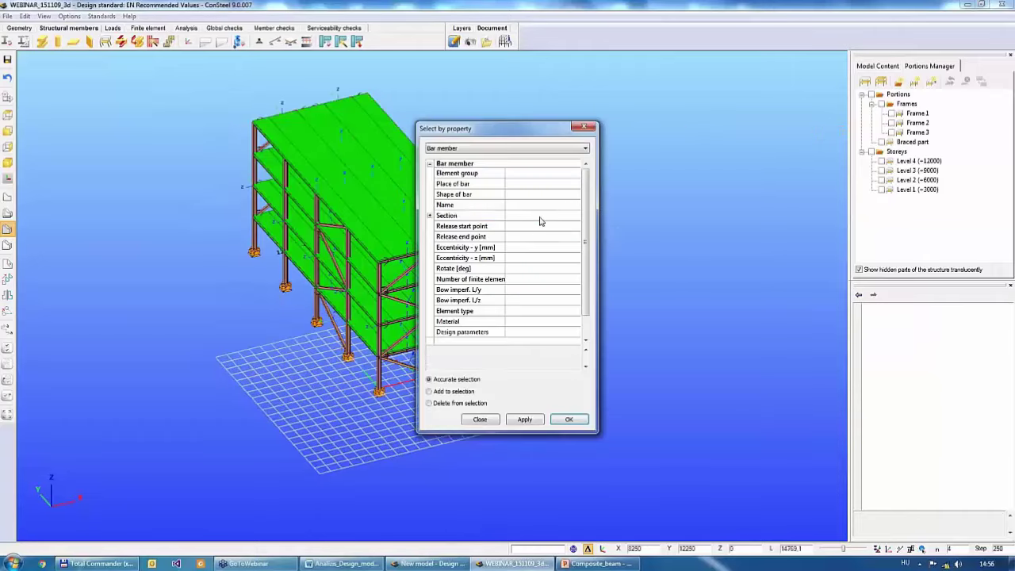
left_click(540, 217)
left_click(544, 217)
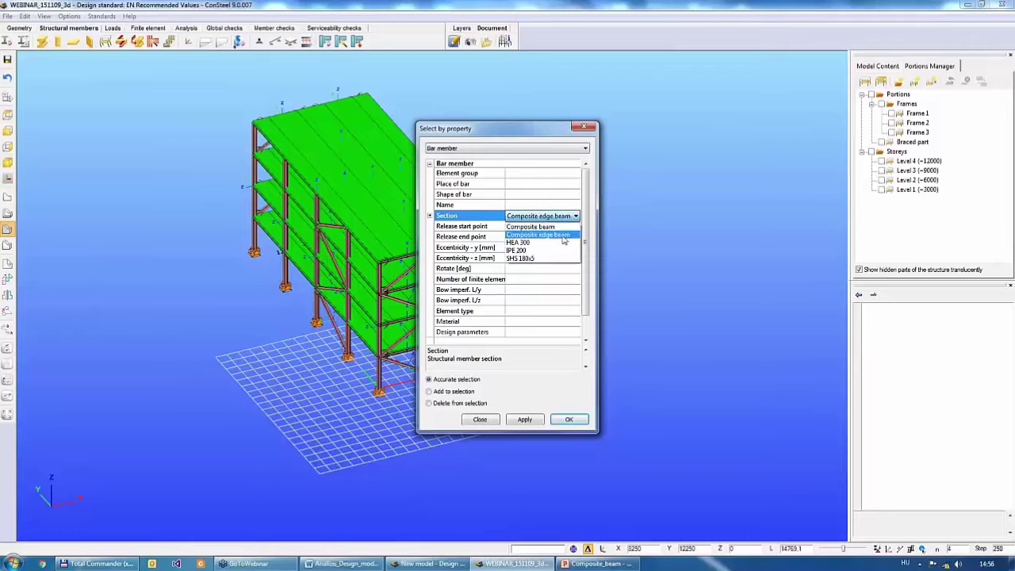
left_click(563, 236)
left_click(577, 419)
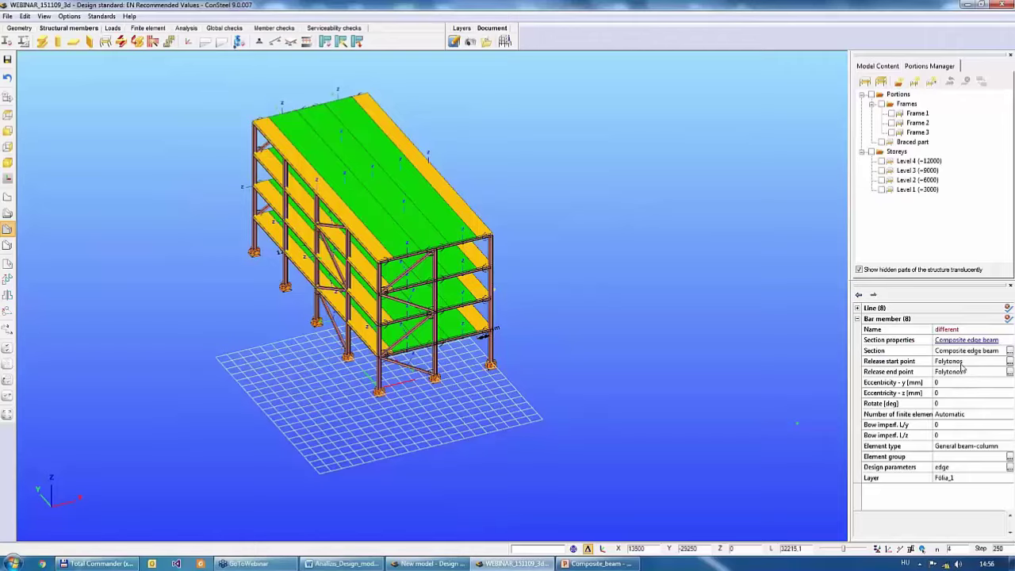
left_click(987, 352)
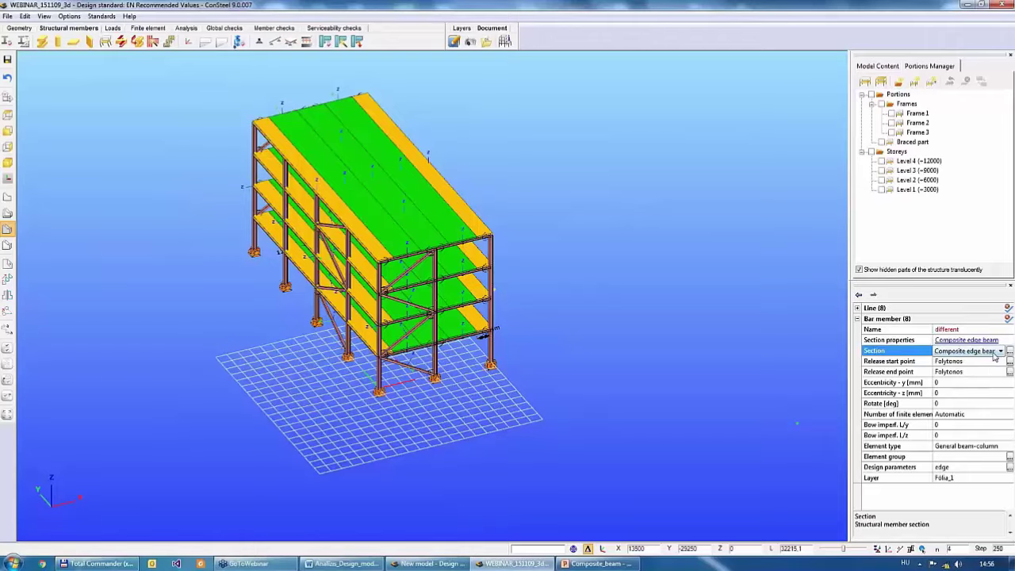
left_click(1010, 351)
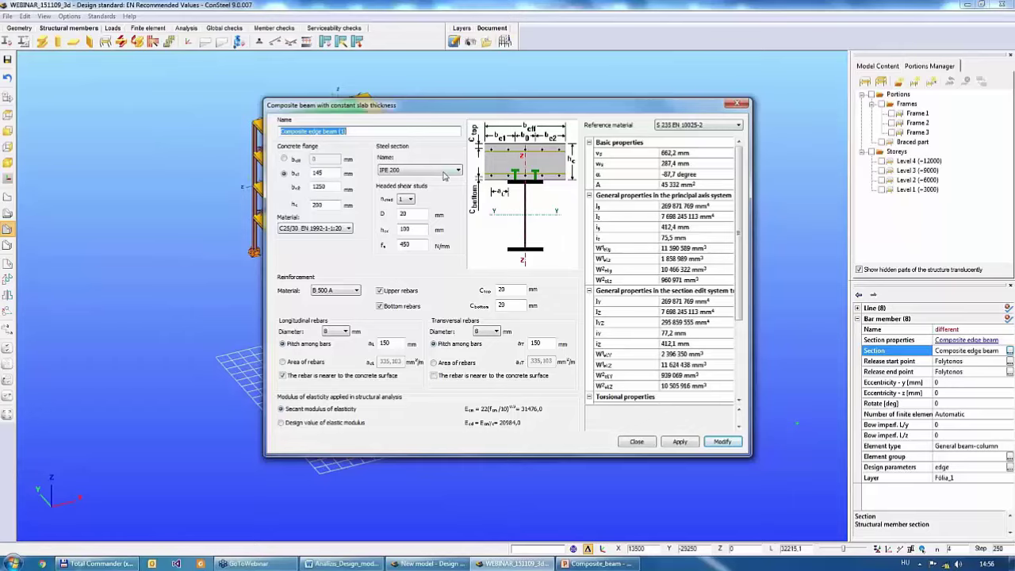
left_click(445, 171)
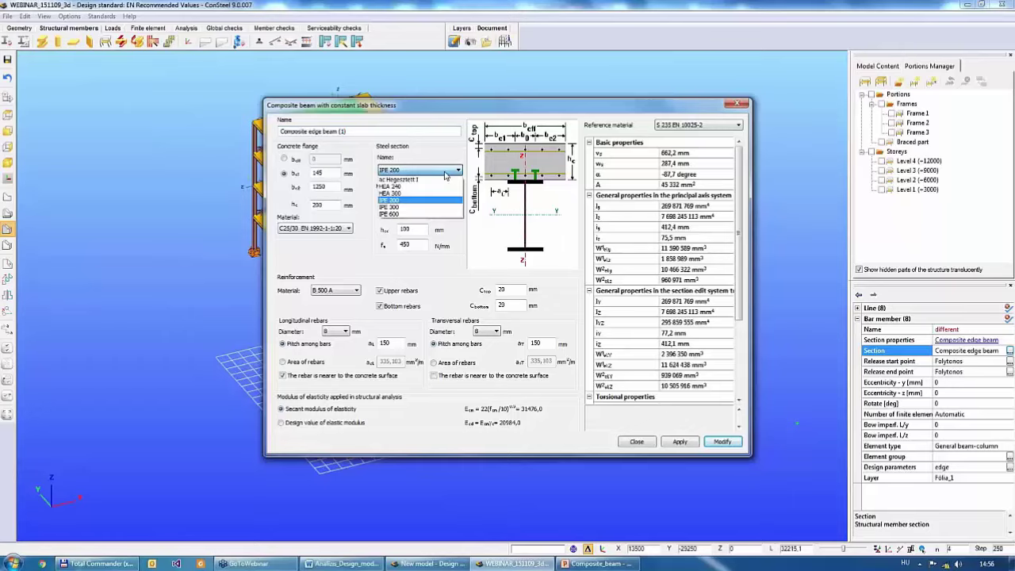
left_click(445, 173)
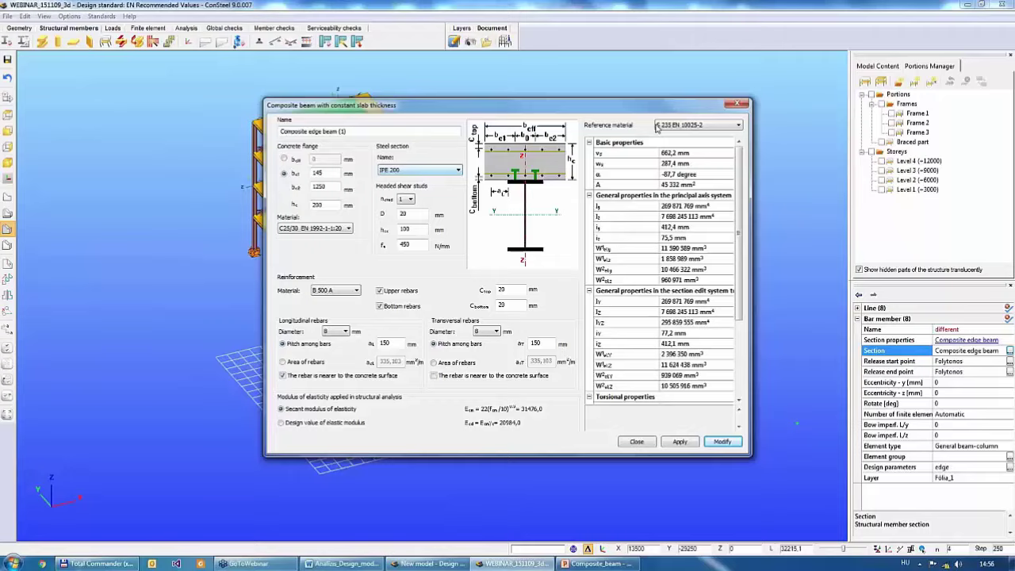
left_click(737, 104)
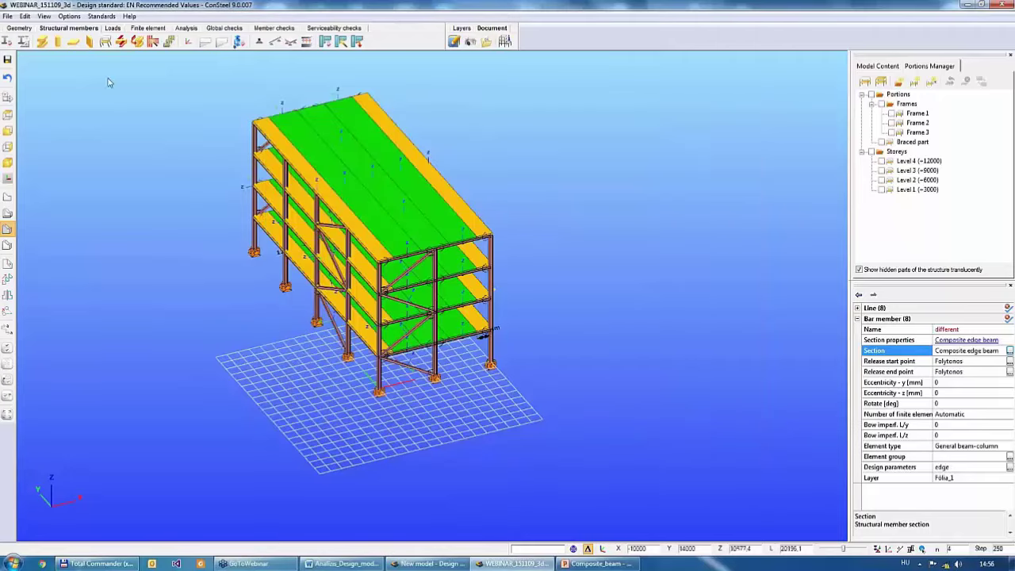
- Load the IPE 140 section in S 235 EN 10025-2 from the section library into the model
left_click(8, 41)
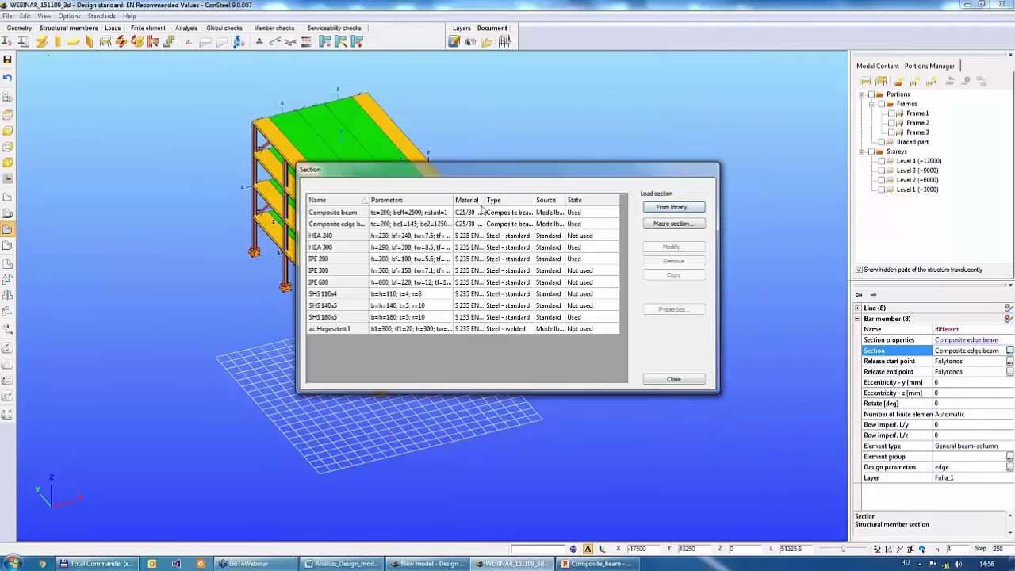
left_click(670, 208)
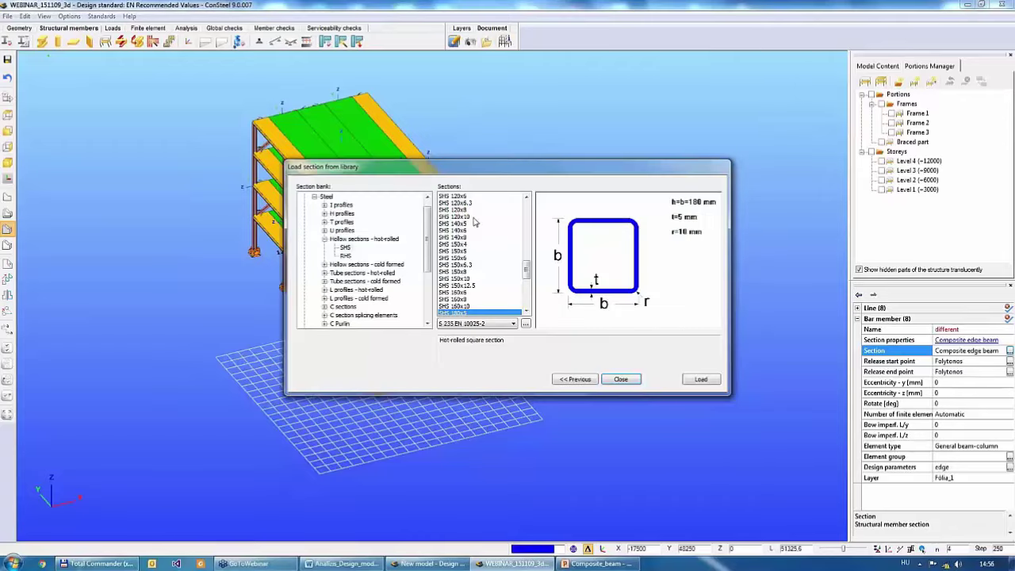
left_click(324, 205)
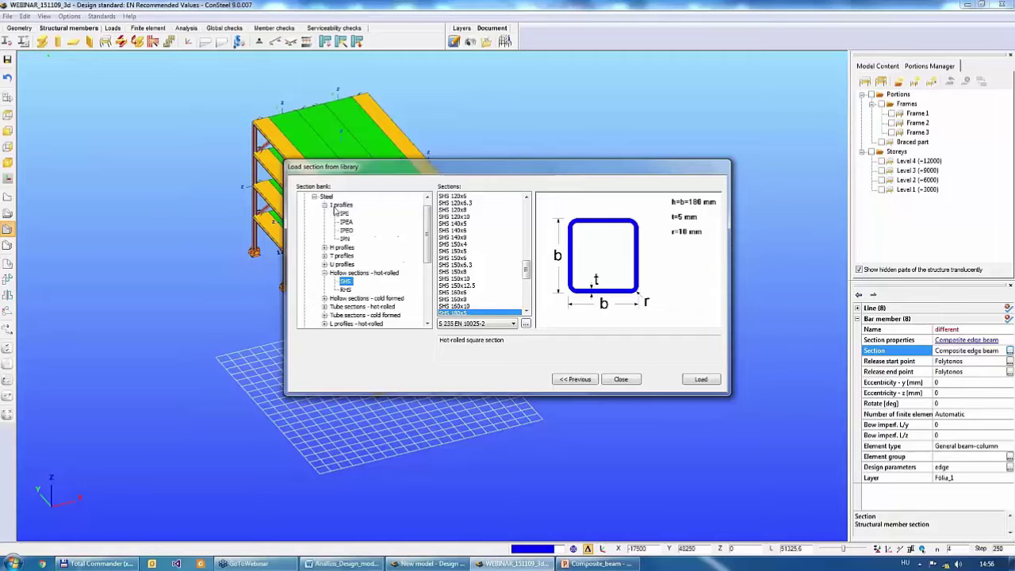
left_click(345, 213)
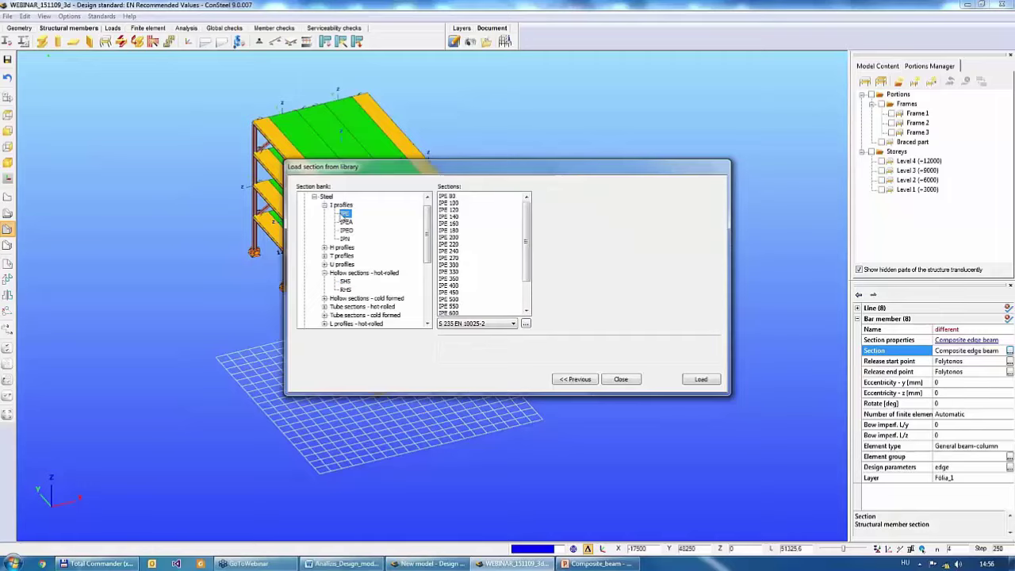
left_click(449, 217)
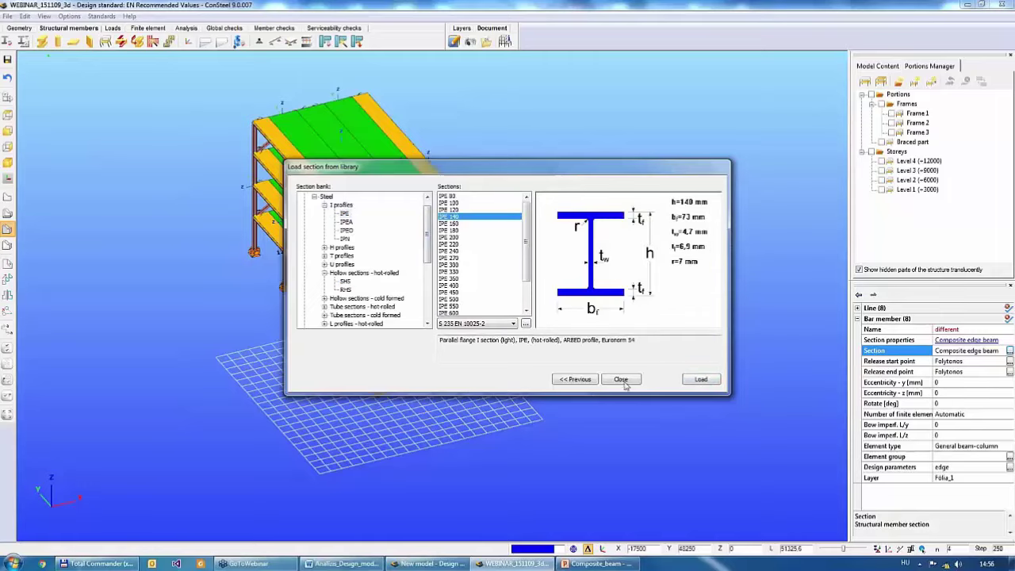
left_click(702, 380)
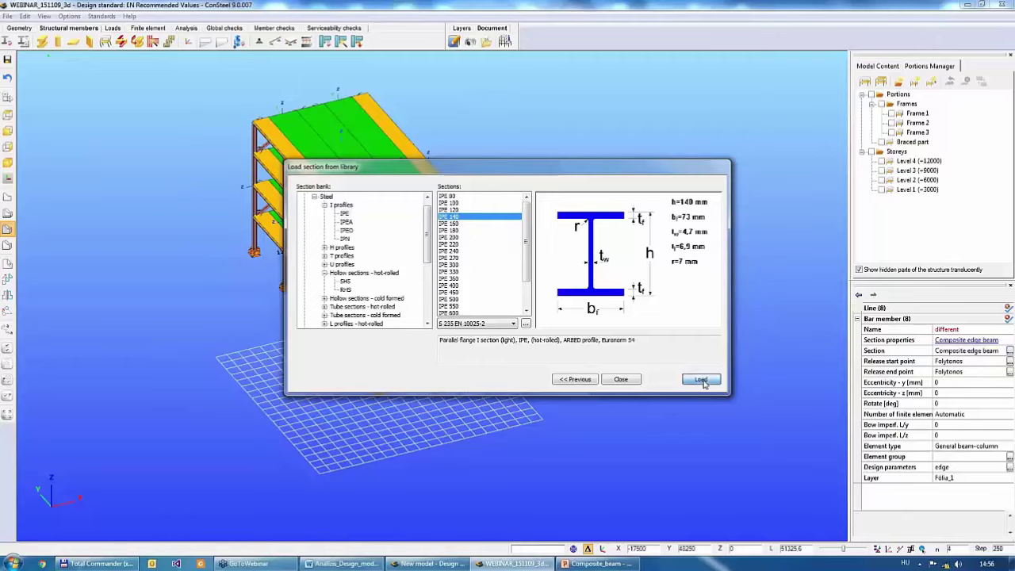
left_click(621, 380)
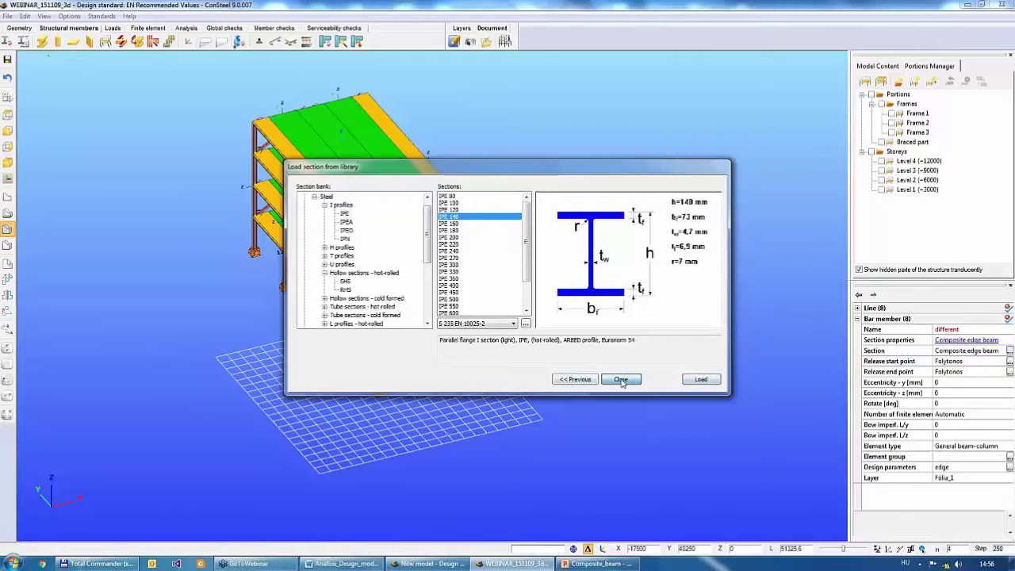
- Change the steel section of the selected composite edge beams to IPE 140 and save the modified section
left_click(1009, 351)
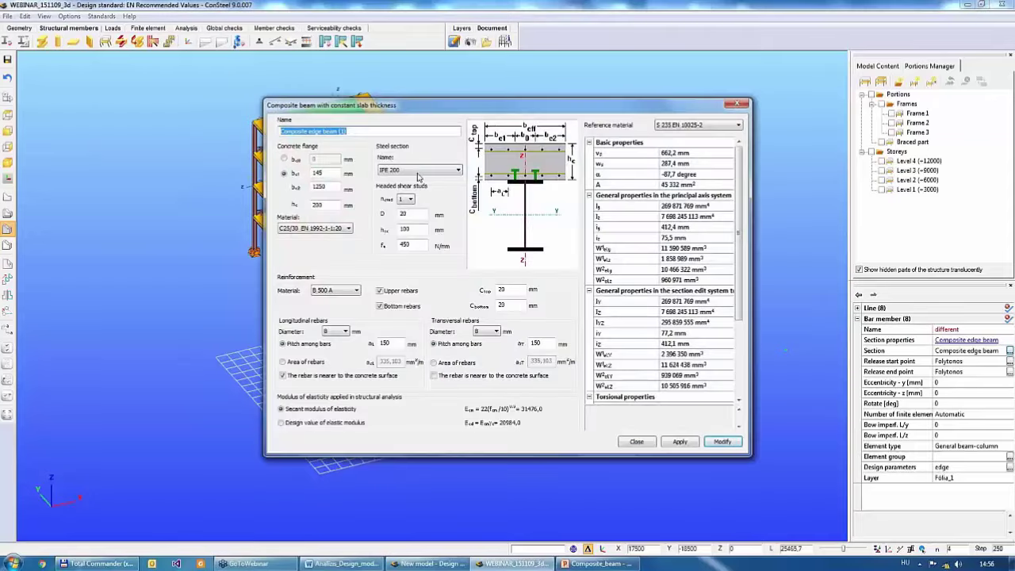
left_click(417, 171)
scroll(420, 190, "up", 3)
left_click(420, 181)
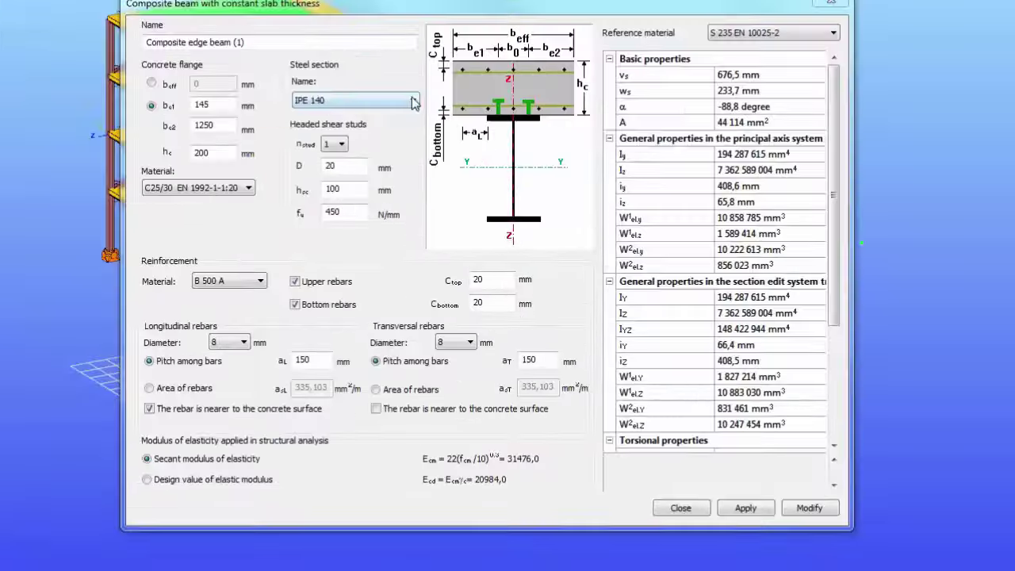
left_click(413, 102)
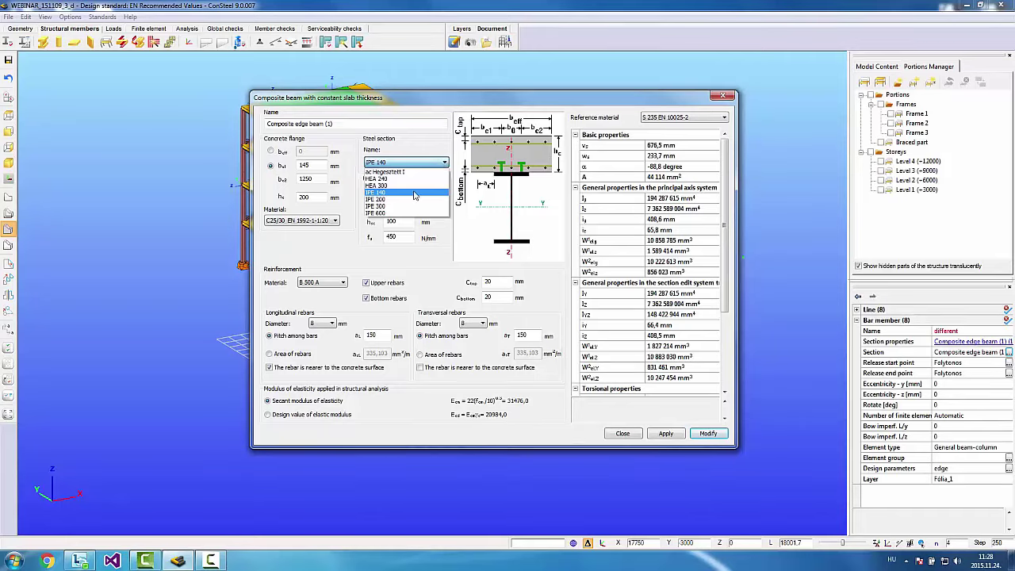
left_click(414, 192)
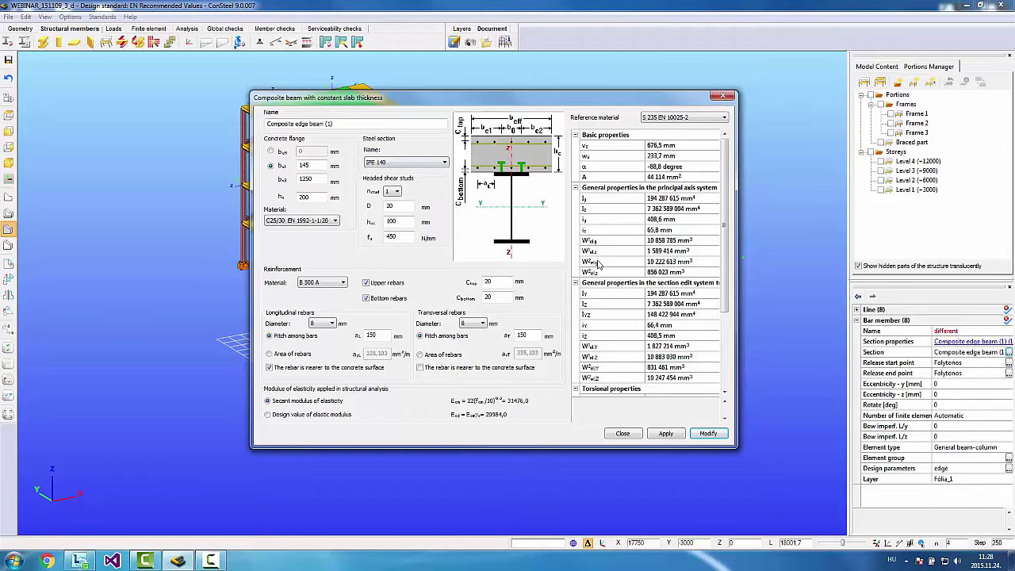
left_click(708, 436)
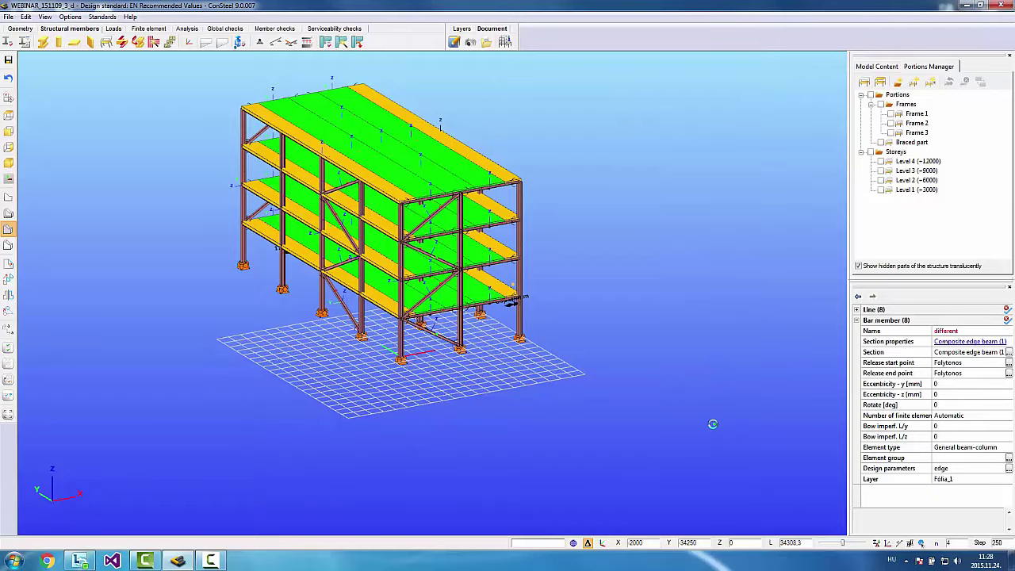
- Rerun the structural analysis of the model with the modified edge beams
left_click(188, 29)
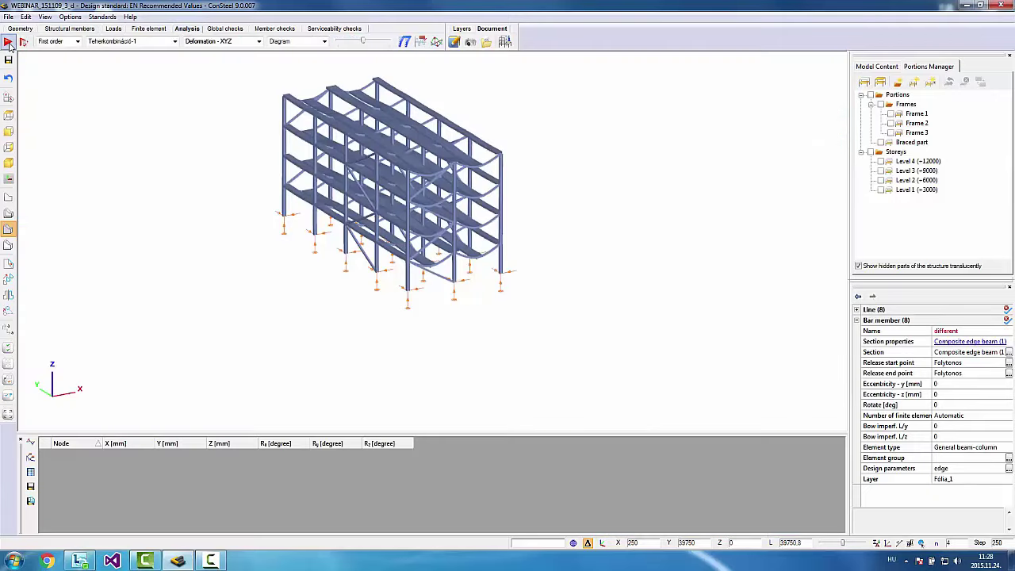
left_click(23, 41)
- Return to the member checks, enlarge the composite beam list and sort it by parameters in descending order
left_click(275, 29)
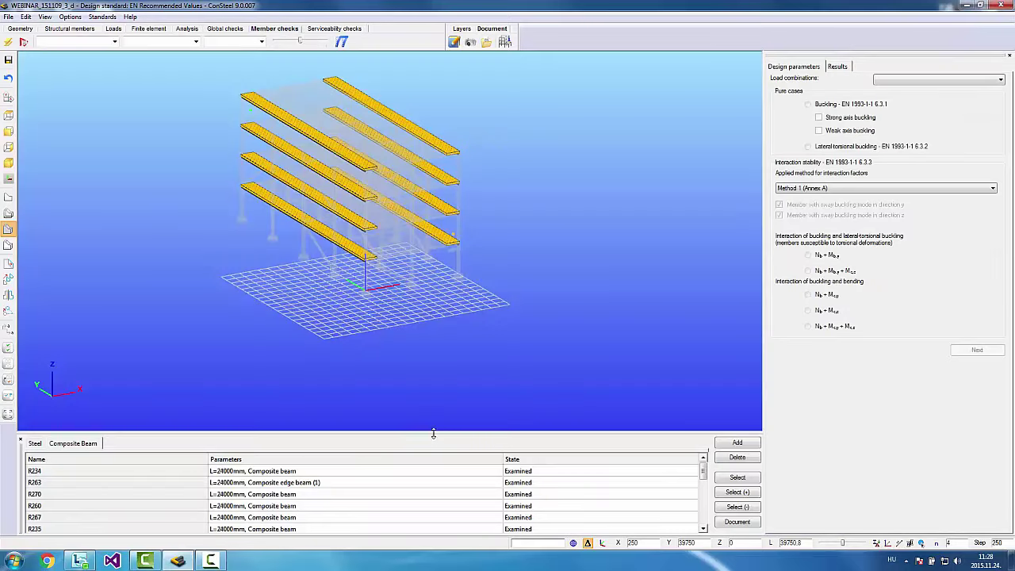
left_click_drag(434, 433, 439, 309)
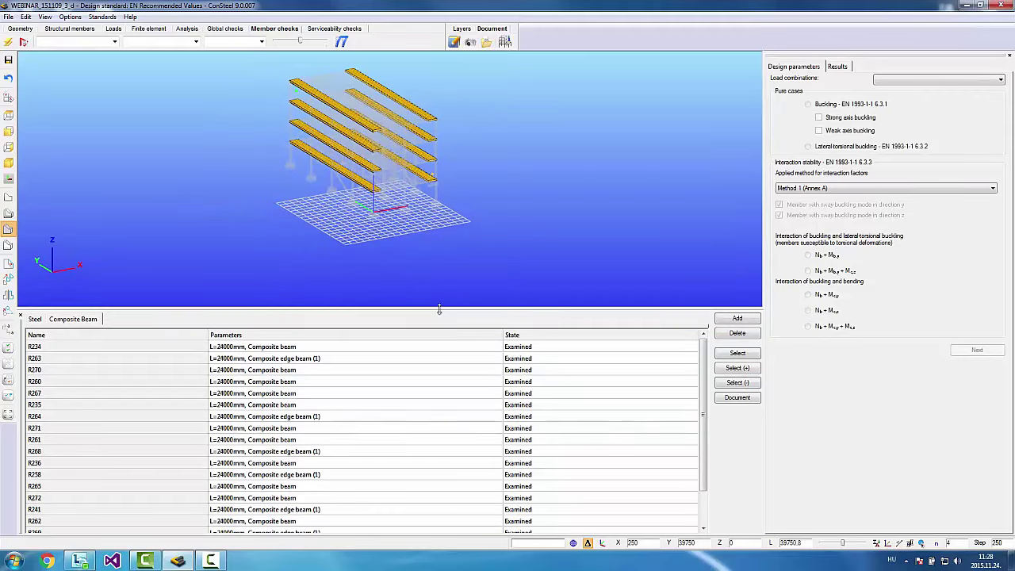
left_click(380, 337)
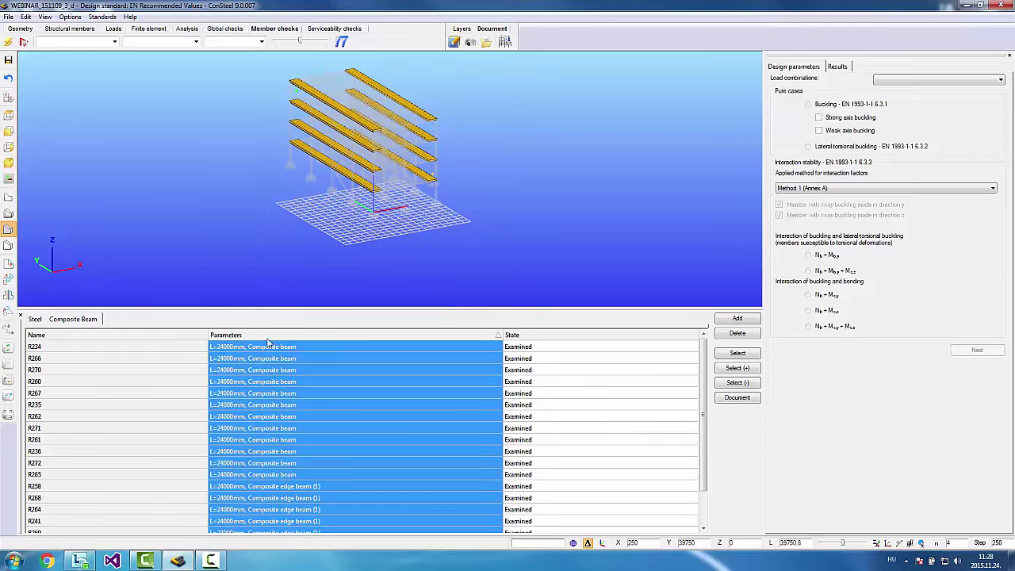
left_click(338, 337)
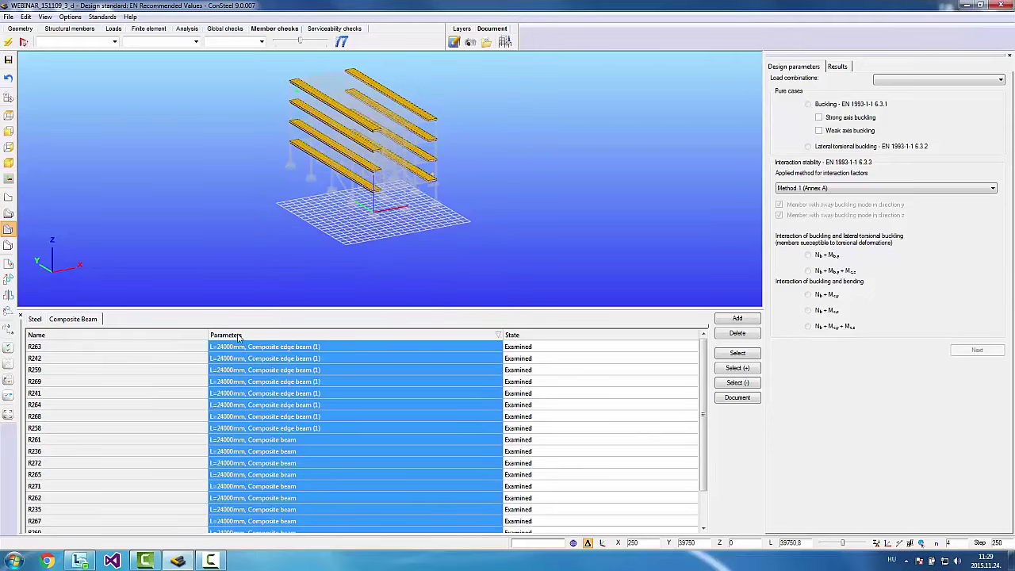
- Select all Composite edge beam (1) members for checking and run their check on first order elastic results with all four load combinations
left_click(316, 349)
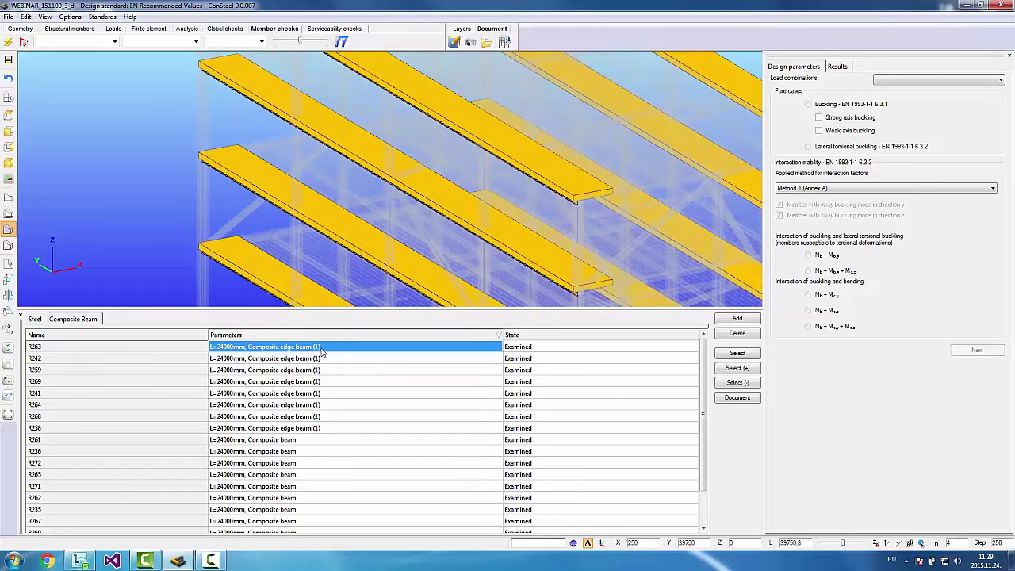
key("shift+Down")
key("shift+Down")
key("shift+Down")
key("shift+Down")
key("shift+Down")
key("shift+Down")
key("shift+Down")
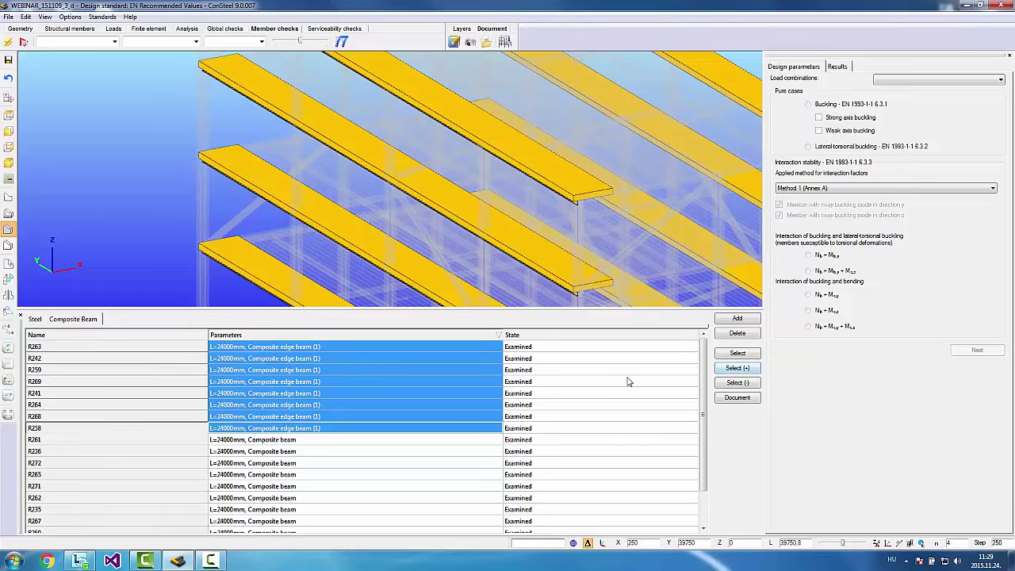
left_click(748, 369)
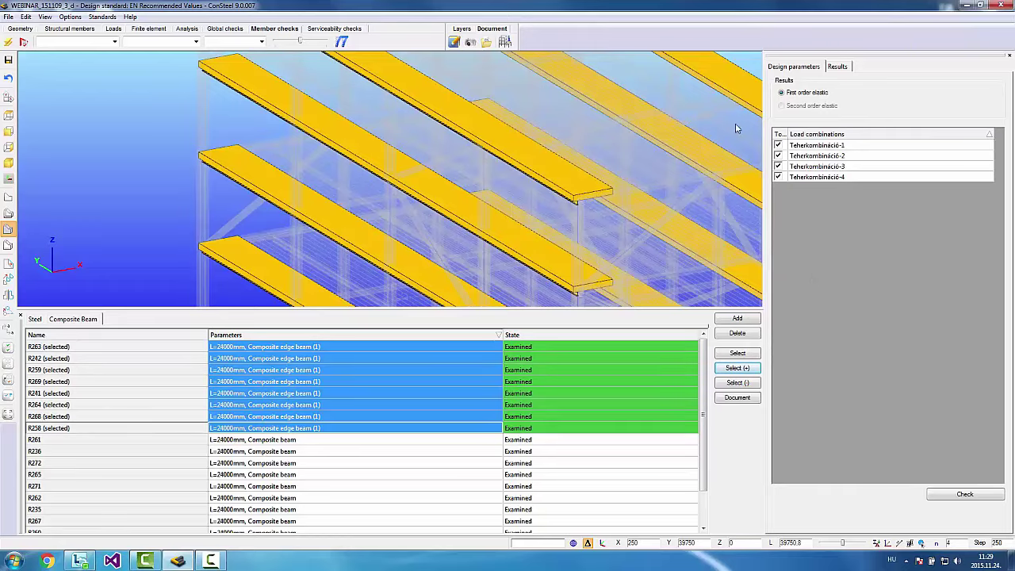
left_click(982, 496)
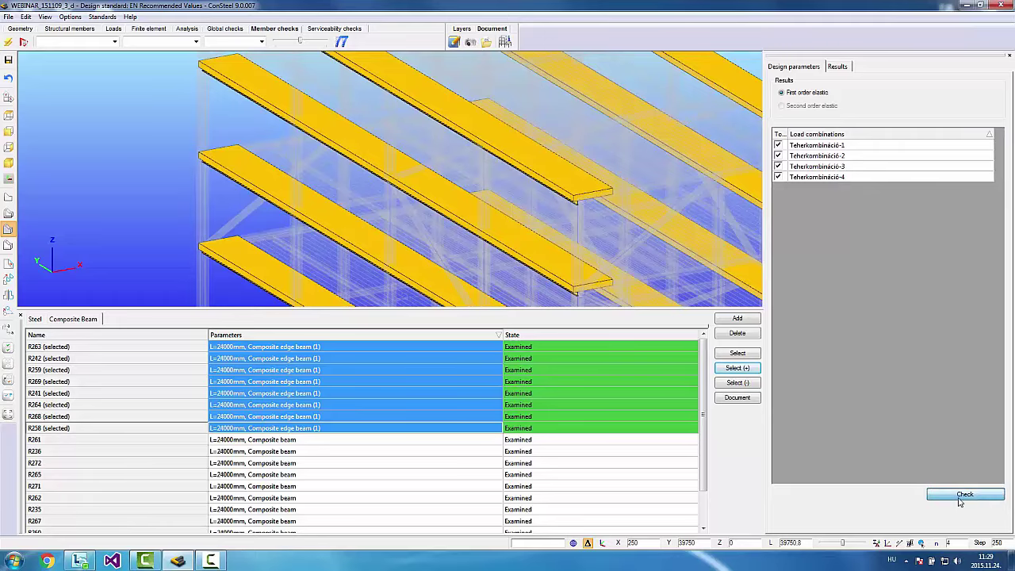
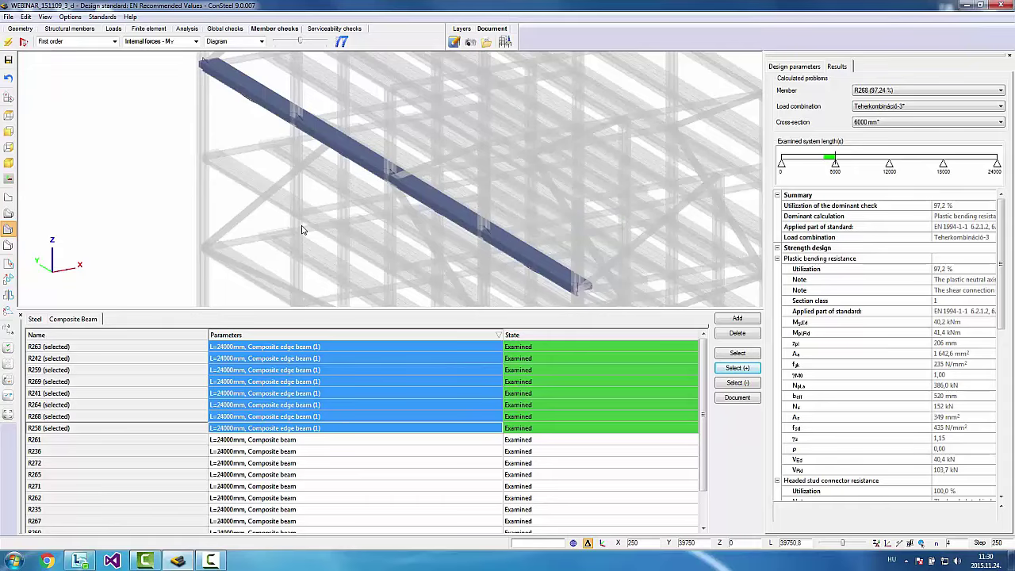
- Open the global checks and view the dominant calculation utilizations across the whole building frame
middle_click_drag(311, 227, 310, 226)
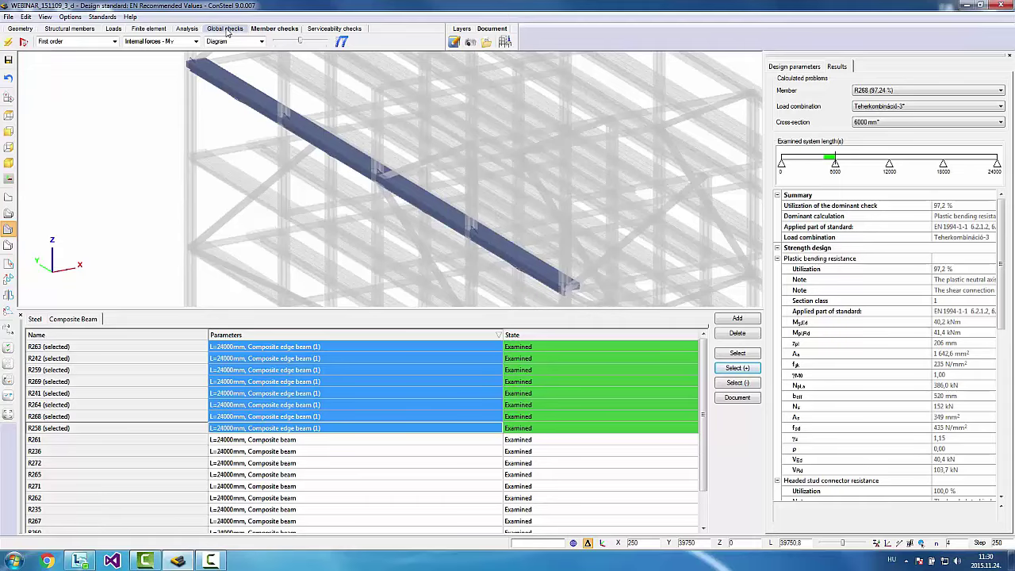
left_click(222, 30)
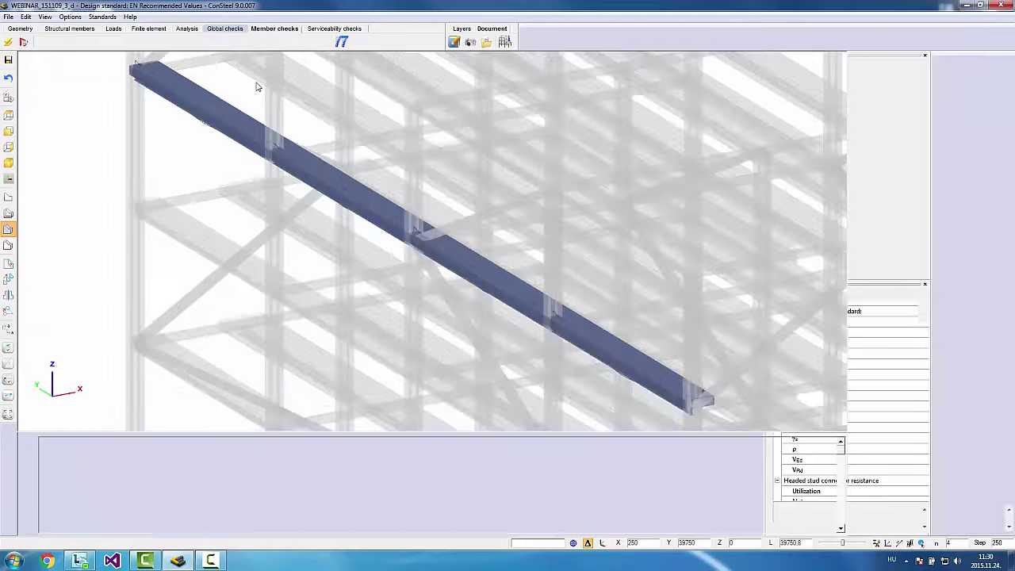
scroll(274, 191, "down", 5)
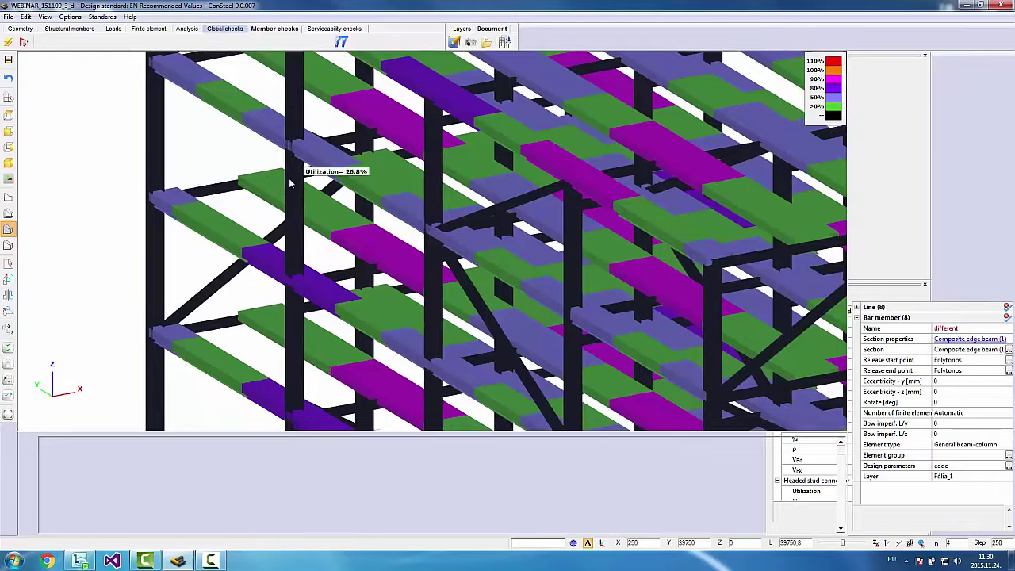
scroll(295, 184, "down", 4)
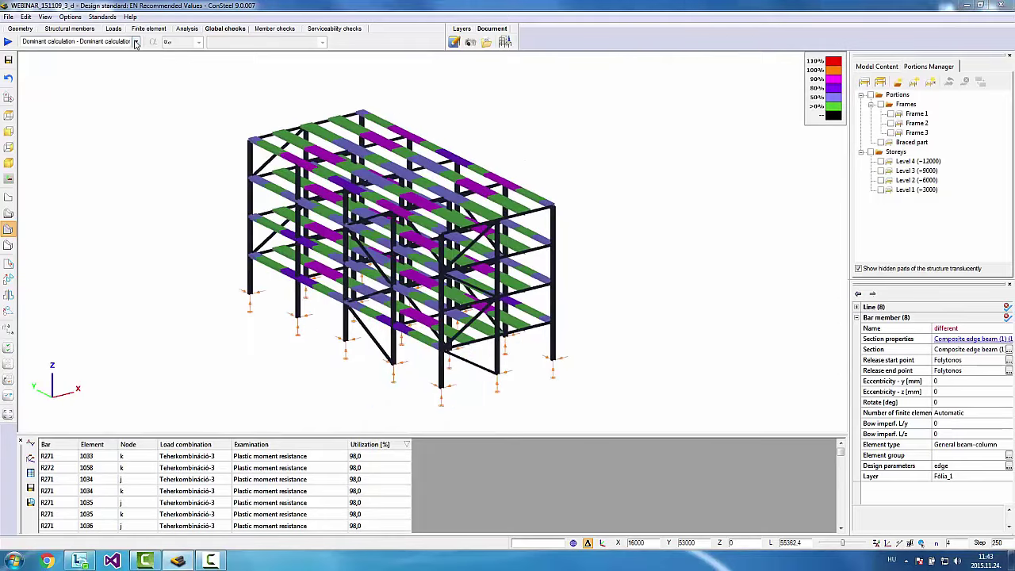
left_click(135, 42)
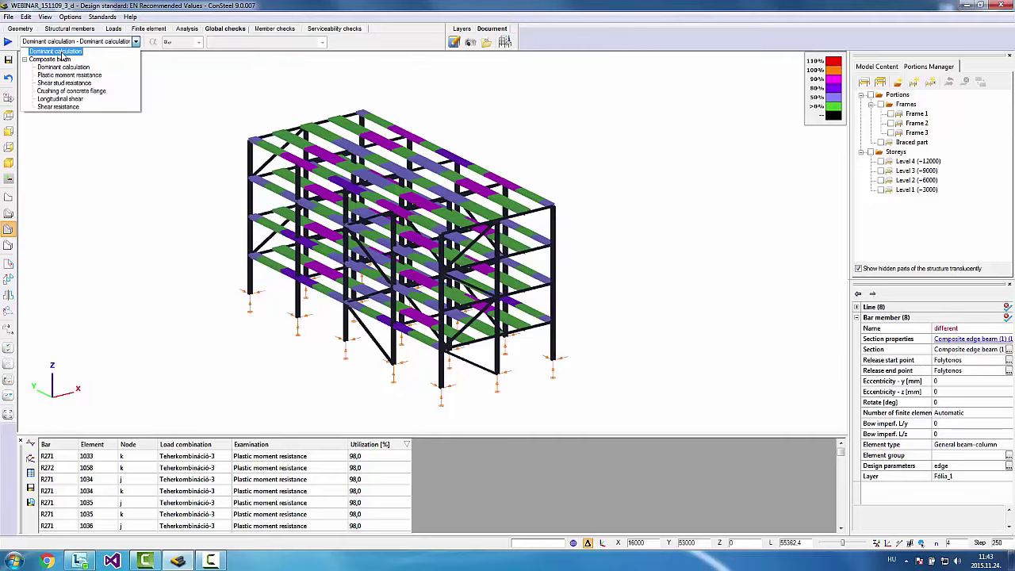
left_click(60, 52)
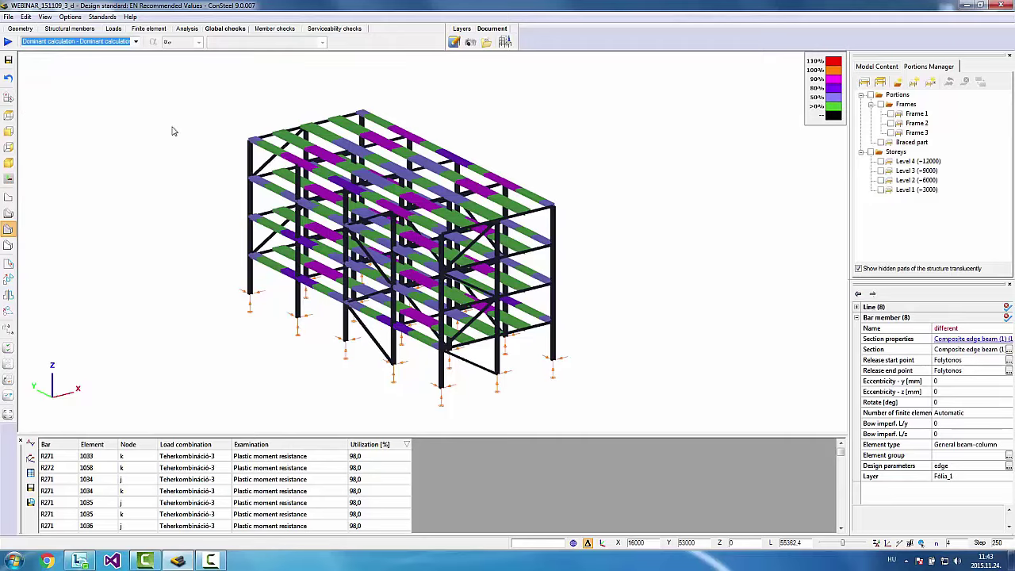
- View the composite beam utilizations for shear stud resistance and for shear resistance
left_click(136, 41)
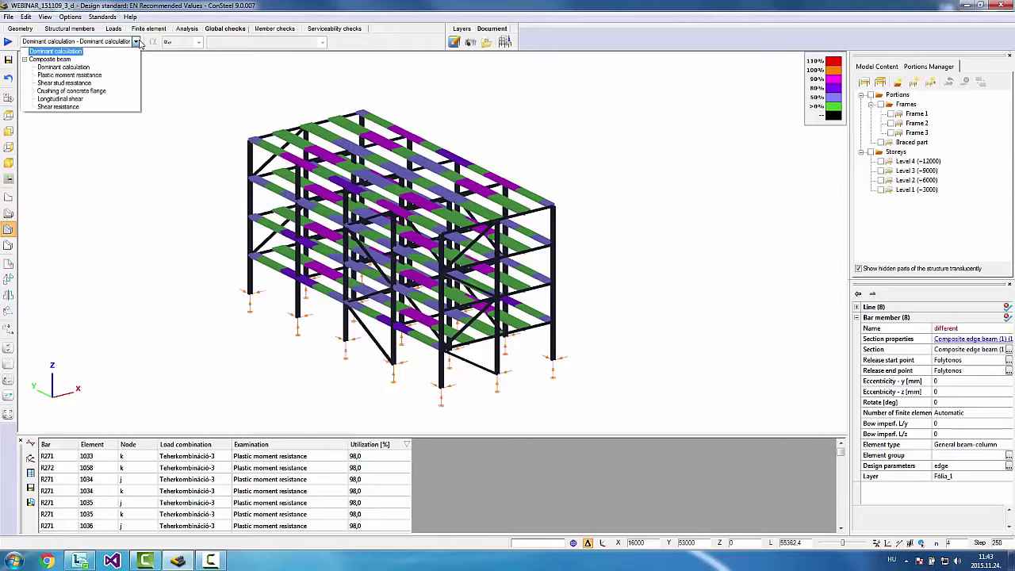
left_click(63, 84)
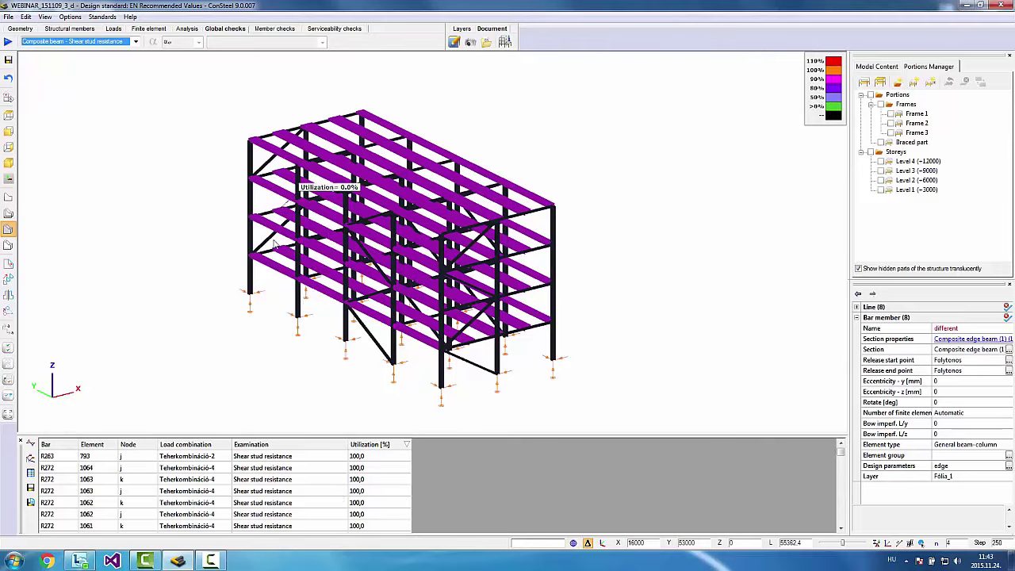
left_click(136, 42)
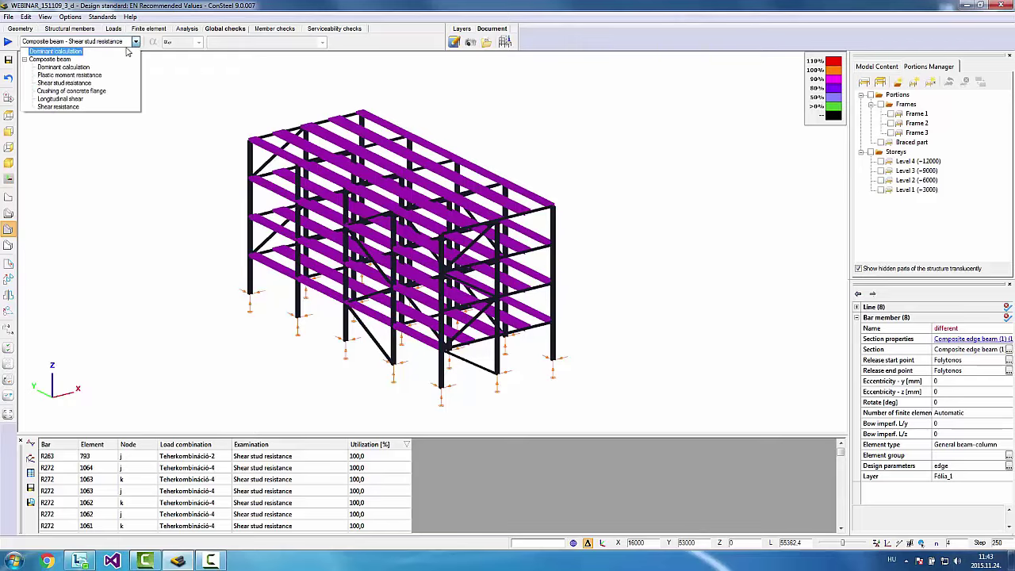
left_click(70, 107)
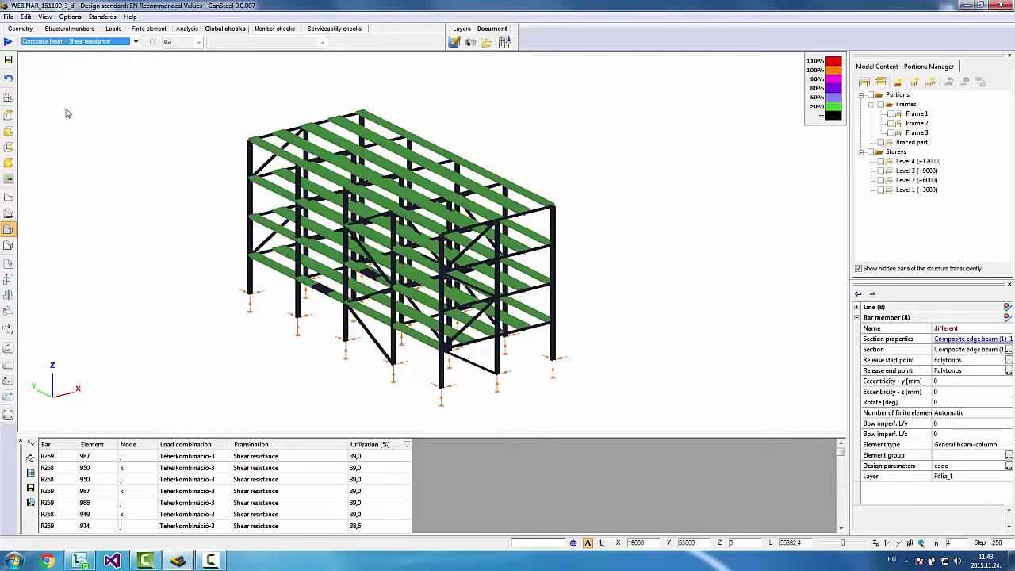
left_click(137, 42)
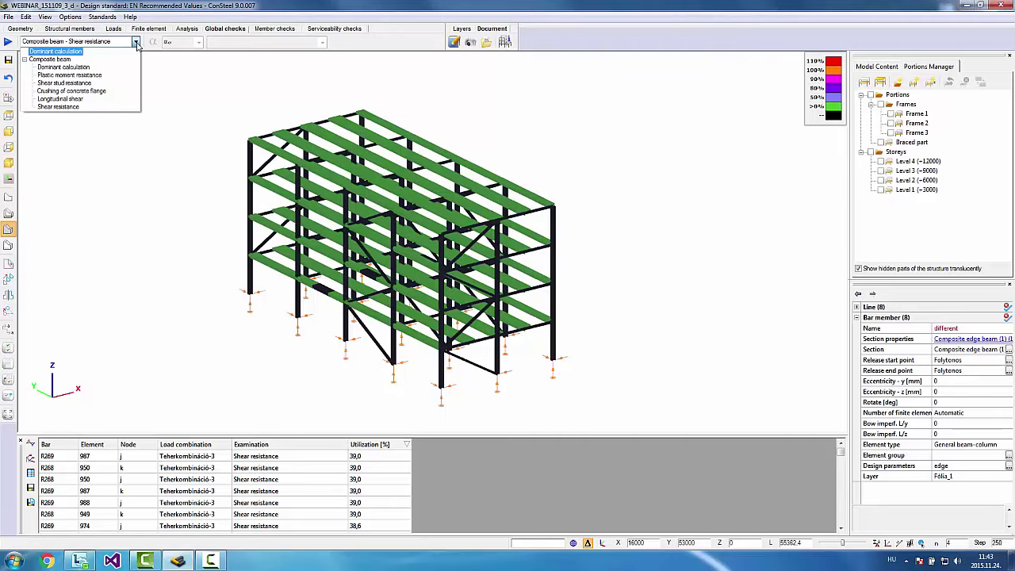
left_click(136, 42)
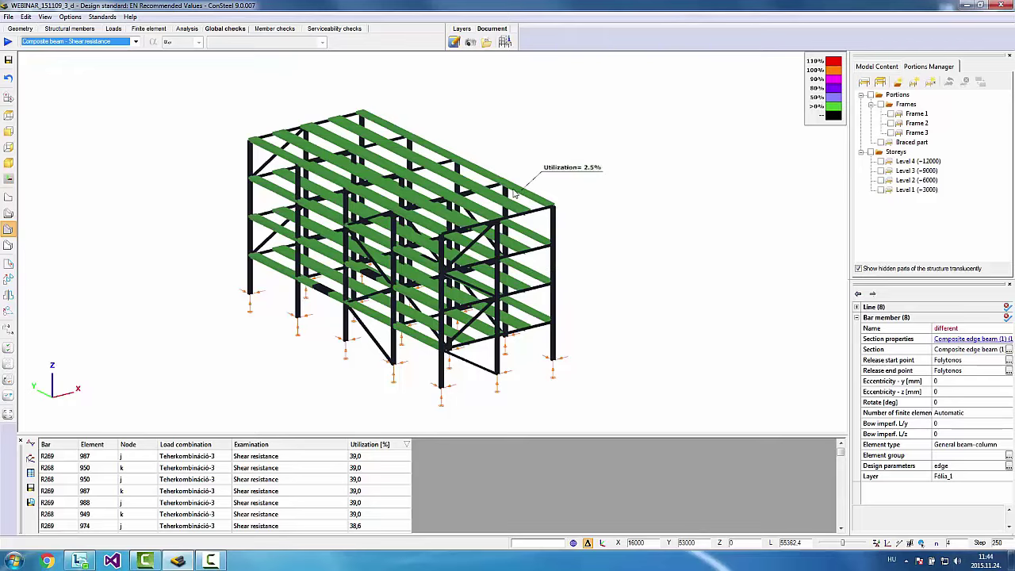
- Run the whole-model steel cross-section and composite design checks for all four first order load combinations and display the steel dominant calculation
left_click(7, 43)
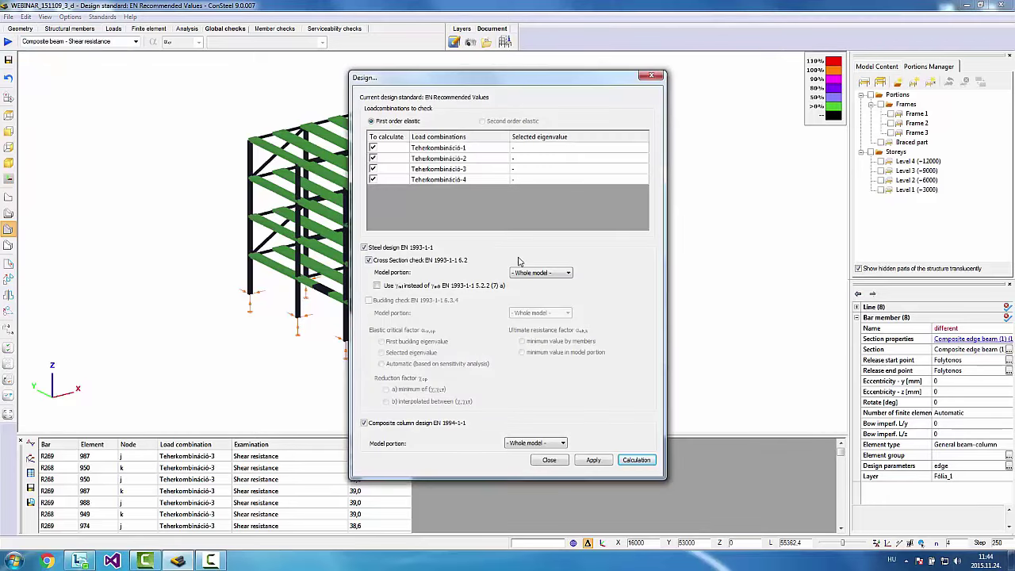
left_click(636, 459)
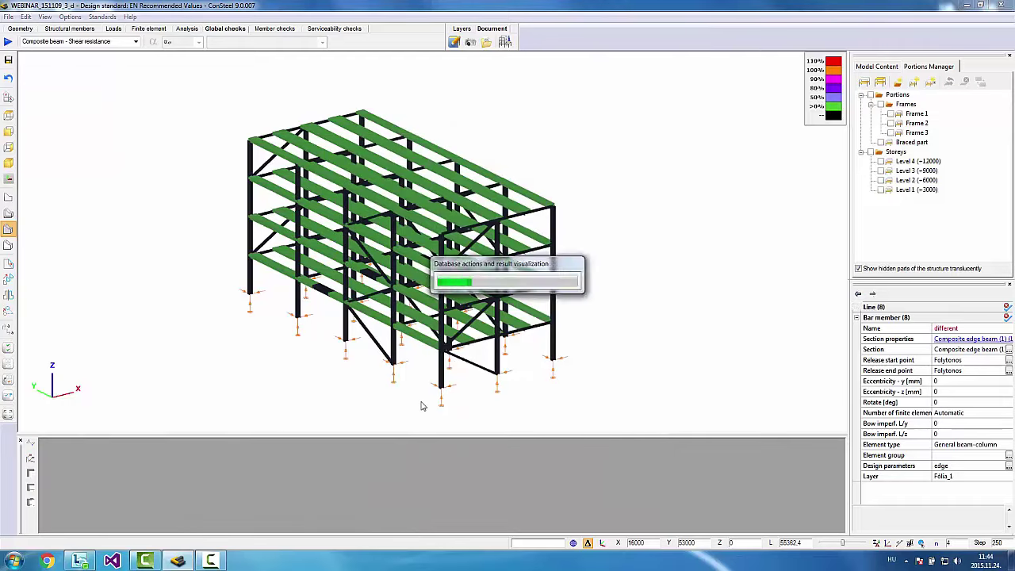
left_click(136, 42)
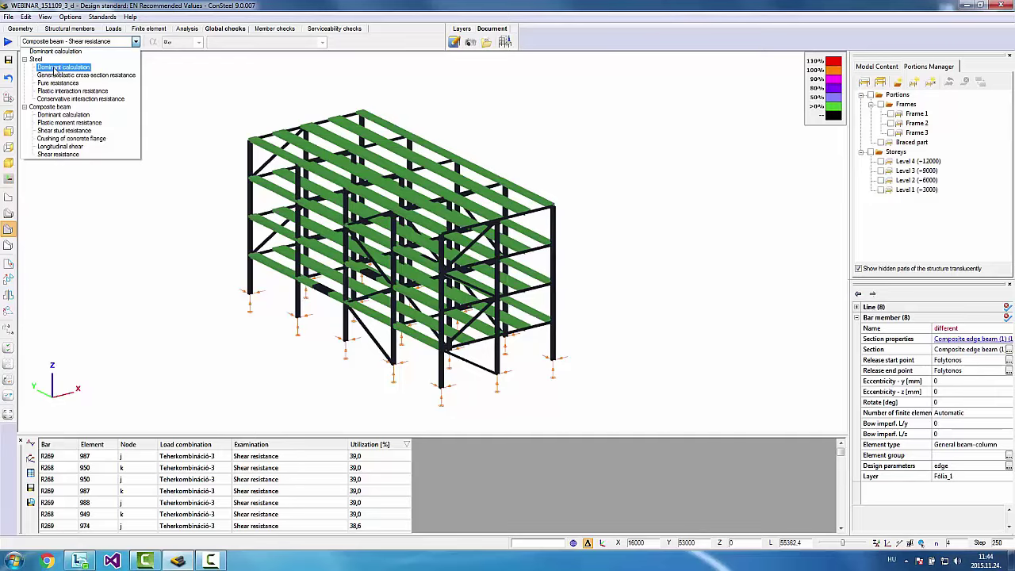
left_click(56, 68)
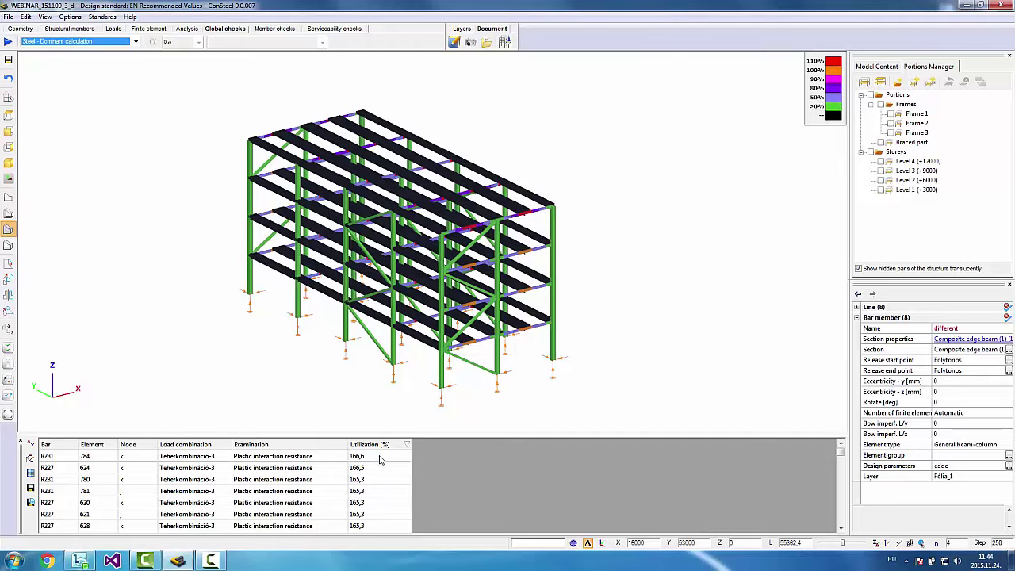
- Display the overall dominant calculation for steel and composite members together and select the highest utilization in the results table
left_click(136, 42)
left_click(76, 52)
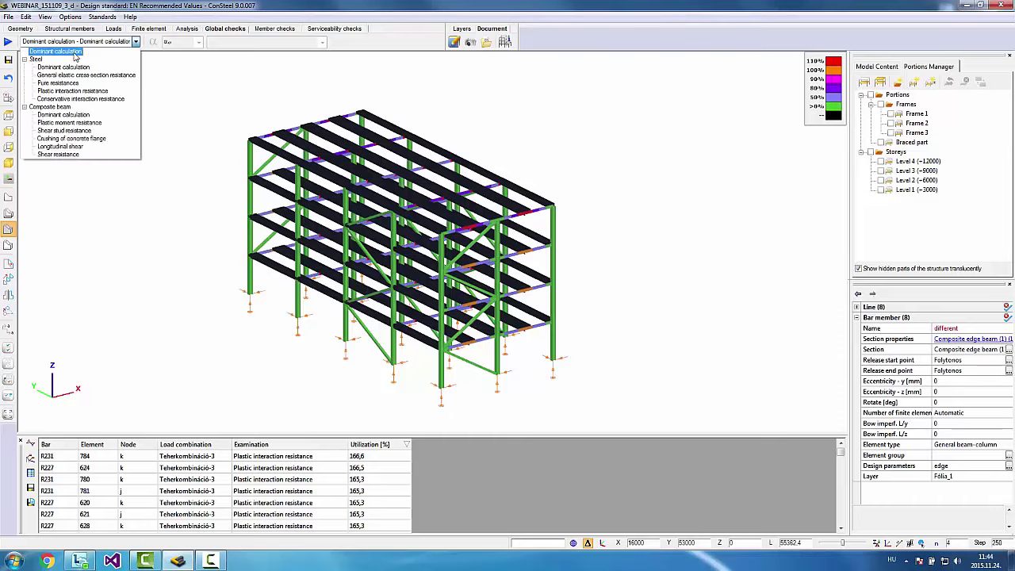
left_click(135, 42)
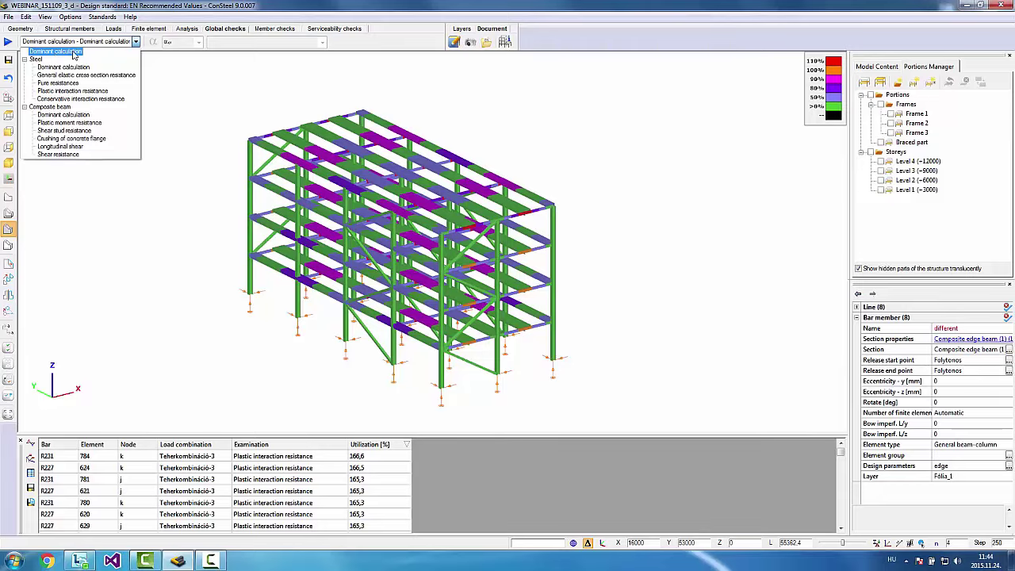
left_click(78, 52)
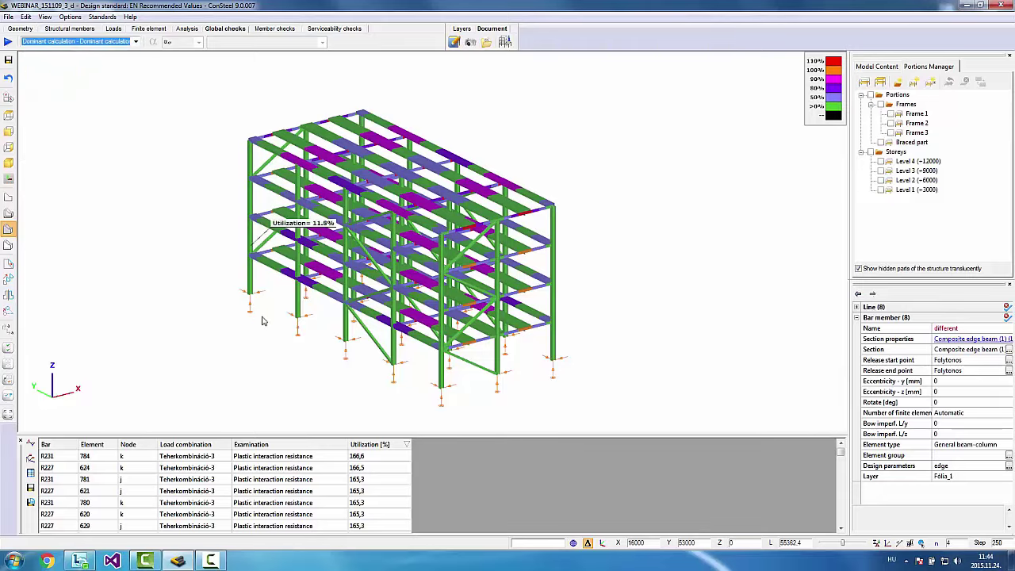
mouse_move(253, 149)
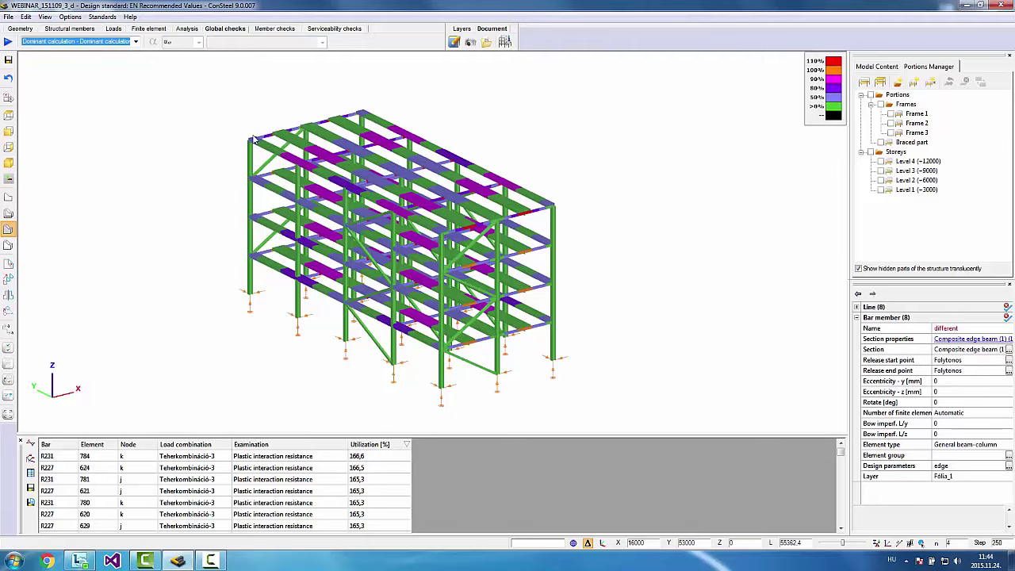
left_click(367, 466)
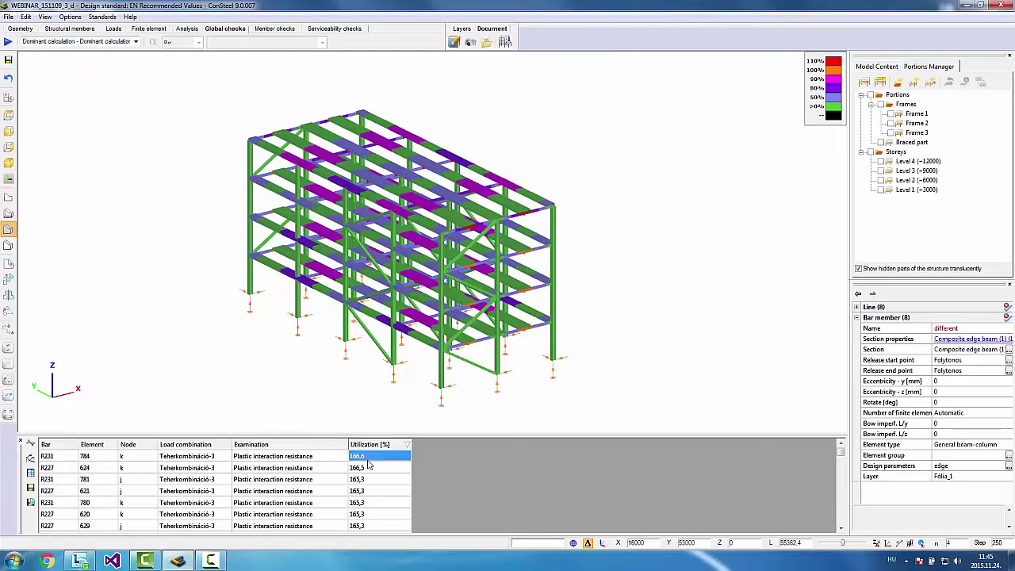